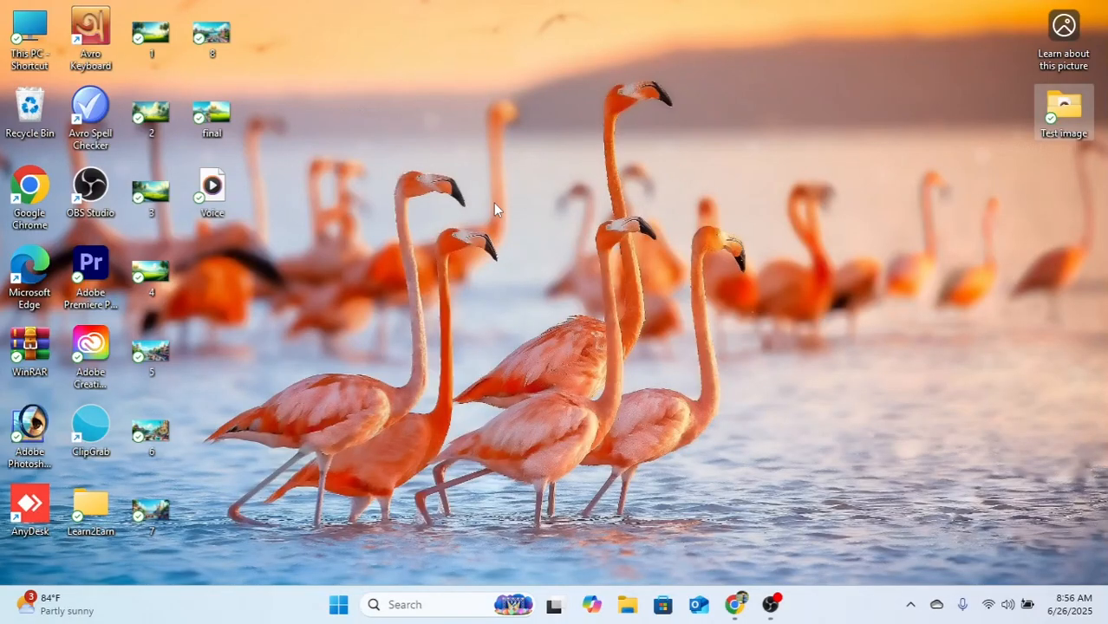
Launch Adobe Premiere Pro 2025 and name a new project "Bangladesh nature"
{"action": "left_click", "coordinate": [102, 281]}
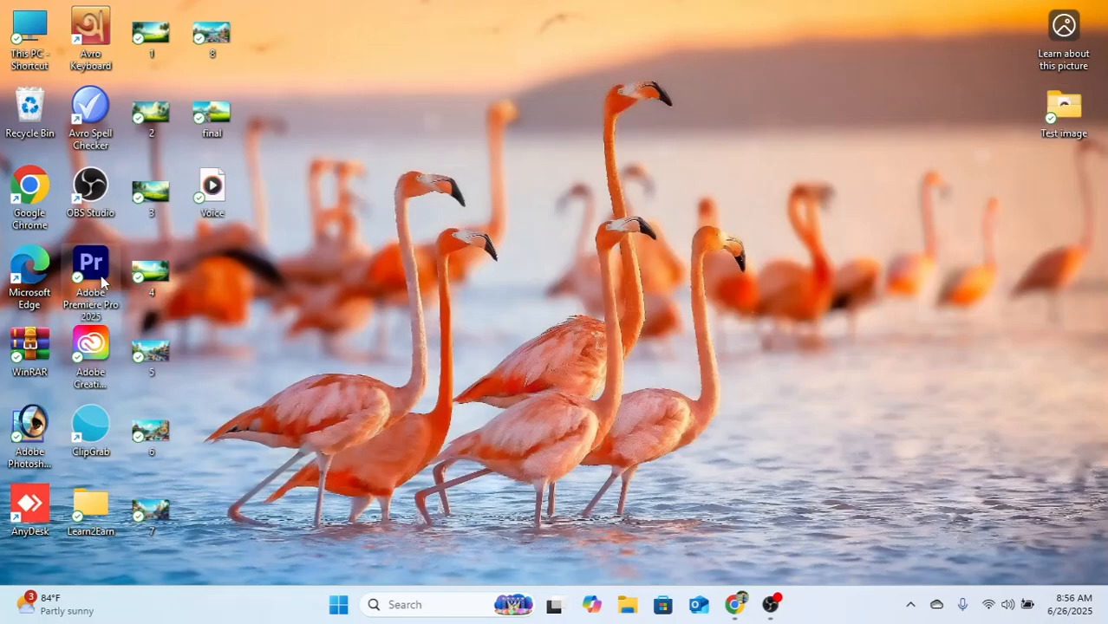
{"action": "double_click", "coordinate": [102, 280]}
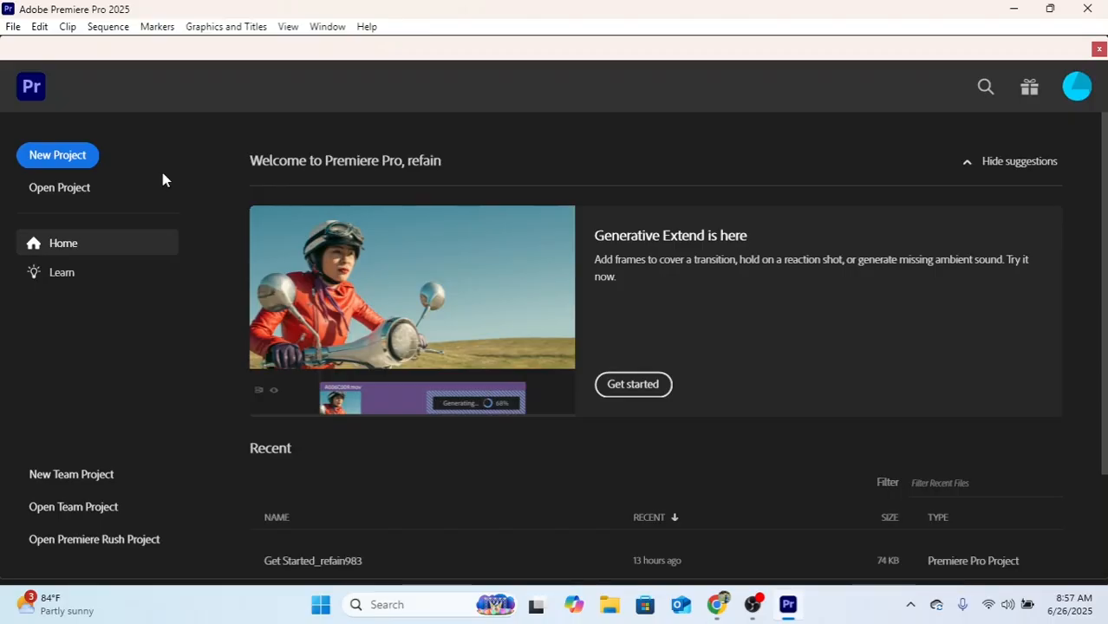
{"action": "left_click", "coordinate": [65, 155]}
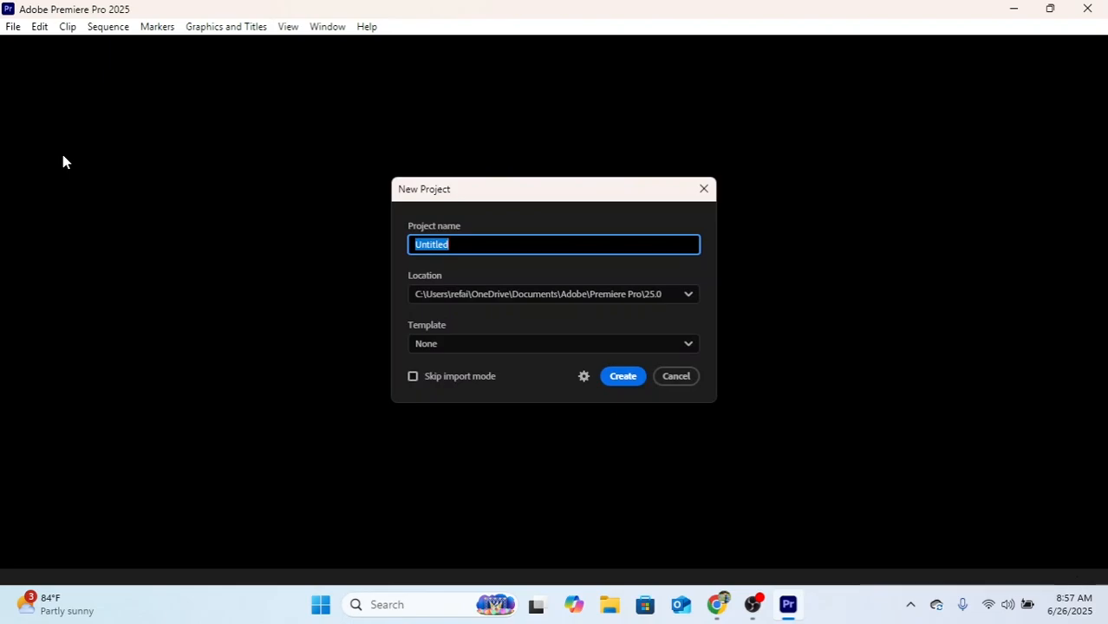
{"action": "key", "text": "BackSpace"}
{"action": "type", "text": "Bangladesh Story"}
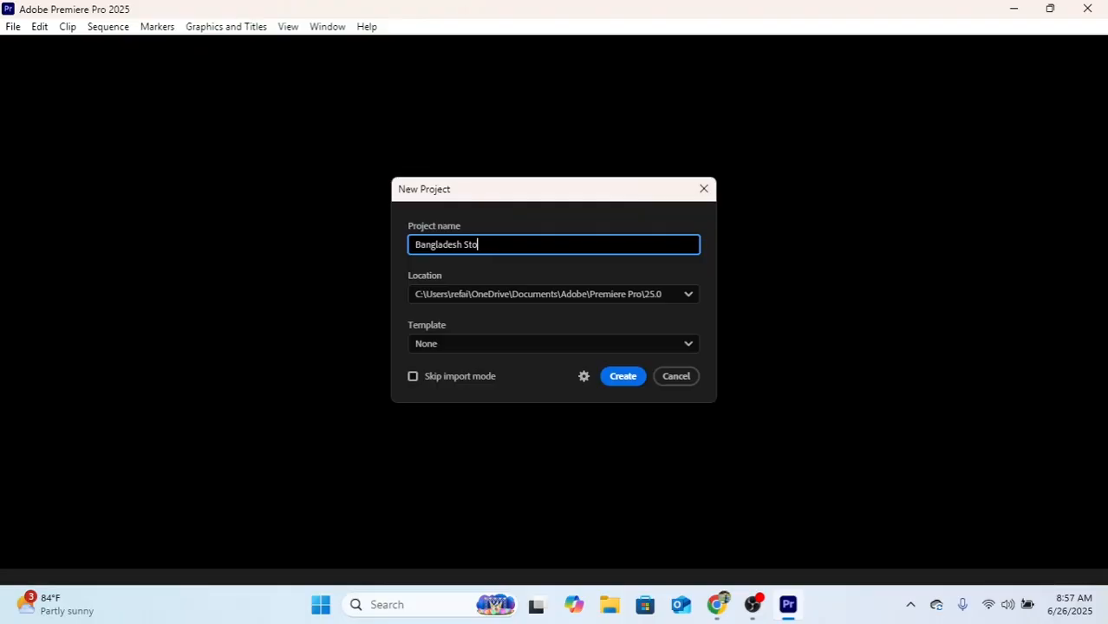
{"action": "key", "text": "BackSpace"}
{"action": "key", "text": "BackSpace"}
{"action": "key", "text": "BackSpace"}
{"action": "type", "text": "natu"}
Create the project in the default Premiere Pro 25.0 folder with the template None, and skip the initial media import
{"action": "left_click", "coordinate": [544, 301]}
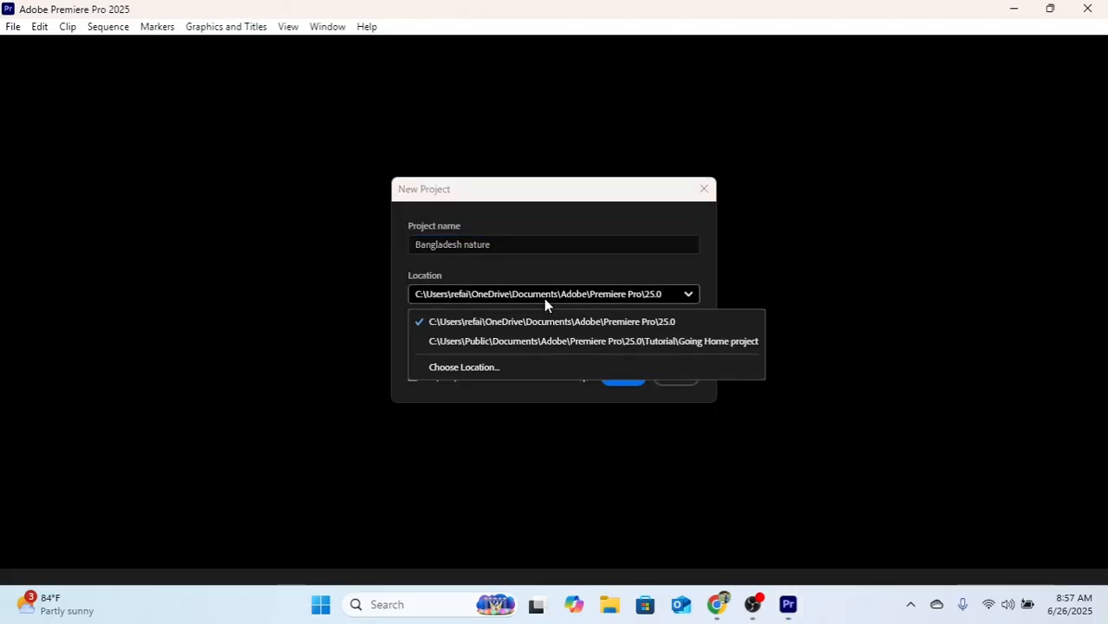
{"action": "left_click", "coordinate": [544, 300]}
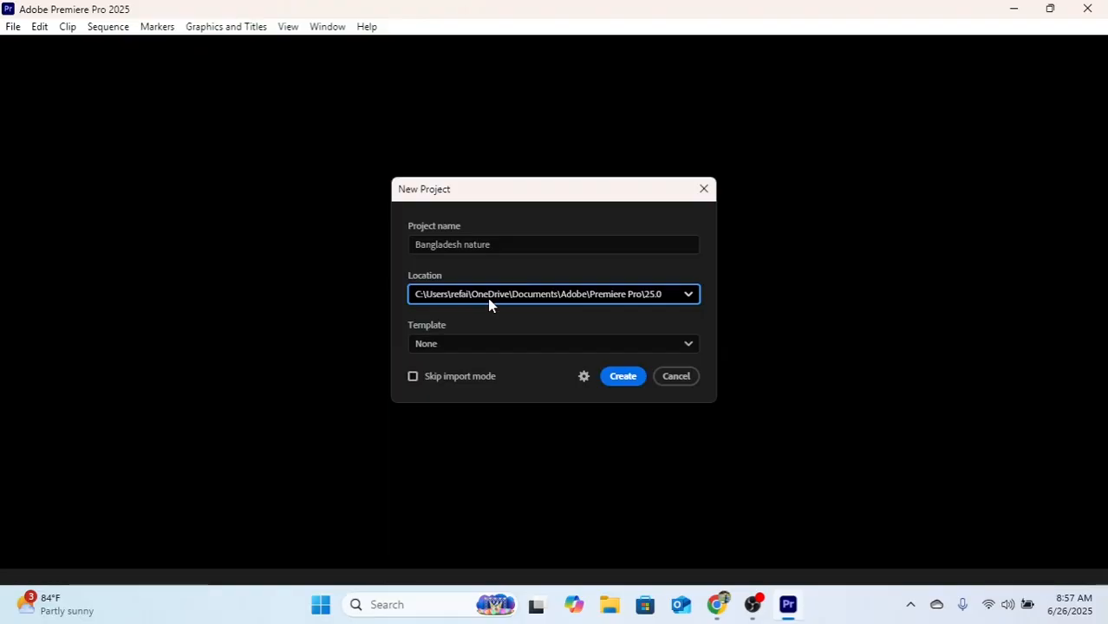
{"action": "left_click", "coordinate": [499, 346]}
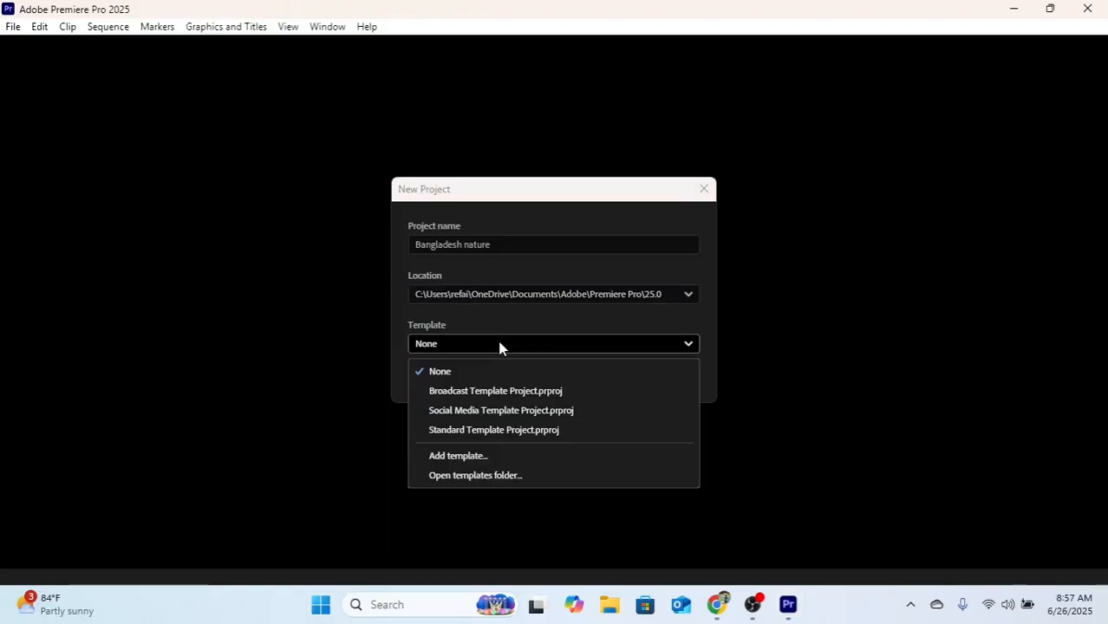
{"action": "left_click", "coordinate": [506, 374]}
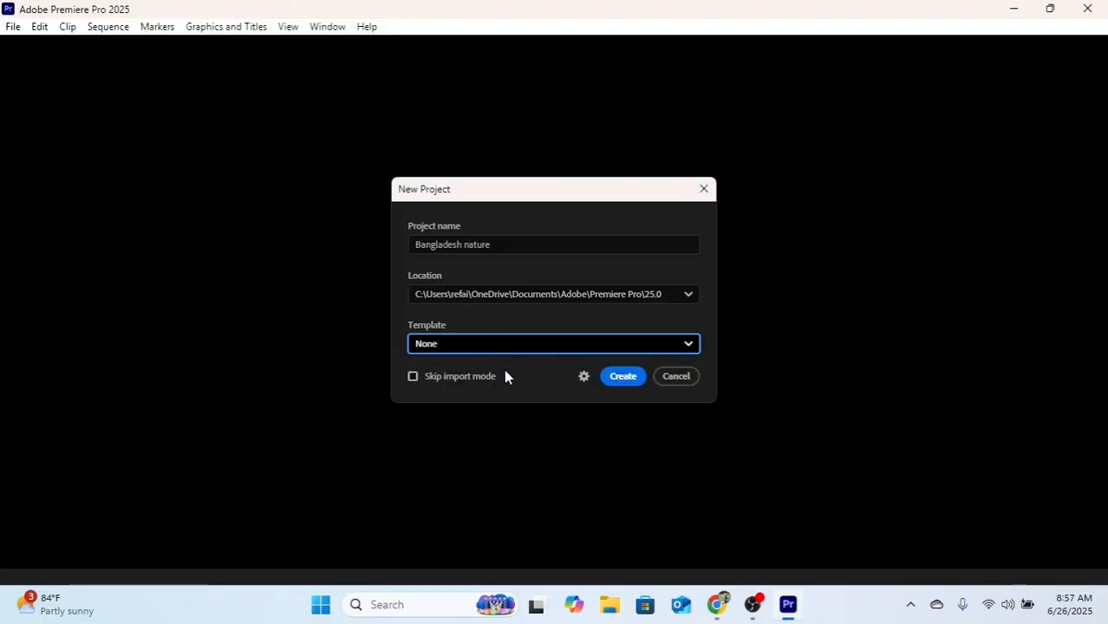
{"action": "left_click", "coordinate": [633, 381]}
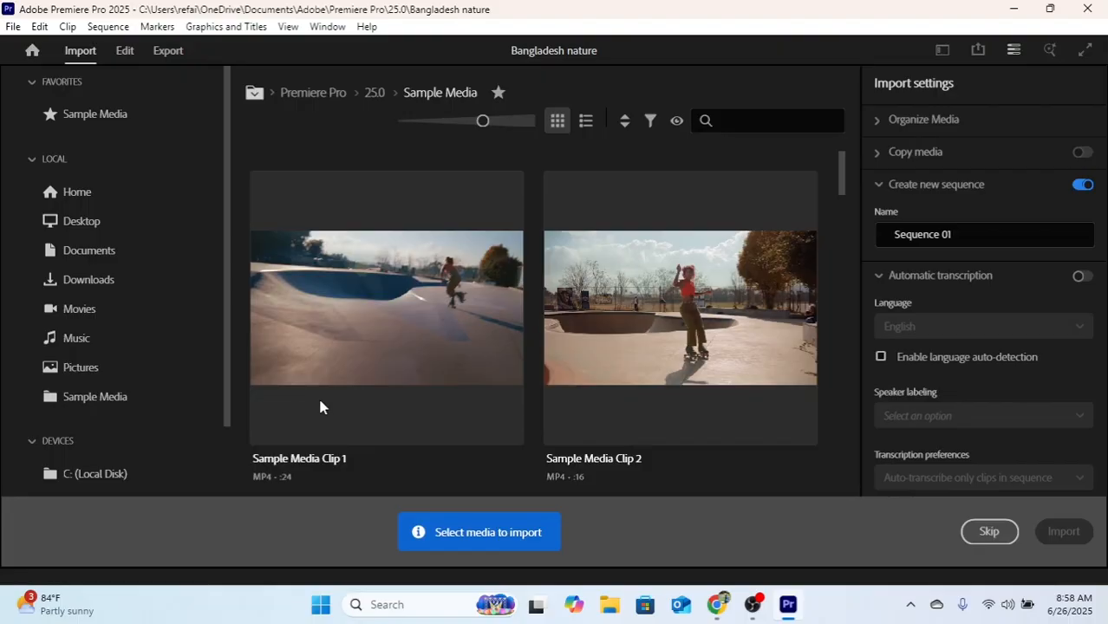
{"action": "left_click", "coordinate": [971, 532]}
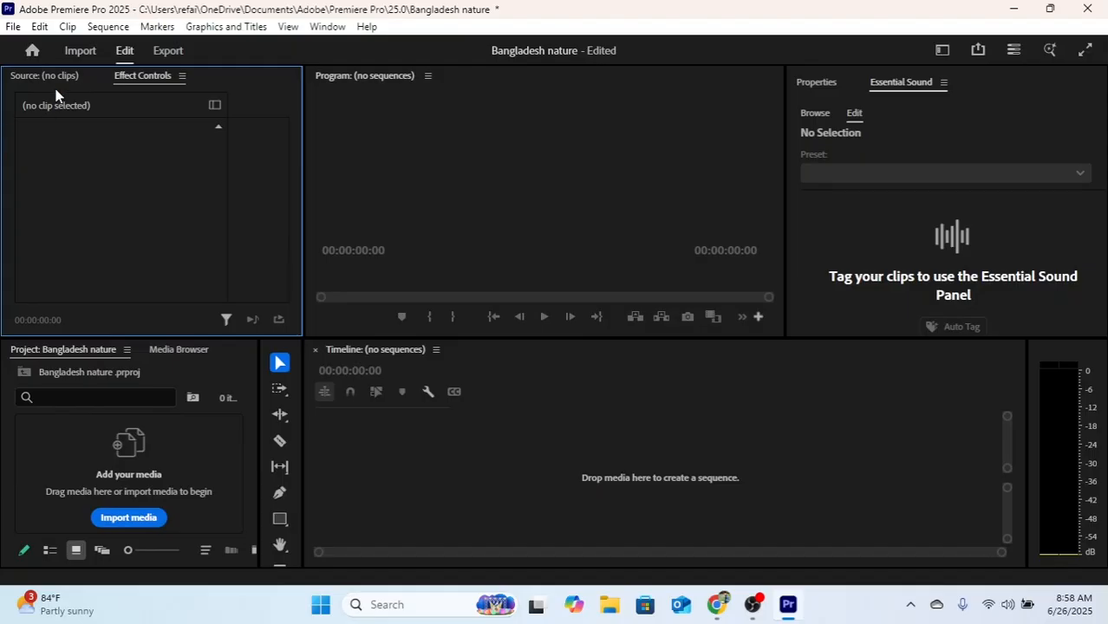
{"action": "left_click", "coordinate": [122, 520]}
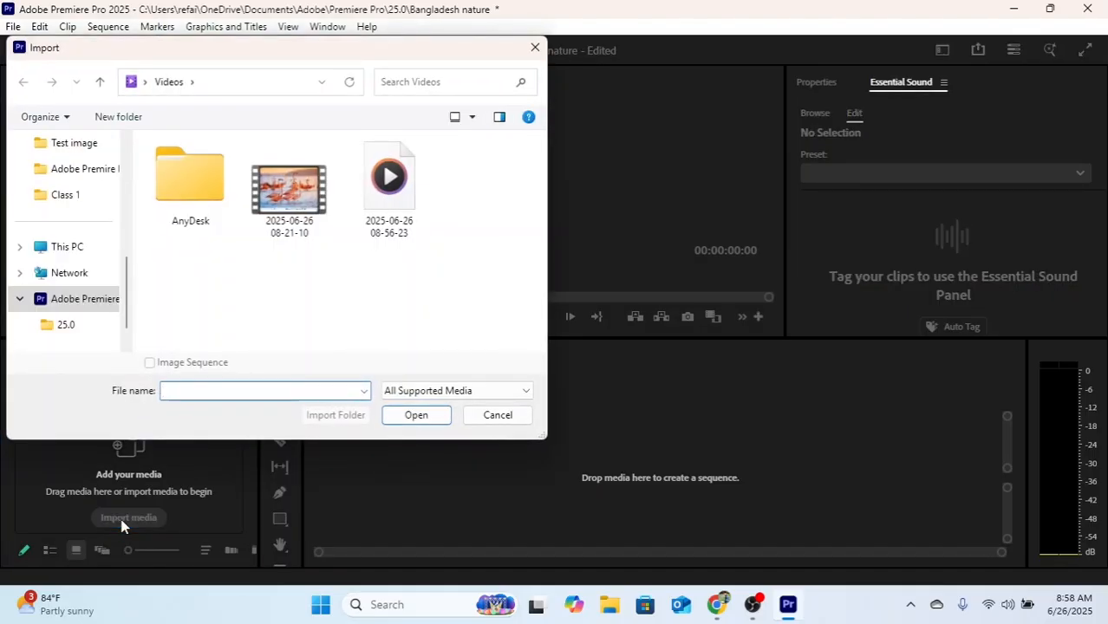
{"action": "scroll", "coordinate": [83, 247], "scroll_direction": "up", "scroll_amount": 3}
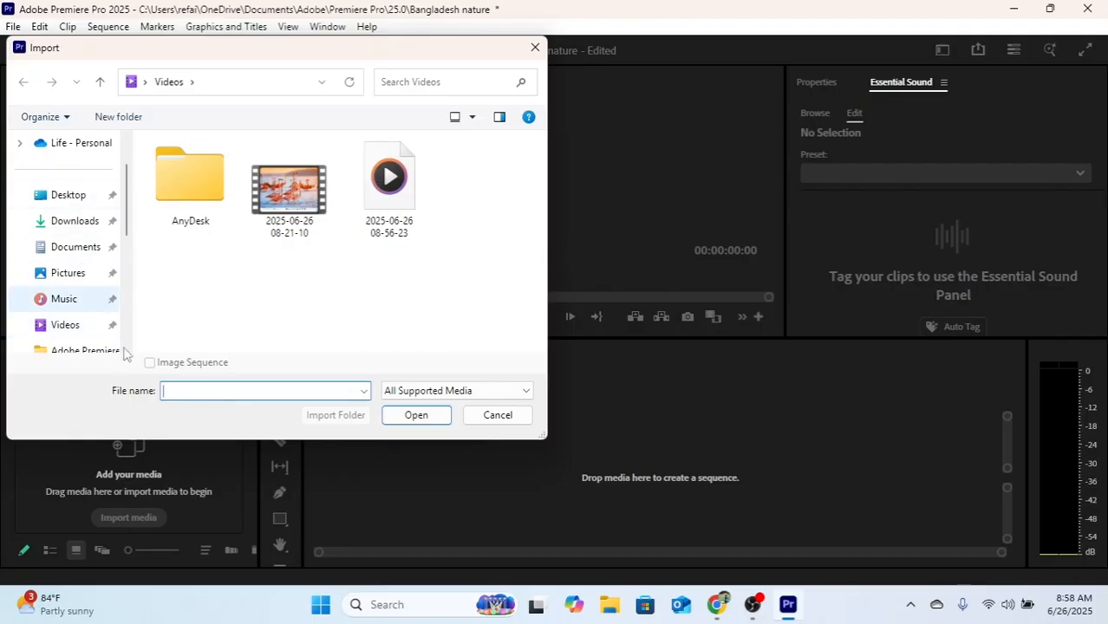
{"action": "left_click", "coordinate": [534, 47]}
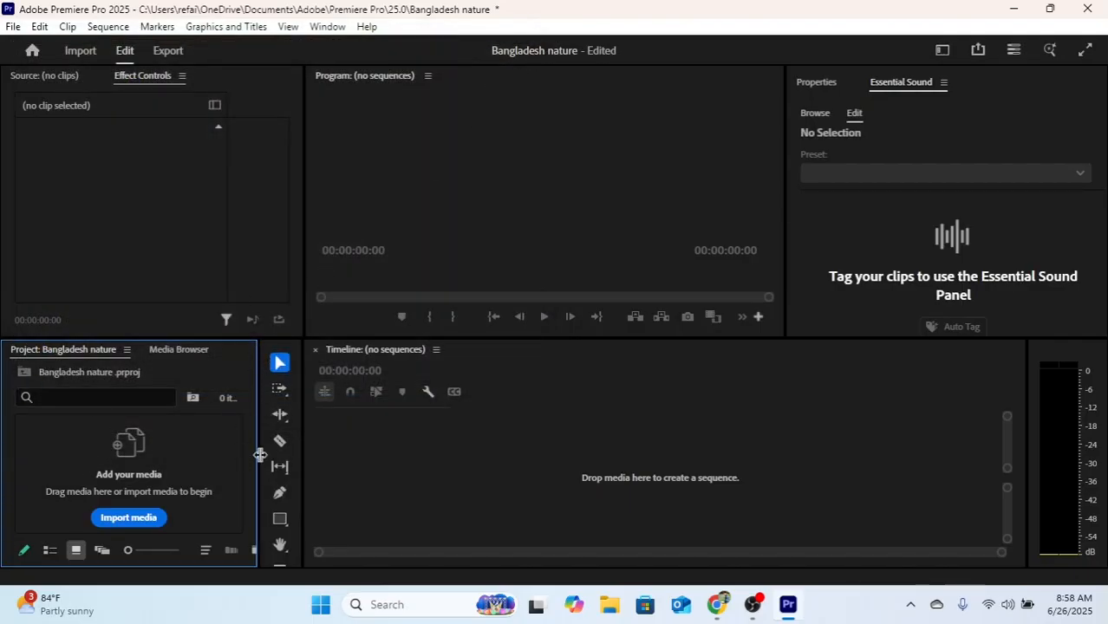
Import the desktop images 1 to 8 and final into the Bangladesh nature project
{"action": "key", "text": "super+d"}
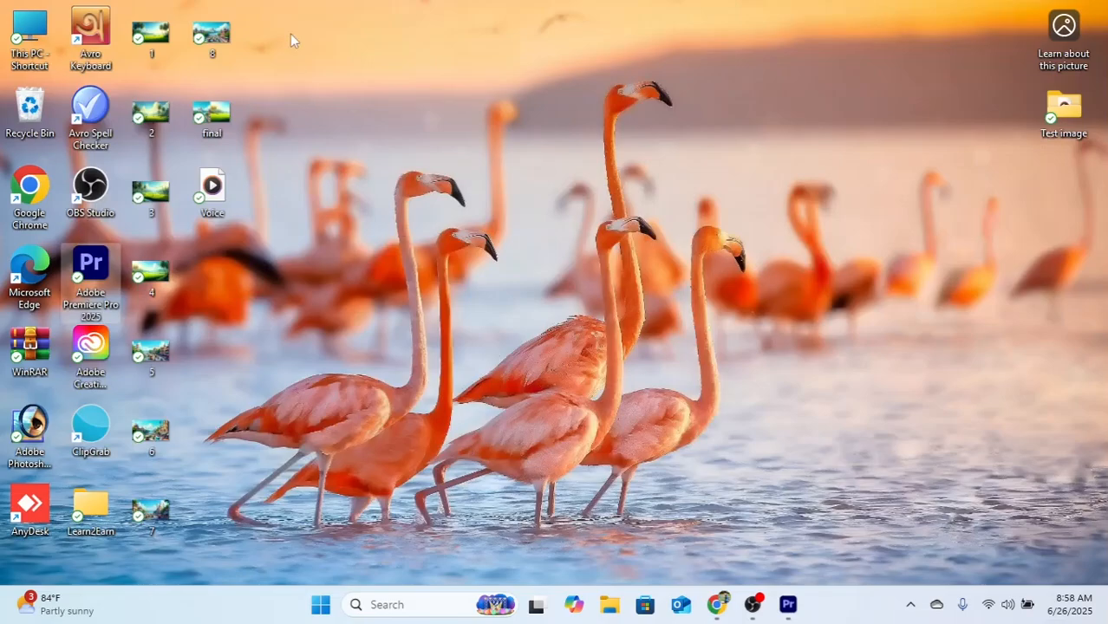
{"action": "left_click_drag", "start_coordinate": [215, 198], "coordinate": [495, 143]}
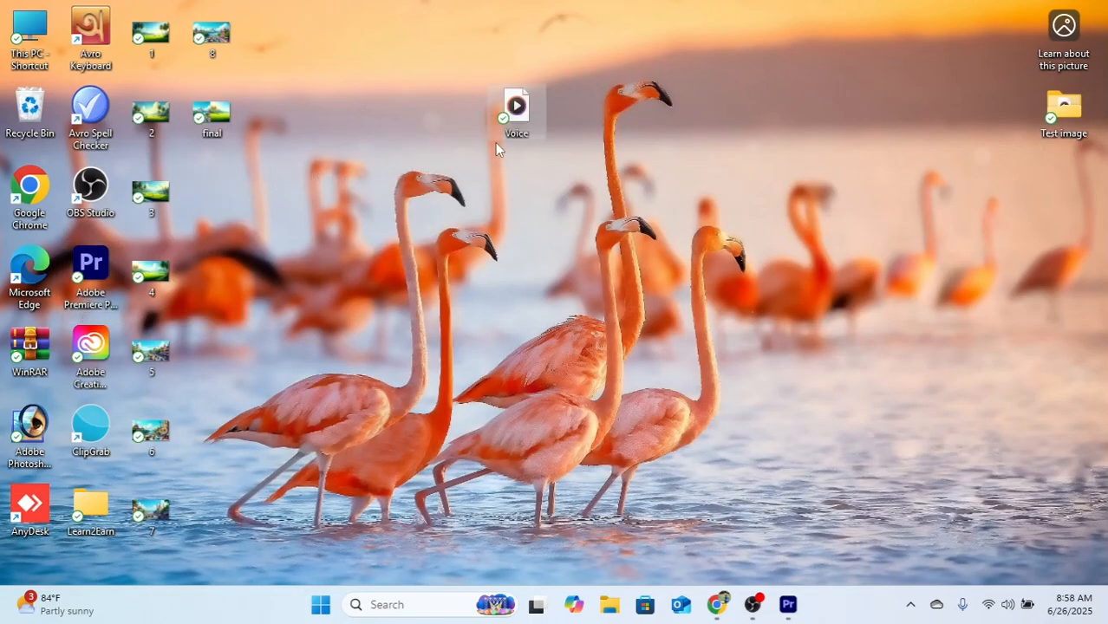
{"action": "left_click_drag", "start_coordinate": [132, 3], "coordinate": [290, 537]}
{"action": "left_click_drag", "start_coordinate": [162, 51], "coordinate": [152, 454]}
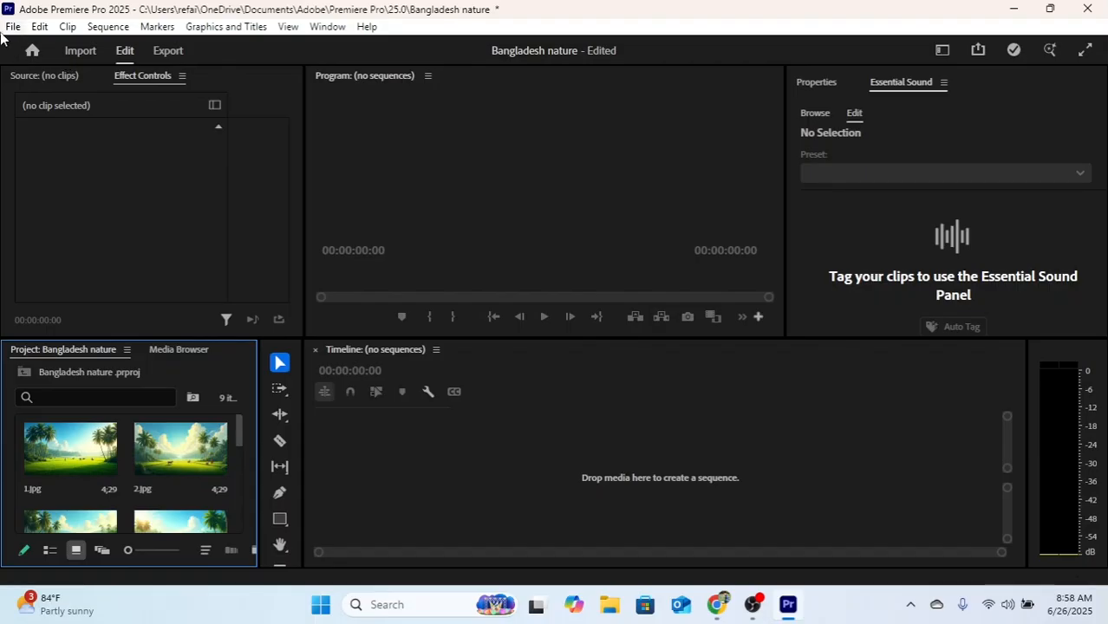
{"action": "scroll", "coordinate": [91, 447], "scroll_direction": "down", "scroll_amount": 5}
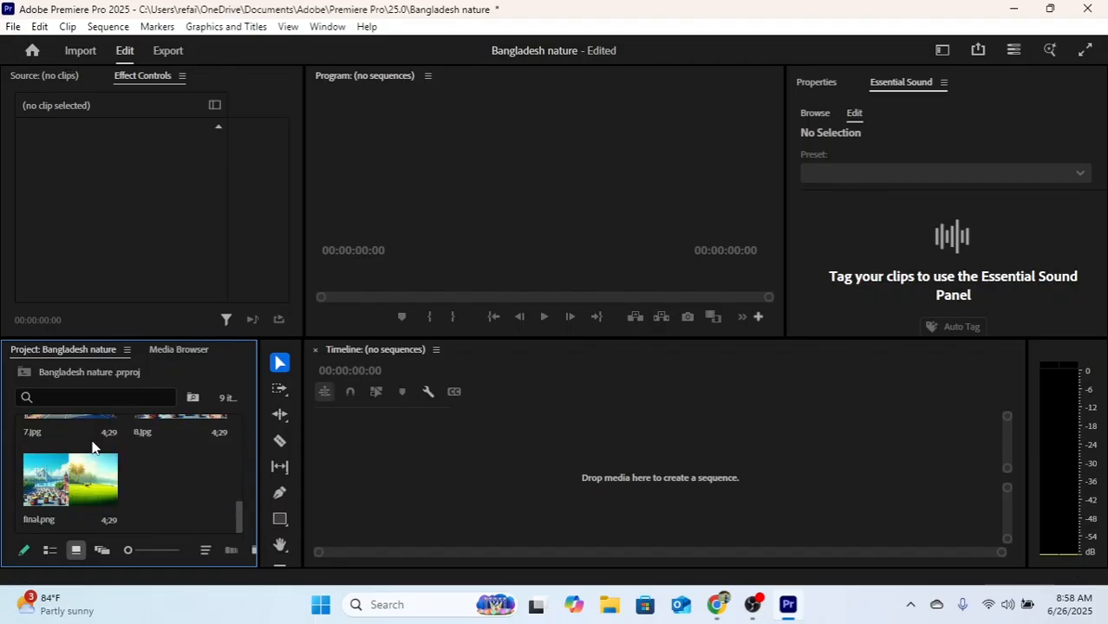
Import the Voice MP3 from the Desktop folder into a new sequence named Sequence 01
{"action": "left_click", "coordinate": [73, 52]}
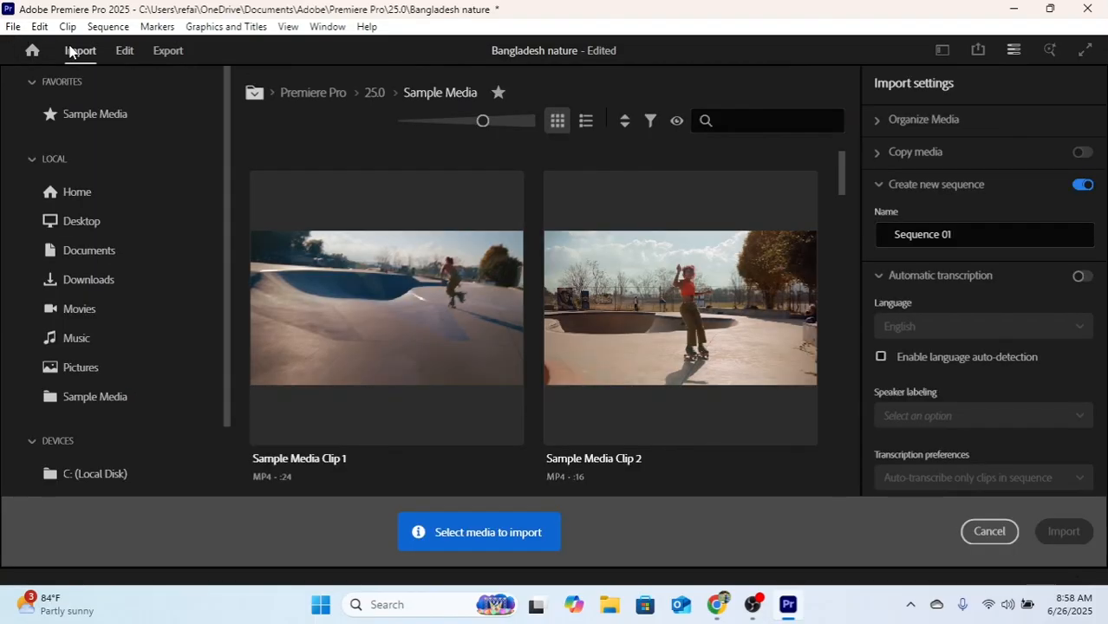
{"action": "left_click", "coordinate": [74, 229]}
{"action": "scroll", "coordinate": [629, 388], "scroll_direction": "down", "scroll_amount": 3}
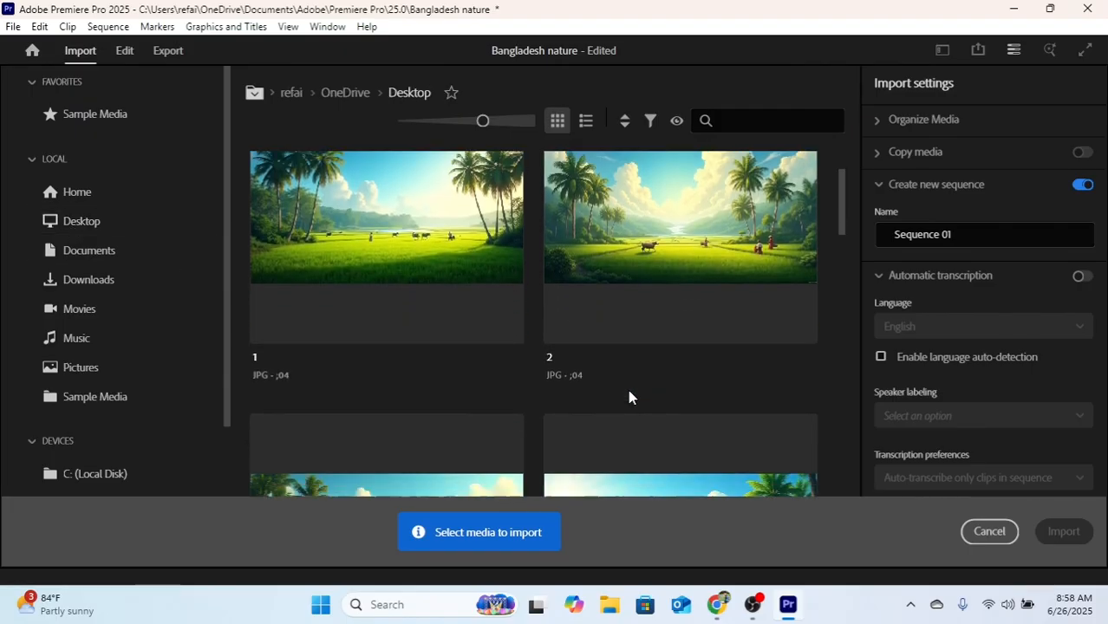
{"action": "left_click_drag", "start_coordinate": [843, 230], "coordinate": [864, 519]}
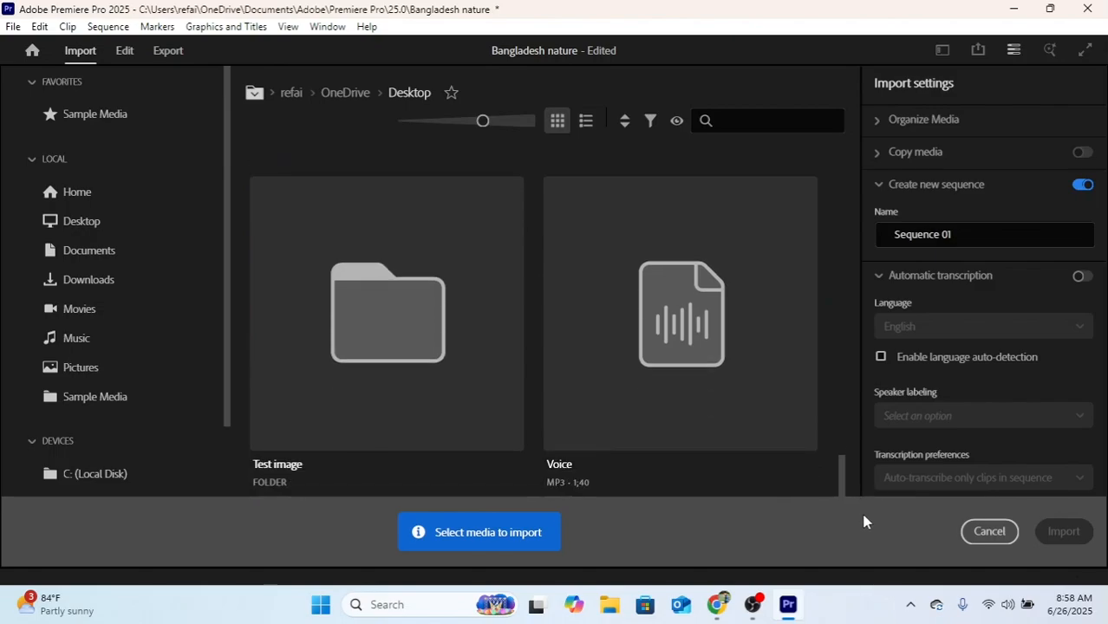
{"action": "left_click", "coordinate": [665, 267]}
{"action": "left_click", "coordinate": [1064, 532]}
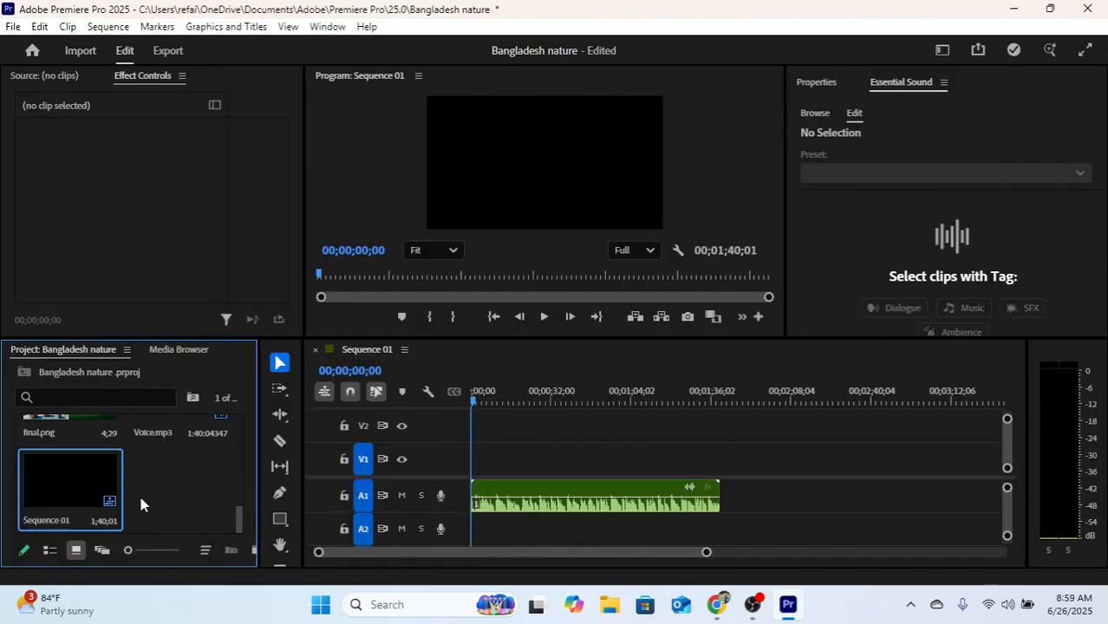
Delete the Voice.mp3 clip from the timeline and place it again at the start of audio track A1
{"action": "scroll", "coordinate": [151, 469], "scroll_direction": "up", "scroll_amount": 1}
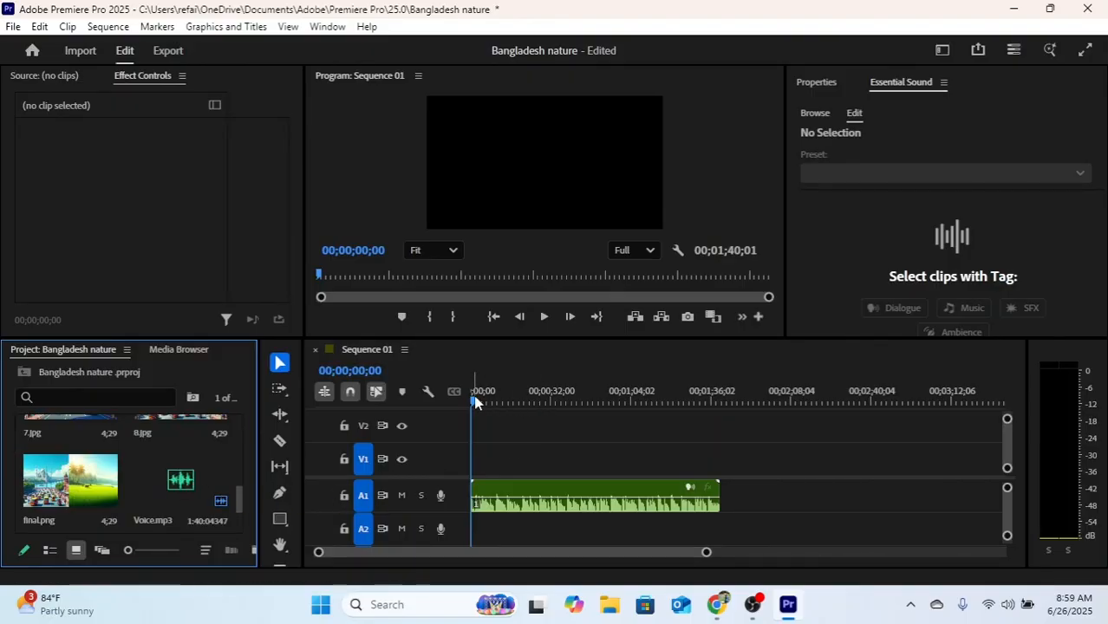
{"action": "left_click_drag", "start_coordinate": [479, 401], "coordinate": [460, 477]}
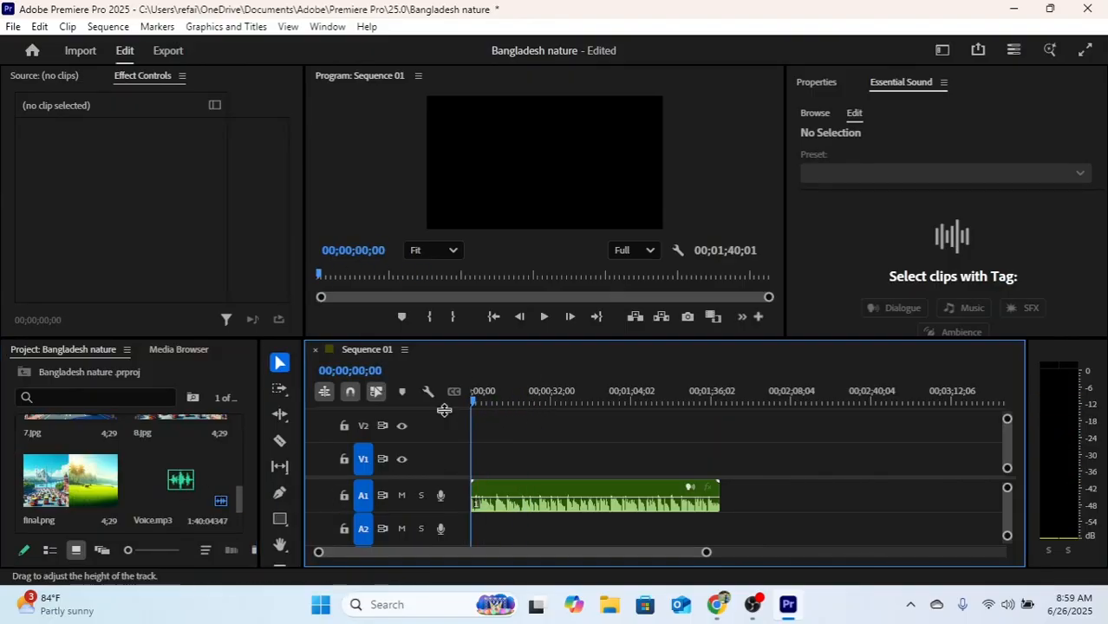
{"action": "left_click", "coordinate": [555, 490]}
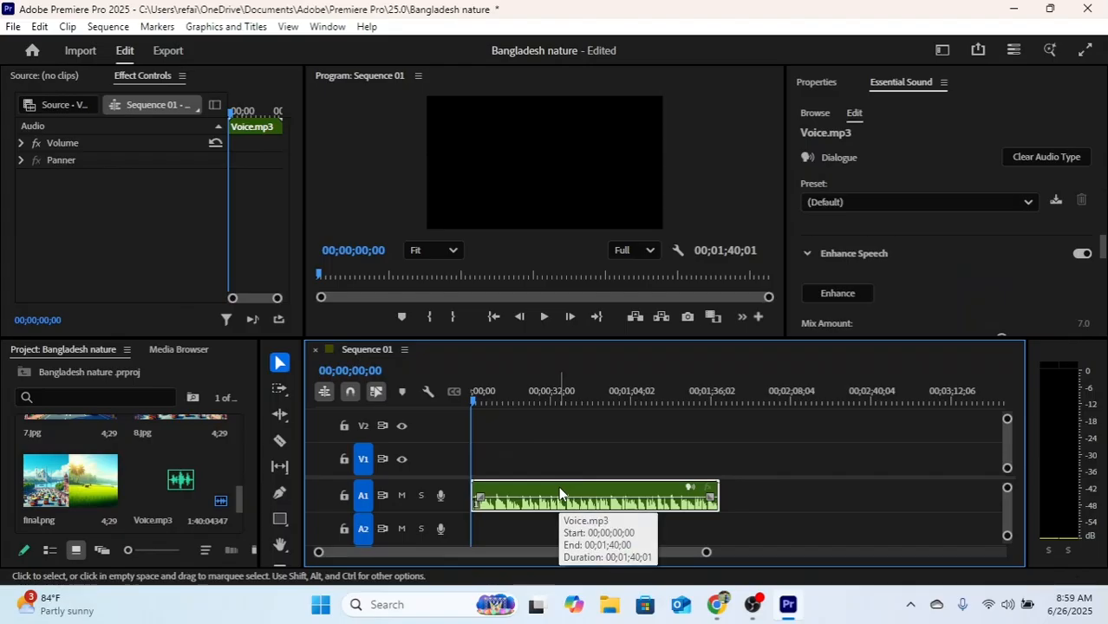
{"action": "key", "text": "Delete"}
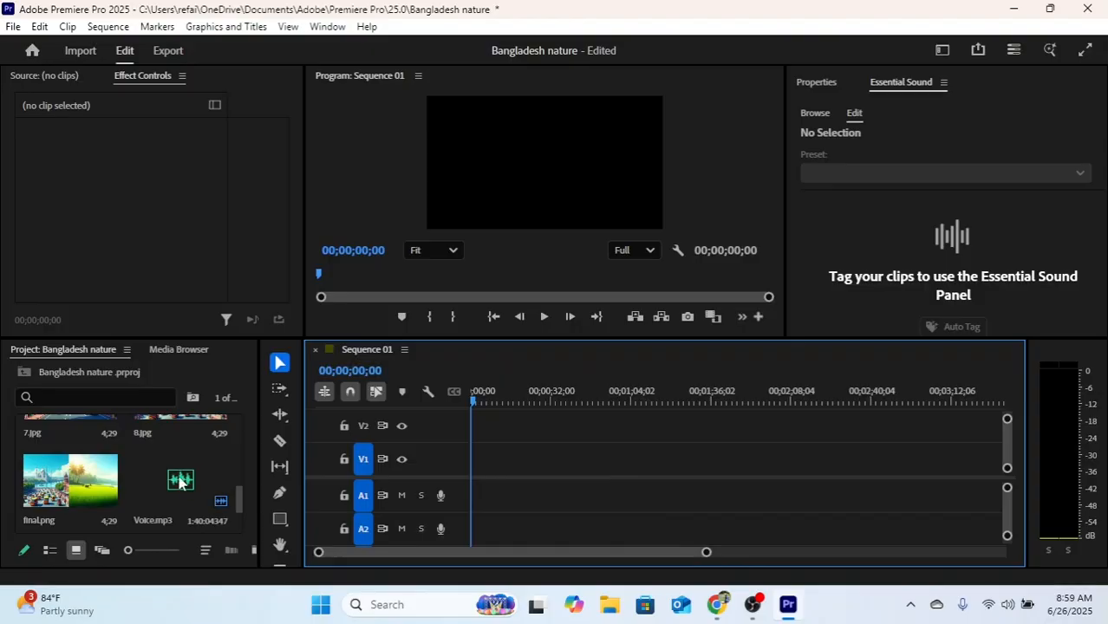
{"action": "mouse_move", "coordinate": [182, 480]}
{"action": "left_mouse_down"}
{"action": "mouse_move", "coordinate": [499, 465]}
{"action": "mouse_move", "coordinate": [530, 504]}
{"action": "mouse_move", "coordinate": [476, 500]}
{"action": "left_mouse_up"}
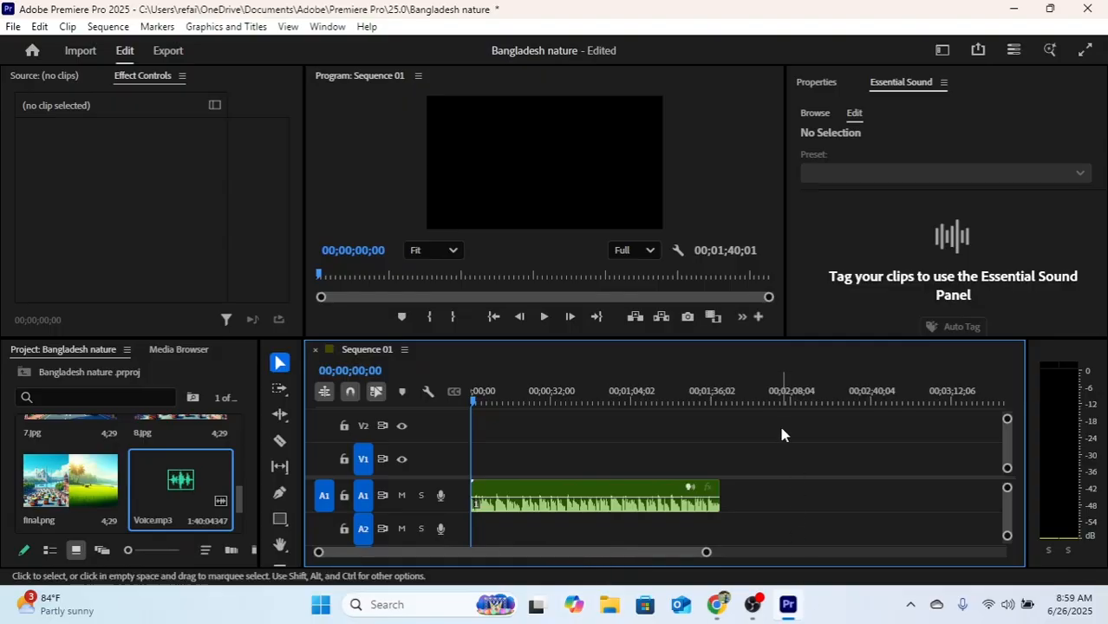
Play the voice clip from its beginning to listen to it, and return the playhead to the sequence start
{"action": "key", "text": "space"}
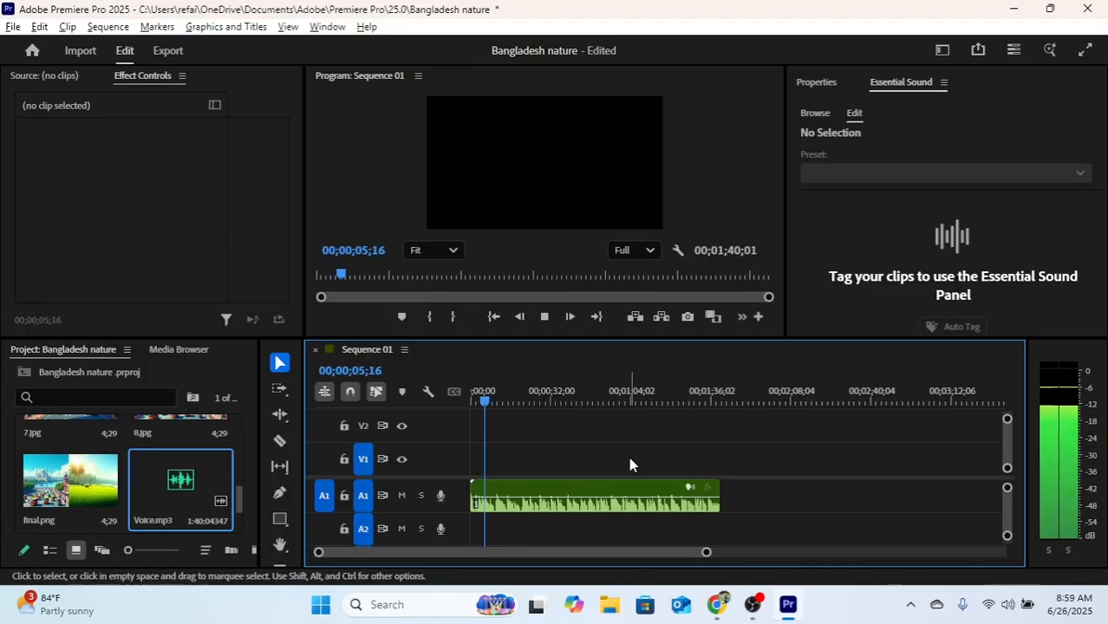
{"action": "key", "text": "equal"}
{"action": "key", "text": "equal"}
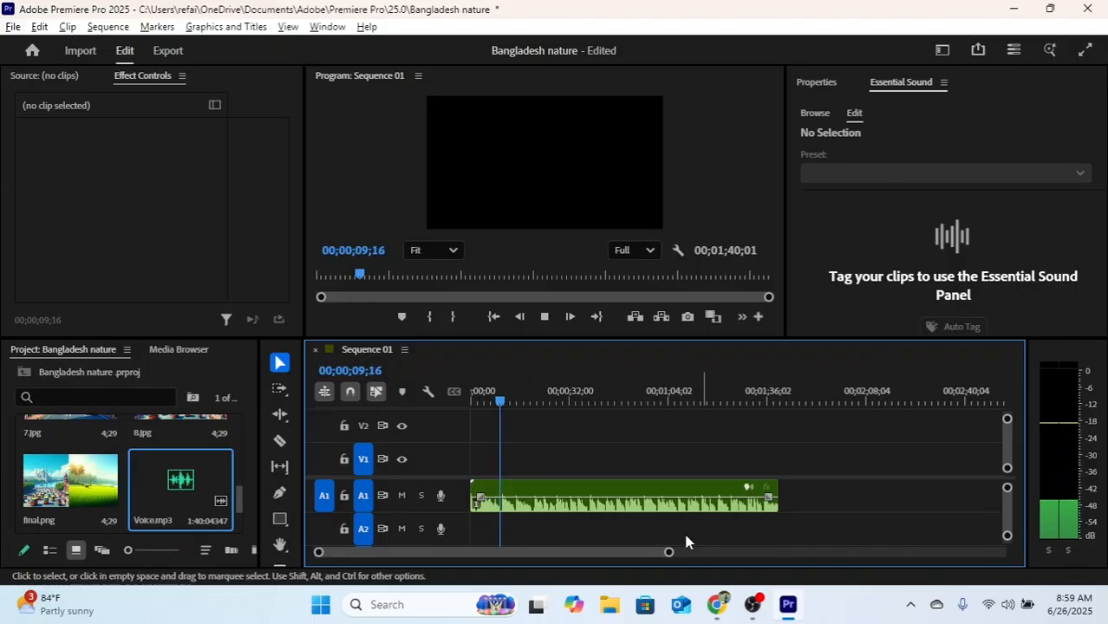
{"action": "key", "text": "alt+space"}
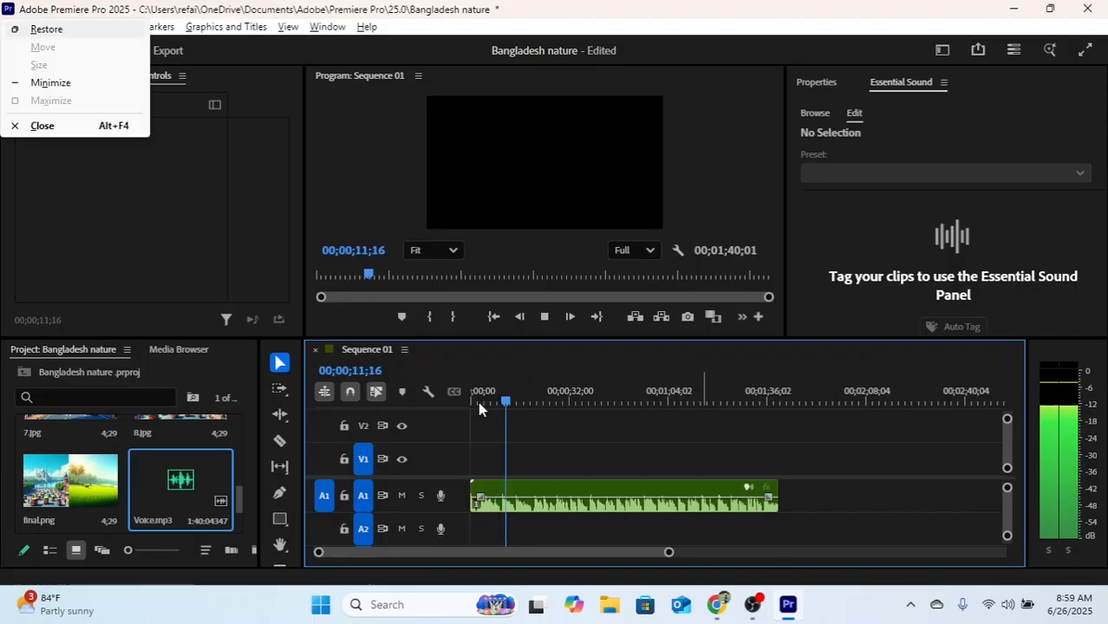
{"action": "left_click", "coordinate": [510, 416]}
{"action": "left_click_drag", "start_coordinate": [509, 403], "coordinate": [472, 407]}
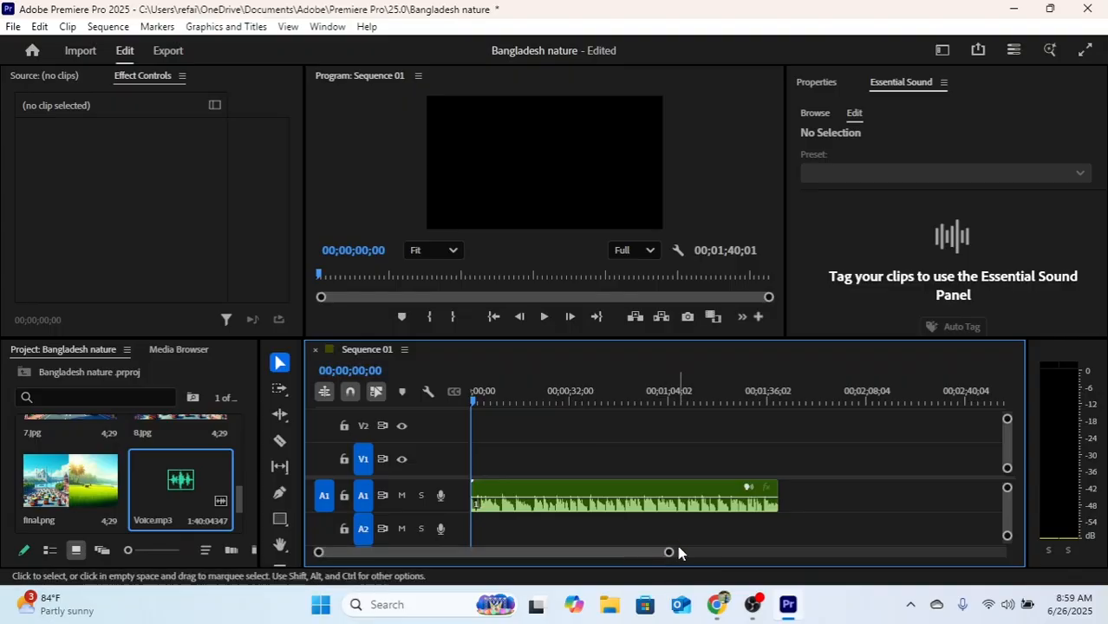
Adjust the audio gain of the Voice.mp3 clip on track A1 by 5 dB and listen to it from the beginning
{"action": "mouse_move", "coordinate": [668, 552]}
{"action": "left_mouse_down"}
{"action": "mouse_move", "coordinate": [734, 550]}
{"action": "mouse_move", "coordinate": [630, 552]}
{"action": "mouse_move", "coordinate": [674, 564]}
{"action": "left_mouse_up"}
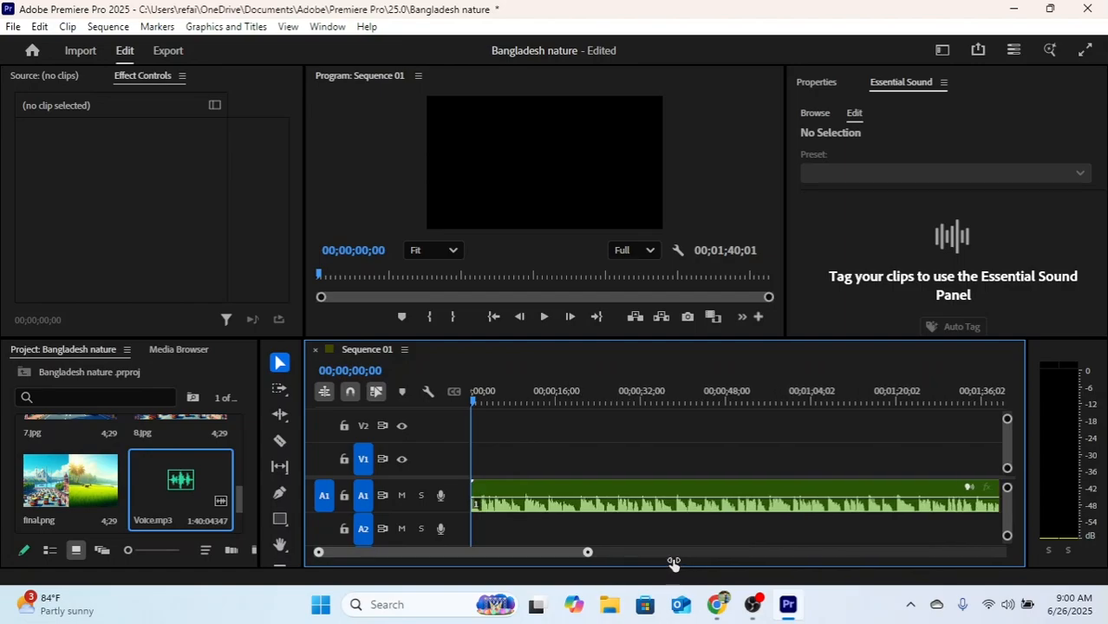
{"action": "left_click_drag", "start_coordinate": [674, 564], "coordinate": [675, 564]}
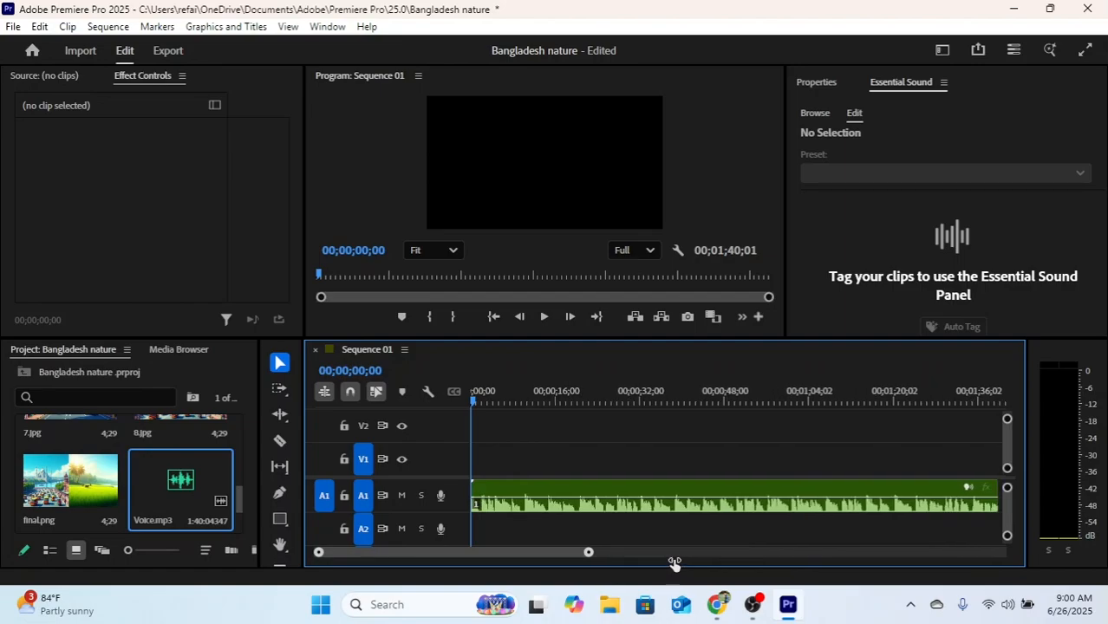
{"action": "left_click", "coordinate": [559, 499]}
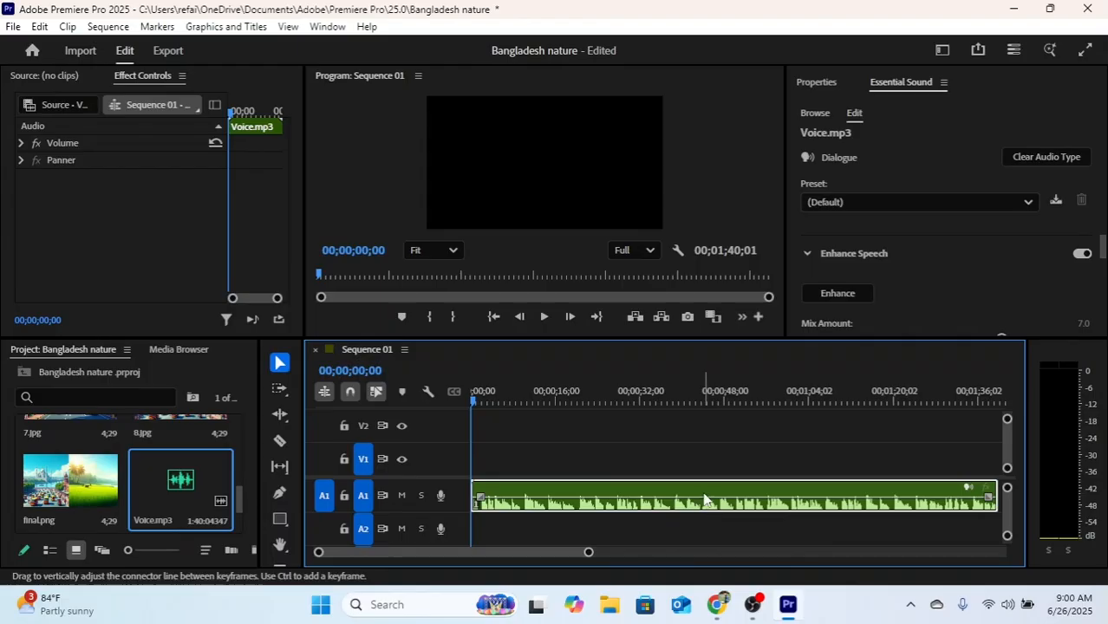
{"action": "left_click", "coordinate": [1008, 605]}
{"action": "left_click", "coordinate": [1008, 605]}
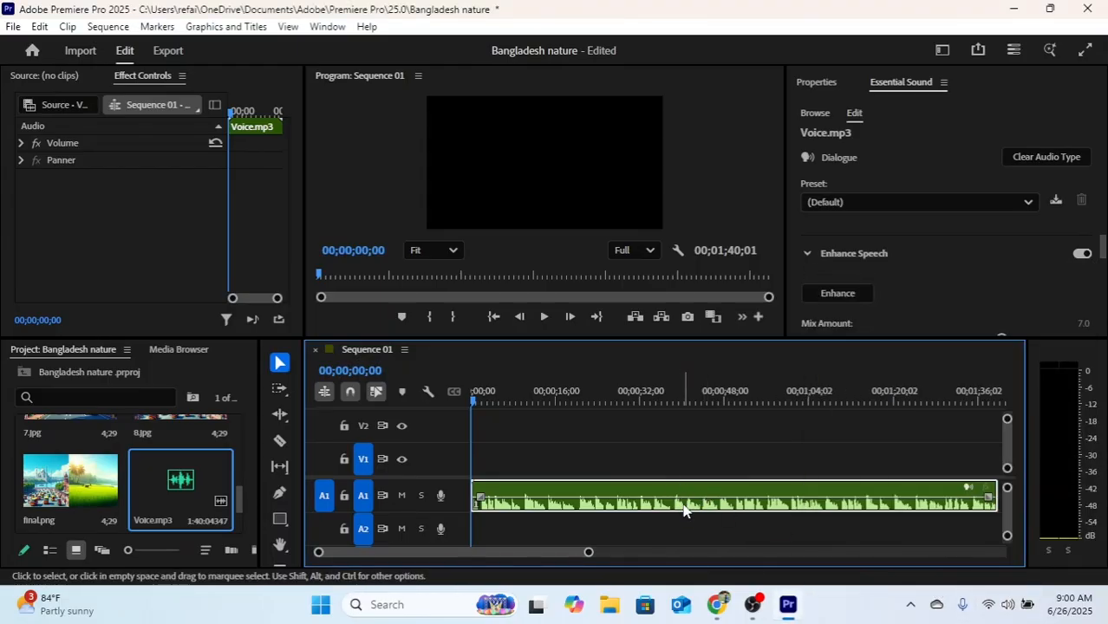
{"action": "right_click", "coordinate": [674, 495]}
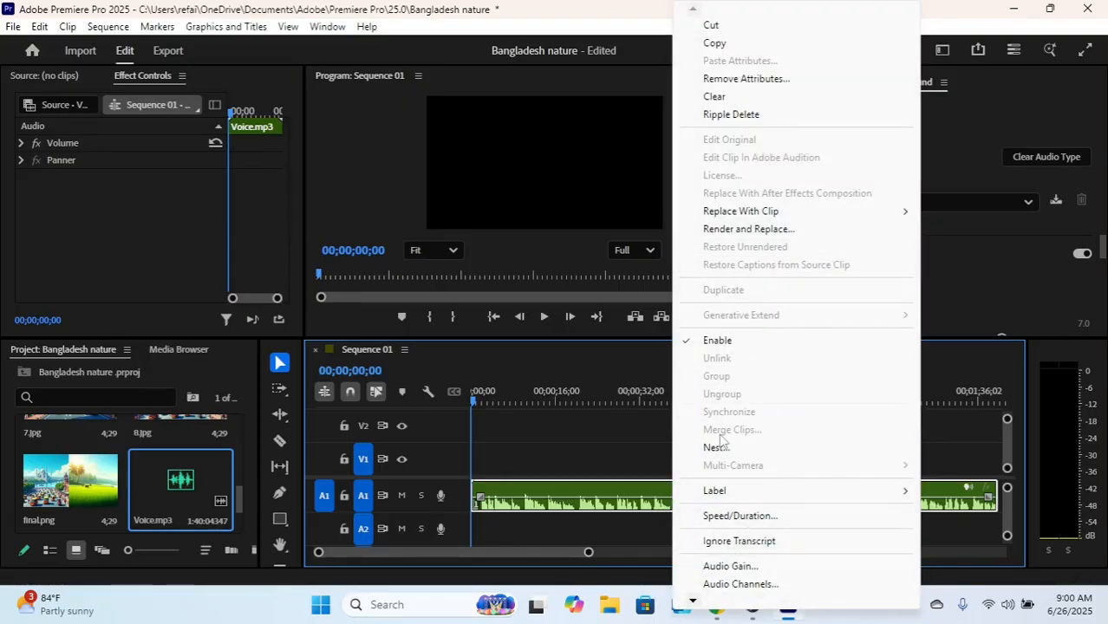
{"action": "left_click", "coordinate": [722, 566]}
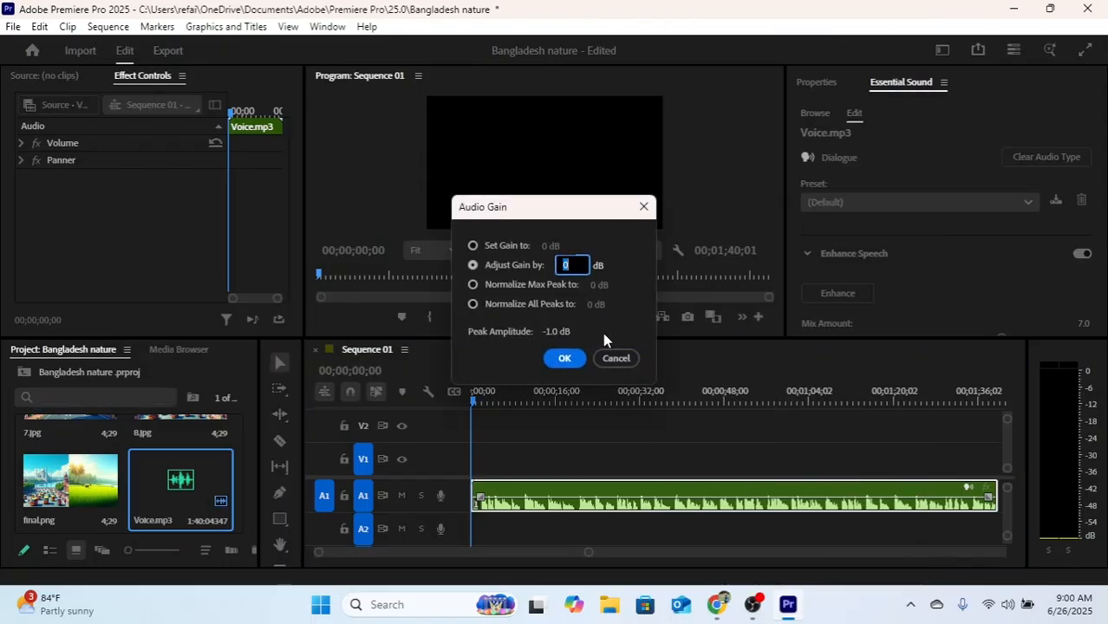
{"action": "key", "text": "BackSpace"}
{"action": "type", "text": "5"}
{"action": "left_click", "coordinate": [565, 359]}
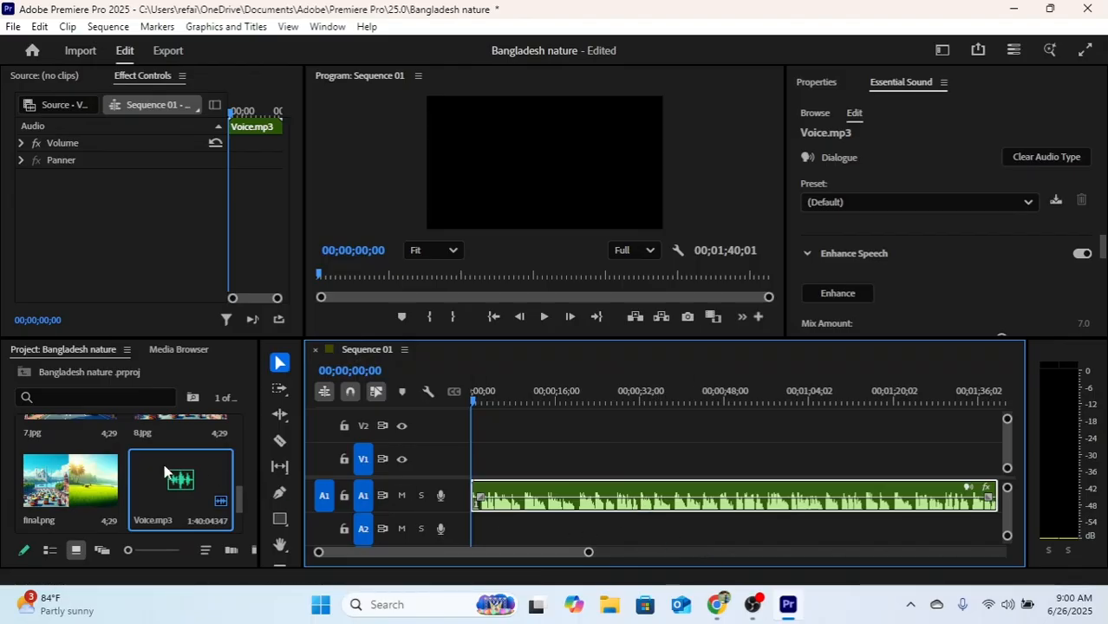
{"action": "key", "text": "space"}
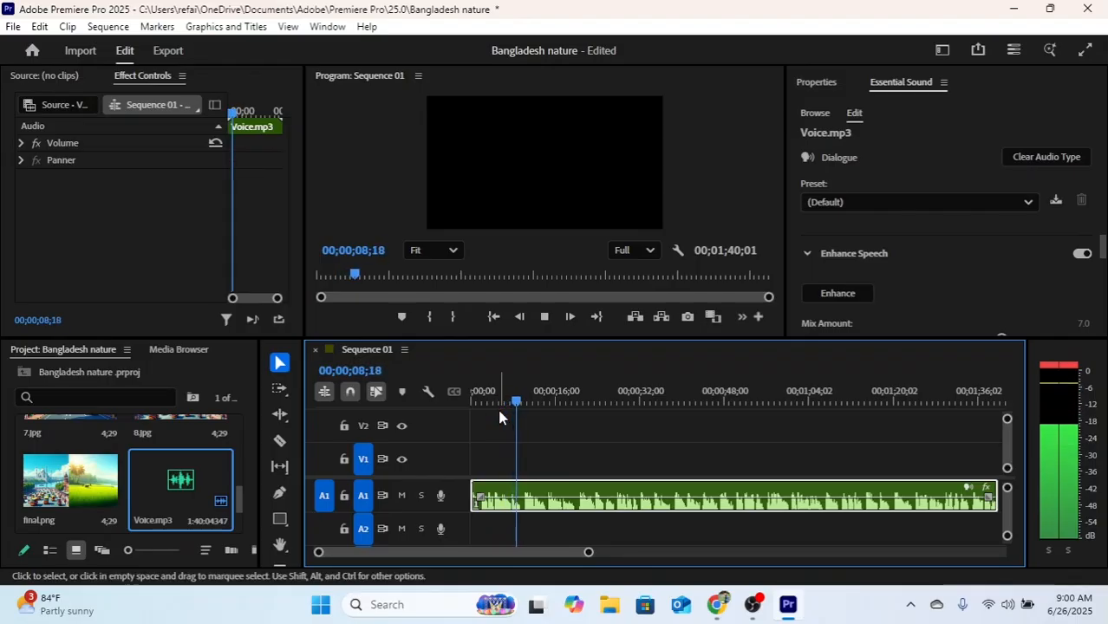
{"action": "left_click_drag", "start_coordinate": [515, 401], "coordinate": [456, 399]}
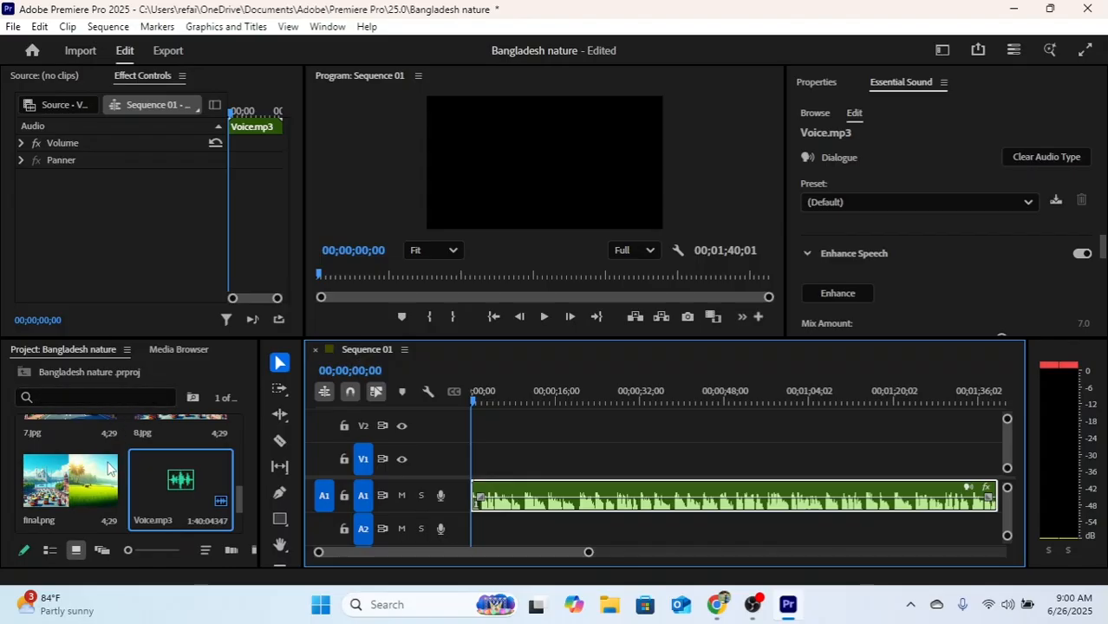
Place the 5.jpg image from the project bin at the start of video track V1
{"action": "scroll", "coordinate": [108, 468], "scroll_direction": "up", "scroll_amount": 5}
{"action": "scroll", "coordinate": [108, 472], "scroll_direction": "down", "scroll_amount": 2}
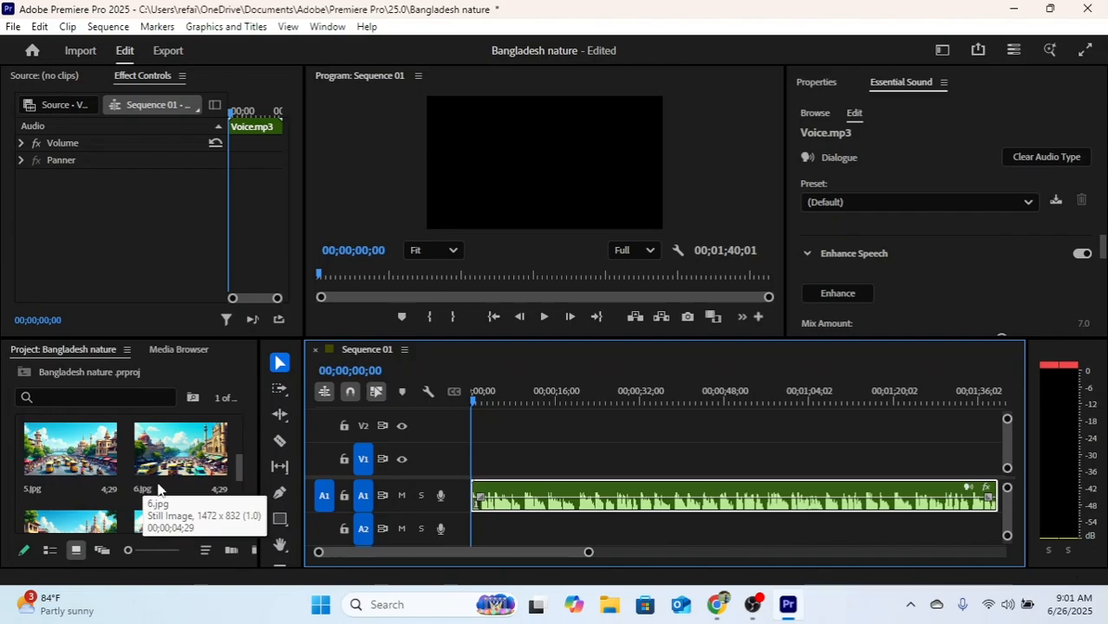
{"action": "scroll", "coordinate": [130, 494], "scroll_direction": "down", "scroll_amount": 2}
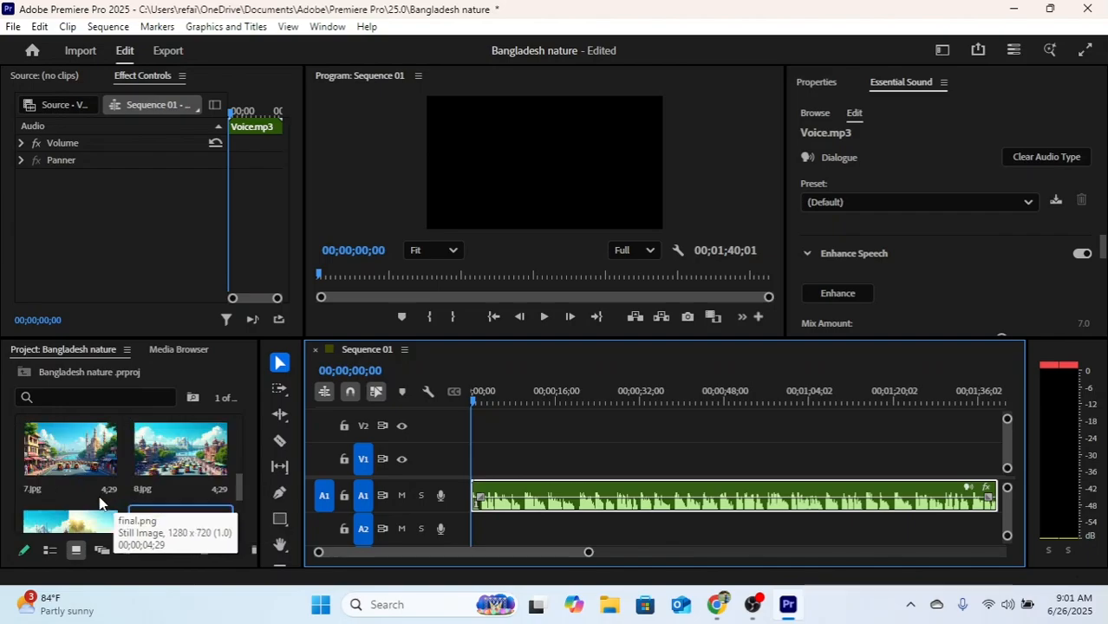
{"action": "scroll", "coordinate": [99, 501], "scroll_direction": "up", "scroll_amount": 2}
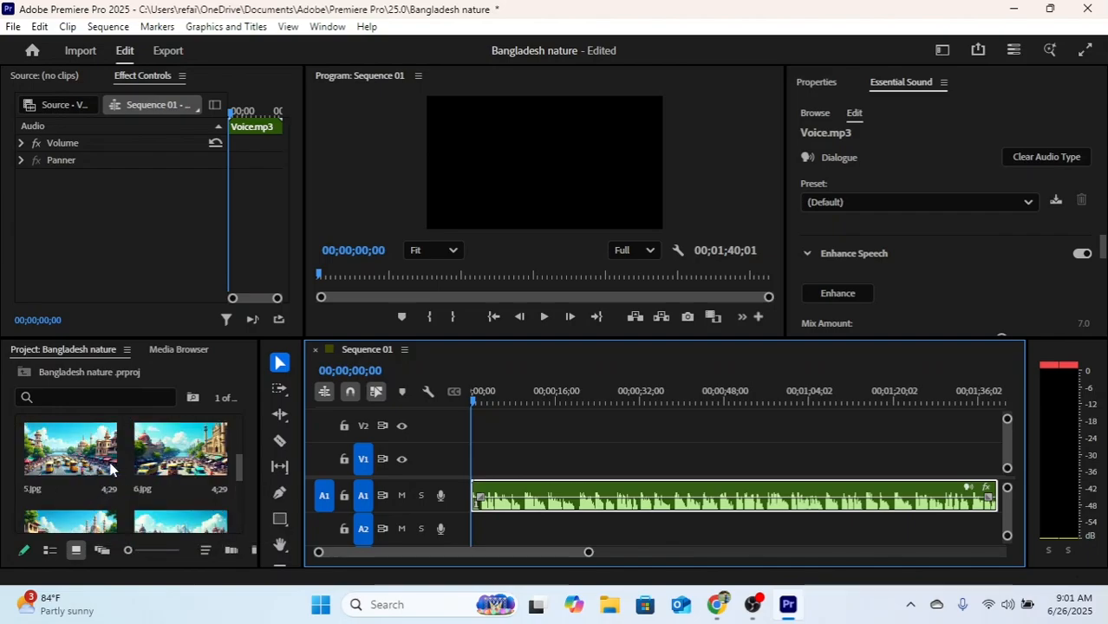
{"action": "left_click", "coordinate": [103, 496]}
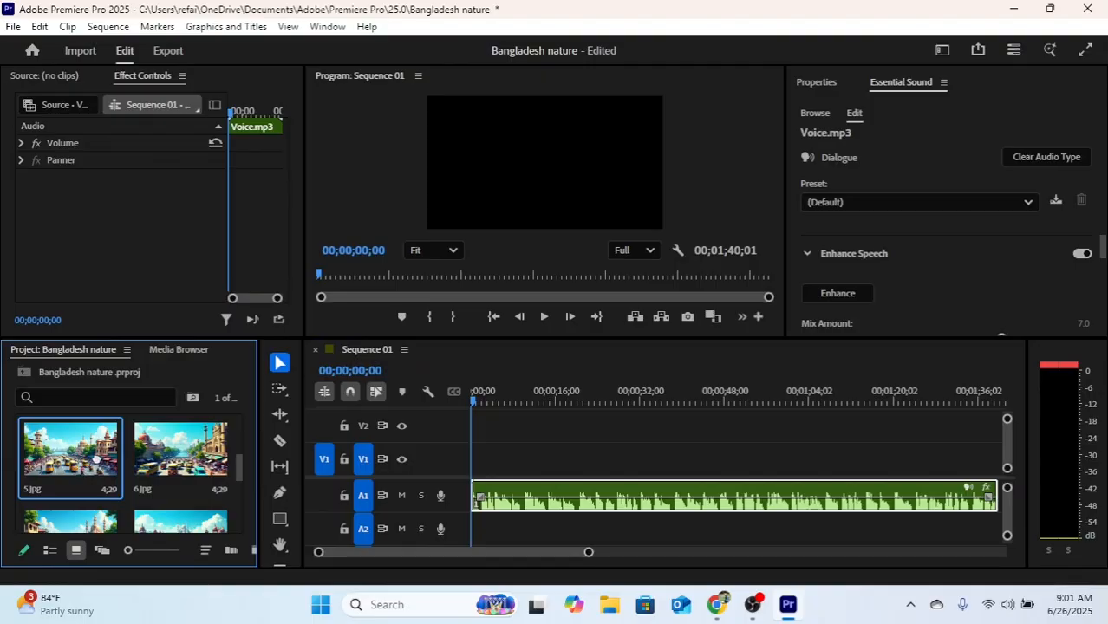
{"action": "left_click_drag", "start_coordinate": [96, 459], "coordinate": [482, 473]}
Select the 6.jpg, 7.jpg and 8.jpg images together and place them right after 5.jpg on video track V1
{"action": "left_click", "coordinate": [161, 458]}
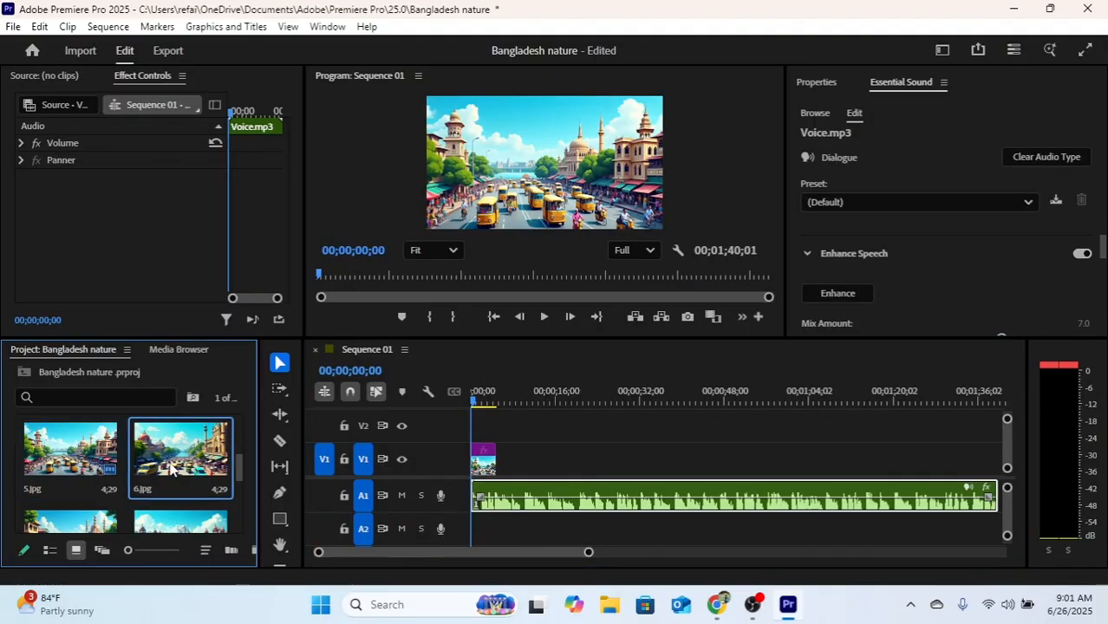
{"action": "scroll", "coordinate": [170, 469], "scroll_direction": "down", "scroll_amount": 2}
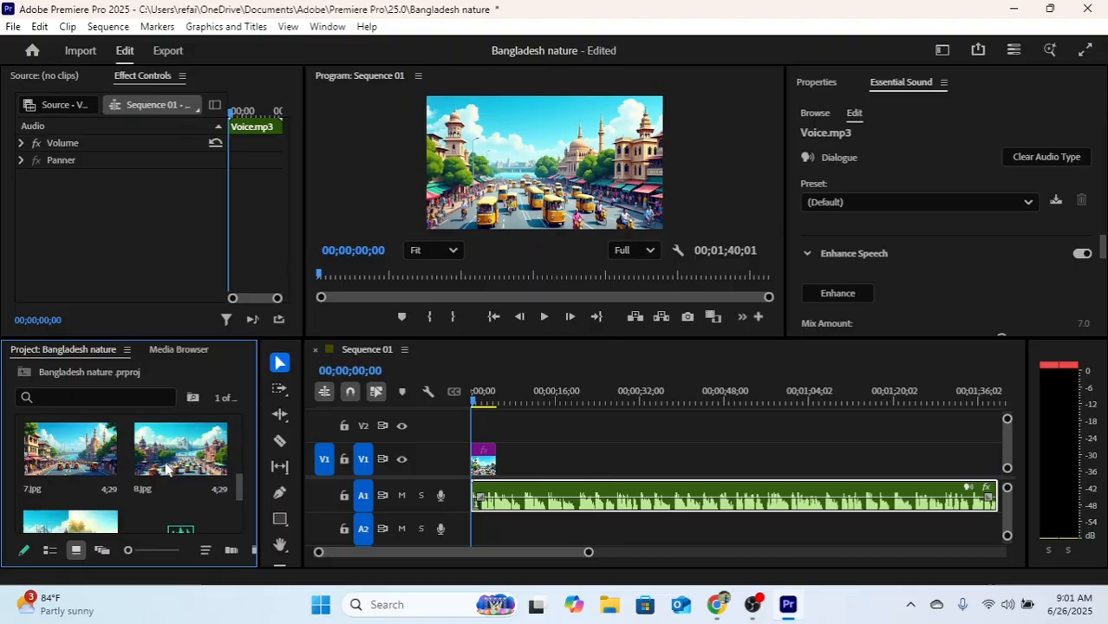
{"action": "left_click", "coordinate": [107, 460], "text": "ctrl"}
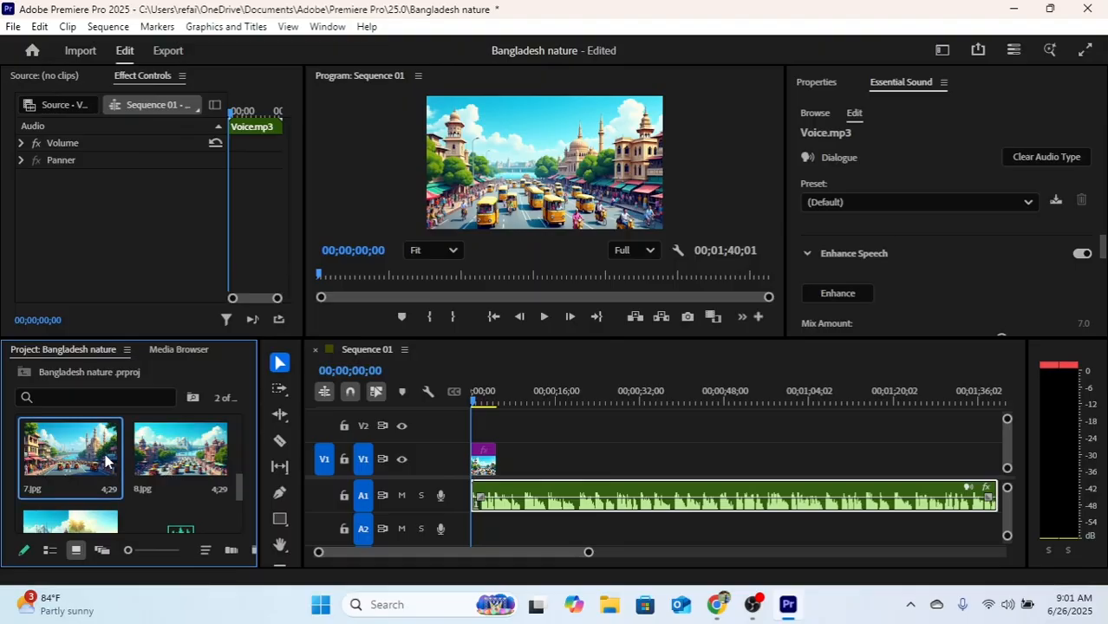
{"action": "left_click", "coordinate": [181, 476], "text": "ctrl"}
{"action": "scroll", "coordinate": [178, 474], "scroll_direction": "up", "scroll_amount": 2}
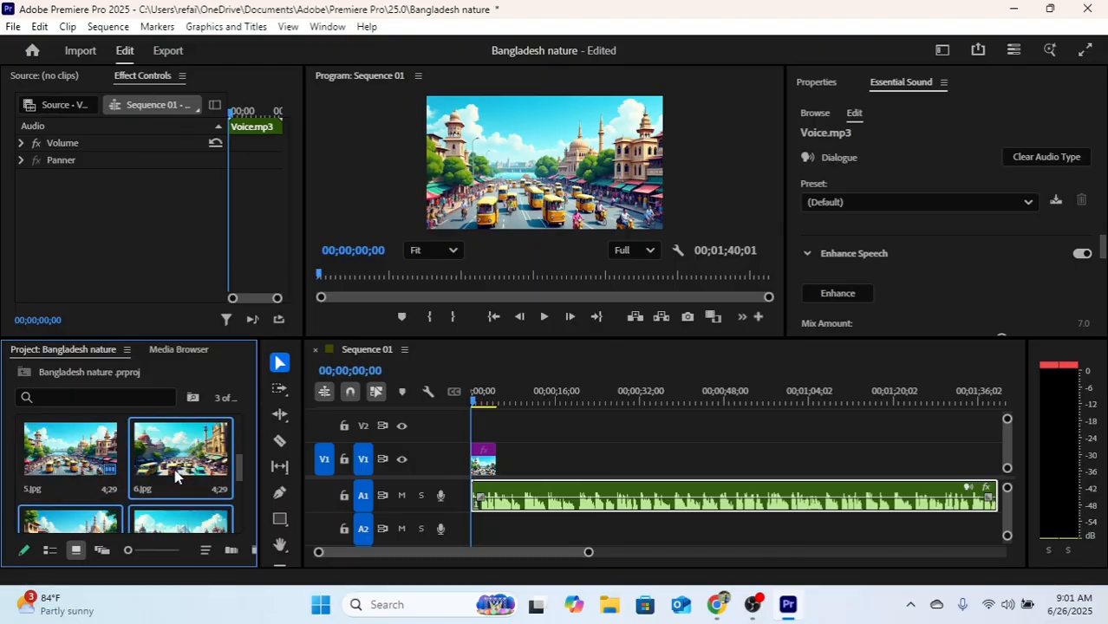
{"action": "left_click_drag", "start_coordinate": [130, 486], "coordinate": [536, 465]}
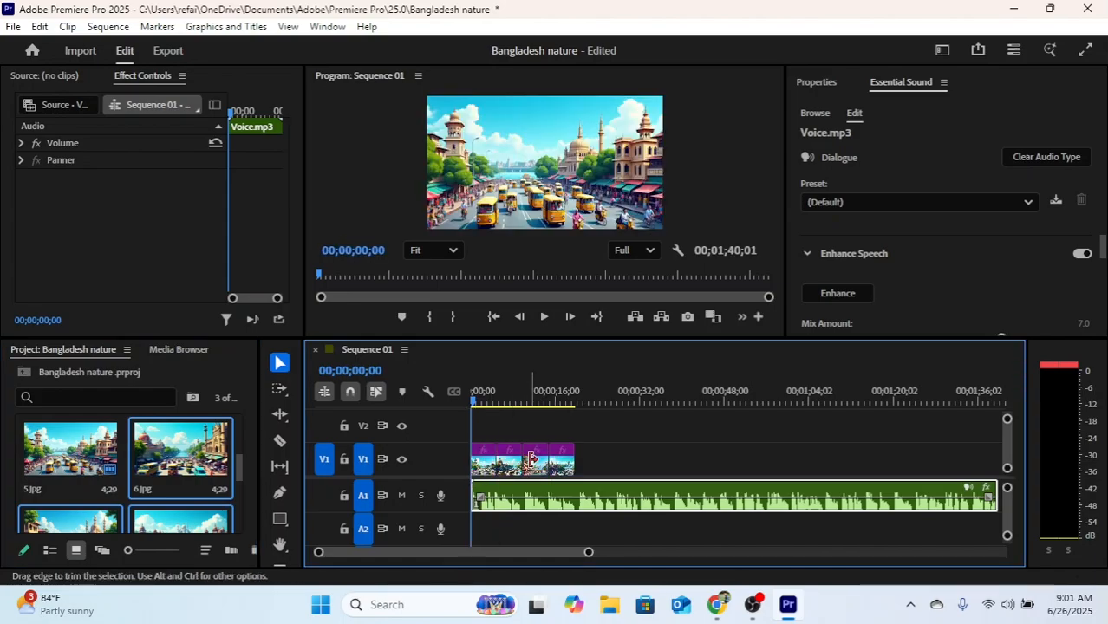
Play the sequence from its start to review the placed images against the narration, stopping at 00;00;17;00
{"action": "left_click_drag", "start_coordinate": [475, 404], "coordinate": [455, 426]}
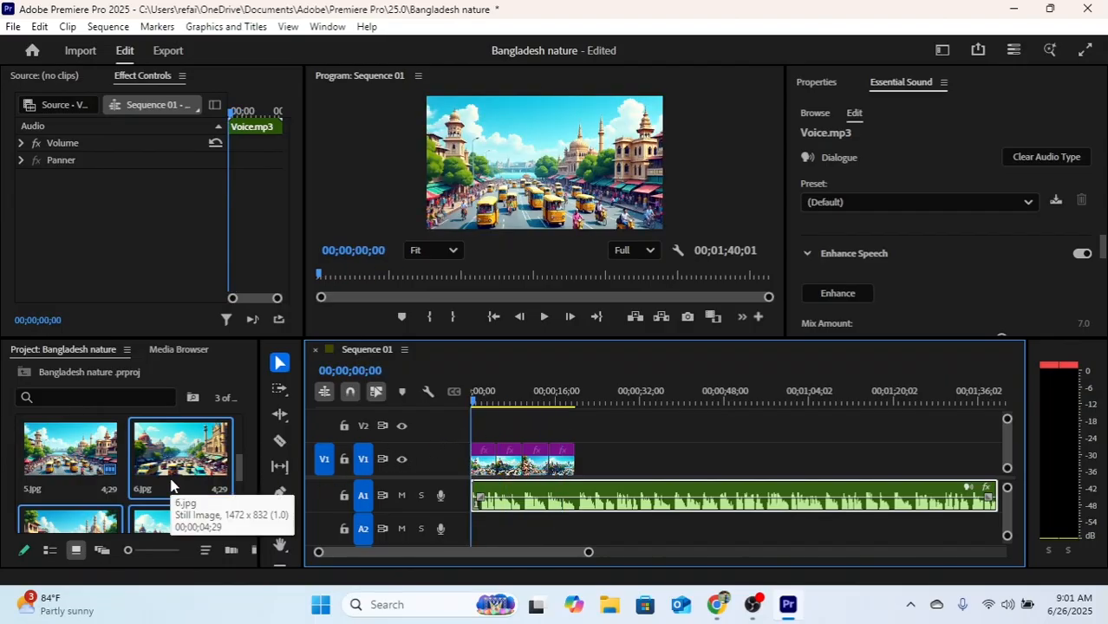
{"action": "scroll", "coordinate": [172, 488], "scroll_direction": "down", "scroll_amount": 3}
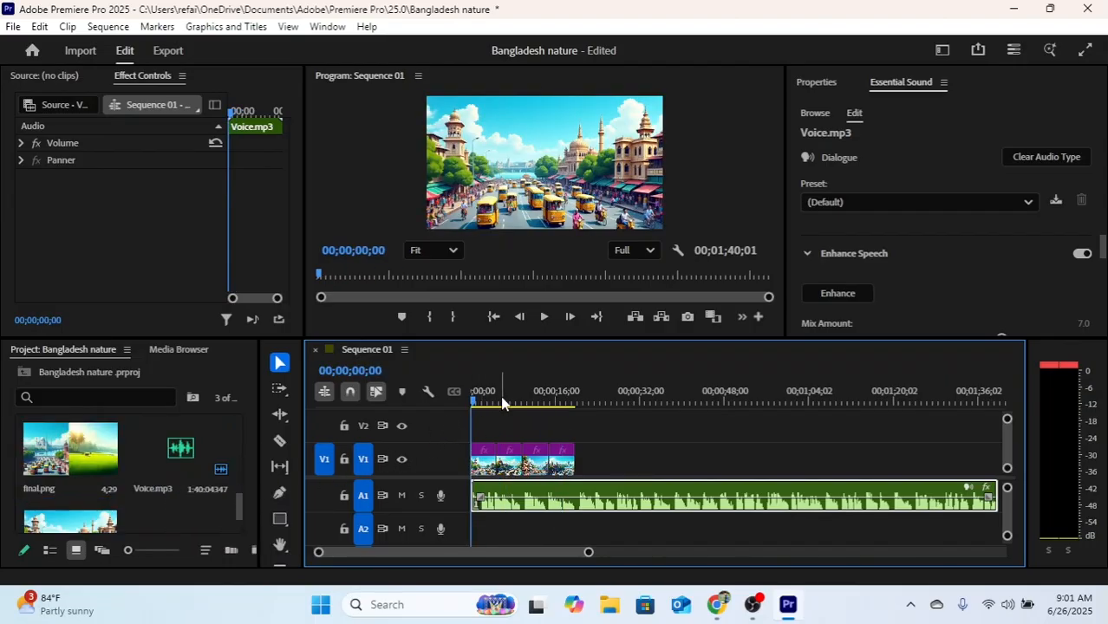
{"action": "key", "text": "space"}
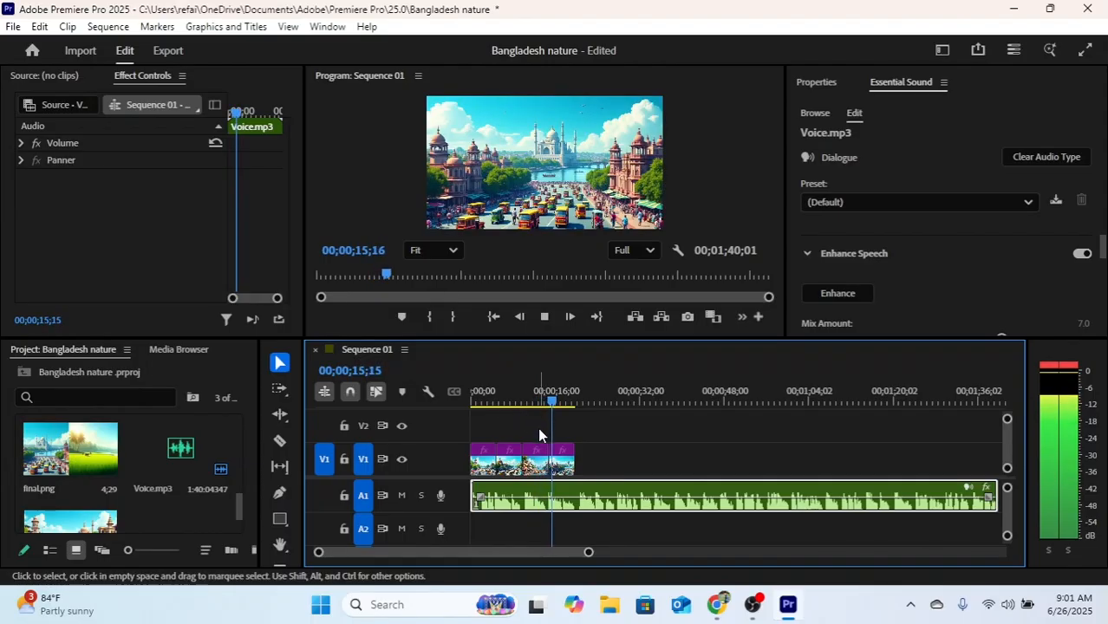
{"action": "key", "text": "space"}
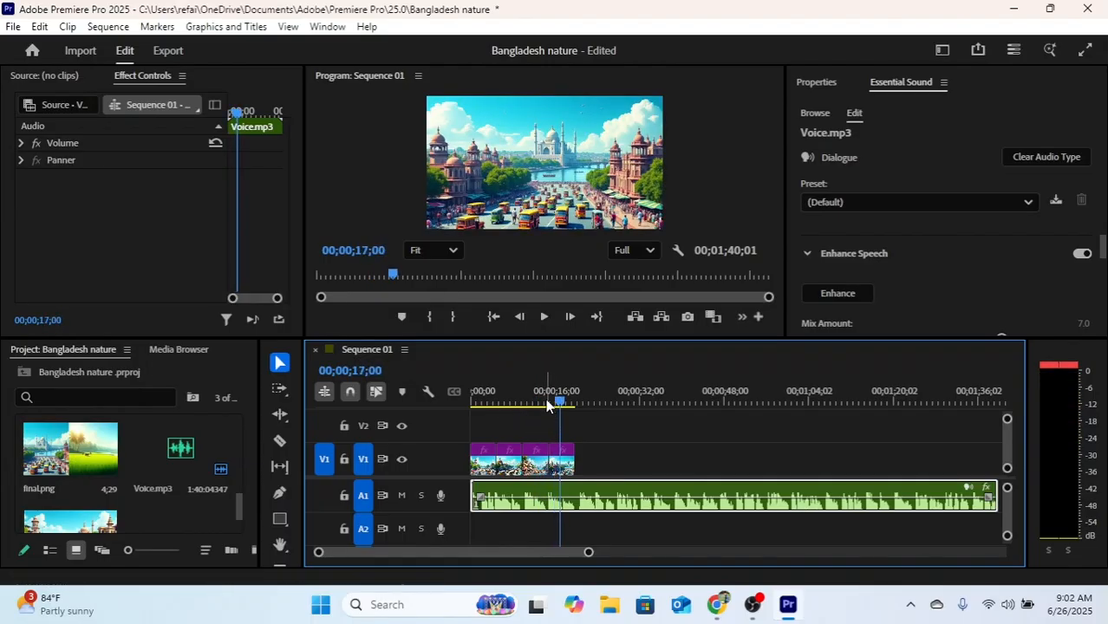
{"action": "left_click", "coordinate": [570, 173]}
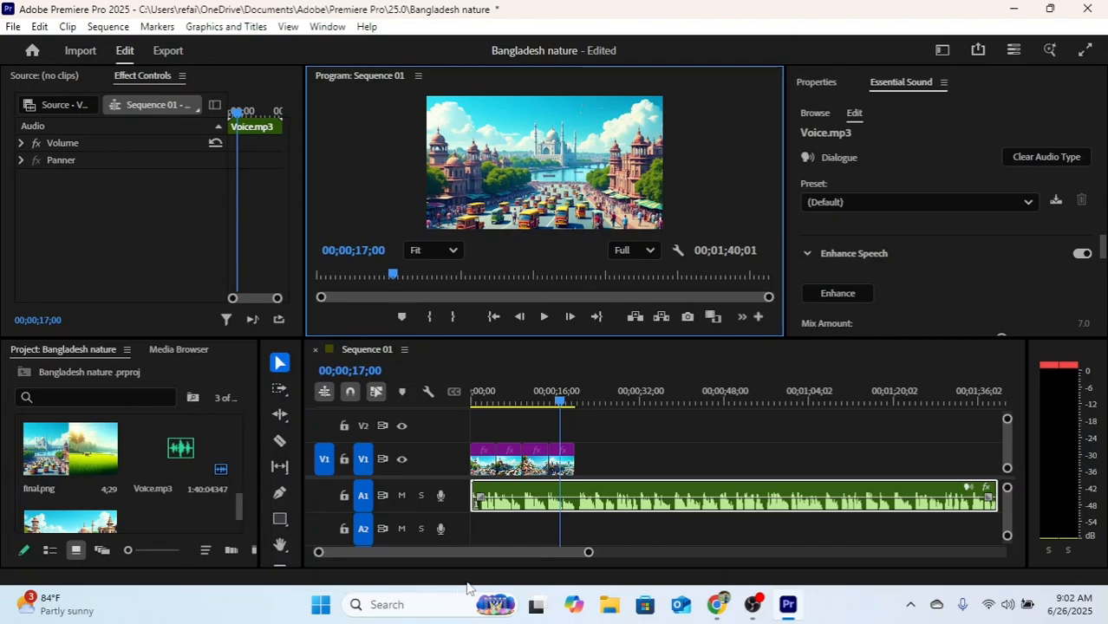
Set the sequence frame size to 1920 horizontal by 1080 vertical and accept the deletion of its preview files
{"action": "left_click", "coordinate": [483, 460]}
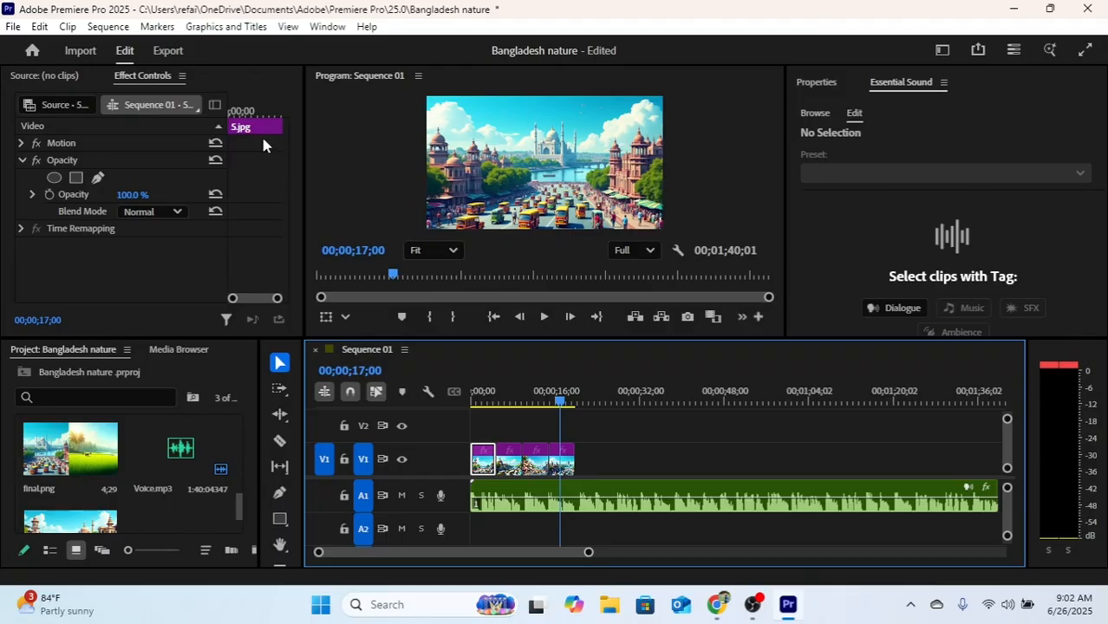
{"action": "left_click", "coordinate": [119, 31]}
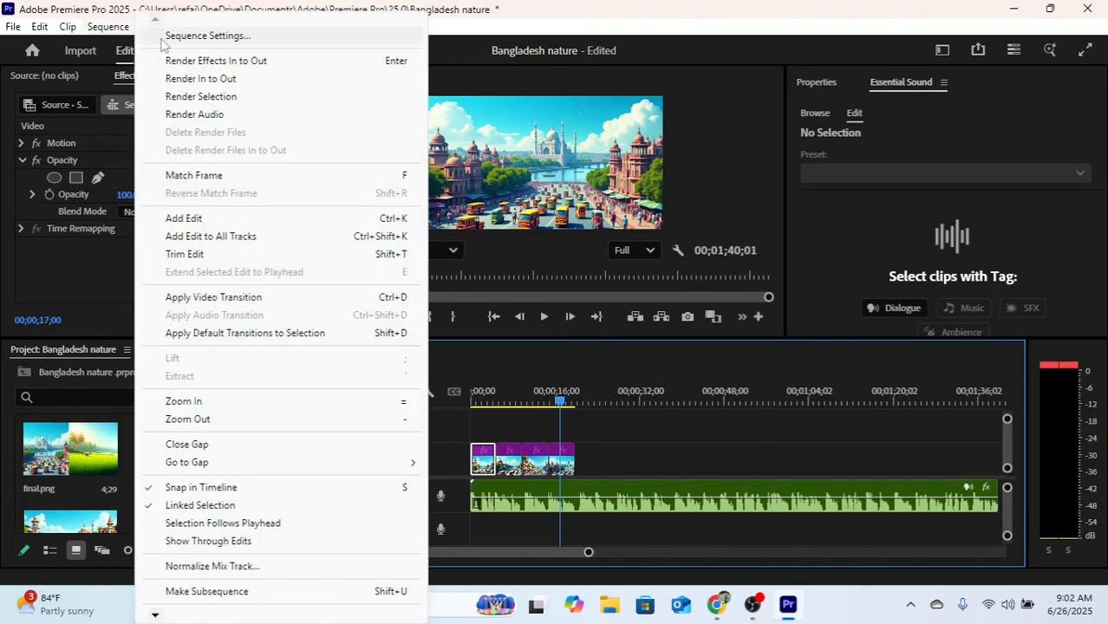
{"action": "left_click", "coordinate": [204, 36]}
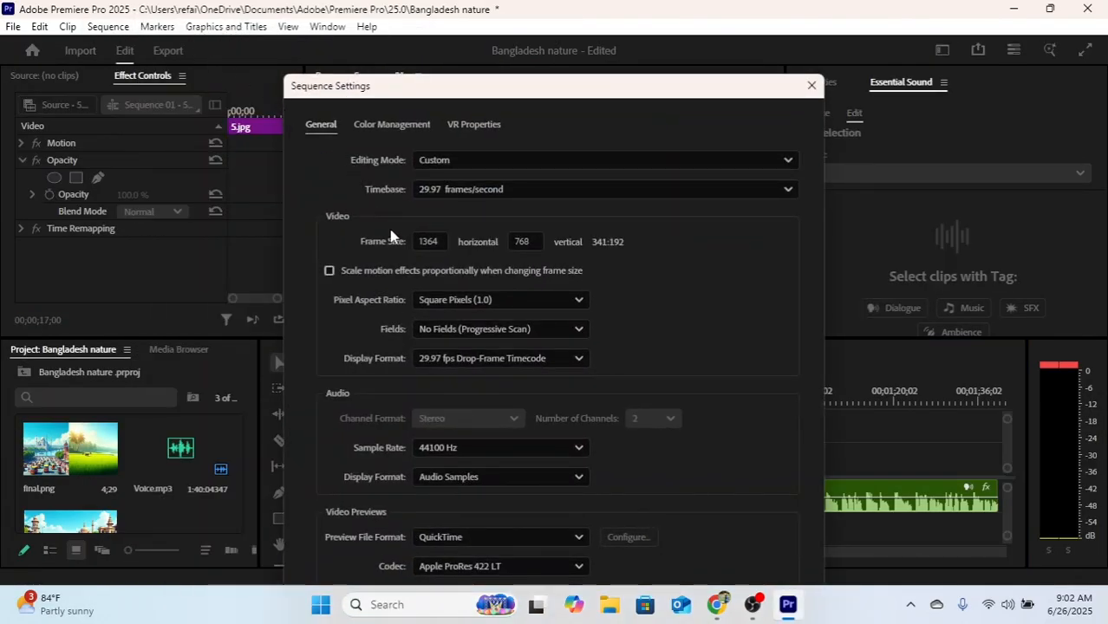
{"action": "left_click_drag", "start_coordinate": [439, 243], "coordinate": [408, 236]}
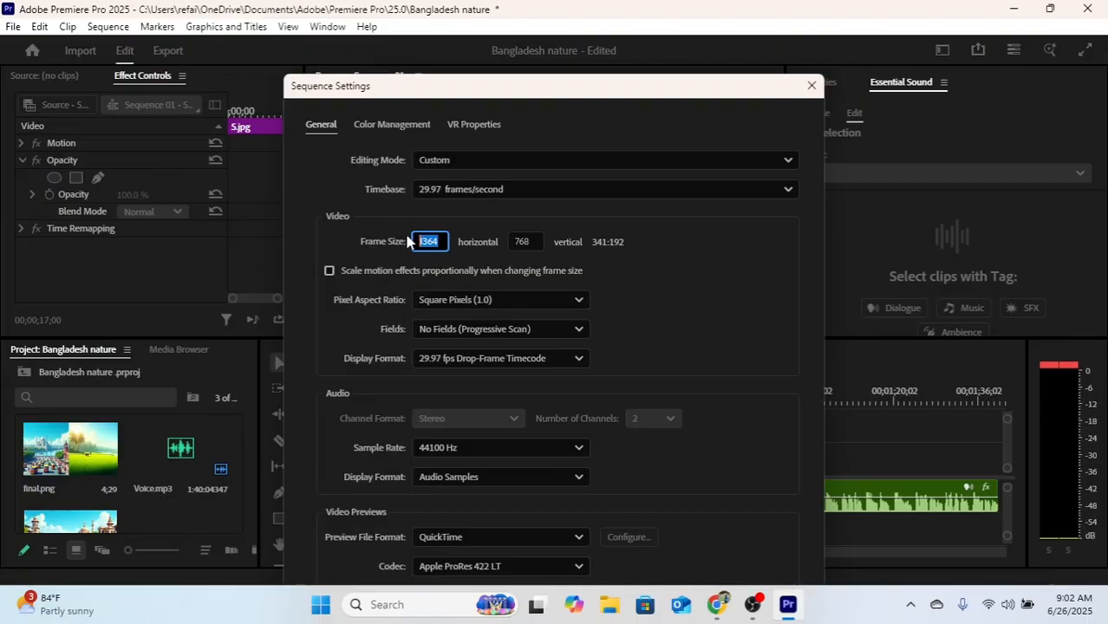
{"action": "left_click", "coordinate": [405, 235]}
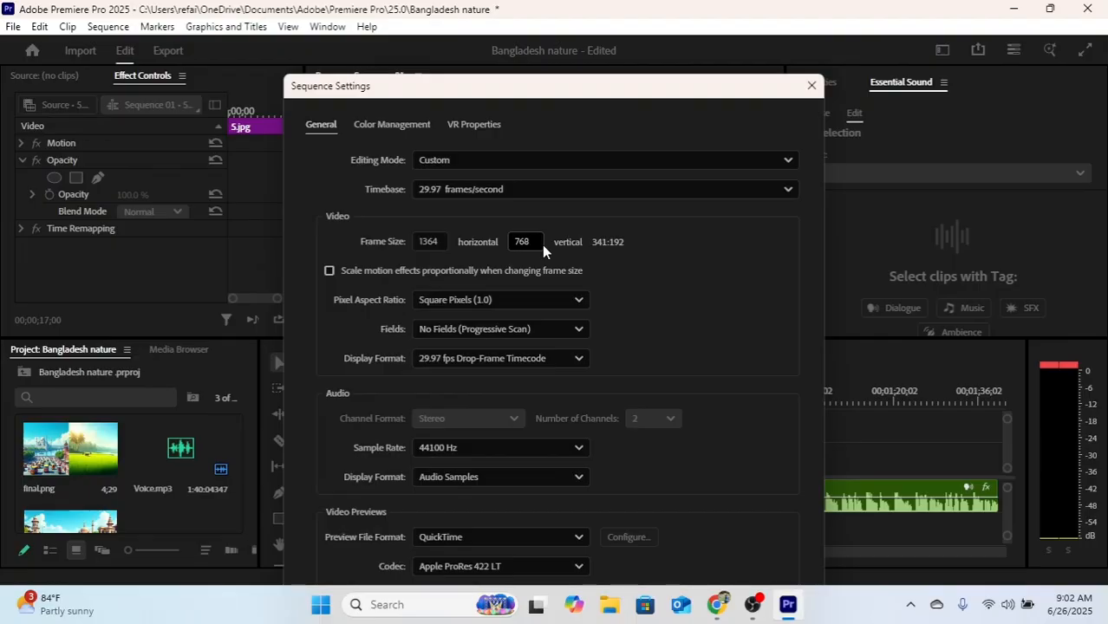
{"action": "left_click", "coordinate": [441, 236]}
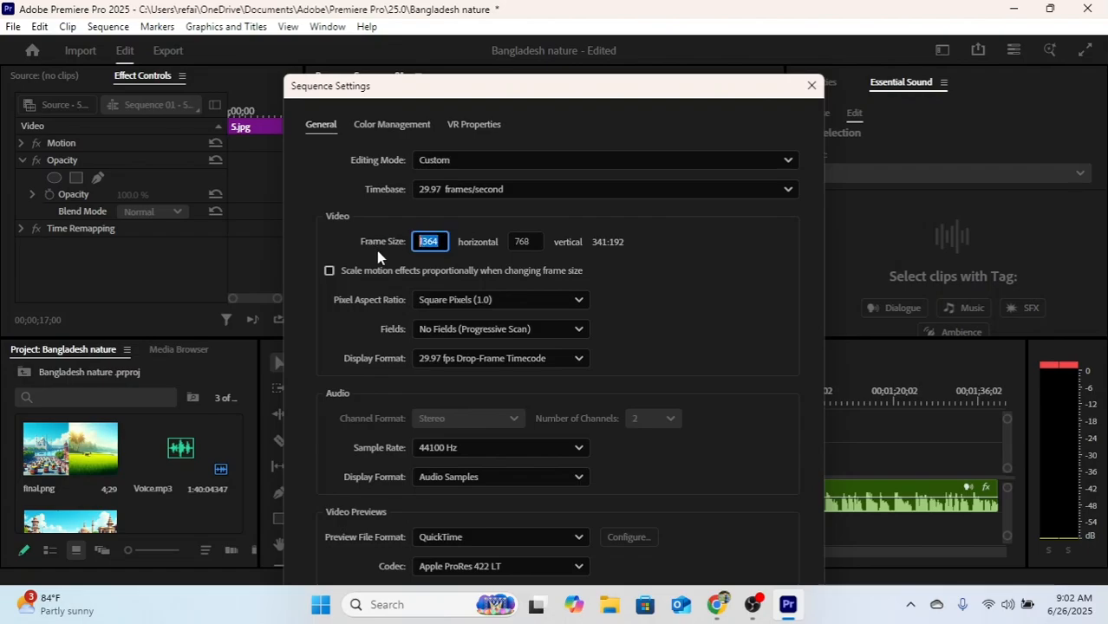
{"action": "type", "text": "1920"}
{"action": "key", "text": "Tab"}
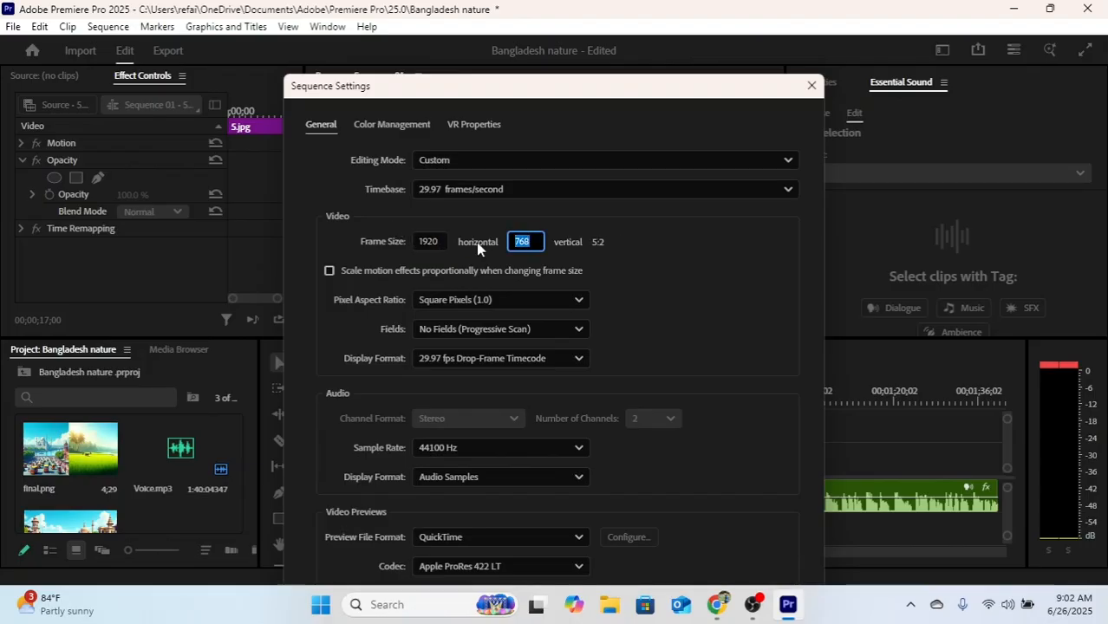
{"action": "type", "text": "1080"}
{"action": "key", "text": "Return"}
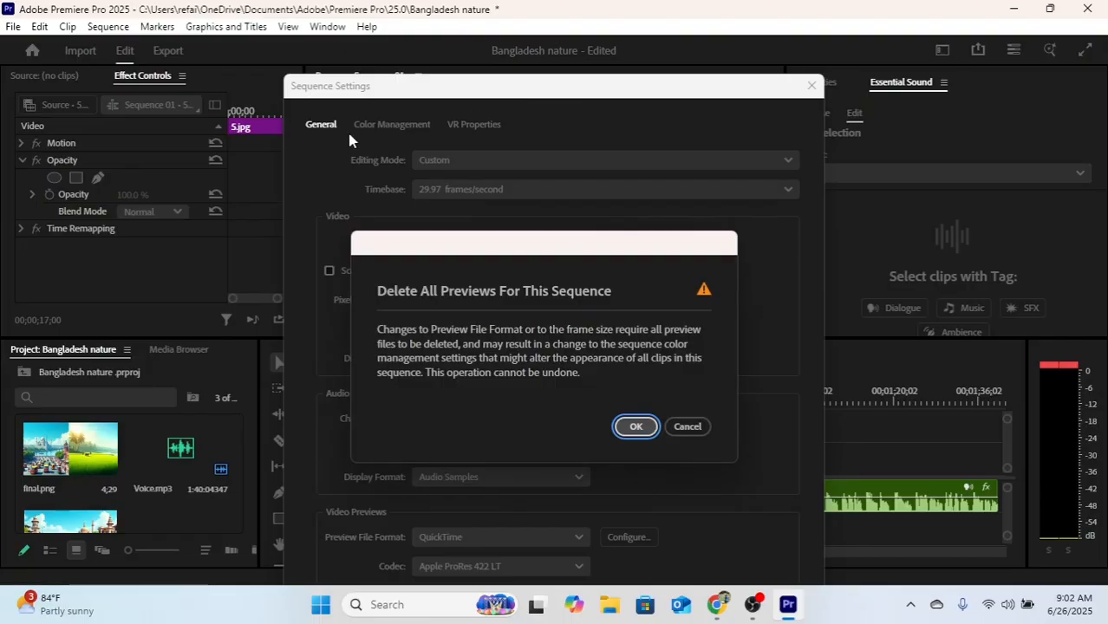
{"action": "left_click", "coordinate": [635, 426]}
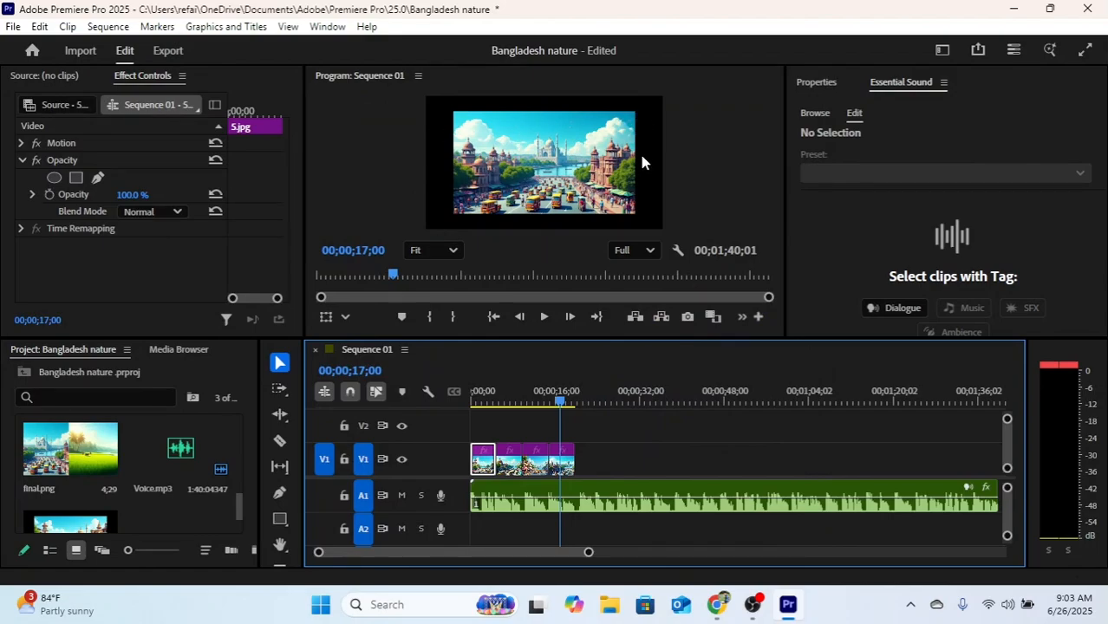
Move the playhead to 00;00;02;23 over the 5.jpg clip to view it in the new frame size
{"action": "left_click", "coordinate": [480, 167]}
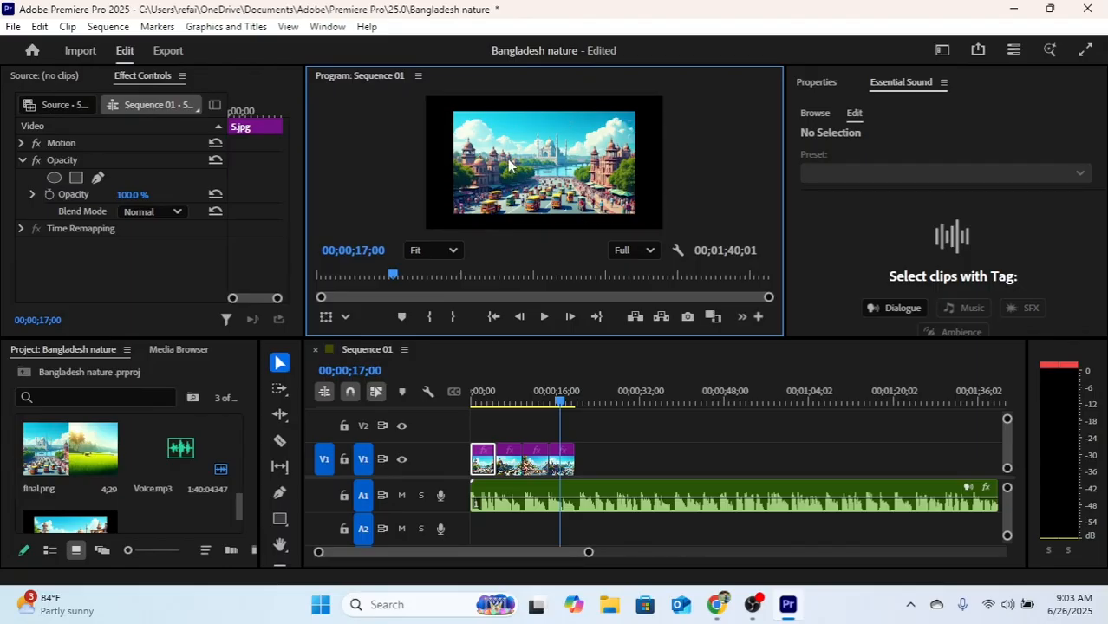
{"action": "left_click", "coordinate": [483, 403]}
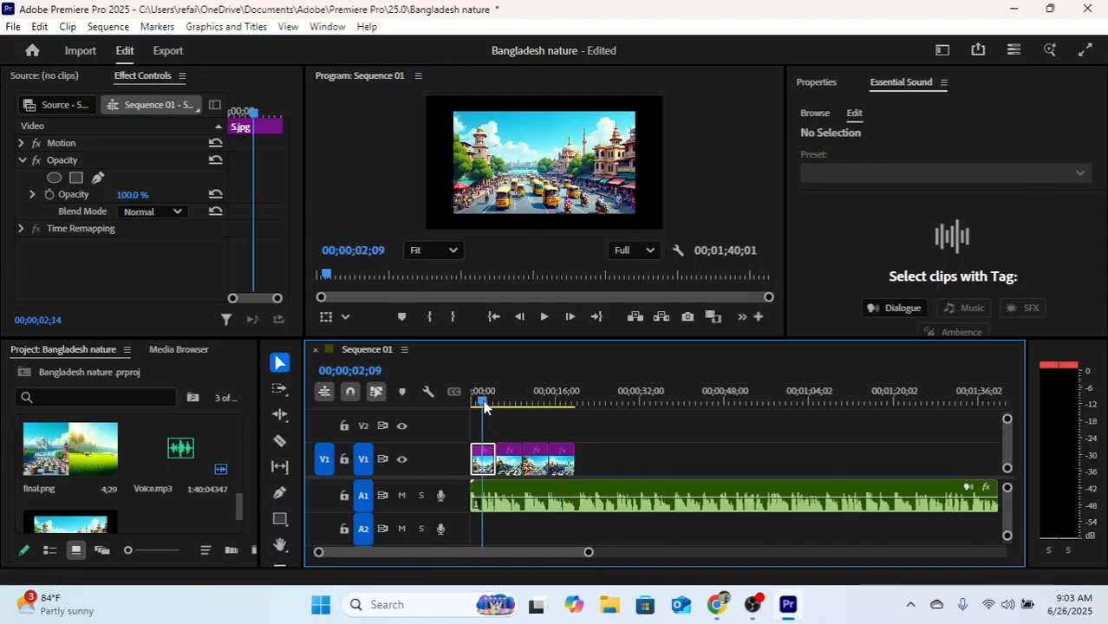
{"action": "left_click_drag", "start_coordinate": [484, 403], "coordinate": [486, 403]}
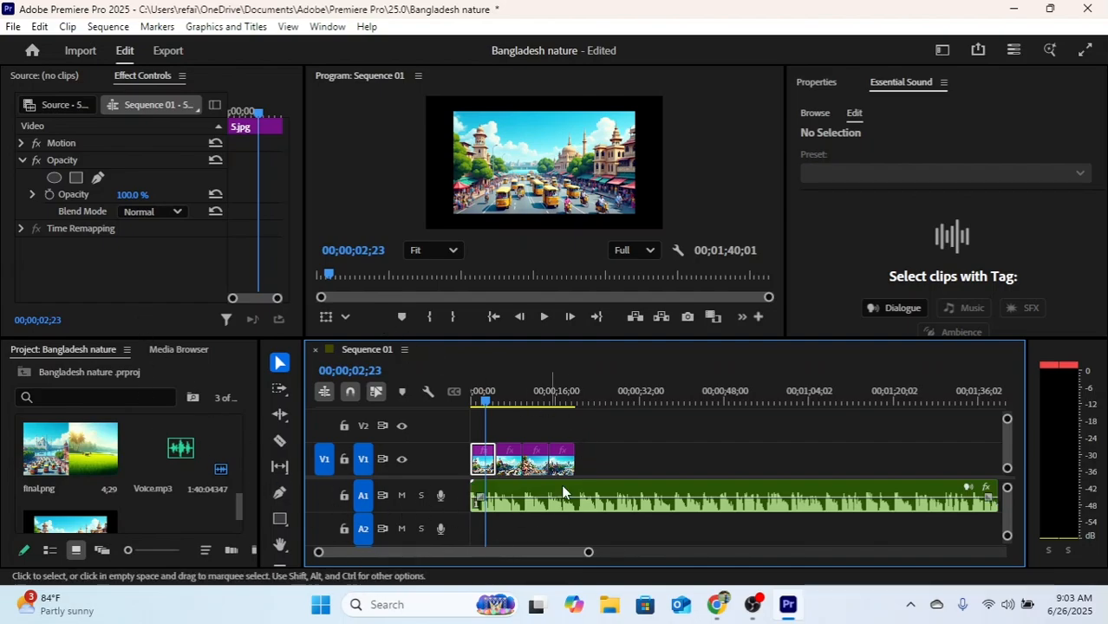
Examine the 5.jpg clip's properties and its Motion, Opacity and Time Remapping effect settings
{"action": "left_click", "coordinate": [828, 90]}
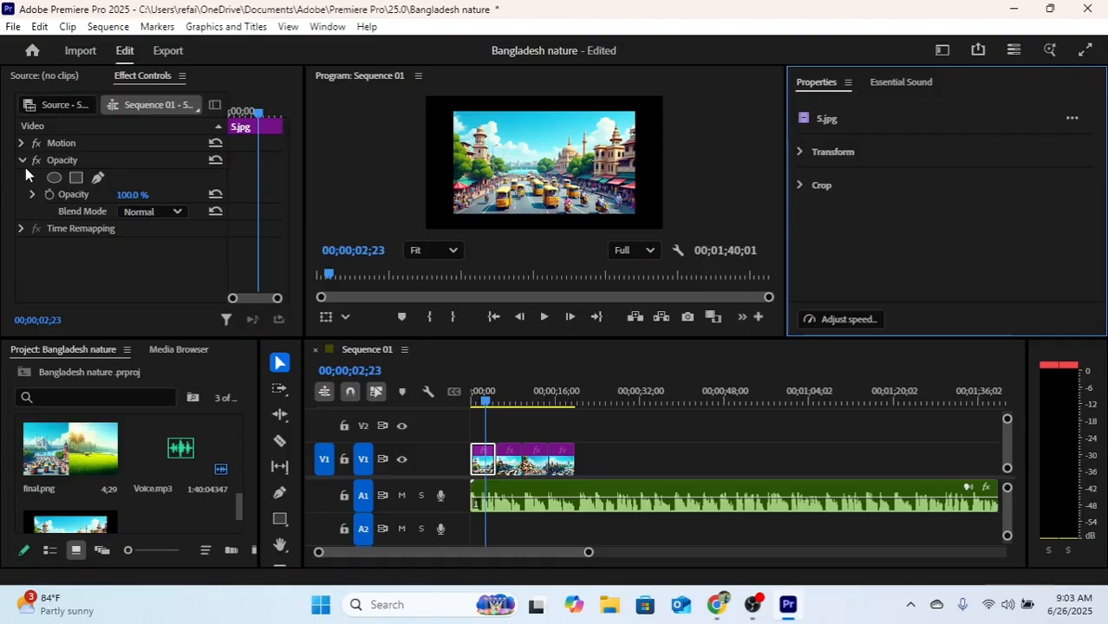
{"action": "left_click", "coordinate": [21, 228]}
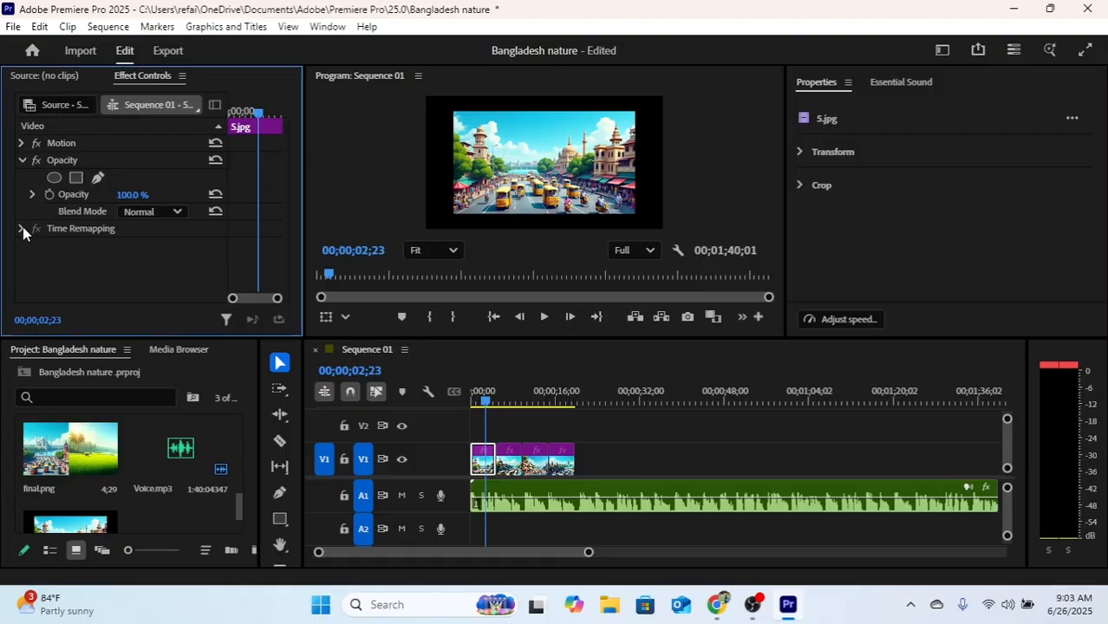
{"action": "left_click", "coordinate": [21, 229]}
{"action": "left_click", "coordinate": [32, 195]}
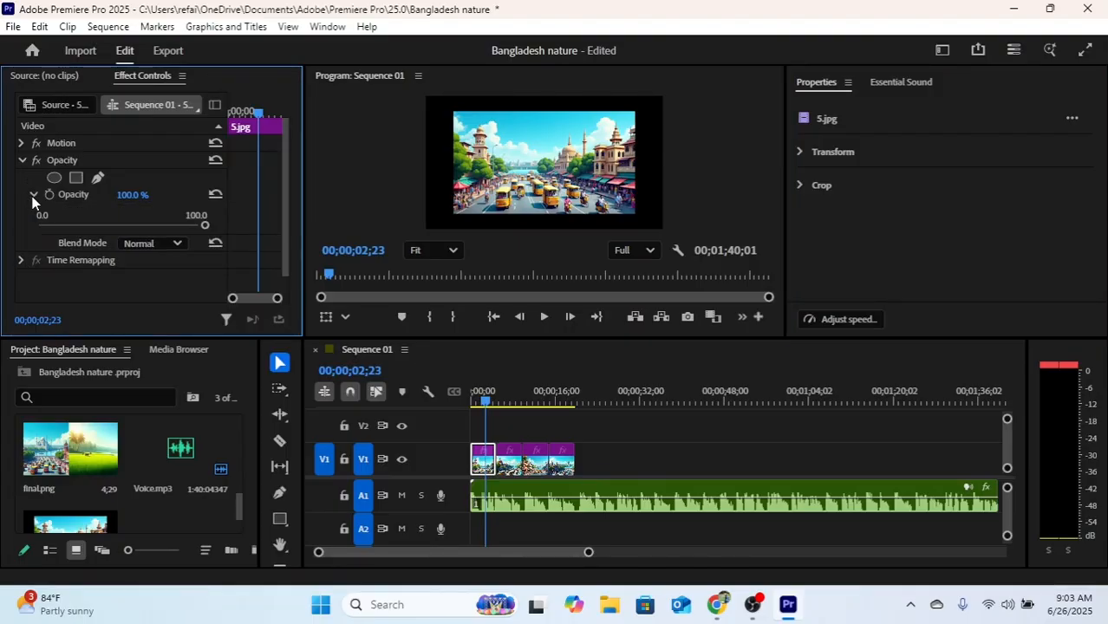
{"action": "left_click", "coordinate": [32, 195]}
{"action": "left_click", "coordinate": [21, 160]}
{"action": "left_click", "coordinate": [22, 162]}
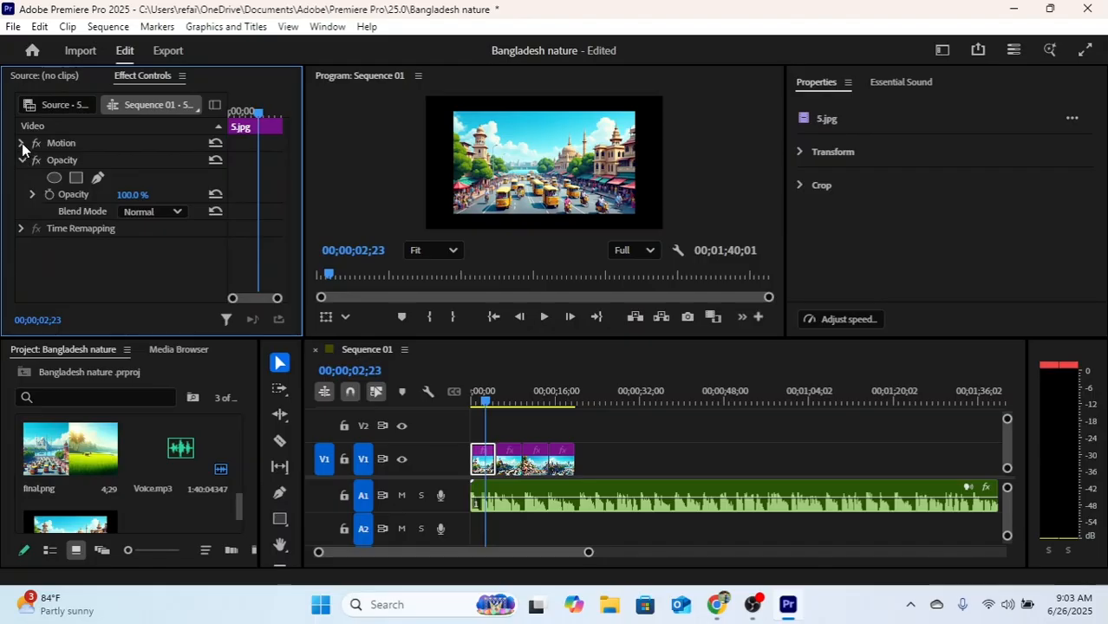
{"action": "left_click", "coordinate": [22, 143]}
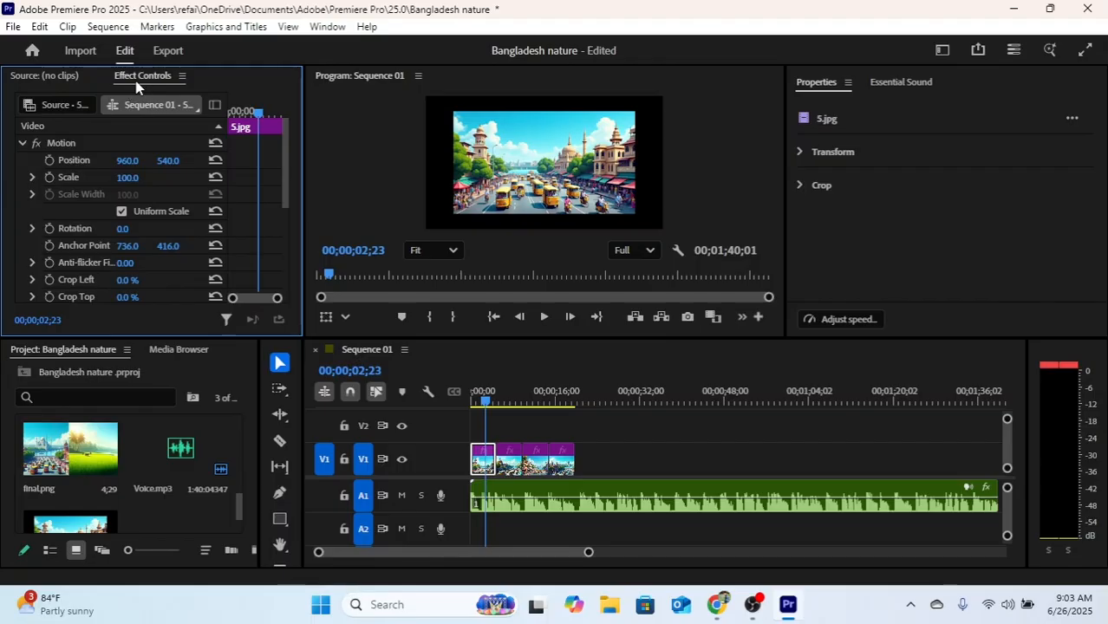
{"action": "left_click", "coordinate": [23, 143]}
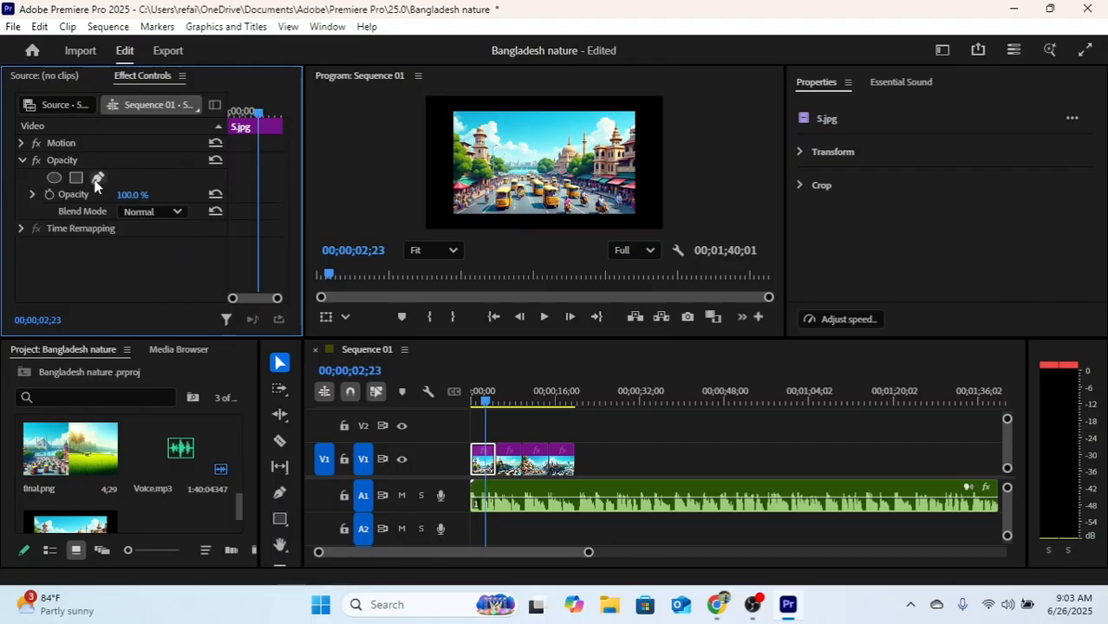
Enlarge the 5.jpg clip to fill the frame by setting its Motion Scale to 130
{"action": "left_click", "coordinate": [22, 144]}
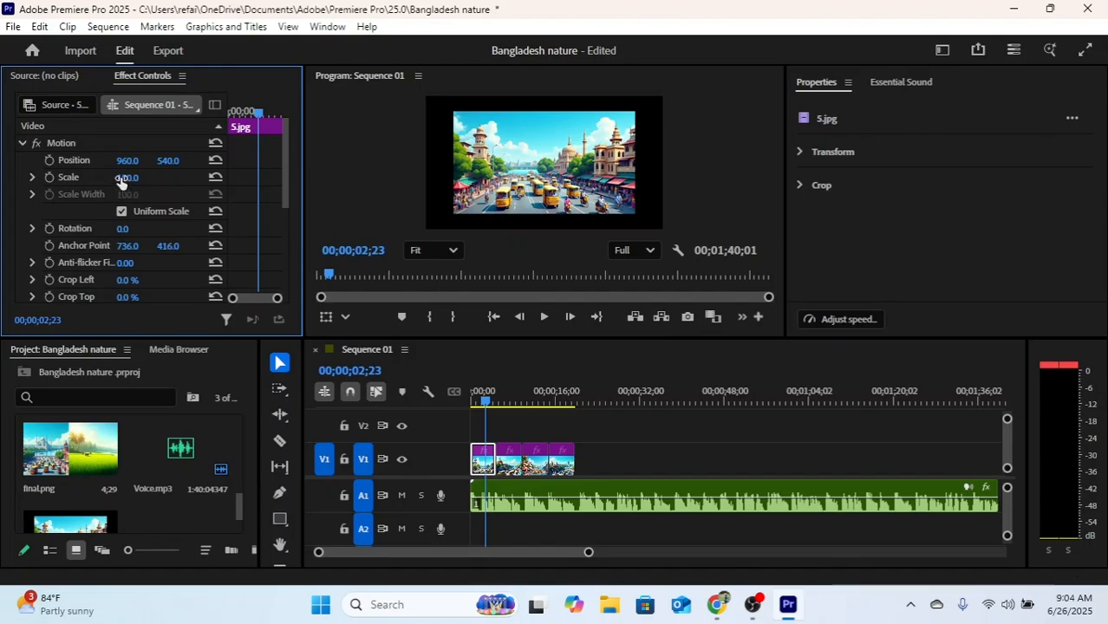
{"action": "left_click_drag", "start_coordinate": [127, 178], "coordinate": [155, 178]}
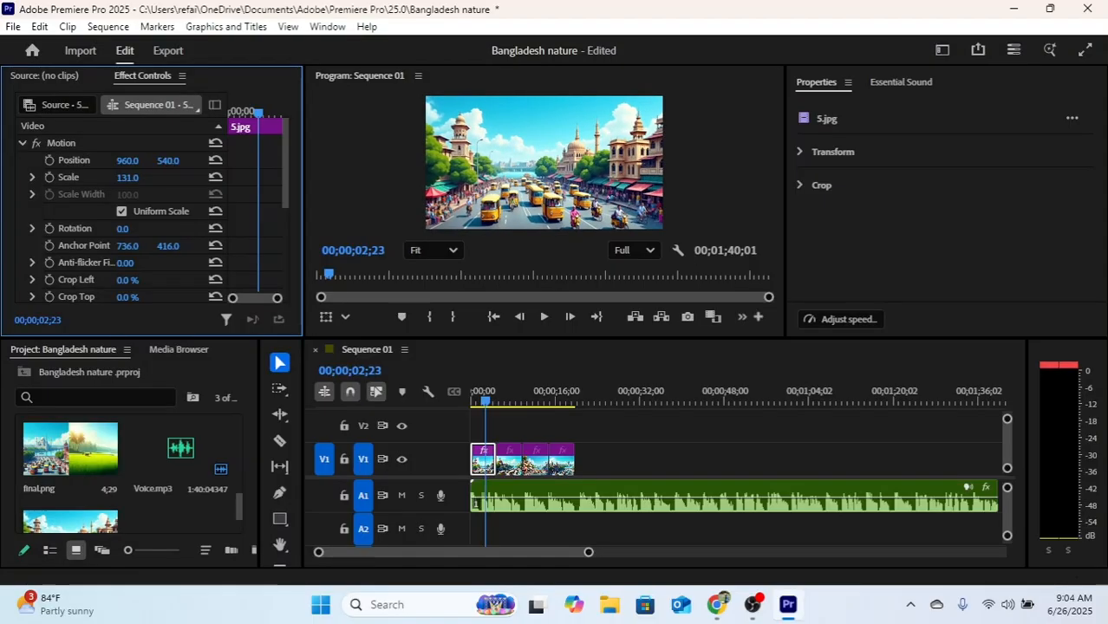
{"action": "left_click", "coordinate": [139, 178]}
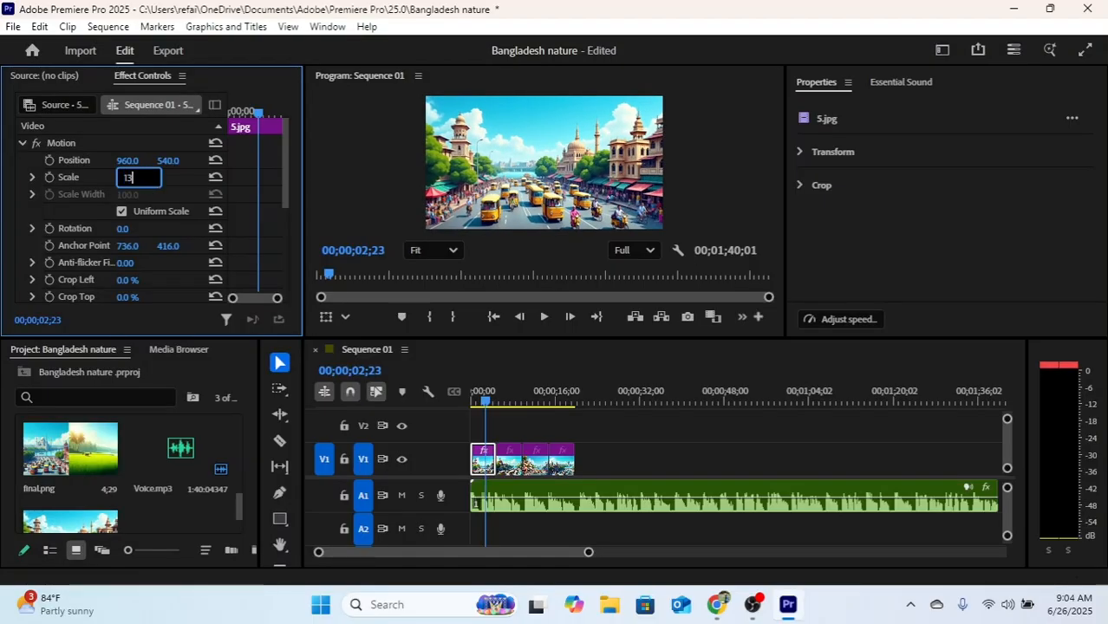
{"action": "type", "text": "130"}
{"action": "key", "text": "Return"}
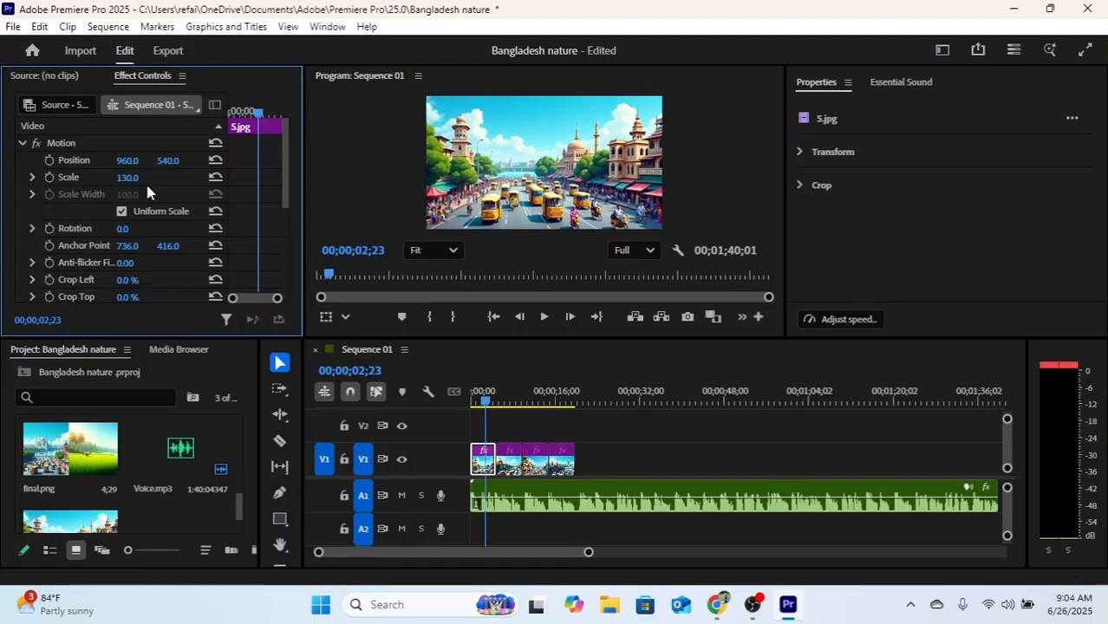
{"action": "left_click", "coordinate": [536, 202]}
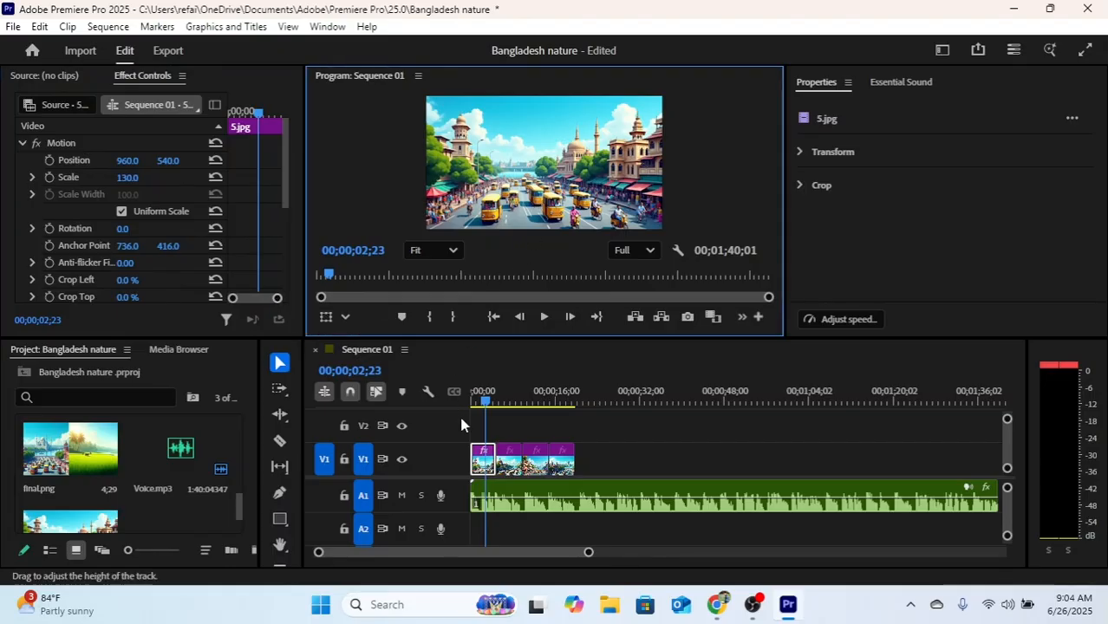
Select the 6.jpg clip, view it at 00;00;06;09, and set its Scale to 130
{"action": "left_click", "coordinate": [504, 453]}
{"action": "left_click", "coordinate": [509, 464]}
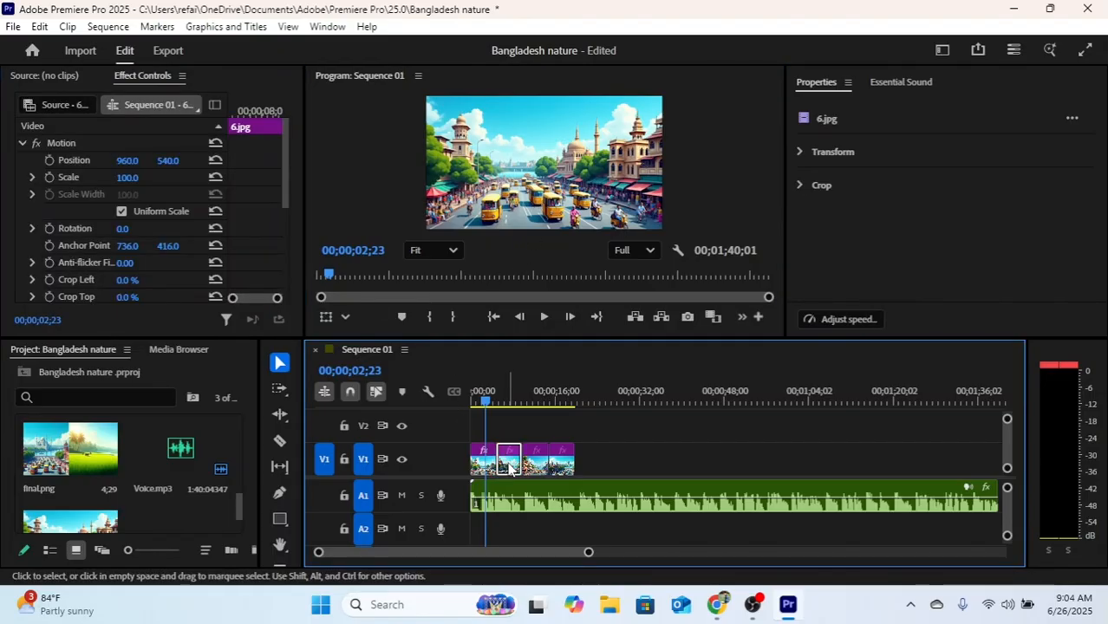
{"action": "left_click", "coordinate": [586, 441]}
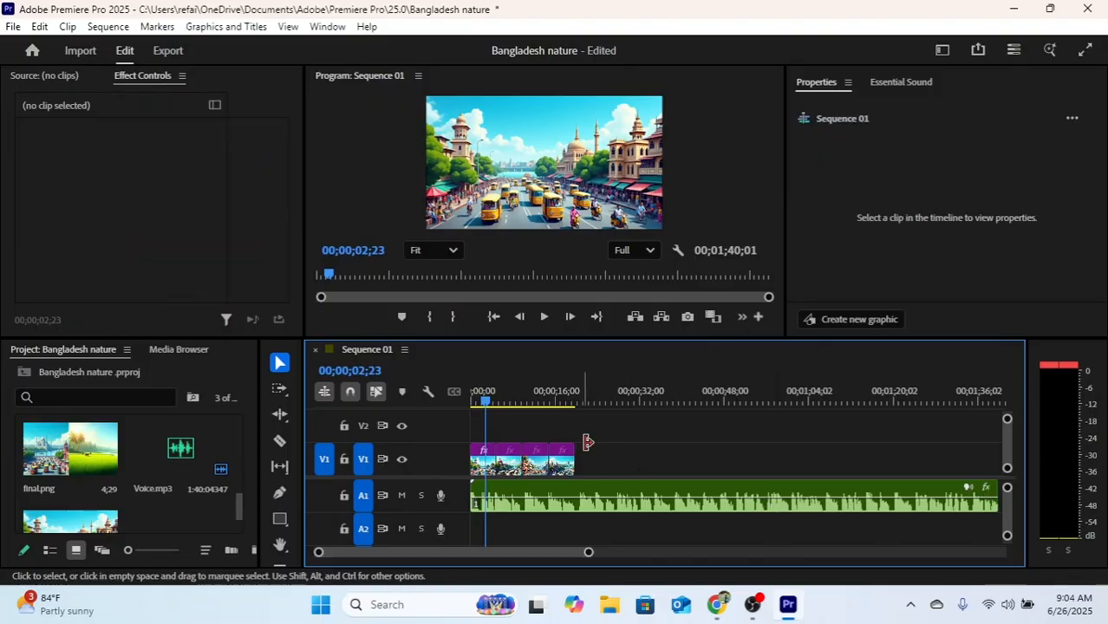
{"action": "left_click_drag", "start_coordinate": [611, 457], "coordinate": [529, 439]}
{"action": "left_click", "coordinate": [135, 177]}
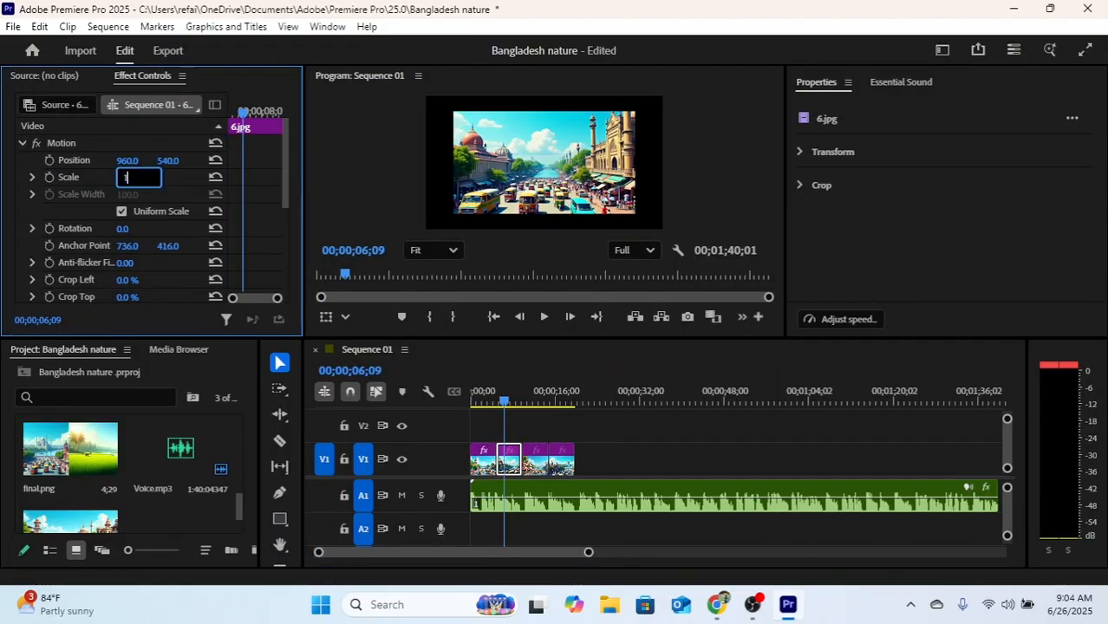
{"action": "type", "text": "130"}
{"action": "key", "text": "Return"}
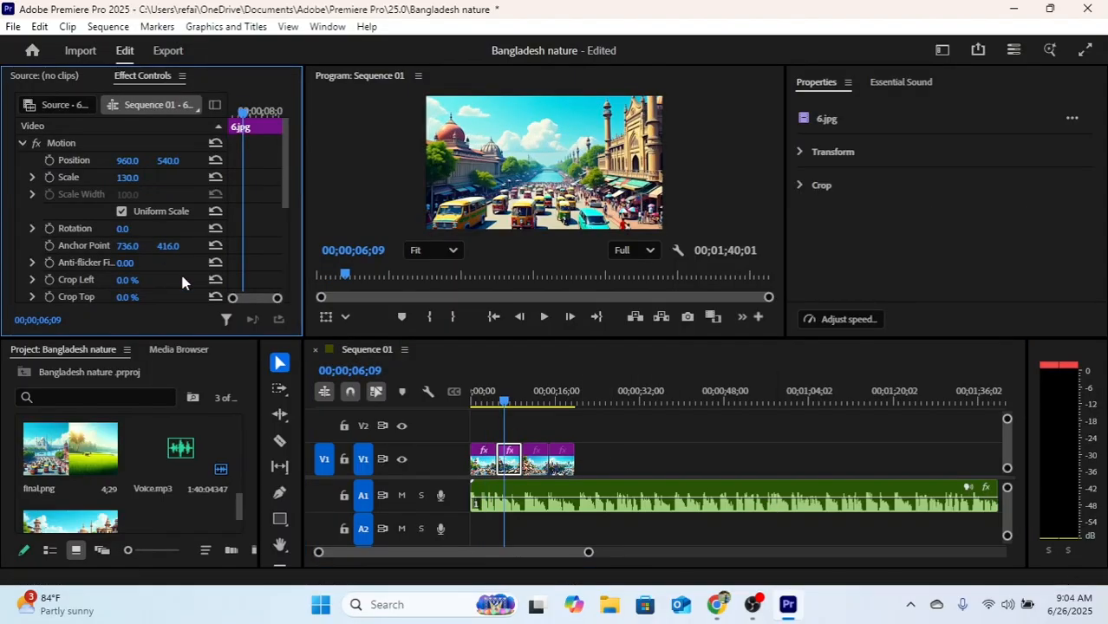
Select the 7.jpg clip on video track V1 and set its Scale to 130
{"action": "left_click", "coordinate": [535, 460]}
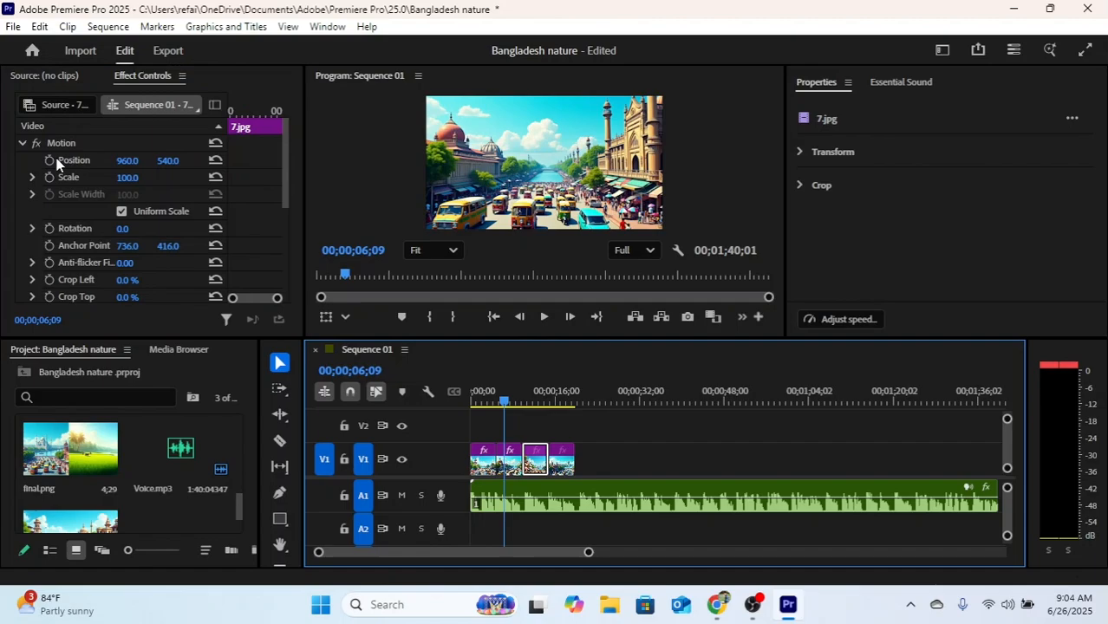
{"action": "left_click", "coordinate": [129, 177]}
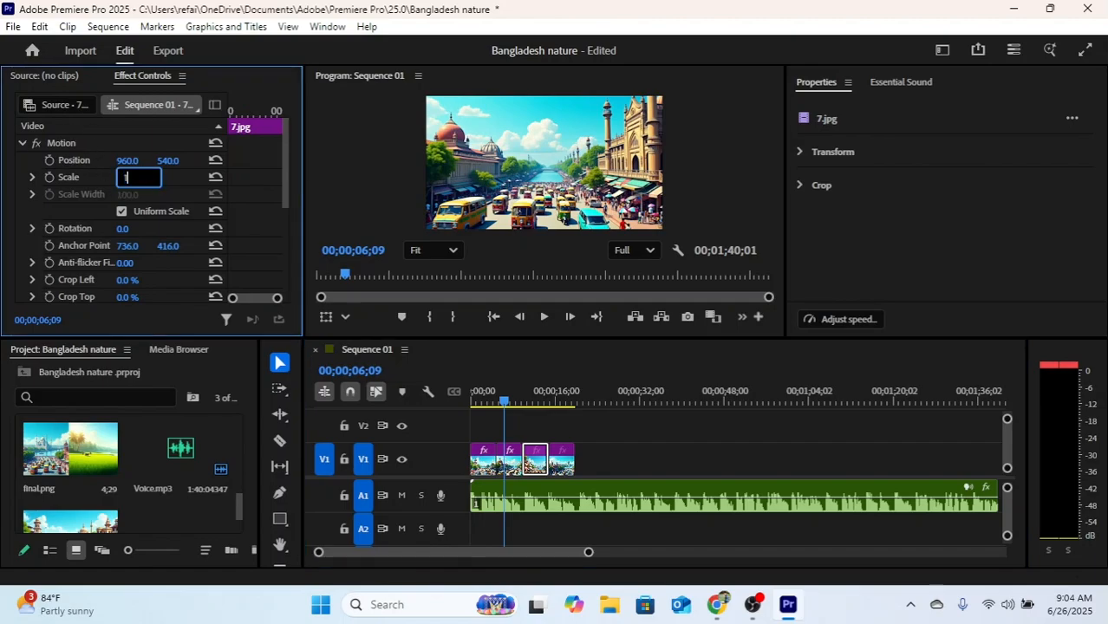
{"action": "key", "text": "Return"}
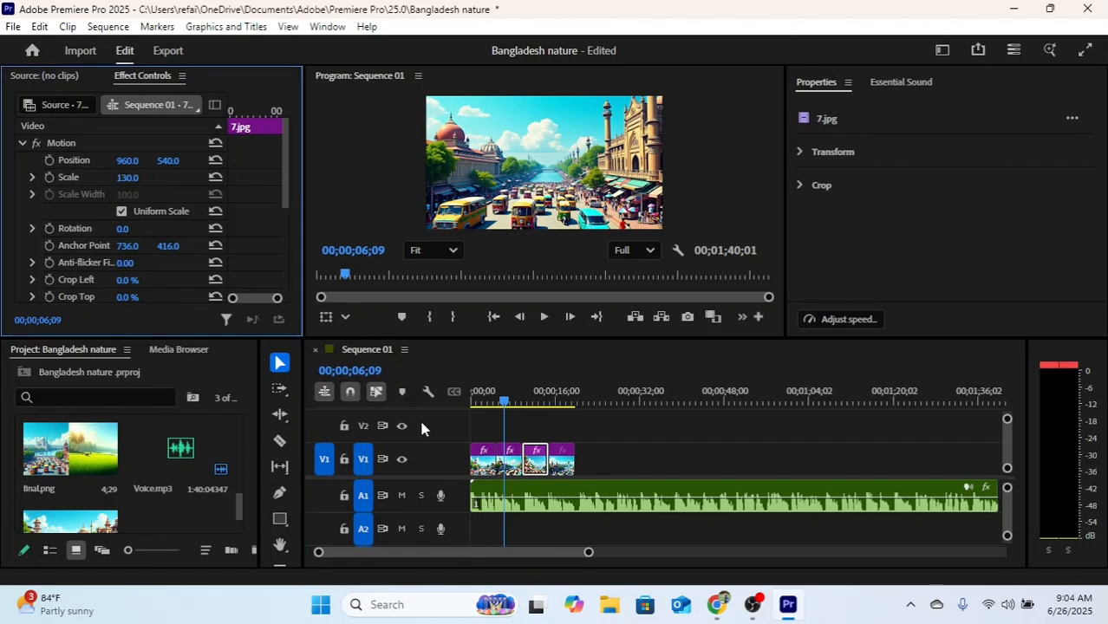
Move the playhead to 00;00;16;22 over the 8.jpg clip and set that clip's Scale to 130
{"action": "left_click_drag", "start_coordinate": [525, 402], "coordinate": [560, 403]}
{"action": "left_click", "coordinate": [572, 459]}
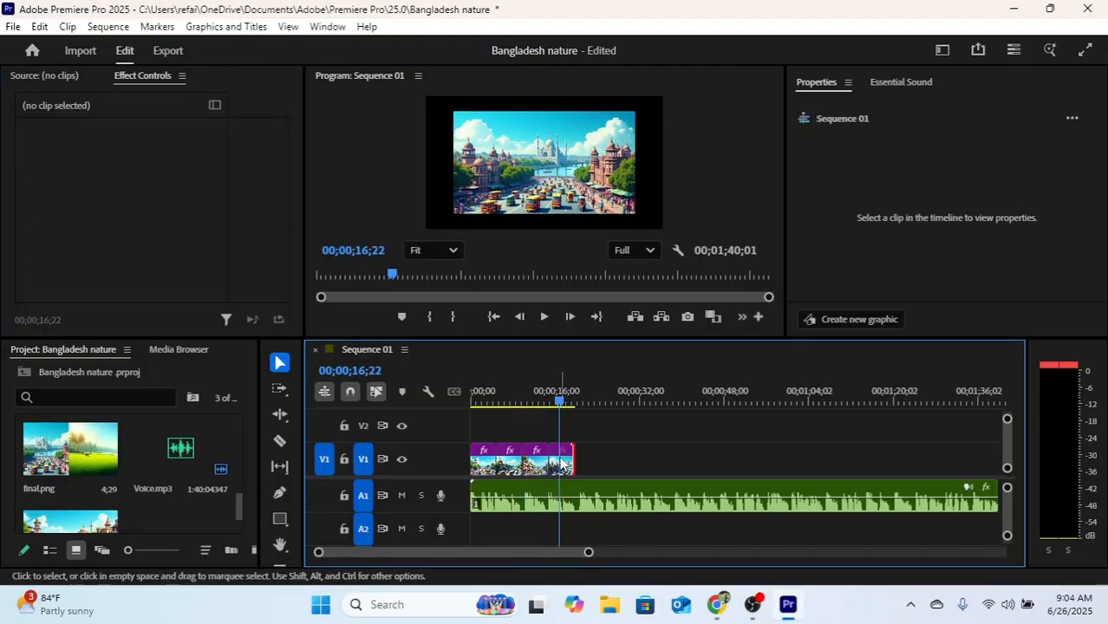
{"action": "left_click", "coordinate": [562, 461]}
{"action": "left_click", "coordinate": [136, 176]}
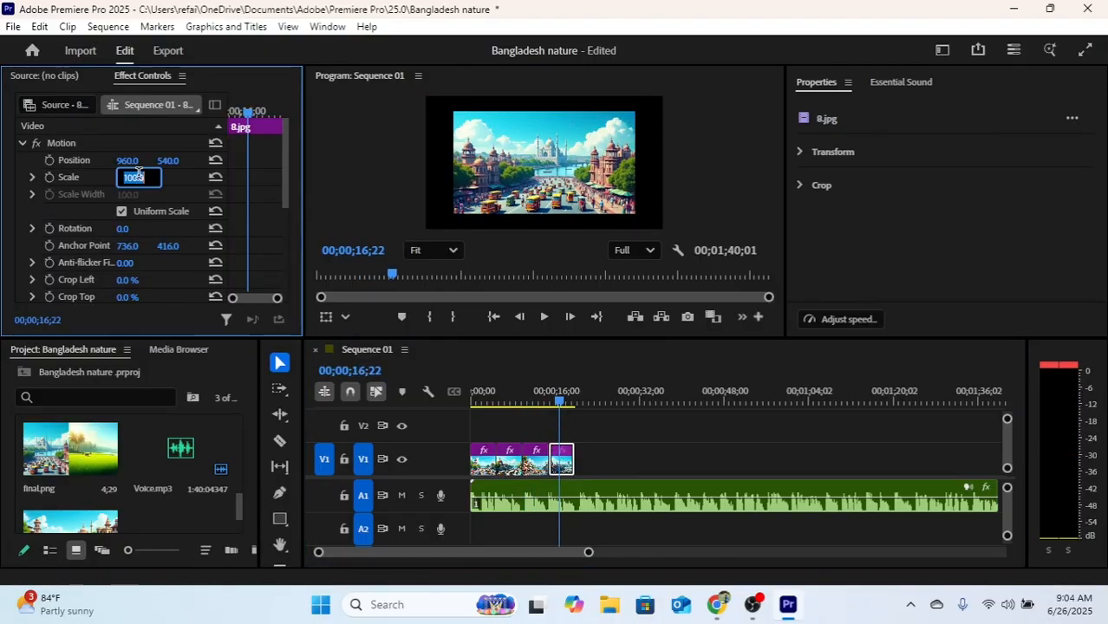
{"action": "type", "text": "130"}
{"action": "key", "text": "Return"}
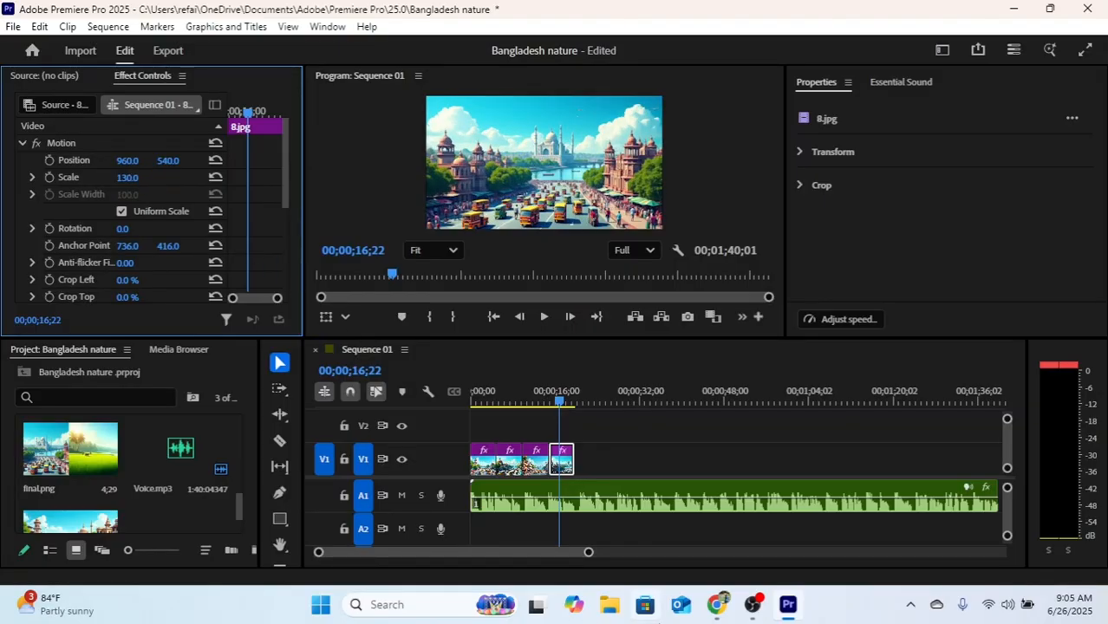
Scrub through the enlarged images up to 00;00;20;03, just past the end of the 8.jpg clip, to check their fit
{"action": "left_click", "coordinate": [519, 401]}
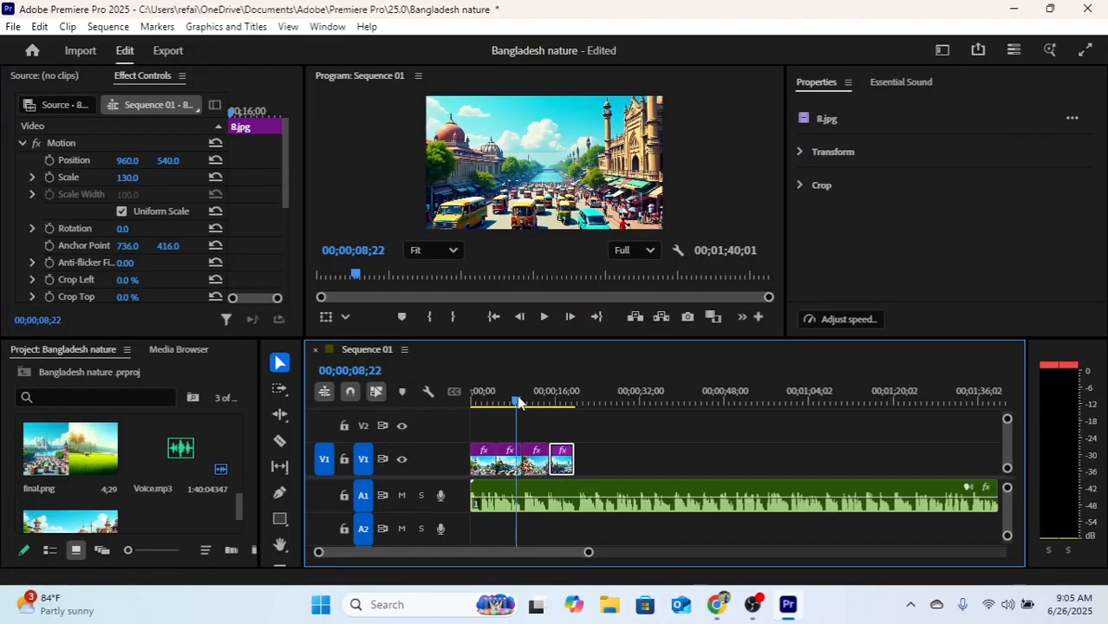
{"action": "left_click_drag", "start_coordinate": [519, 402], "coordinate": [579, 409]}
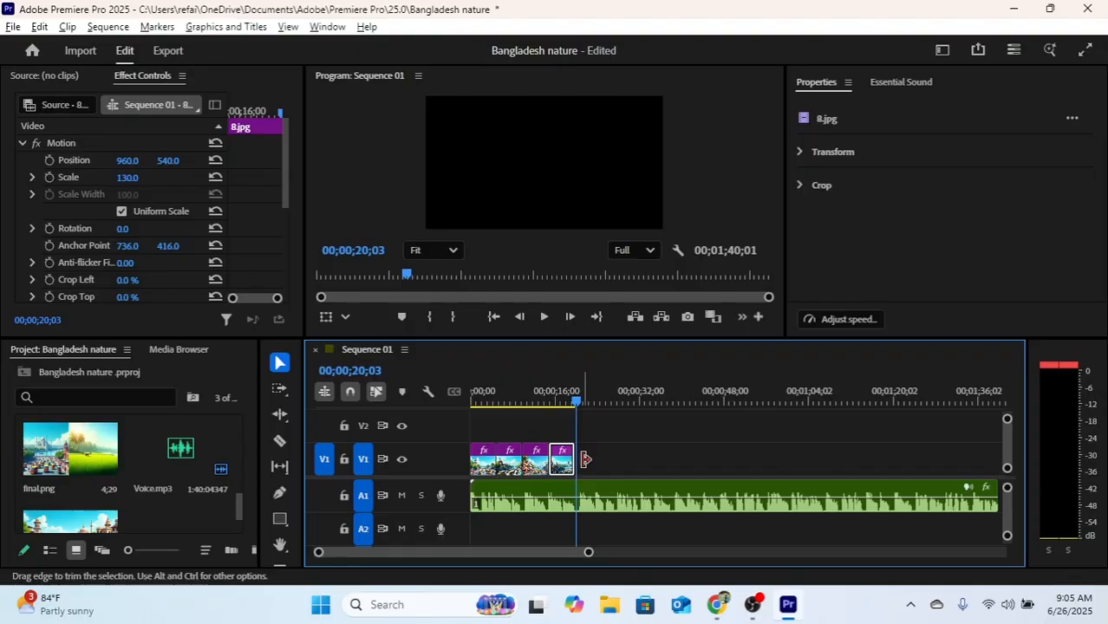
{"action": "scroll", "coordinate": [611, 491], "scroll_direction": "up", "scroll_amount": 4}
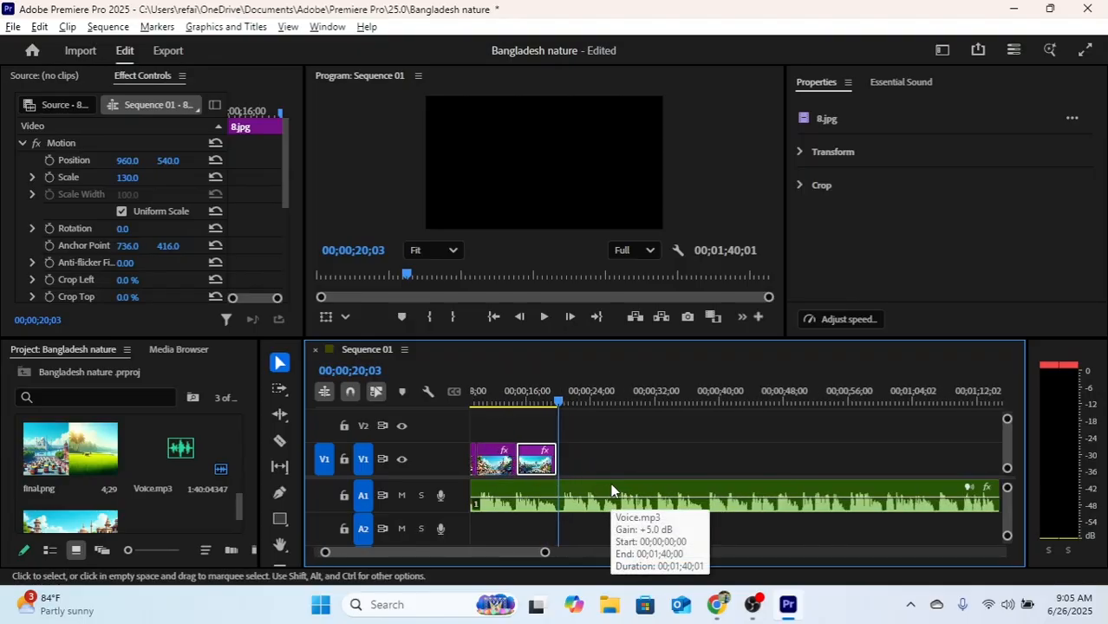
{"action": "scroll", "coordinate": [609, 491], "scroll_direction": "up", "scroll_amount": 2}
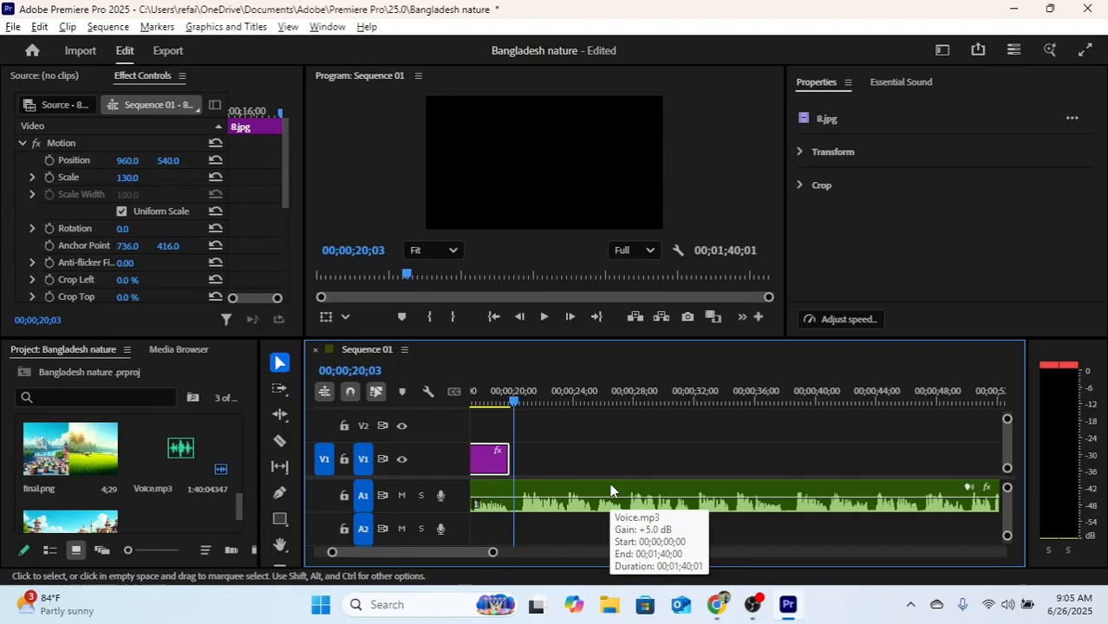
{"action": "scroll", "coordinate": [585, 499], "scroll_direction": "up", "scroll_amount": 1}
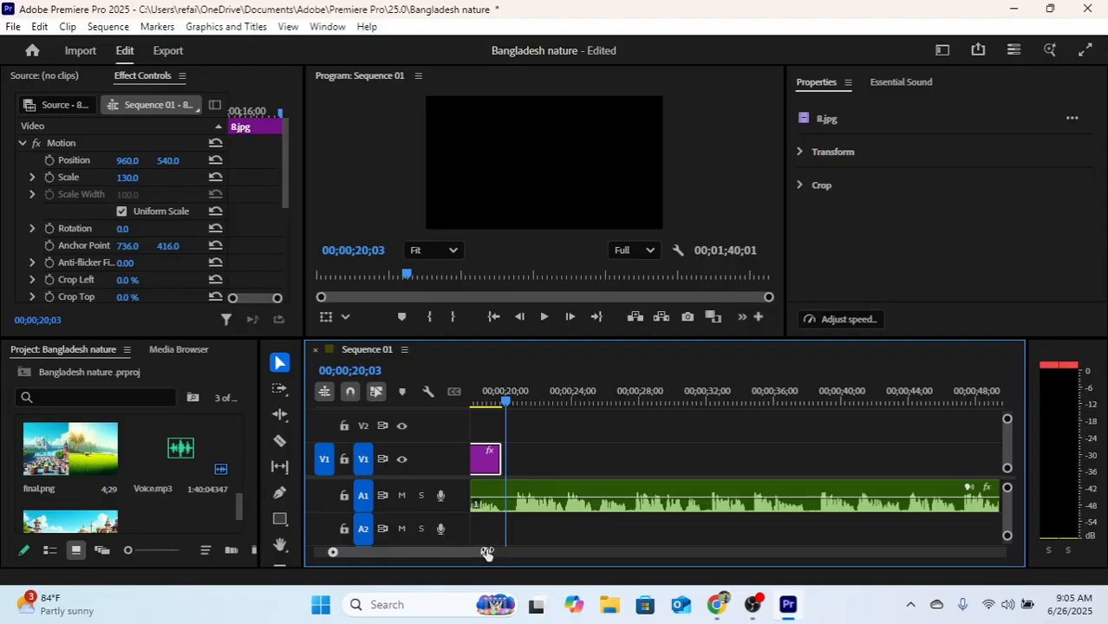
{"action": "left_click_drag", "start_coordinate": [486, 553], "coordinate": [510, 556]}
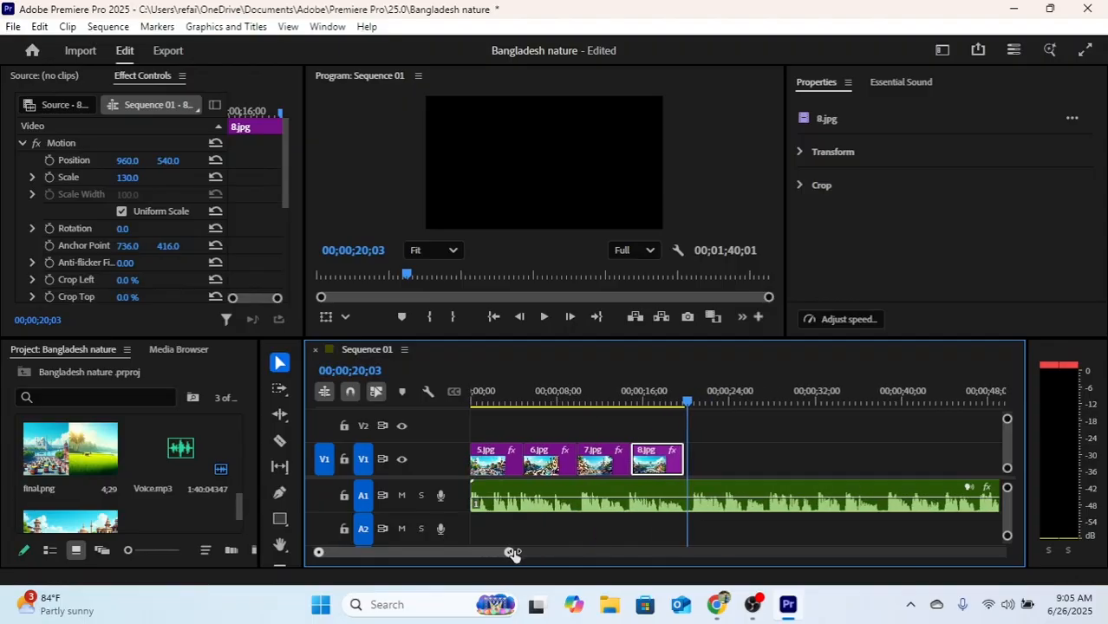
Play the sequence from its start to review the enlarged images against the narration, stopping at 00;00;28;20
{"action": "left_click_drag", "start_coordinate": [548, 401], "coordinate": [457, 407]}
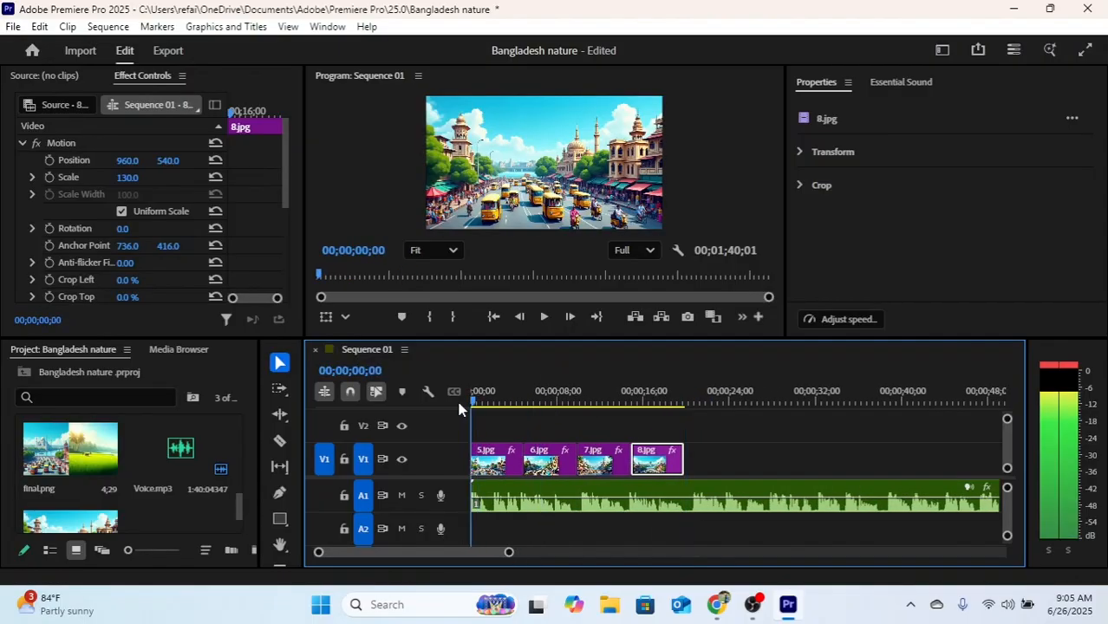
{"action": "key", "text": "space"}
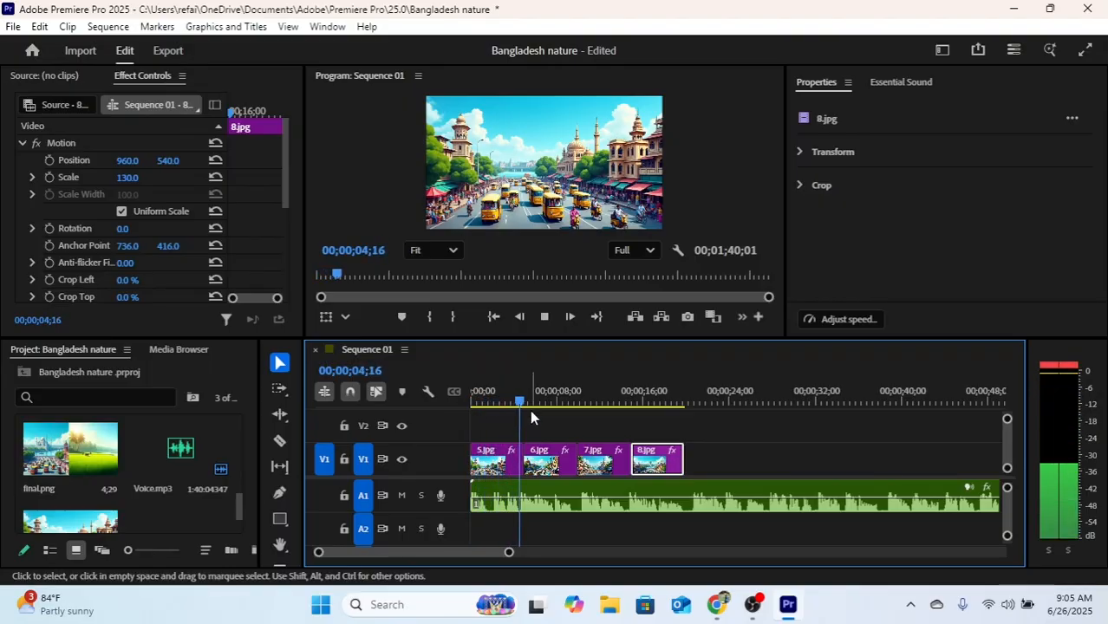
{"action": "left_click", "coordinate": [569, 317]}
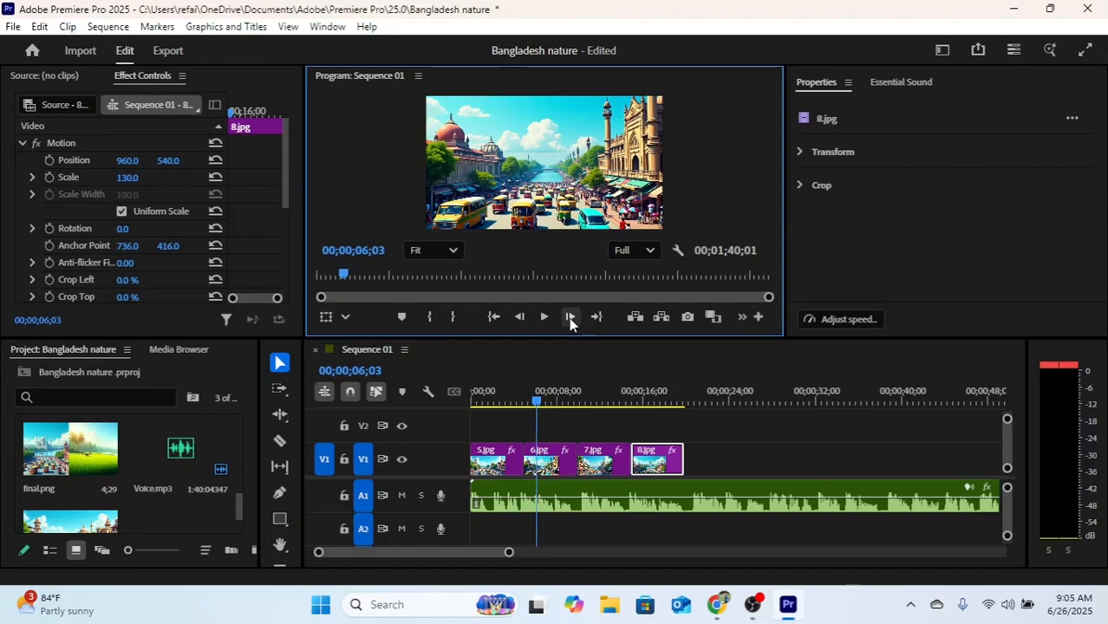
{"action": "left_click", "coordinate": [543, 317]}
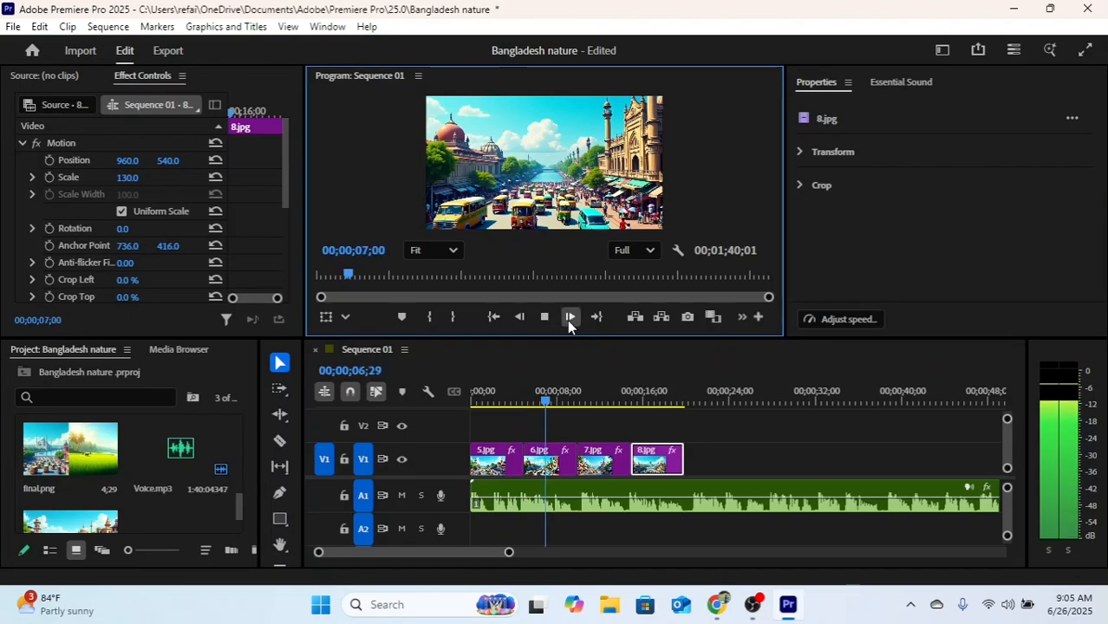
{"action": "left_click", "coordinate": [569, 319]}
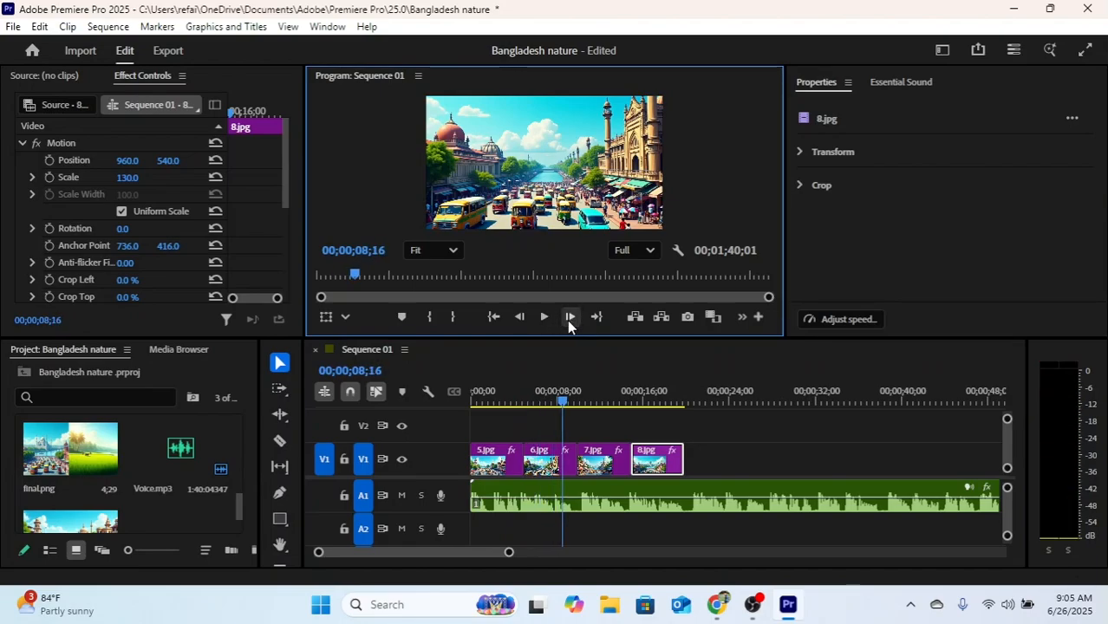
{"action": "left_click", "coordinate": [544, 318]}
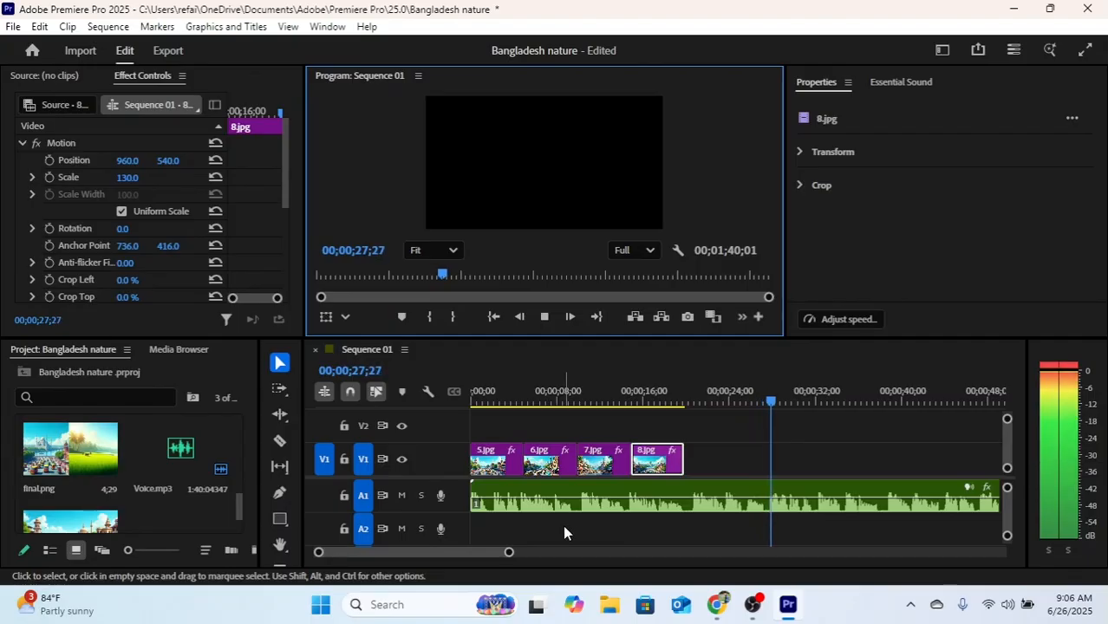
{"action": "key", "text": "space"}
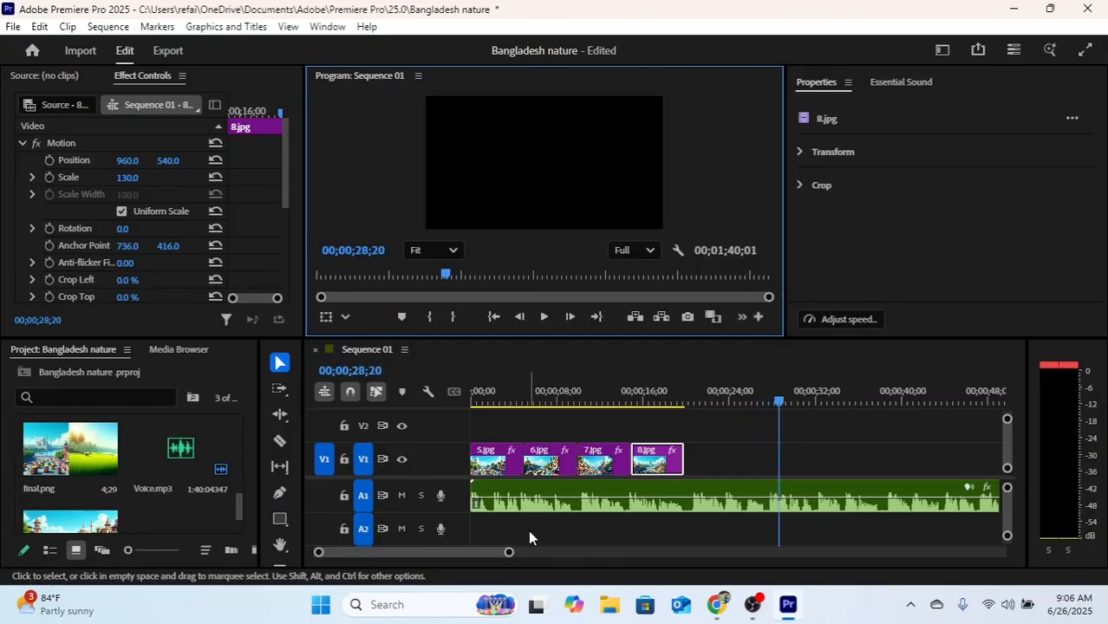
{"action": "scroll", "coordinate": [465, 549], "scroll_direction": "down", "scroll_amount": 5}
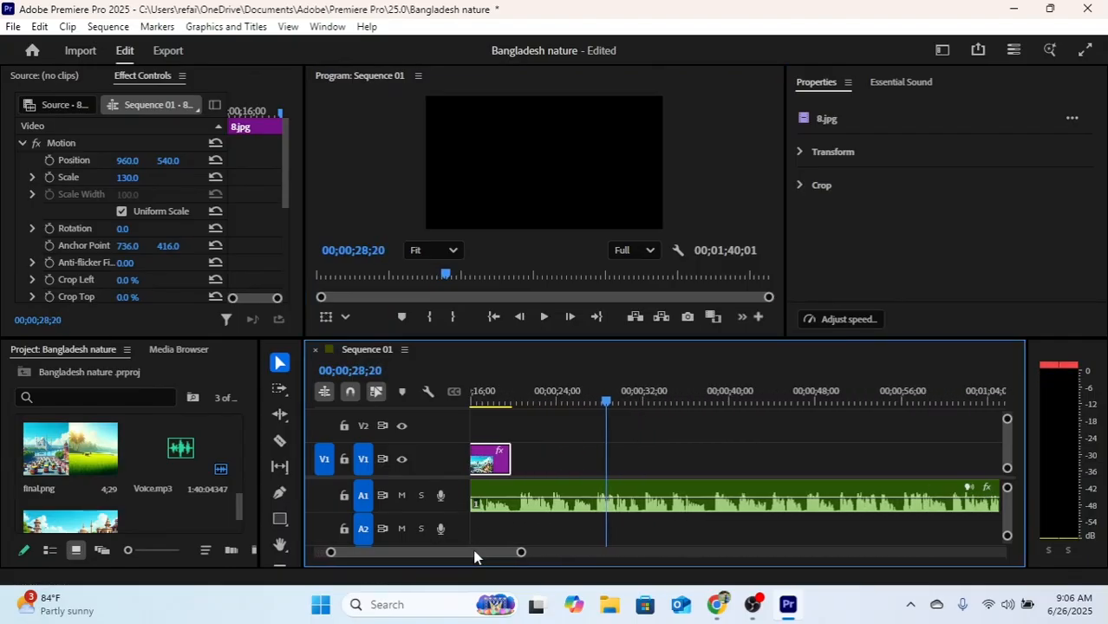
Play the narration onward from 00;00;28;20 to about 00;00;42;11, listening for a pause between passages
{"action": "scroll", "coordinate": [479, 554], "scroll_direction": "up", "scroll_amount": 5}
{"action": "key", "text": "space"}
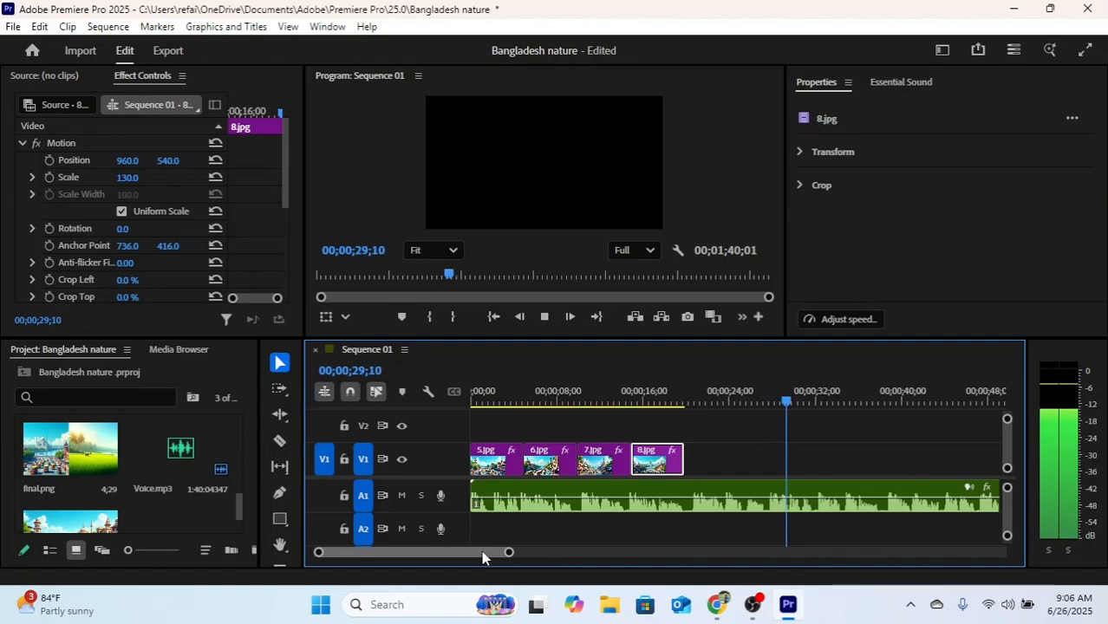
{"action": "key", "text": "space"}
{"action": "scroll", "coordinate": [503, 552], "scroll_direction": "down", "scroll_amount": 8}
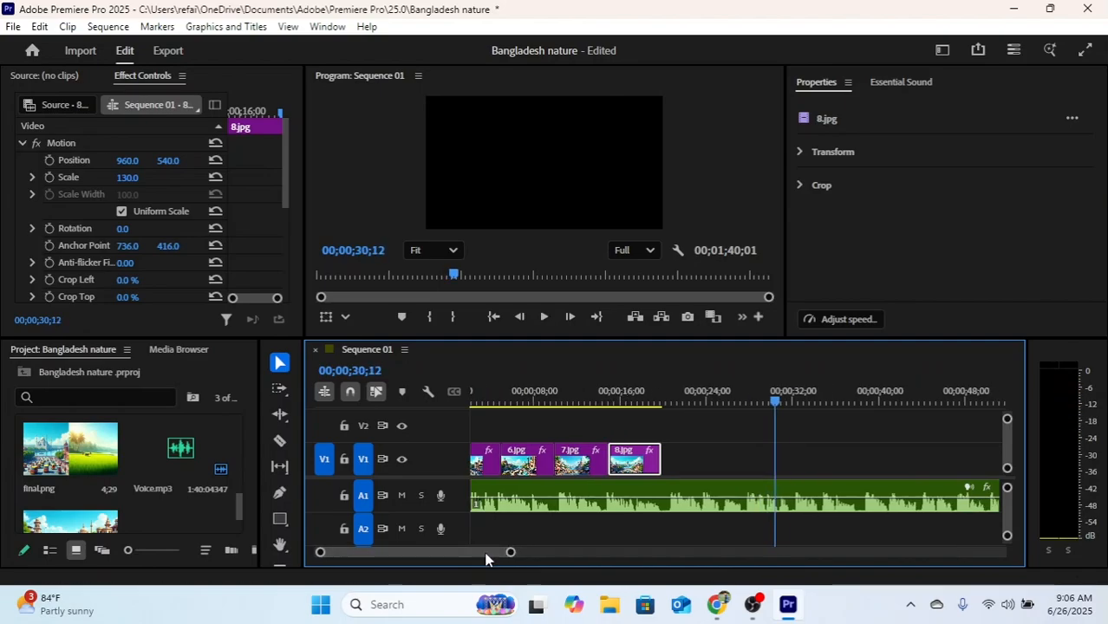
{"action": "scroll", "coordinate": [498, 552], "scroll_direction": "up", "scroll_amount": 4}
{"action": "key", "text": "space"}
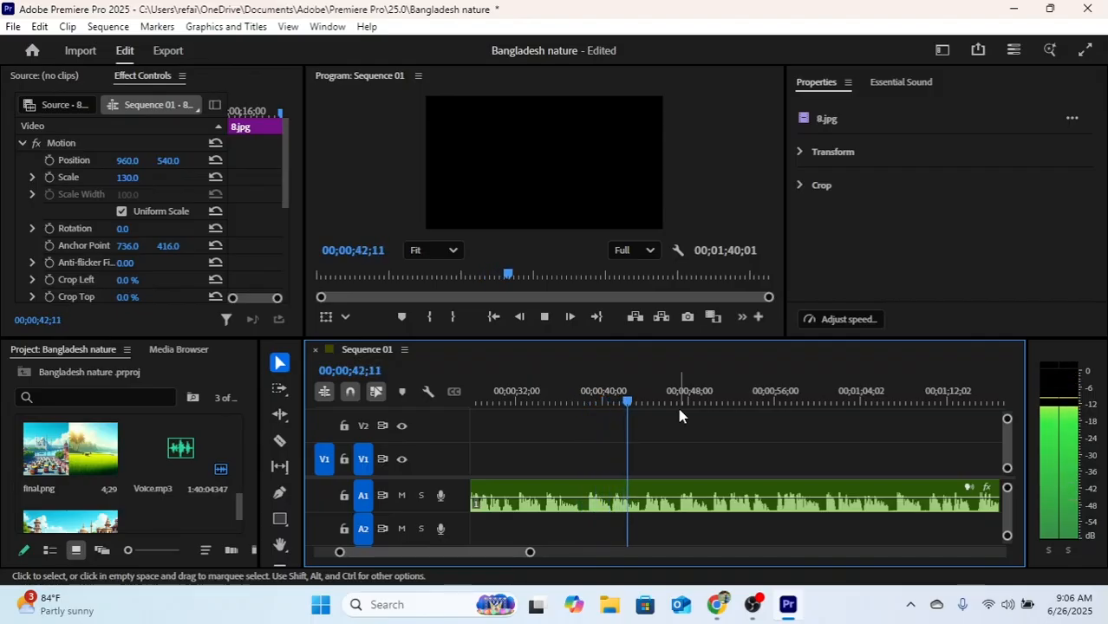
Replay the narration around 00;00;38;01 to locate the pause and split the Voice.mp3 clip at 00;00;40;25 with the Razor tool
{"action": "left_click_drag", "start_coordinate": [625, 404], "coordinate": [582, 404]}
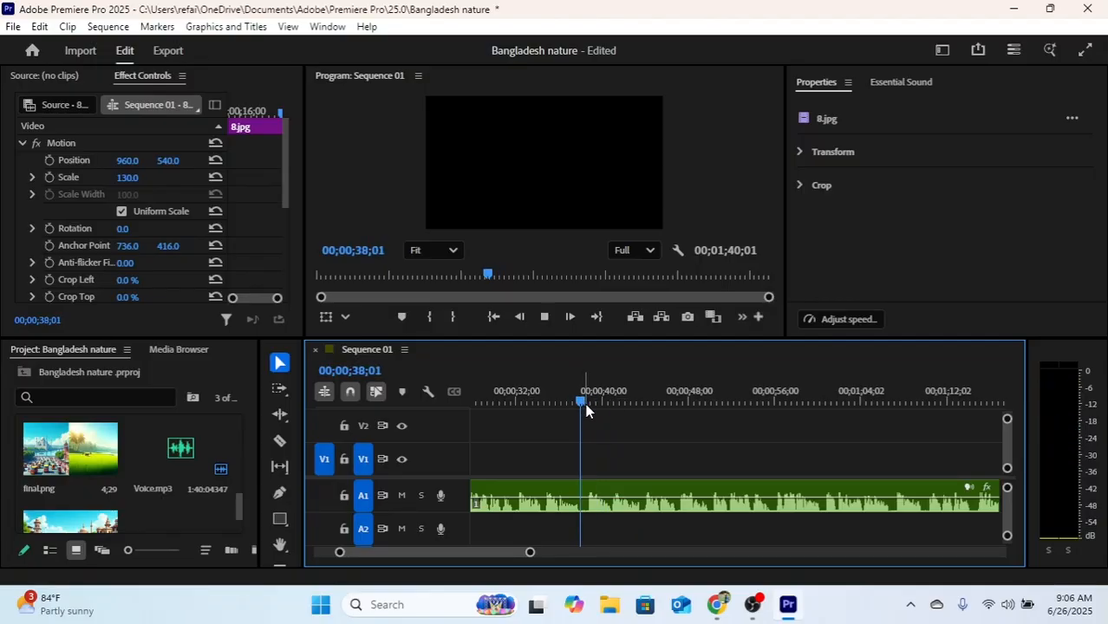
{"action": "key", "text": "space"}
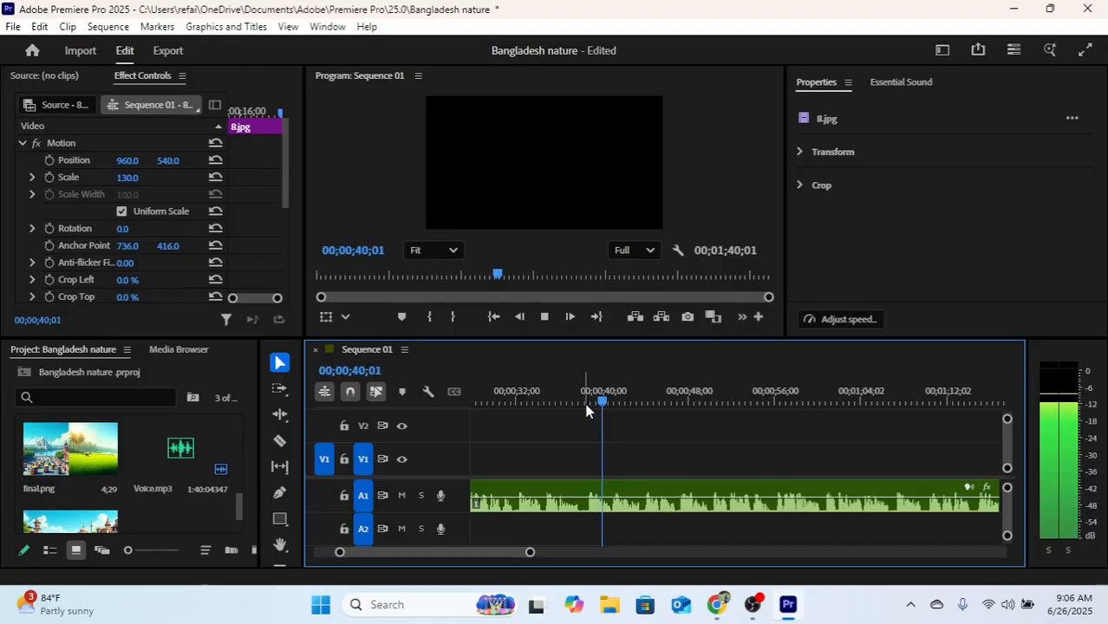
{"action": "key", "text": "space"}
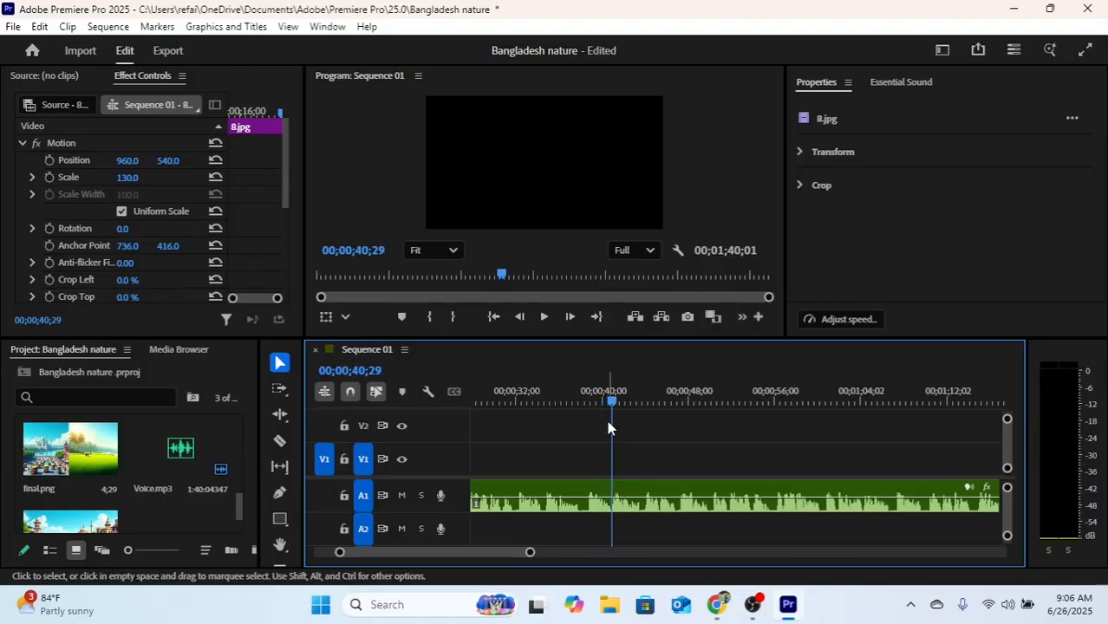
{"action": "left_click_drag", "start_coordinate": [612, 404], "coordinate": [611, 403]}
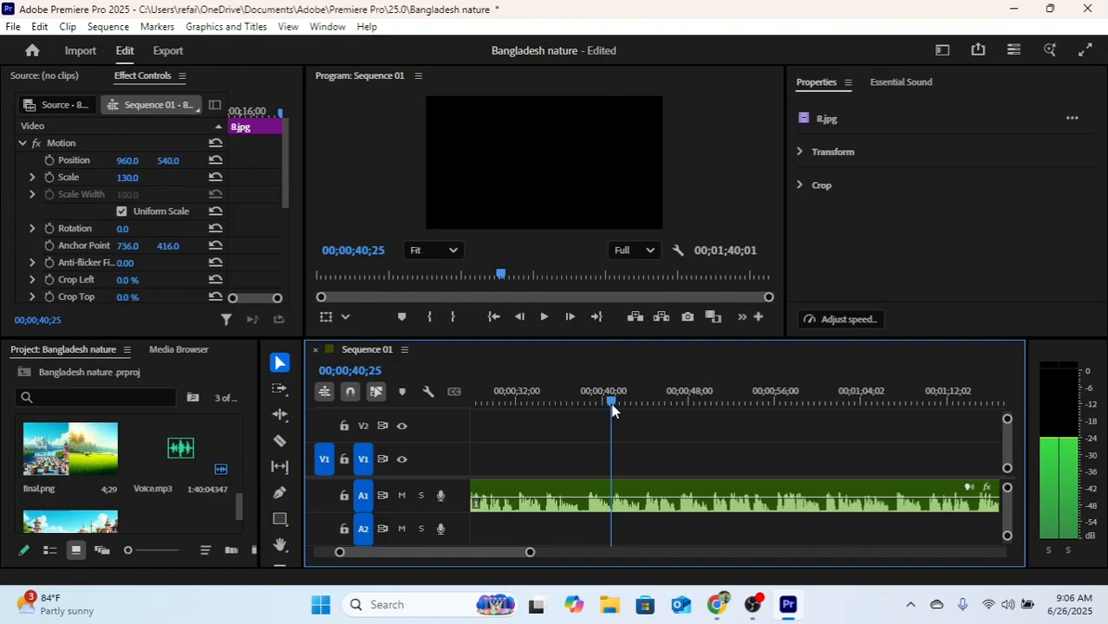
{"action": "left_click", "coordinate": [645, 507]}
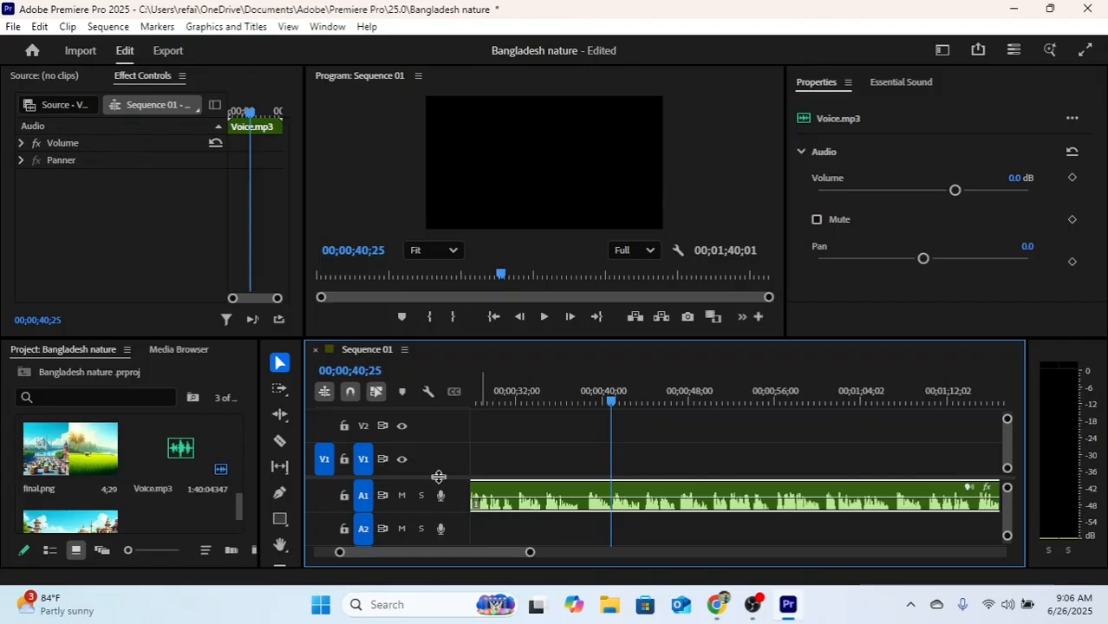
{"action": "left_click", "coordinate": [279, 441]}
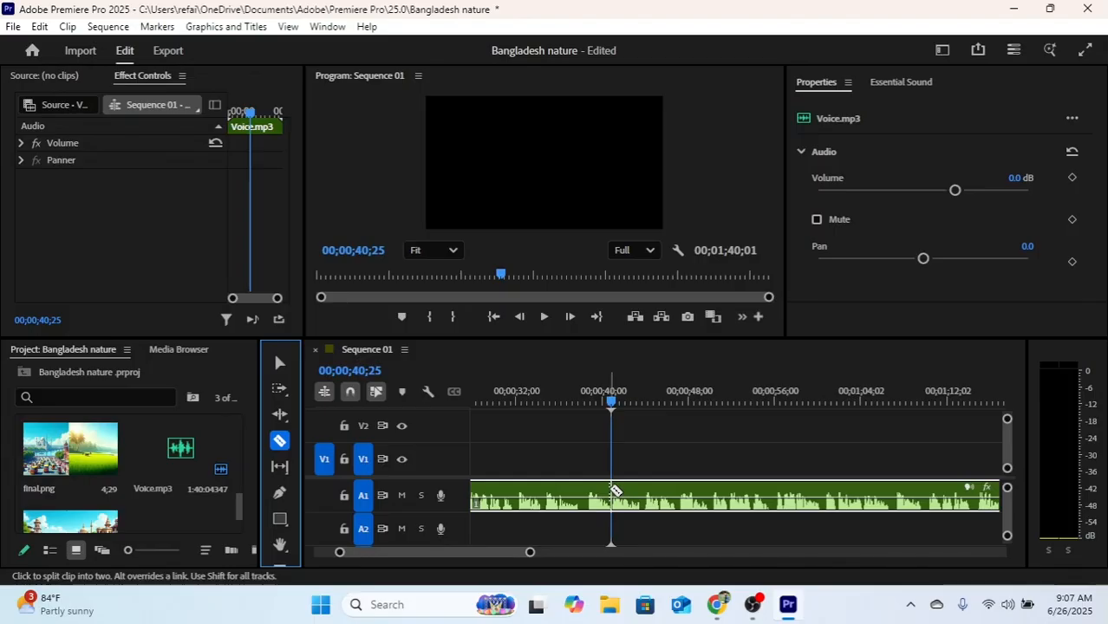
{"action": "left_click", "coordinate": [612, 493]}
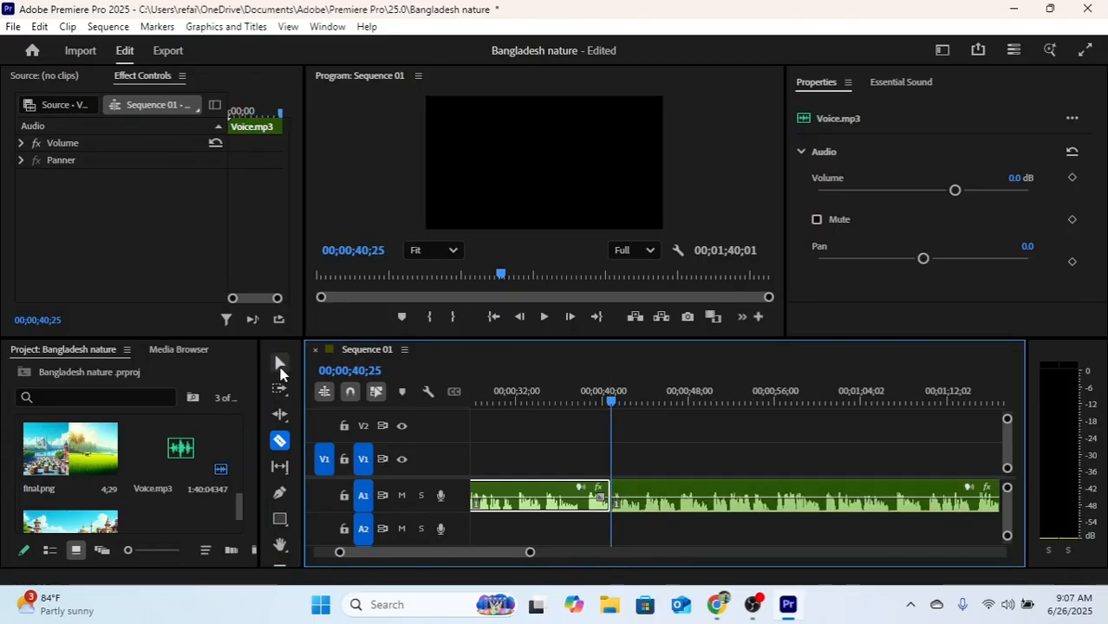
Shift the second part of Voice.mp3 along track A1 to leave a gap of about 2.4 seconds, and play through the gap
{"action": "left_click", "coordinate": [280, 363]}
{"action": "left_click", "coordinate": [653, 509]}
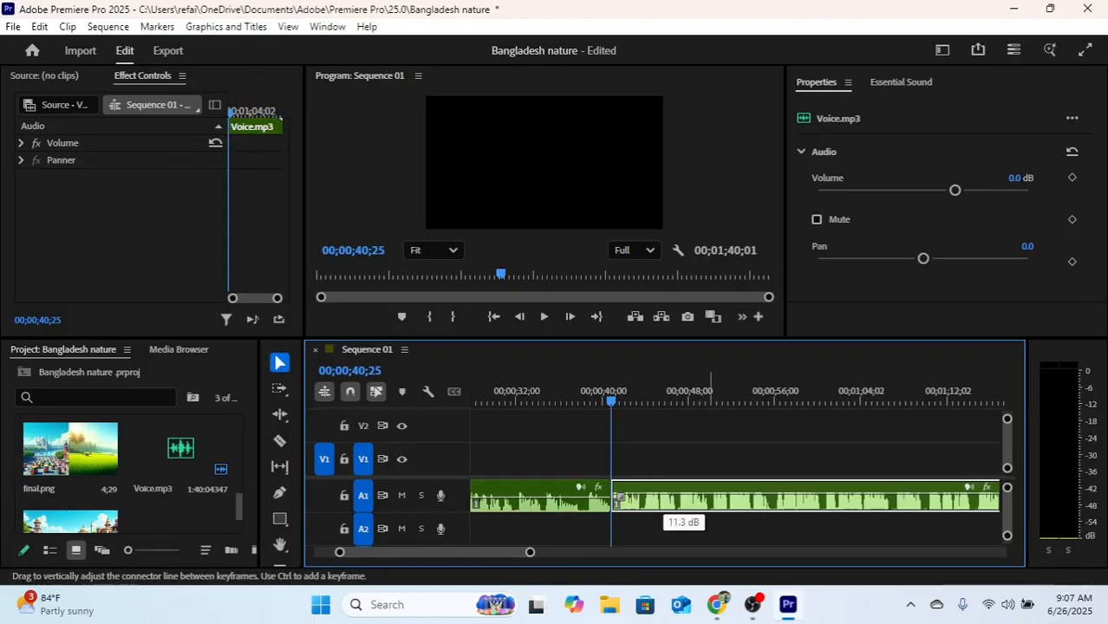
{"action": "left_click_drag", "start_coordinate": [652, 510], "coordinate": [702, 496]}
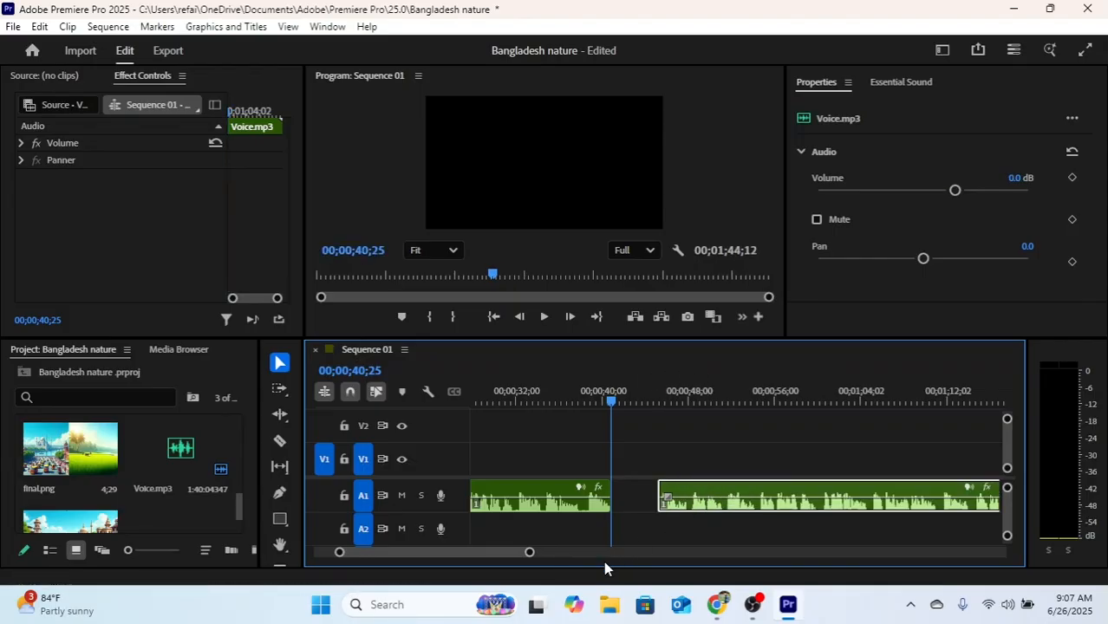
{"action": "key", "text": "space"}
{"action": "mouse_move", "coordinate": [687, 487]}
{"action": "left_mouse_down"}
{"action": "mouse_move", "coordinate": [694, 496]}
{"action": "mouse_move", "coordinate": [668, 482]}
{"action": "left_mouse_up"}
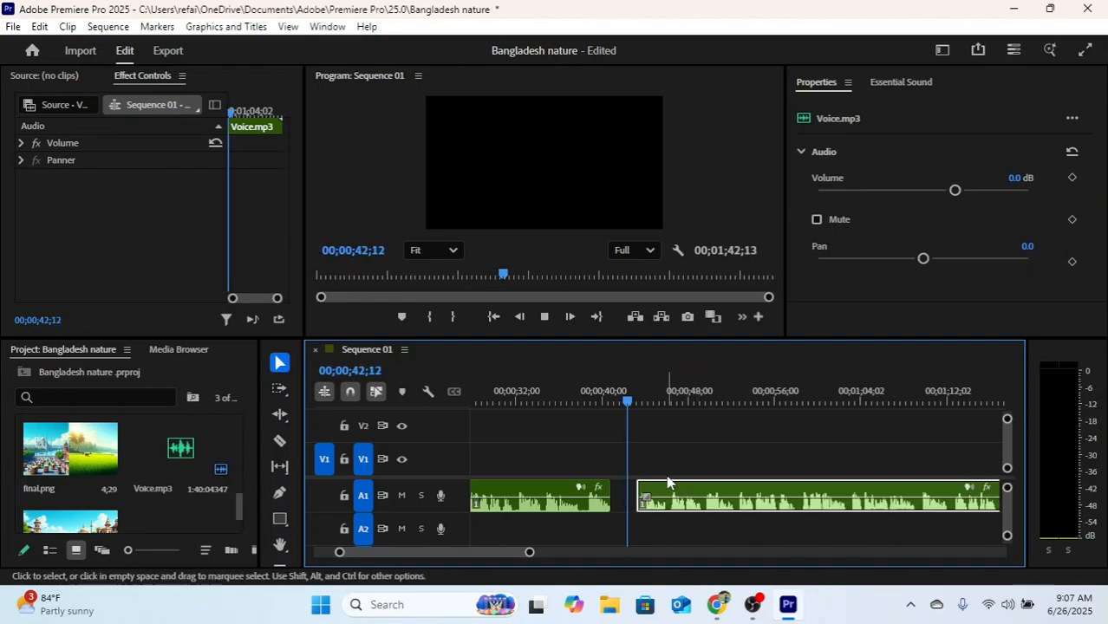
{"action": "key", "text": "space"}
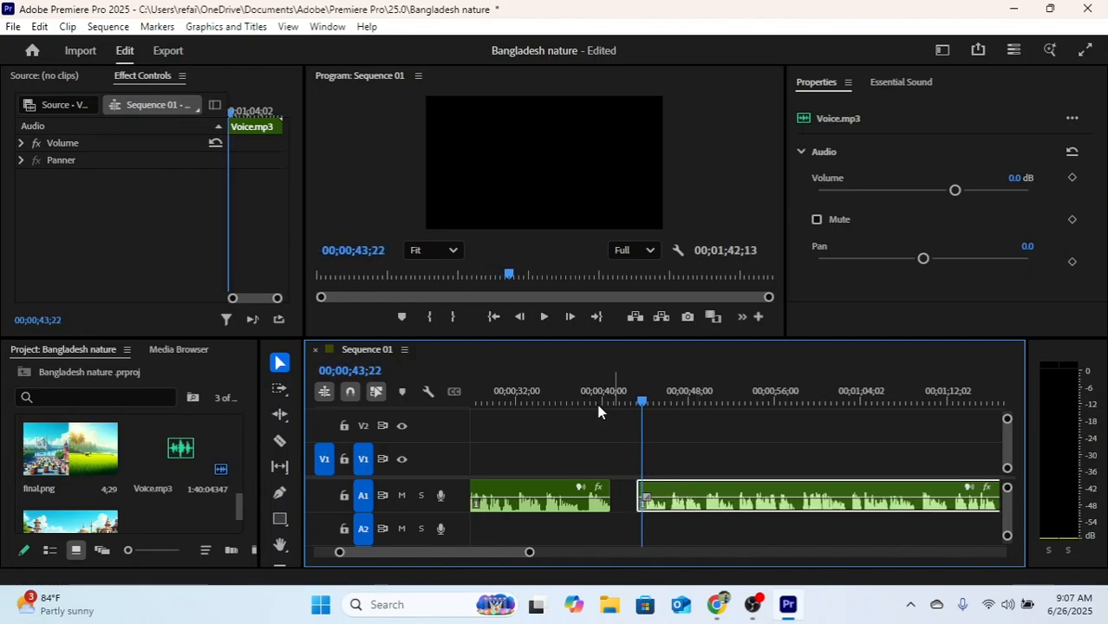
{"action": "left_click_drag", "start_coordinate": [609, 404], "coordinate": [574, 404]}
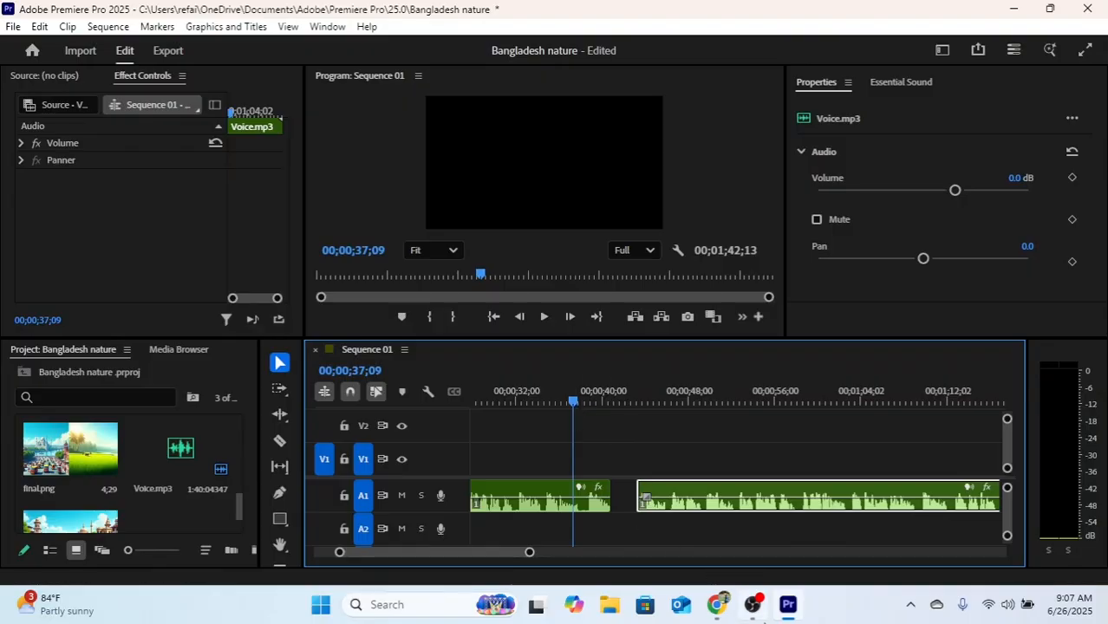
{"action": "left_click", "coordinate": [756, 607]}
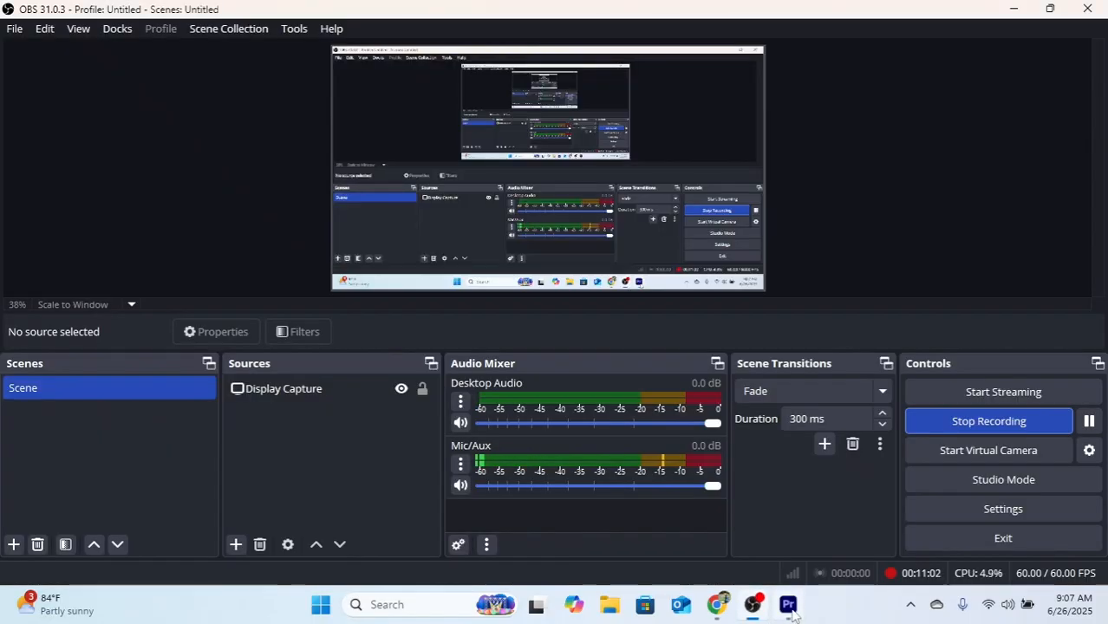
{"action": "mouse_move", "coordinate": [791, 614]}
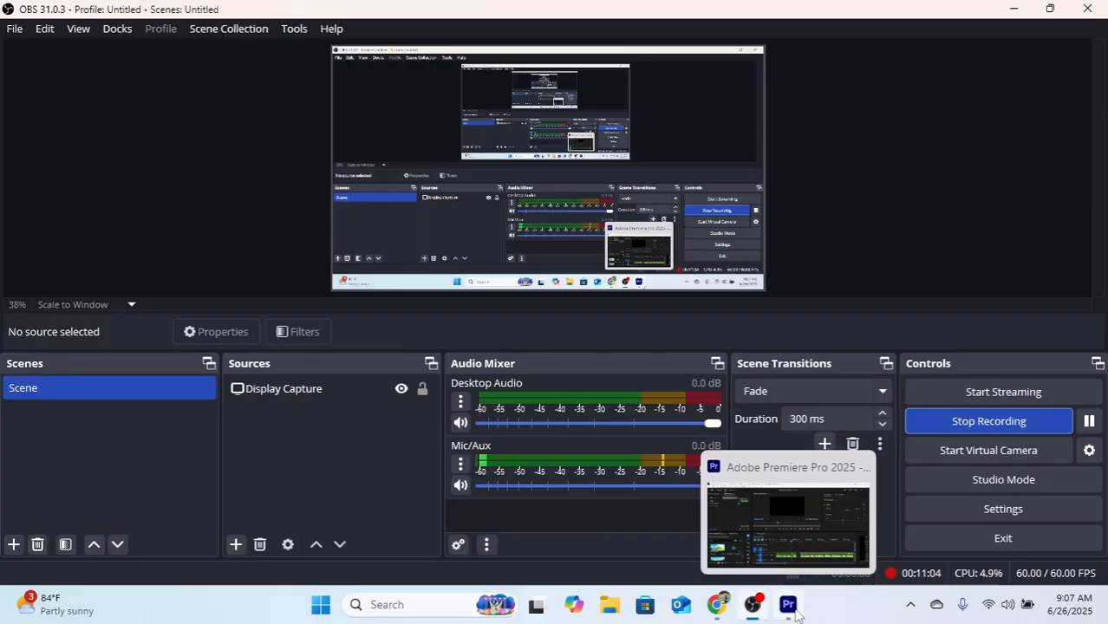
{"action": "left_click", "coordinate": [791, 610]}
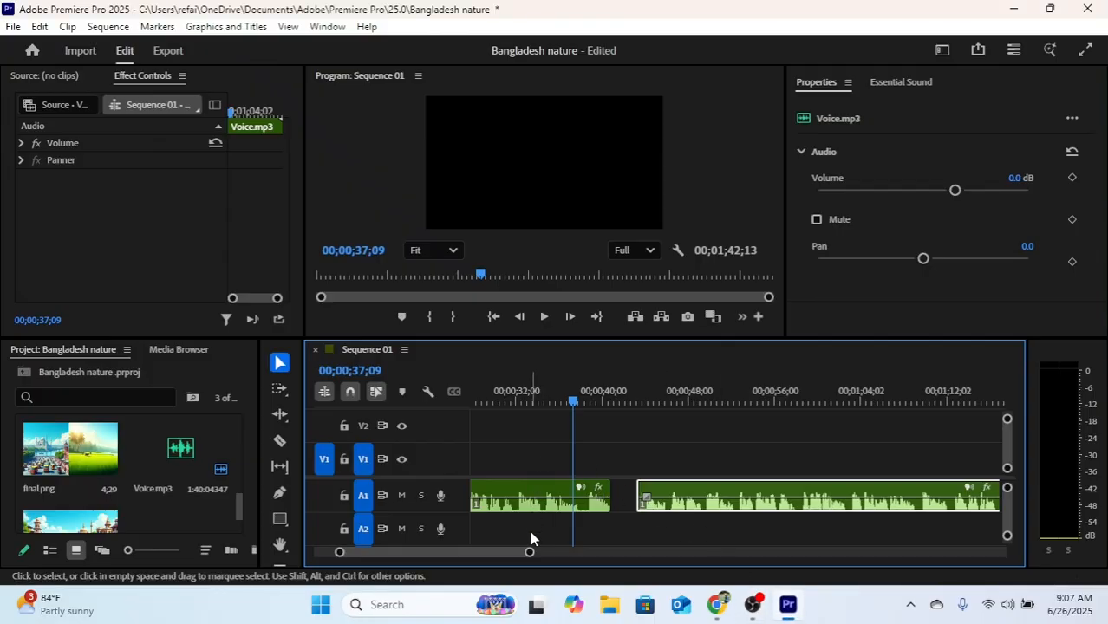
Compare the end of the 8.jpg clip with the end of the first narration part, and return the playhead to the start
{"action": "left_click_drag", "start_coordinate": [532, 556], "coordinate": [539, 553]}
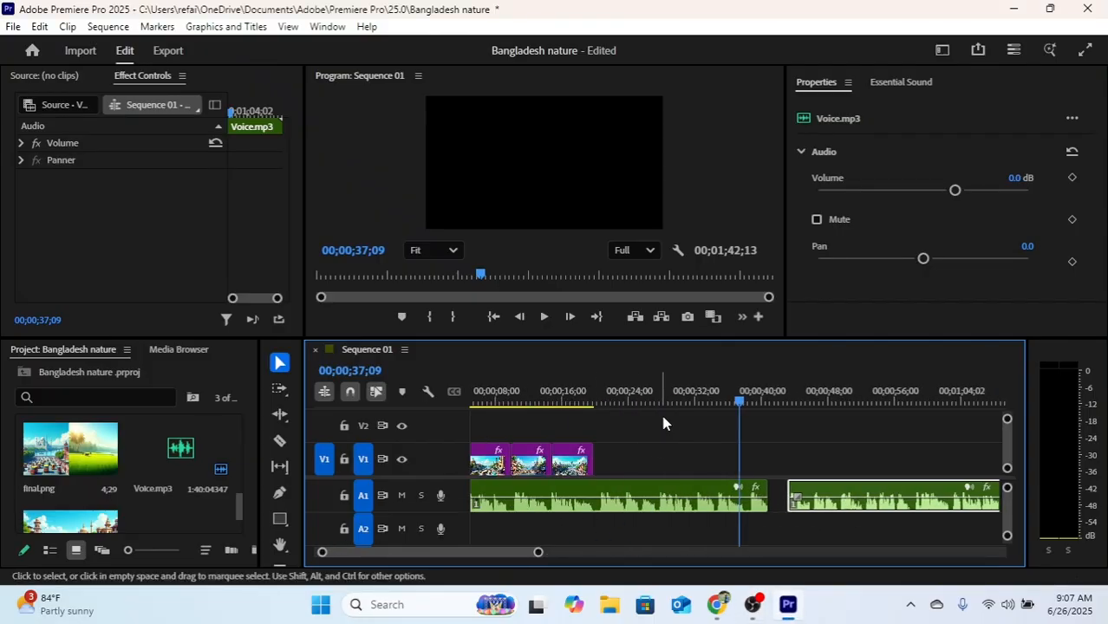
{"action": "left_click", "coordinate": [742, 401]}
{"action": "left_click_drag", "start_coordinate": [745, 407], "coordinate": [769, 405]}
{"action": "mouse_move", "coordinate": [576, 464]}
{"action": "left_mouse_down"}
{"action": "mouse_move", "coordinate": [685, 462]}
{"action": "mouse_move", "coordinate": [595, 463]}
{"action": "left_mouse_up"}
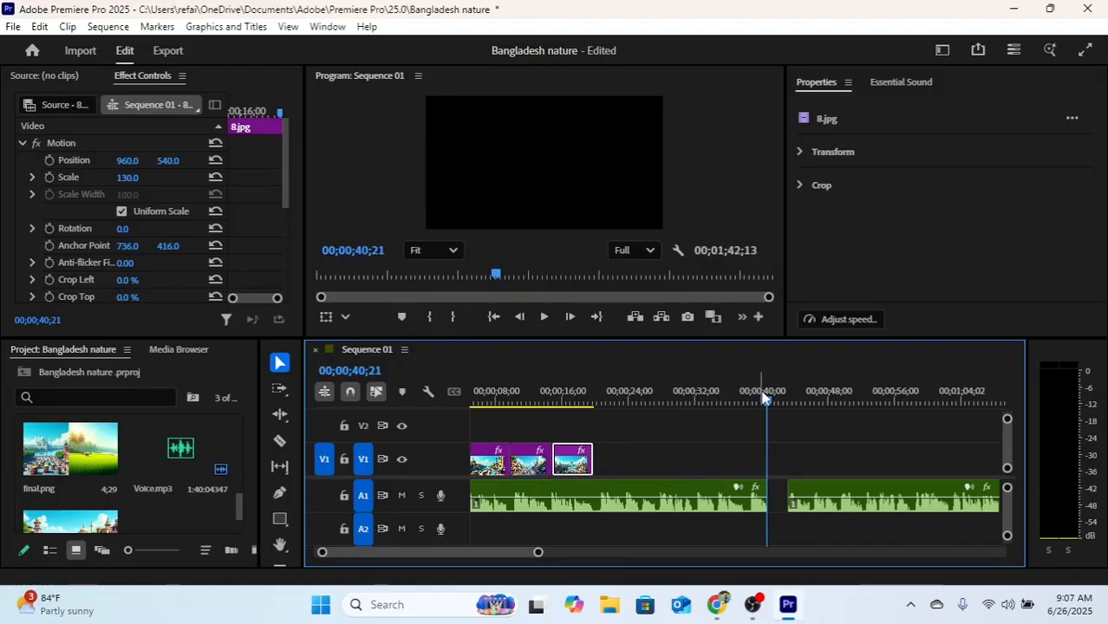
{"action": "key", "text": "Home"}
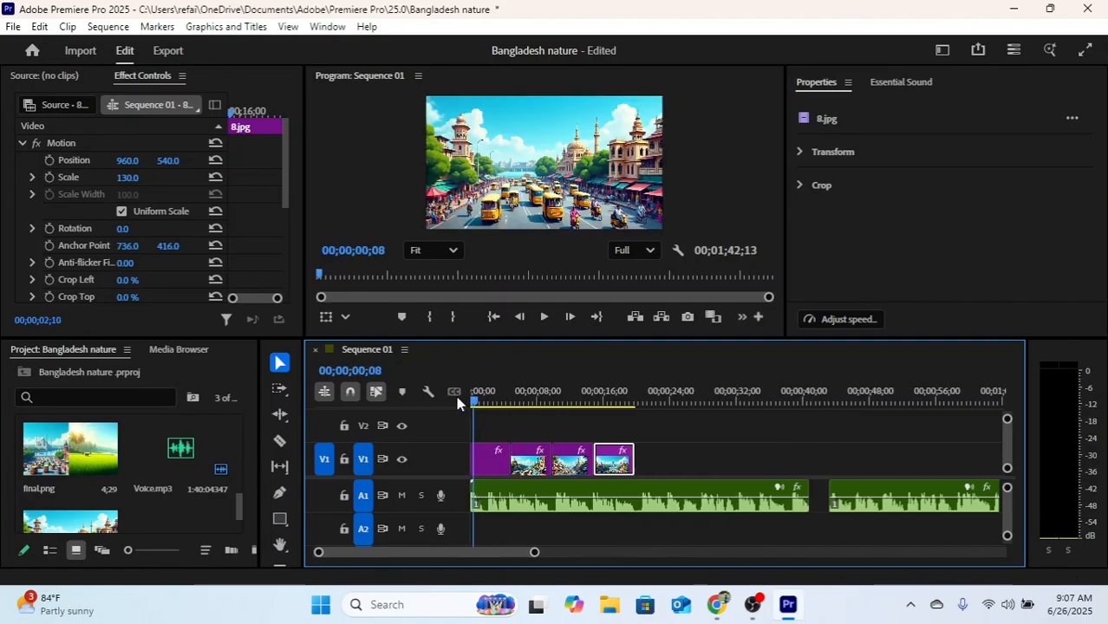
Try to lengthen the 5.jpg clip on V1 to about 6 seconds by extending its end over the adjoining 6.jpg clip
{"action": "left_click", "coordinate": [501, 464]}
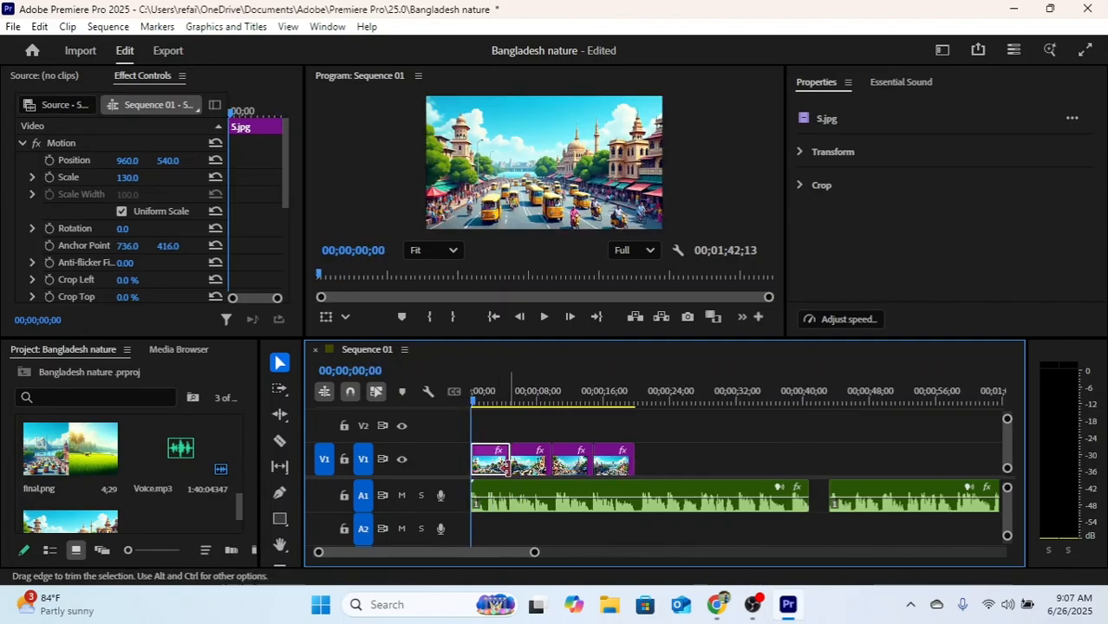
{"action": "scroll", "coordinate": [509, 464], "scroll_direction": "up", "scroll_amount": 8}
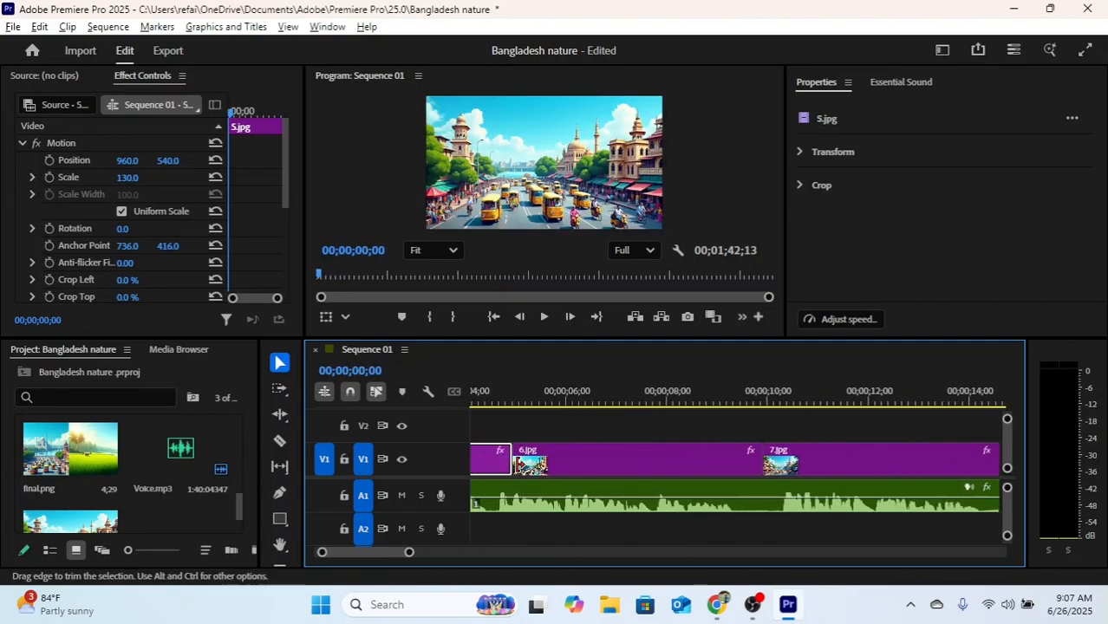
{"action": "scroll", "coordinate": [571, 468], "scroll_direction": "up", "scroll_amount": 5}
{"action": "scroll", "coordinate": [688, 488], "scroll_direction": "down", "scroll_amount": 5}
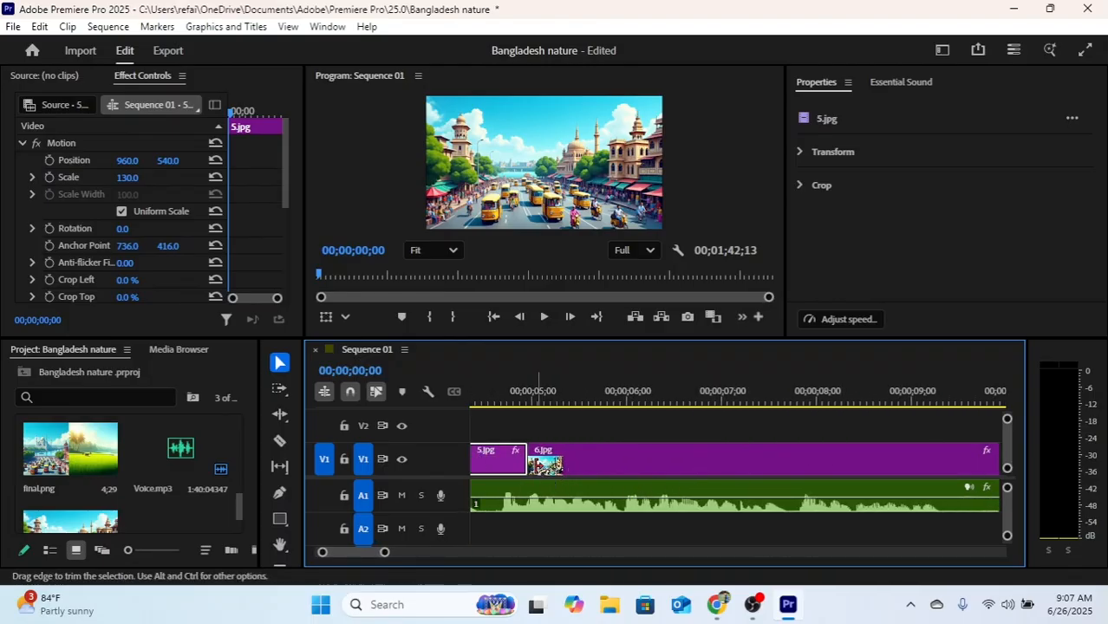
{"action": "left_click_drag", "start_coordinate": [528, 460], "coordinate": [617, 455]}
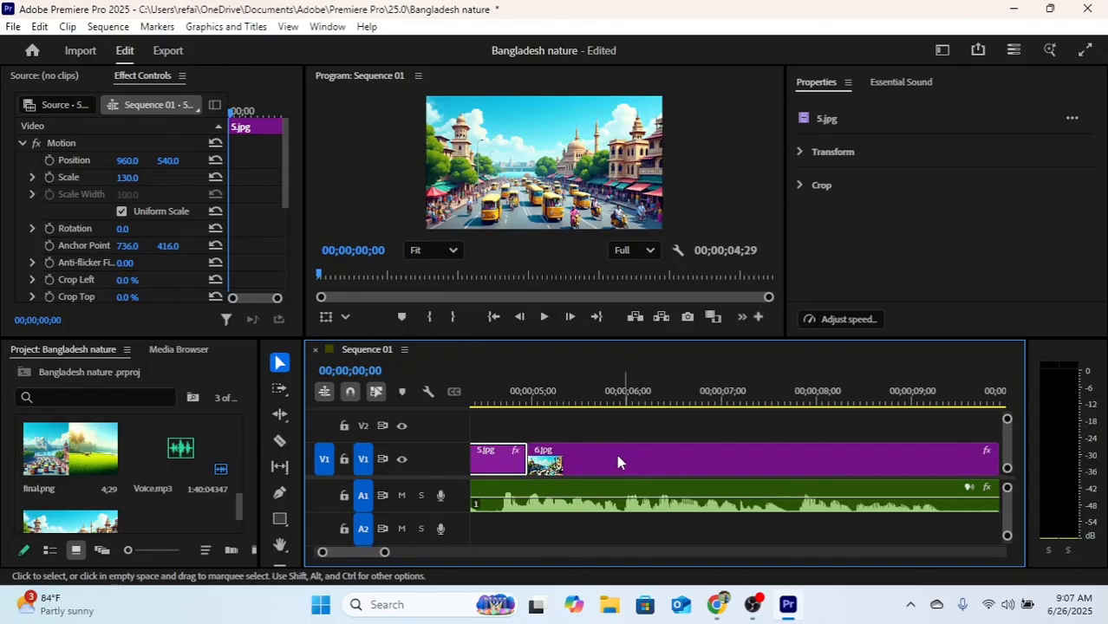
{"action": "scroll", "coordinate": [569, 470], "scroll_direction": "down", "scroll_amount": 5}
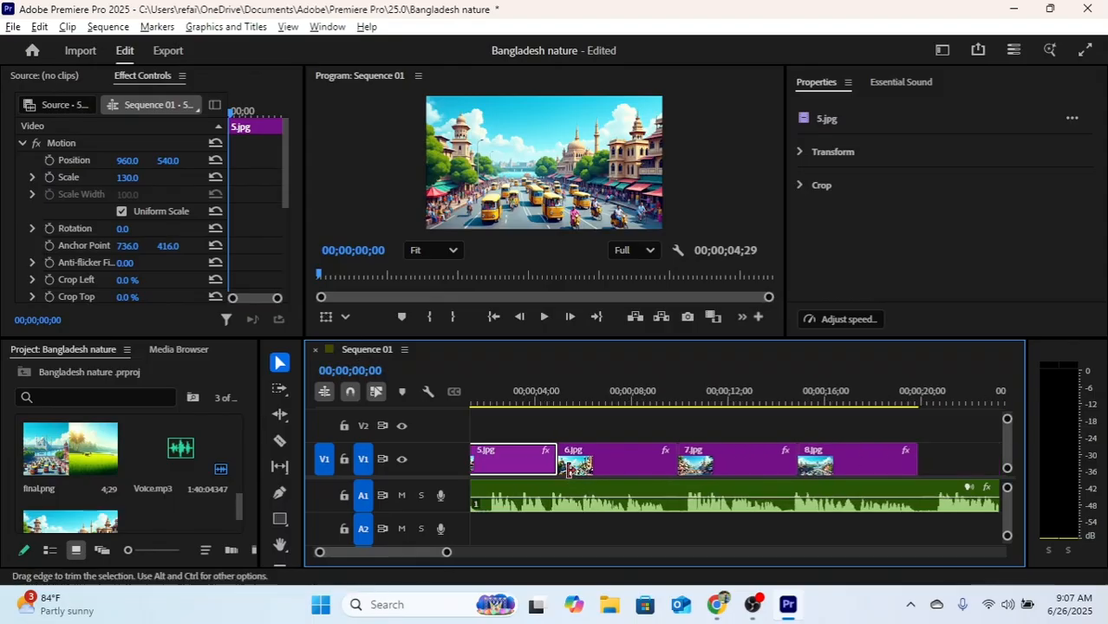
{"action": "left_click", "coordinate": [524, 459]}
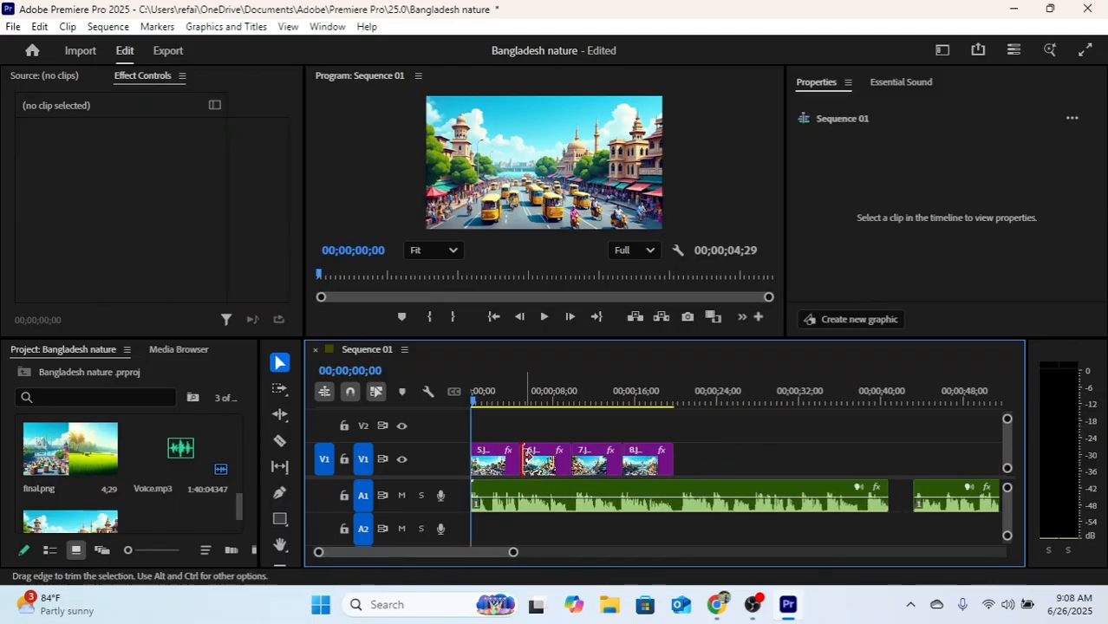
Move the 6.jpg, 7.jpg and 8.jpg clips to finish at the first narration part's end, and extend 5.jpg to about 9 seconds
{"action": "left_click", "coordinate": [549, 460]}
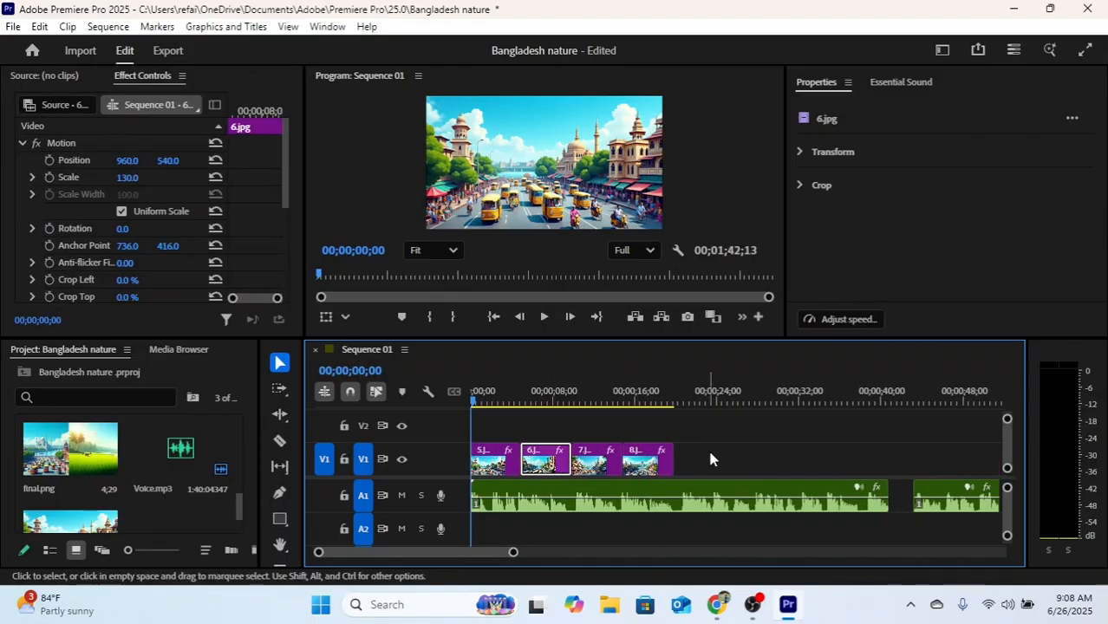
{"action": "left_click_drag", "start_coordinate": [709, 460], "coordinate": [764, 464]}
{"action": "left_click", "coordinate": [508, 458]}
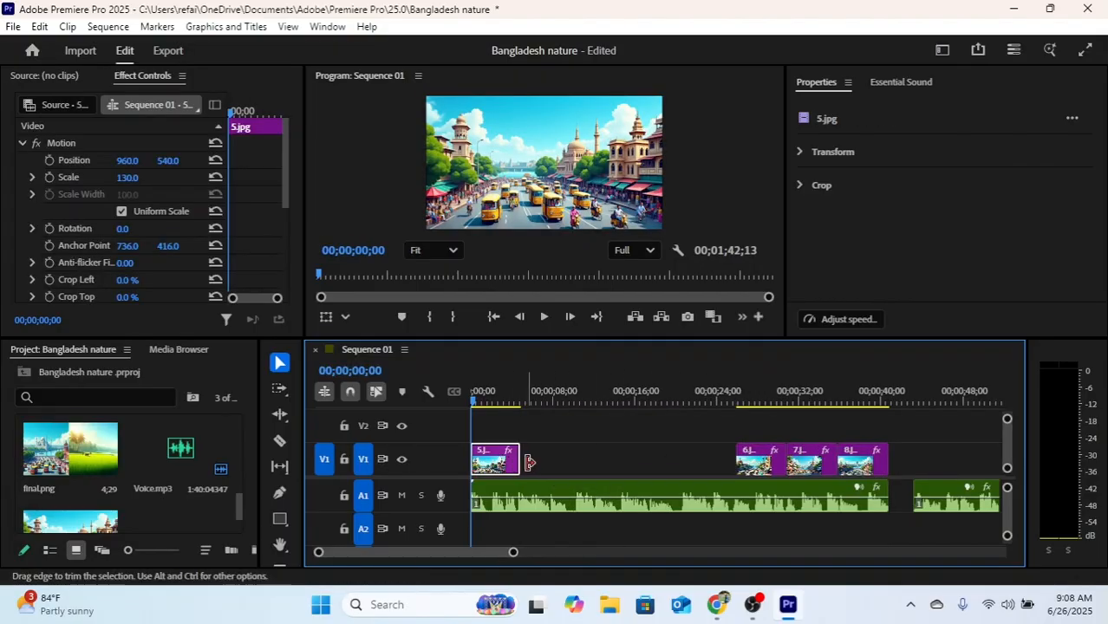
{"action": "left_click_drag", "start_coordinate": [517, 462], "coordinate": [564, 465]}
Place the 6.jpg, 7.jpg and 8.jpg clips end to end after 5.jpg, extending their ends to about 18, 30 and 42 seconds
{"action": "left_click_drag", "start_coordinate": [756, 464], "coordinate": [607, 460]}
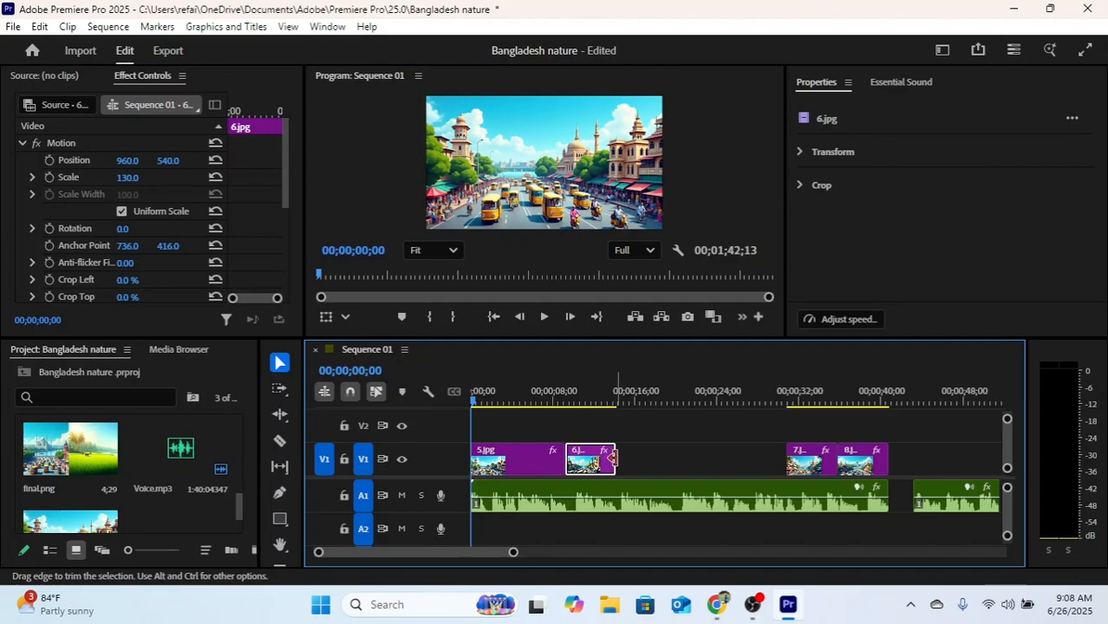
{"action": "left_click_drag", "start_coordinate": [612, 460], "coordinate": [658, 458]}
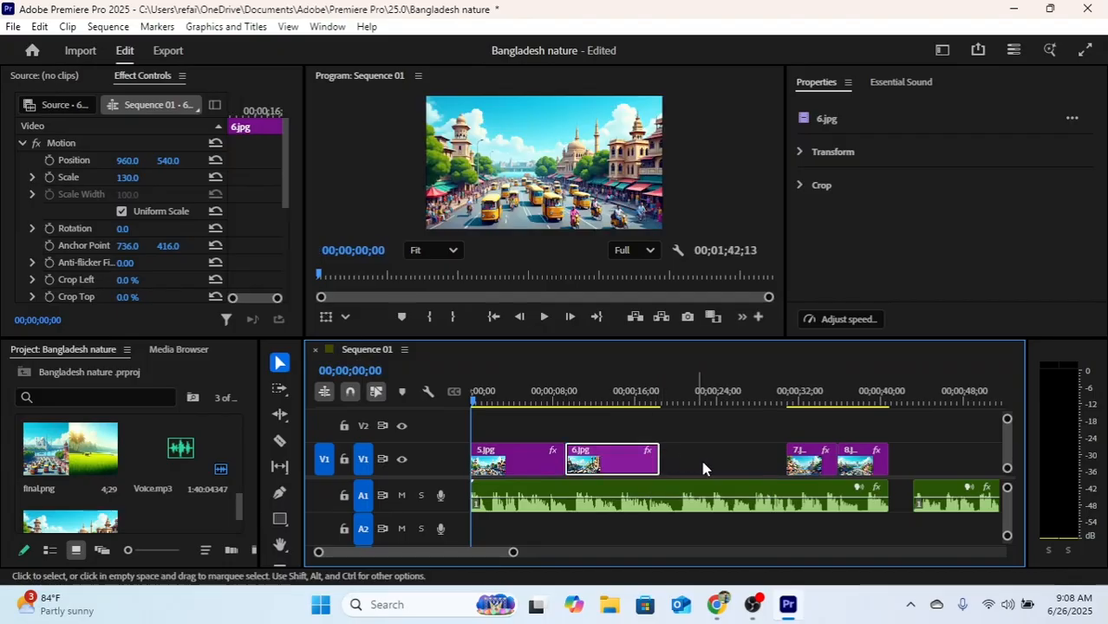
{"action": "left_click_drag", "start_coordinate": [812, 462], "coordinate": [780, 461]}
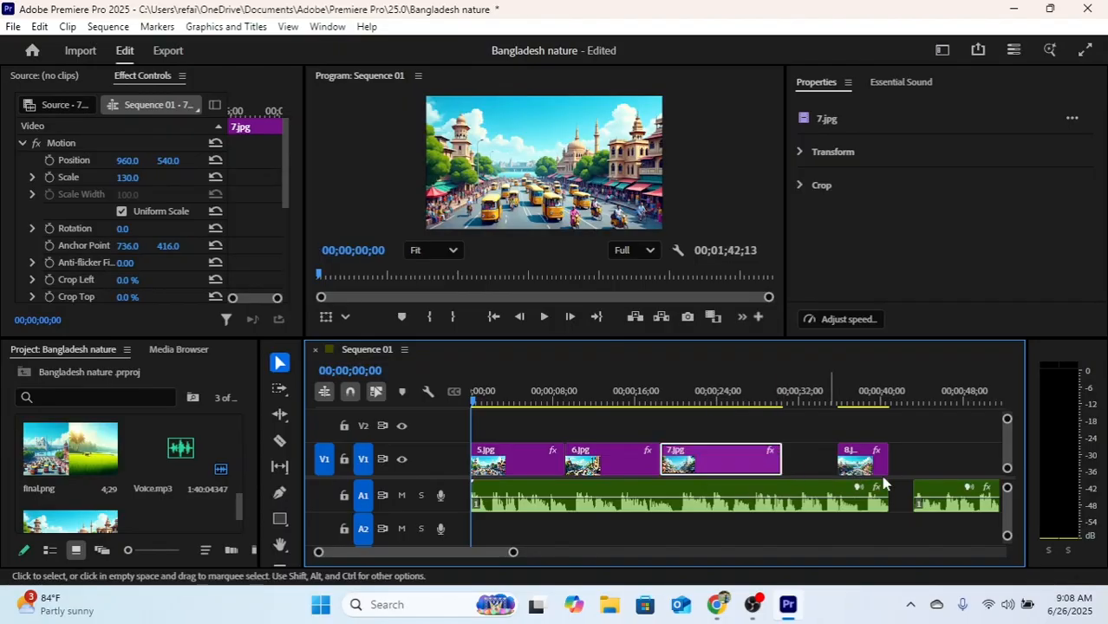
{"action": "left_click_drag", "start_coordinate": [869, 456], "coordinate": [900, 461]}
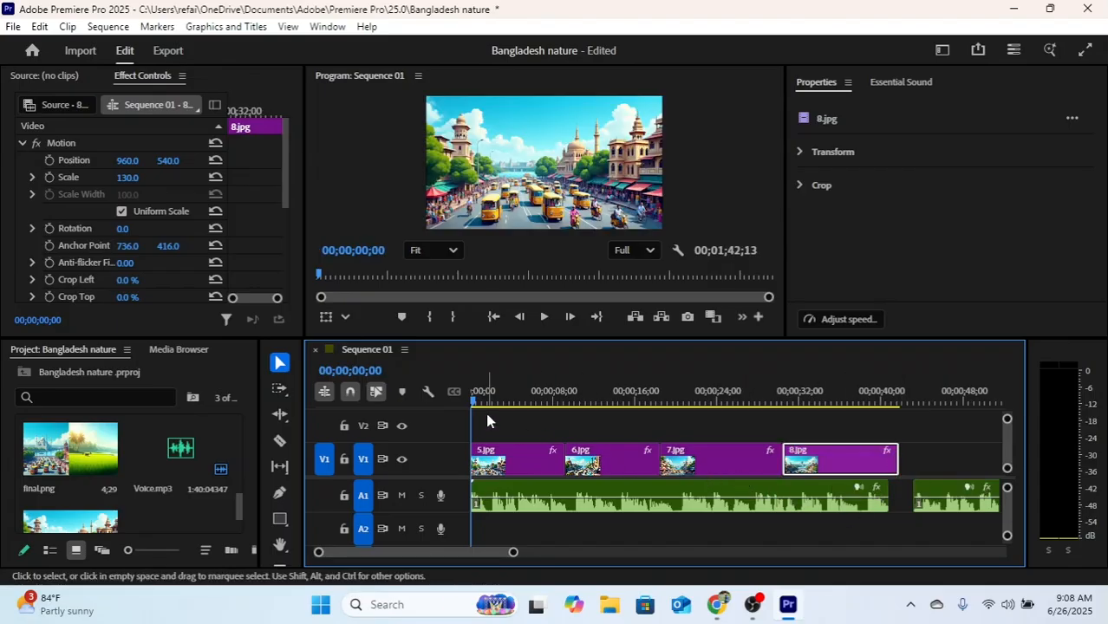
Animate the Scale of the 5.jpg clip with a 130 keyframe at its start and a 140 keyframe at its end
{"action": "mouse_move", "coordinate": [488, 414]}
{"action": "left_mouse_down"}
{"action": "mouse_move", "coordinate": [804, 413]}
{"action": "mouse_move", "coordinate": [468, 413]}
{"action": "left_mouse_up"}
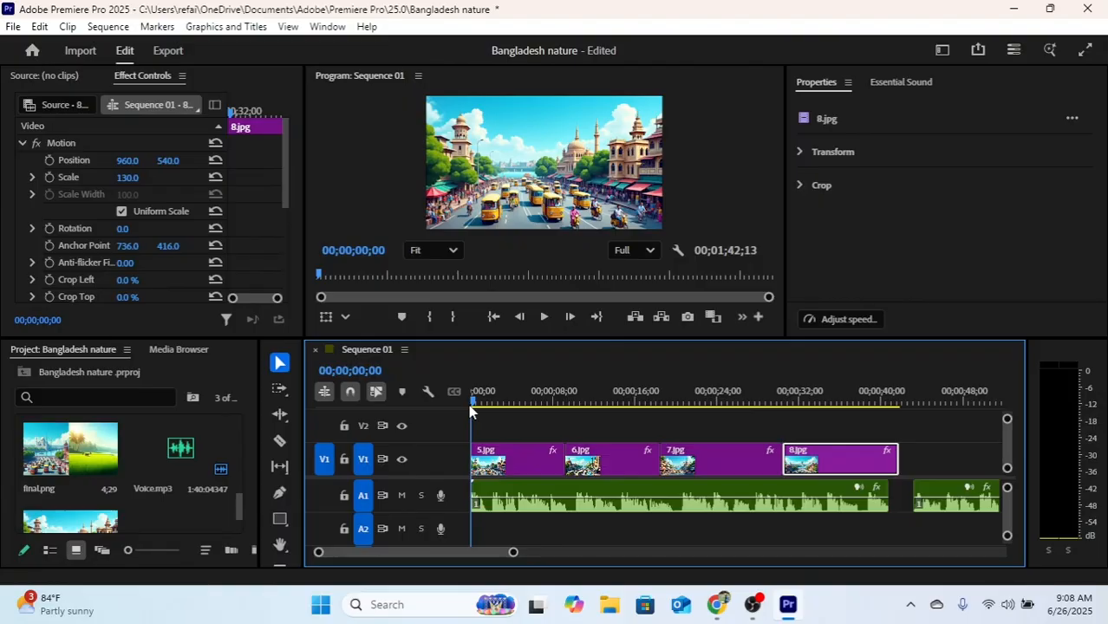
{"action": "left_click", "coordinate": [523, 460]}
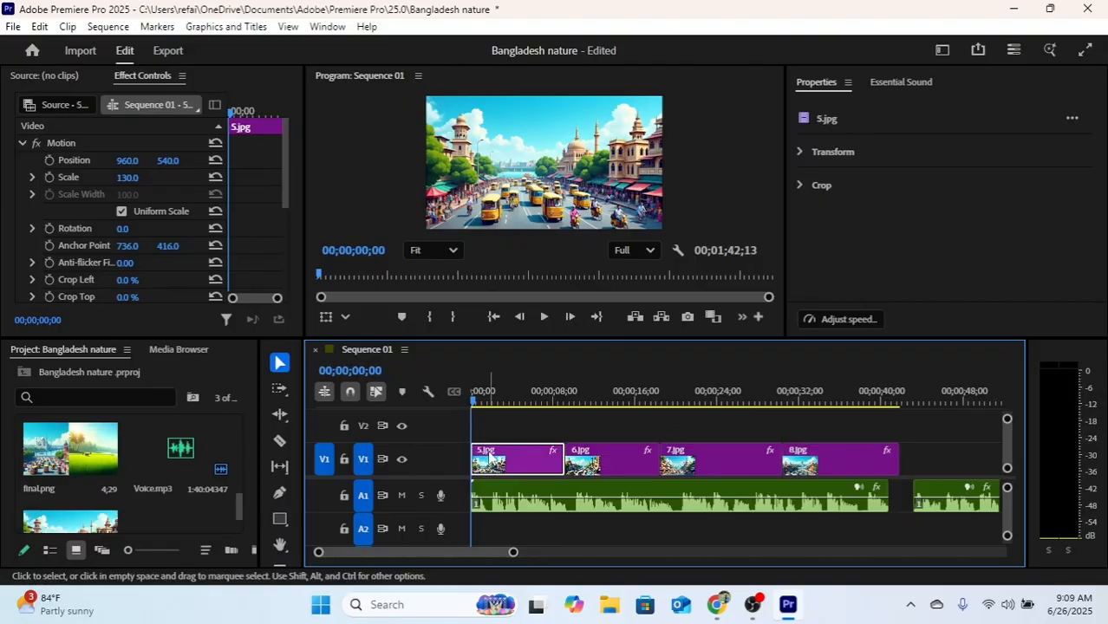
{"action": "left_click_drag", "start_coordinate": [507, 403], "coordinate": [463, 399]}
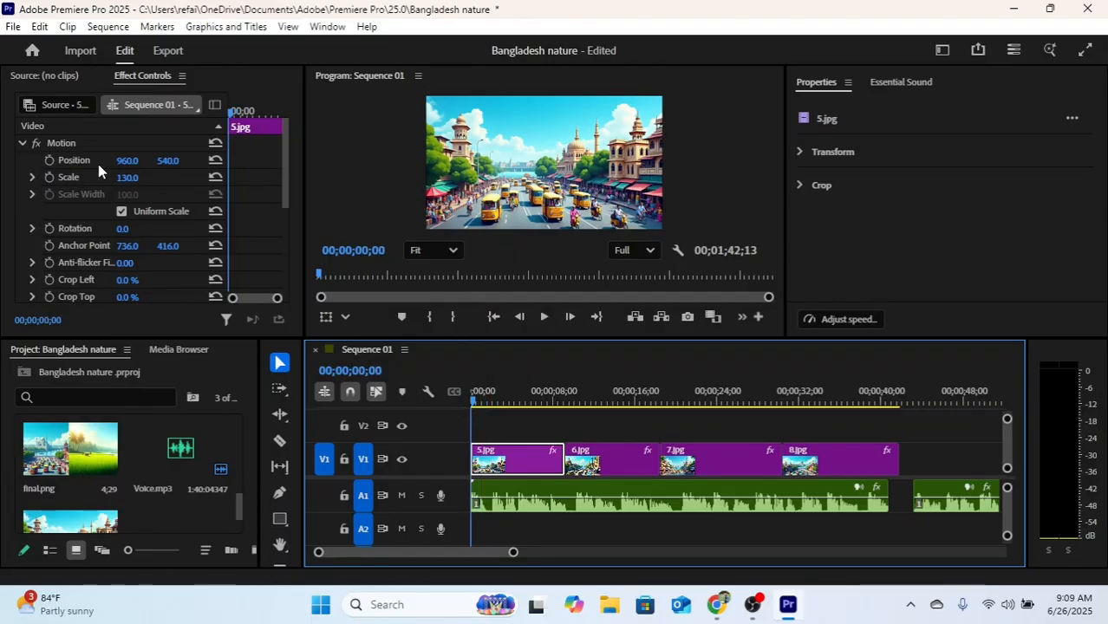
{"action": "left_click", "coordinate": [49, 178]}
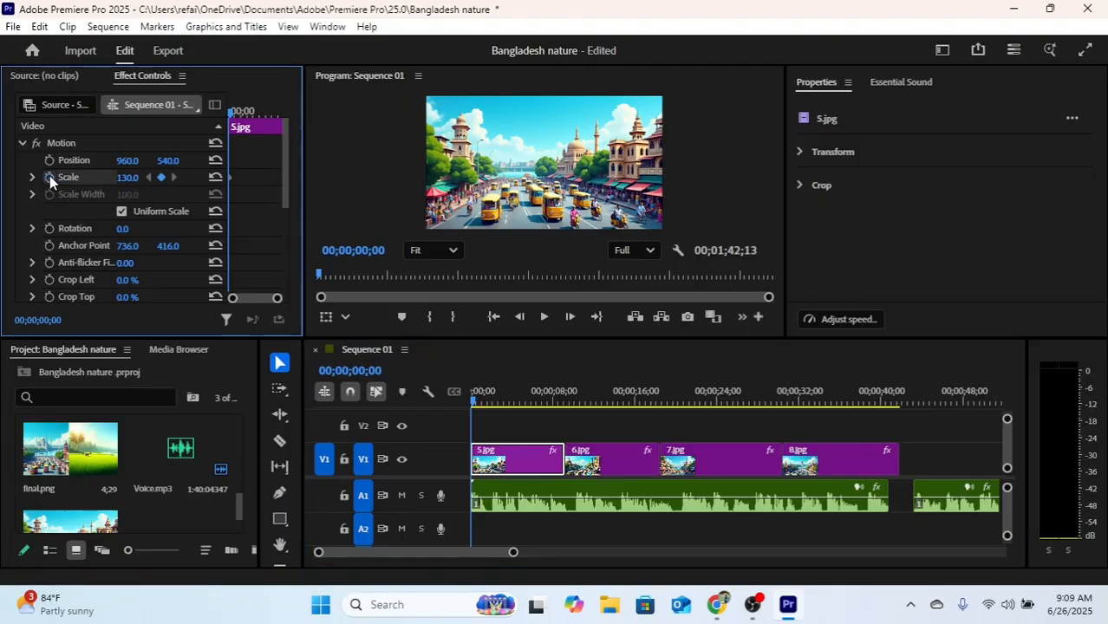
{"action": "left_click", "coordinate": [461, 428]}
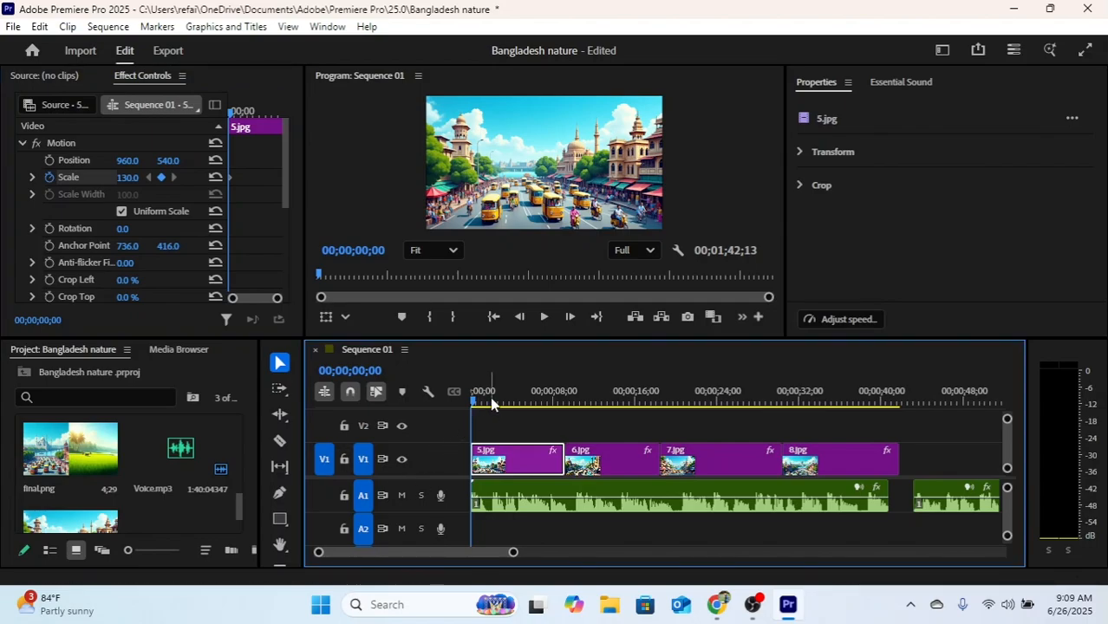
{"action": "left_click_drag", "start_coordinate": [491, 404], "coordinate": [564, 417]}
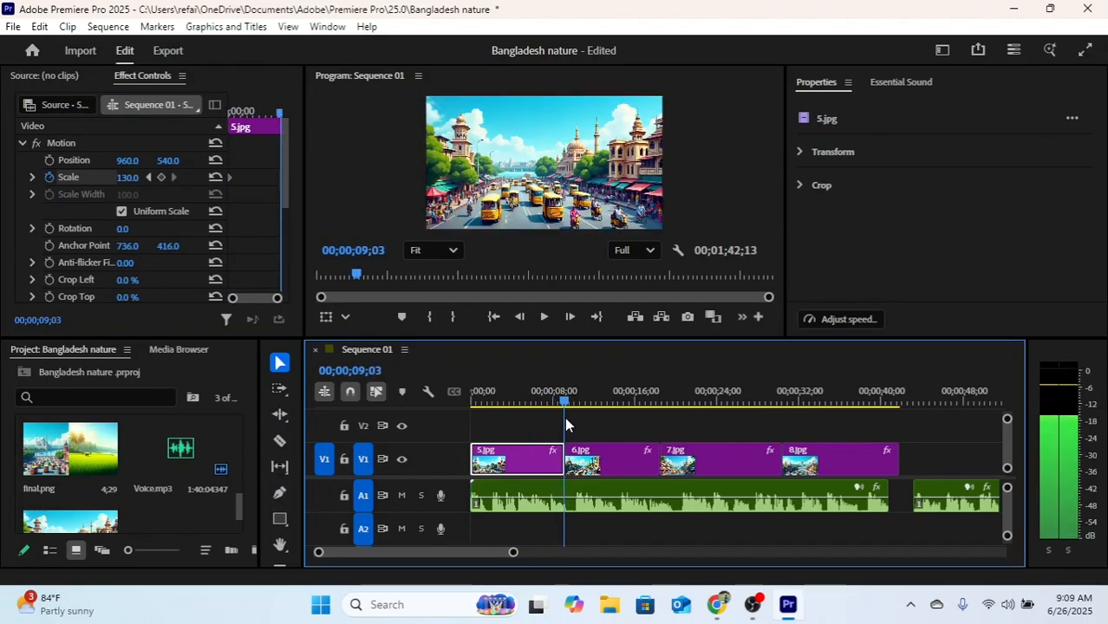
{"action": "left_click", "coordinate": [126, 177]}
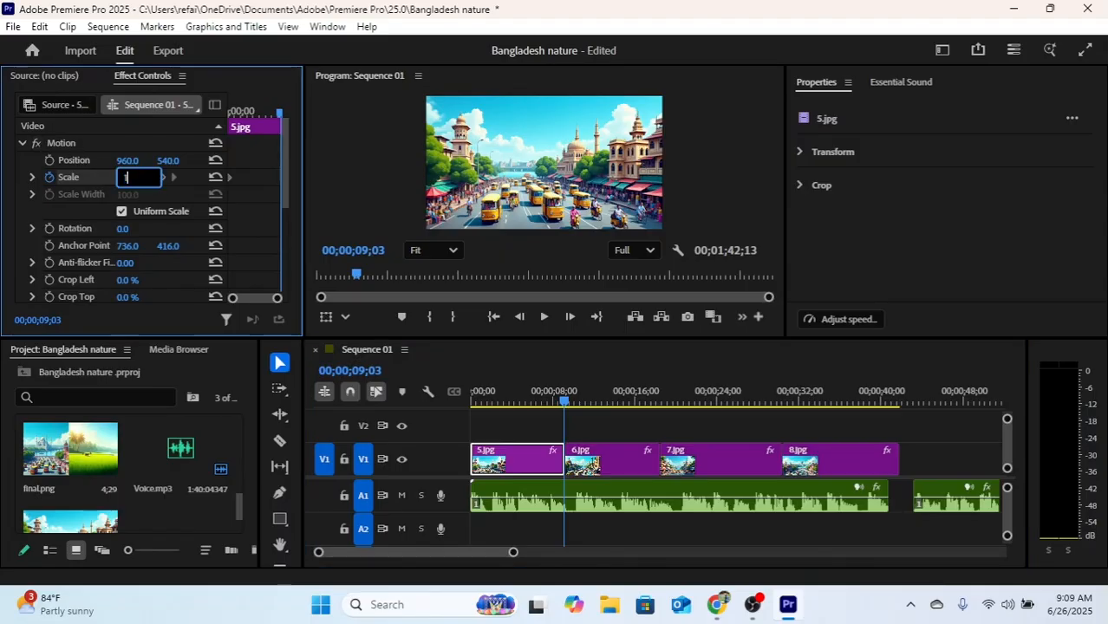
{"action": "key", "text": "Return"}
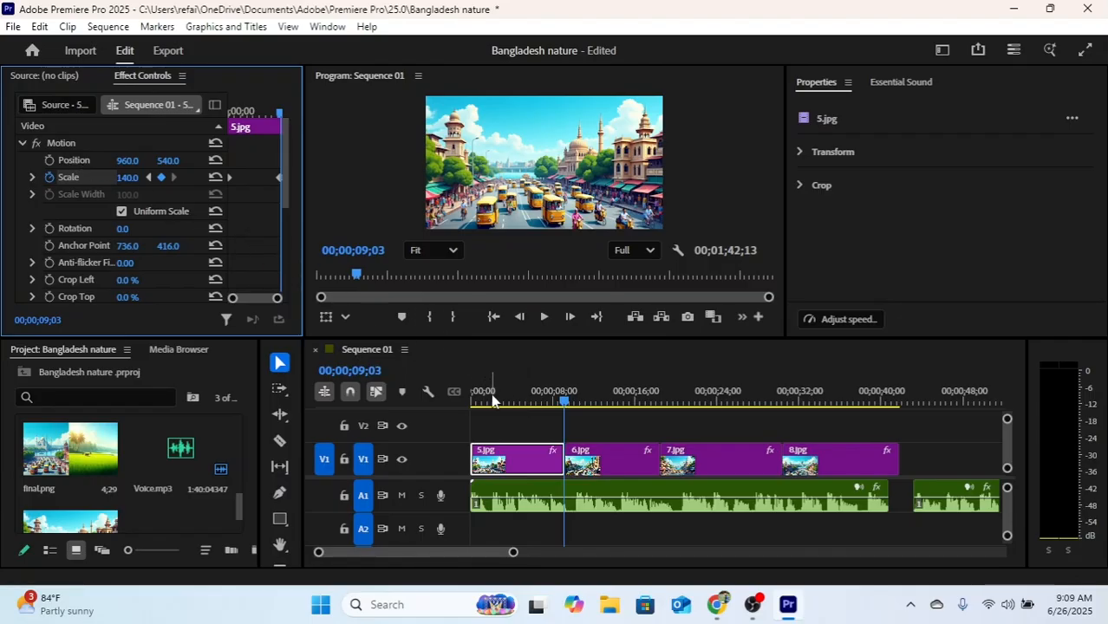
Play the 5.jpg clip from the start of the sequence to check its zoom-in
{"action": "left_click_drag", "start_coordinate": [490, 404], "coordinate": [465, 404]}
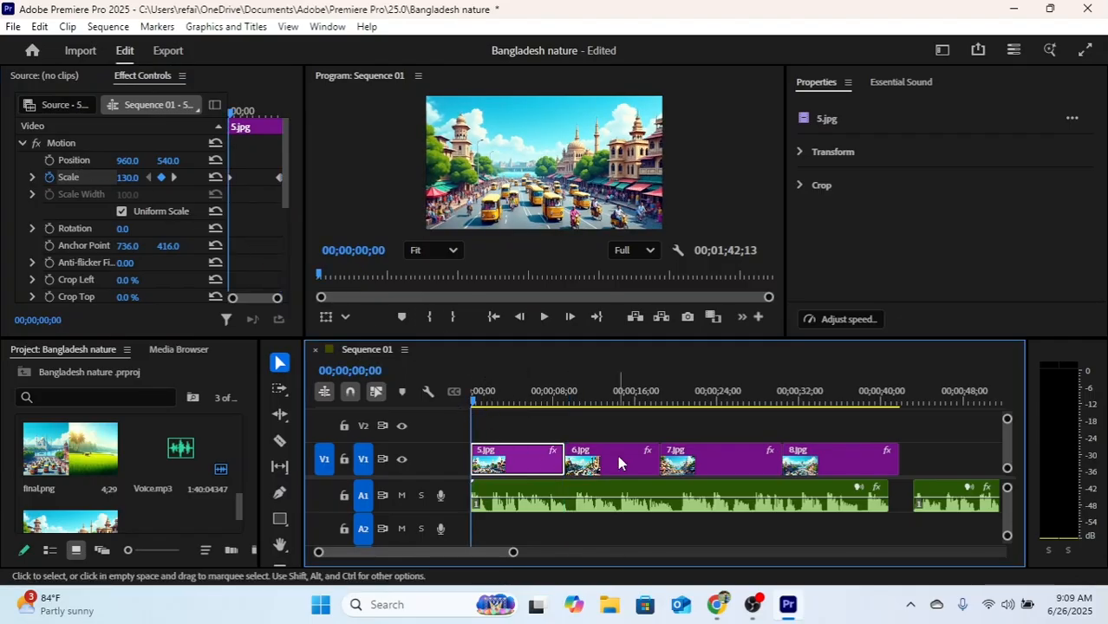
{"action": "key", "text": "space"}
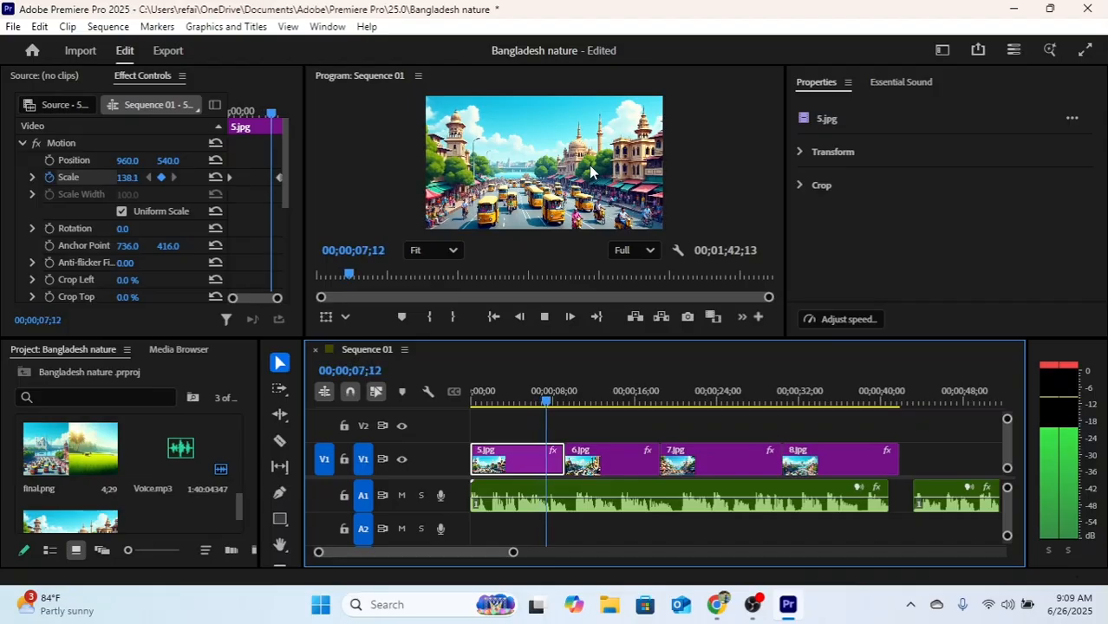
{"action": "key", "text": "space"}
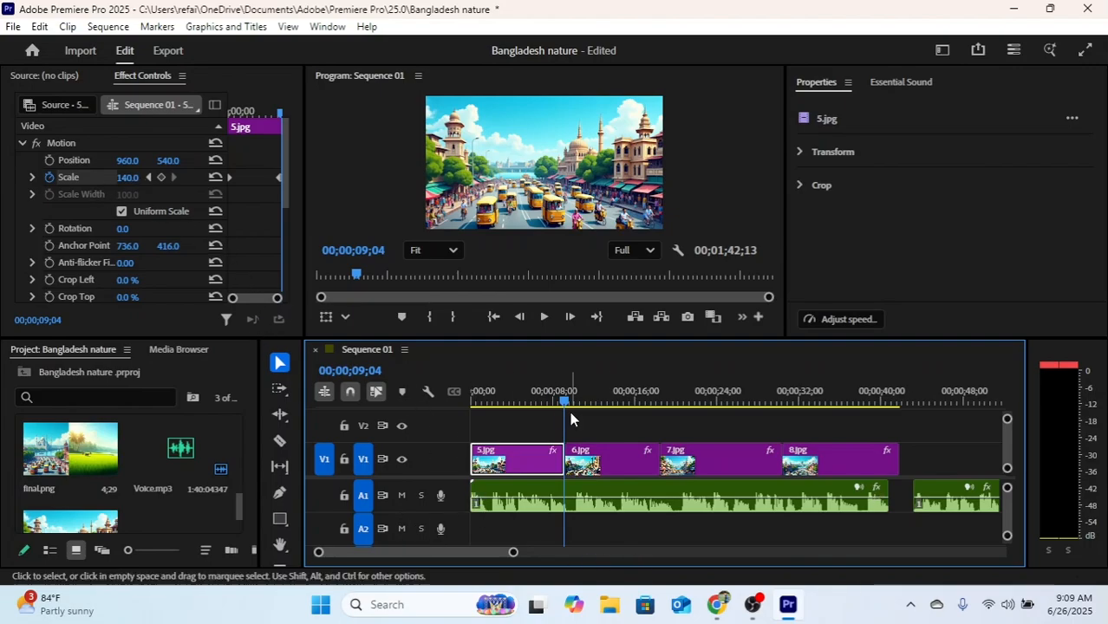
Set the Scale keyframe at the end of the 5.jpg clip to 150 and play the clip from its start
{"action": "mouse_move", "coordinate": [566, 402]}
{"action": "left_mouse_down"}
{"action": "mouse_move", "coordinate": [579, 412]}
{"action": "mouse_move", "coordinate": [565, 412]}
{"action": "left_mouse_up"}
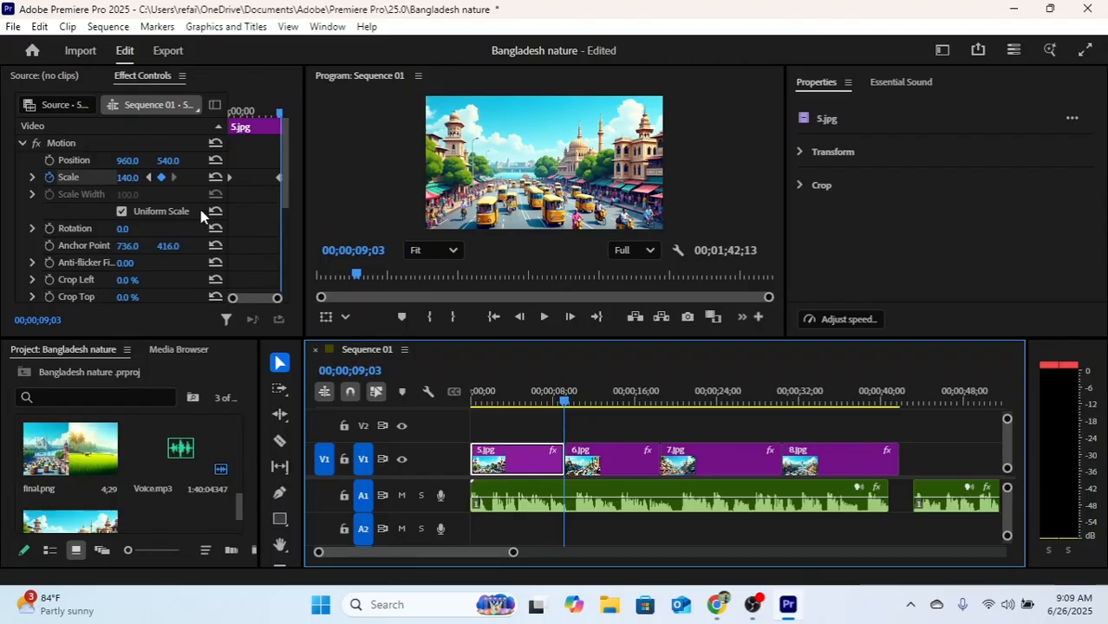
{"action": "left_click", "coordinate": [128, 177]}
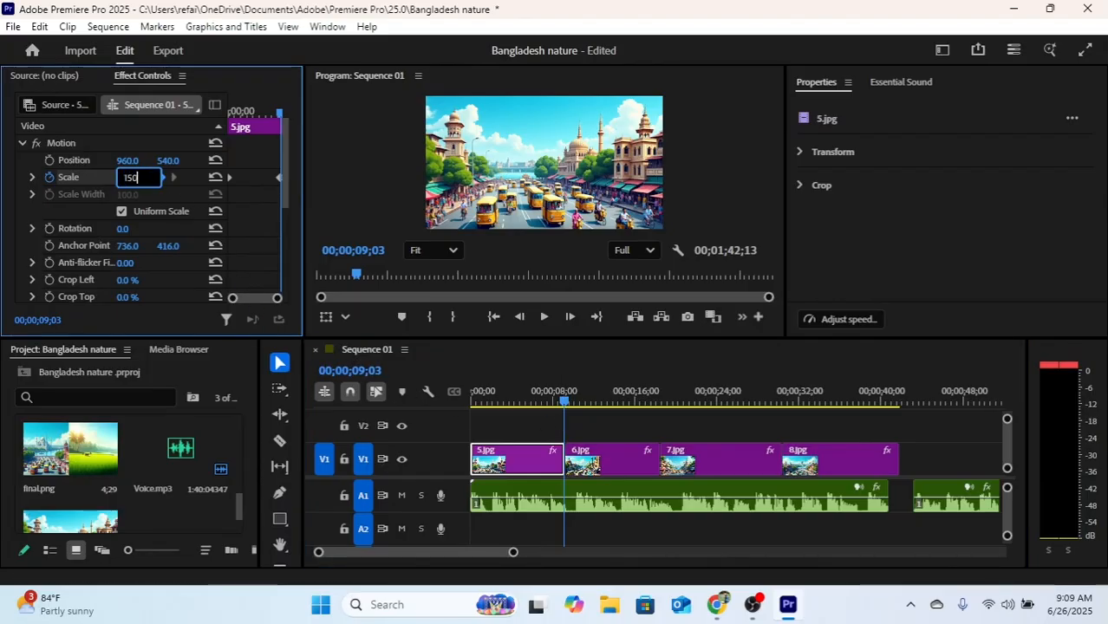
{"action": "key", "text": "Return"}
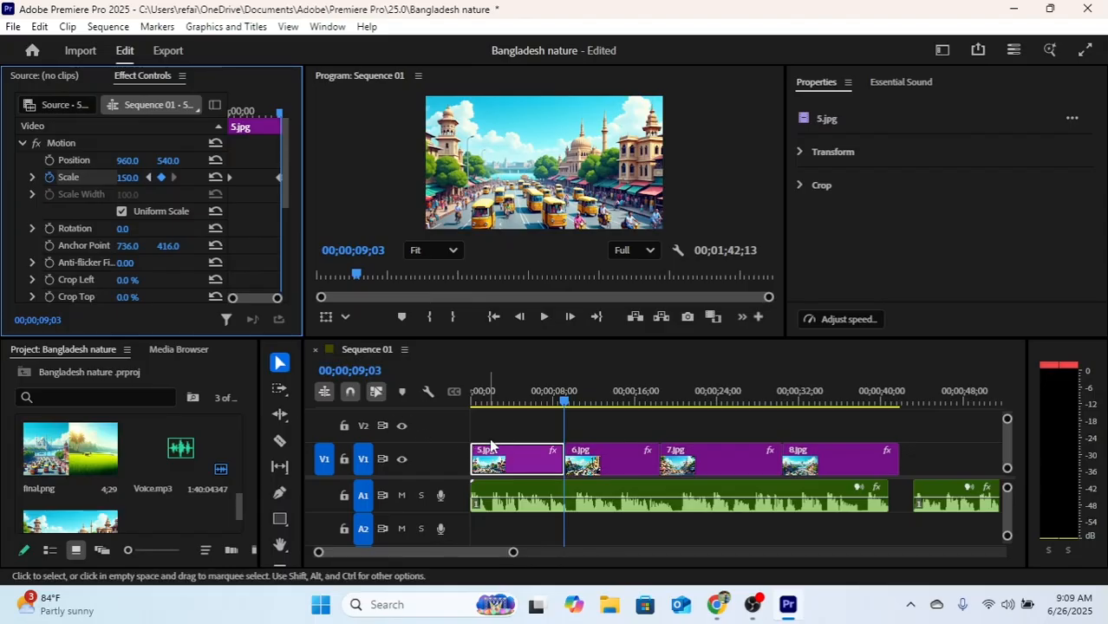
{"action": "left_click_drag", "start_coordinate": [530, 401], "coordinate": [445, 402]}
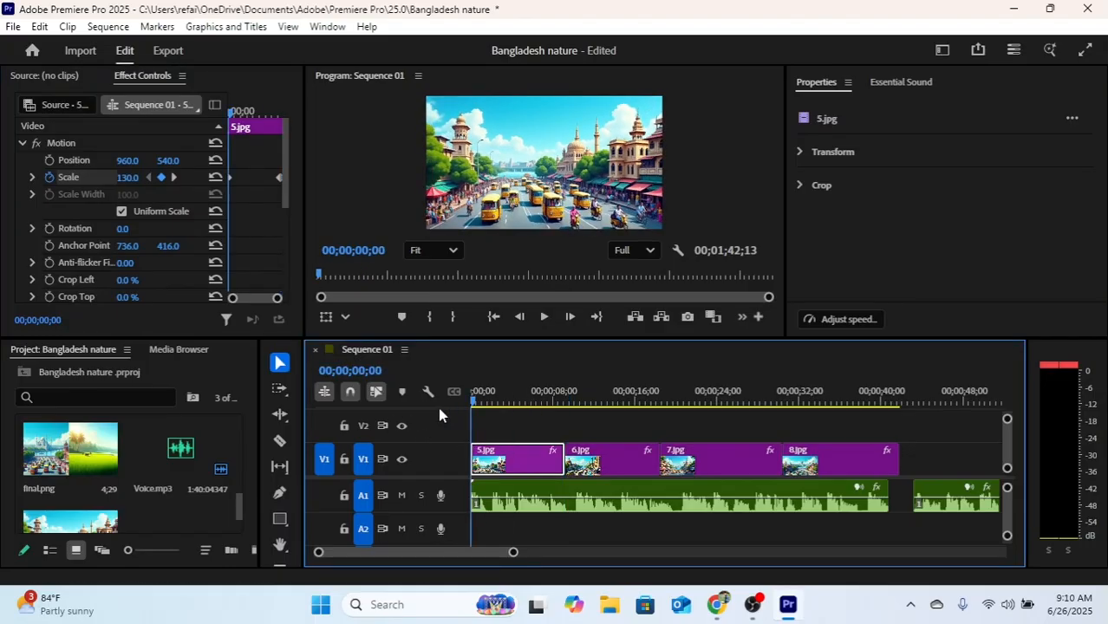
{"action": "key", "text": "space"}
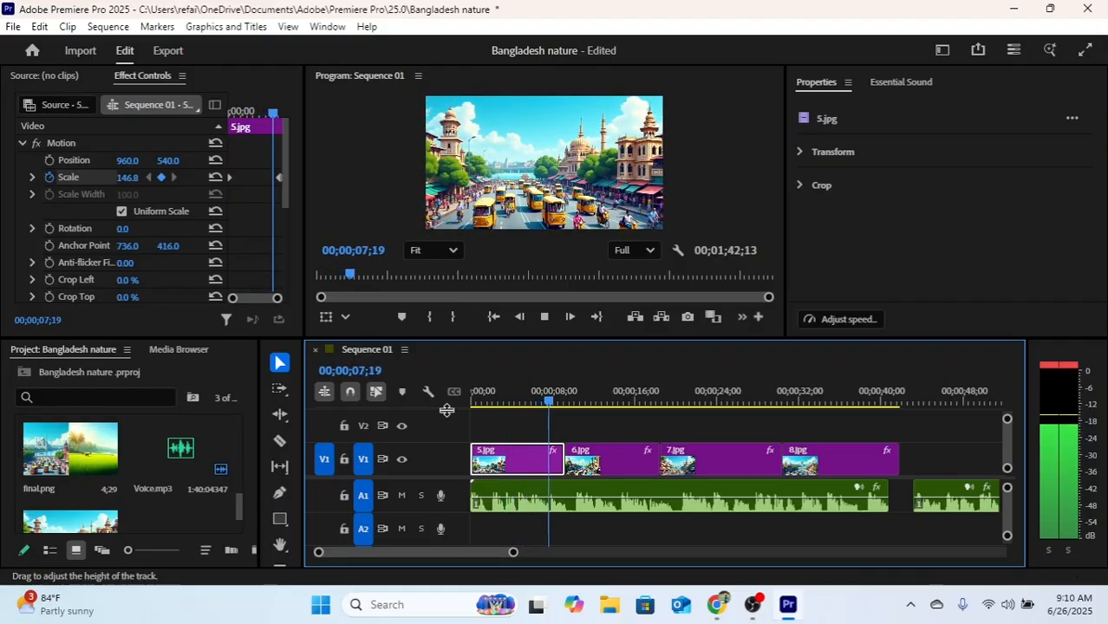
{"action": "key", "text": "space"}
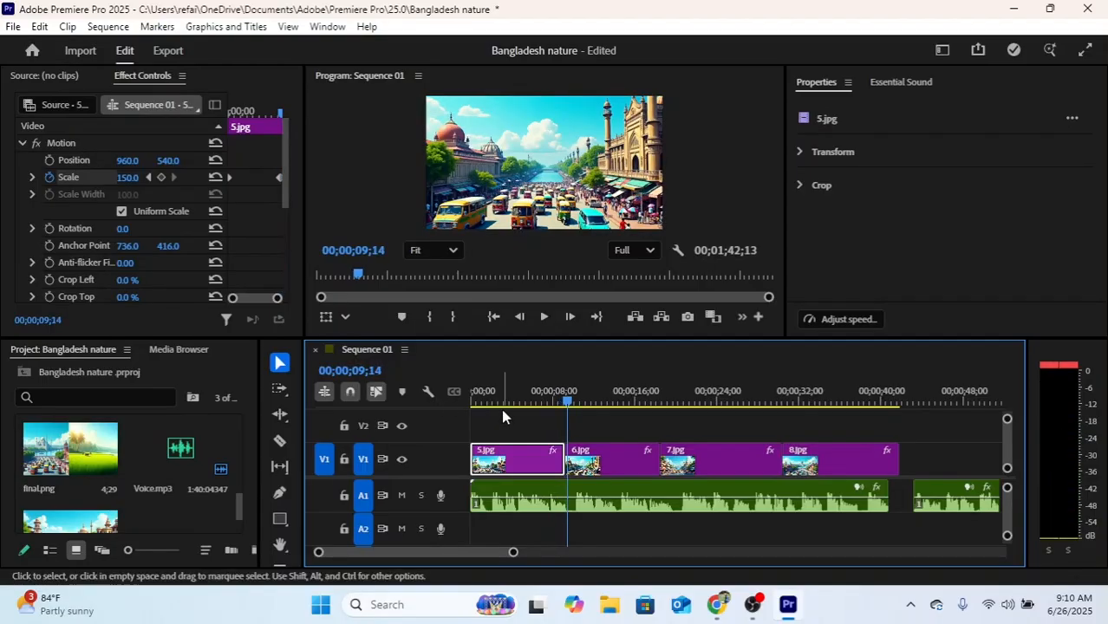
Add a Scale keyframe of 130 at the start of the 6.jpg clip
{"action": "left_click", "coordinate": [565, 406]}
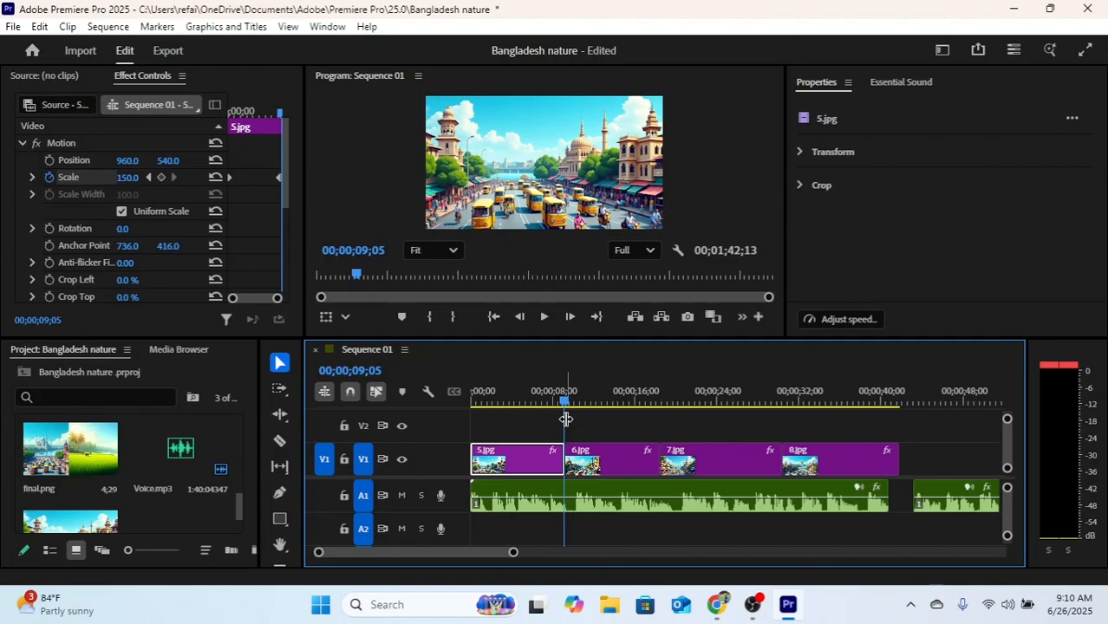
{"action": "left_click", "coordinate": [593, 462]}
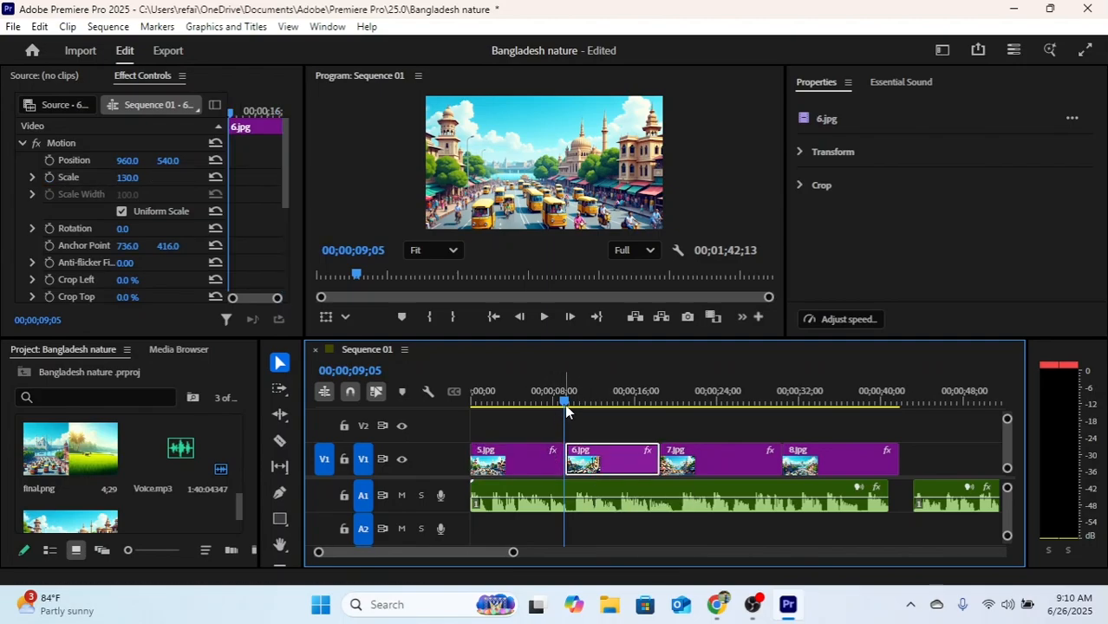
{"action": "left_click_drag", "start_coordinate": [565, 405], "coordinate": [566, 405]}
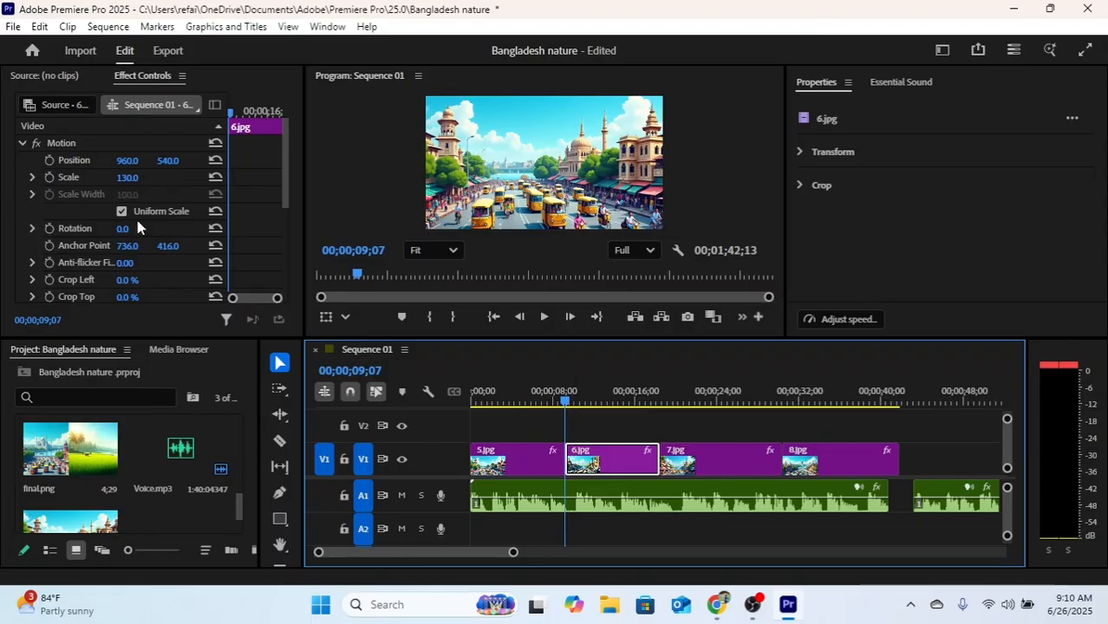
{"action": "left_click", "coordinate": [48, 176]}
Add a Scale keyframe of 150 at the end of the 6.jpg clip, at 00;00;18;08
{"action": "left_click", "coordinate": [652, 402]}
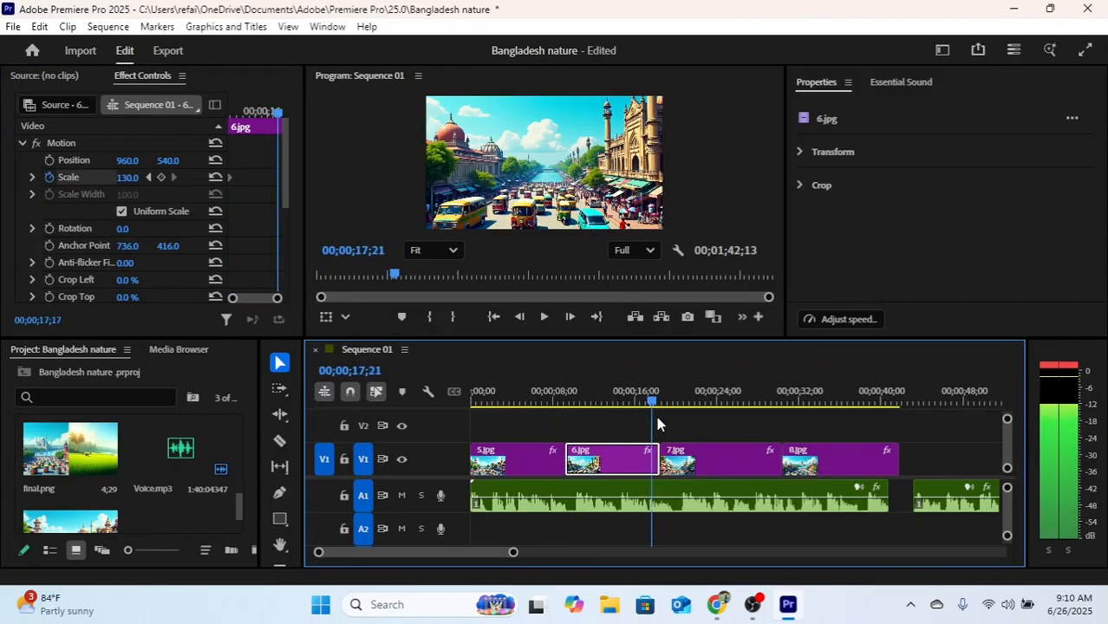
{"action": "left_click_drag", "start_coordinate": [658, 417], "coordinate": [660, 417]}
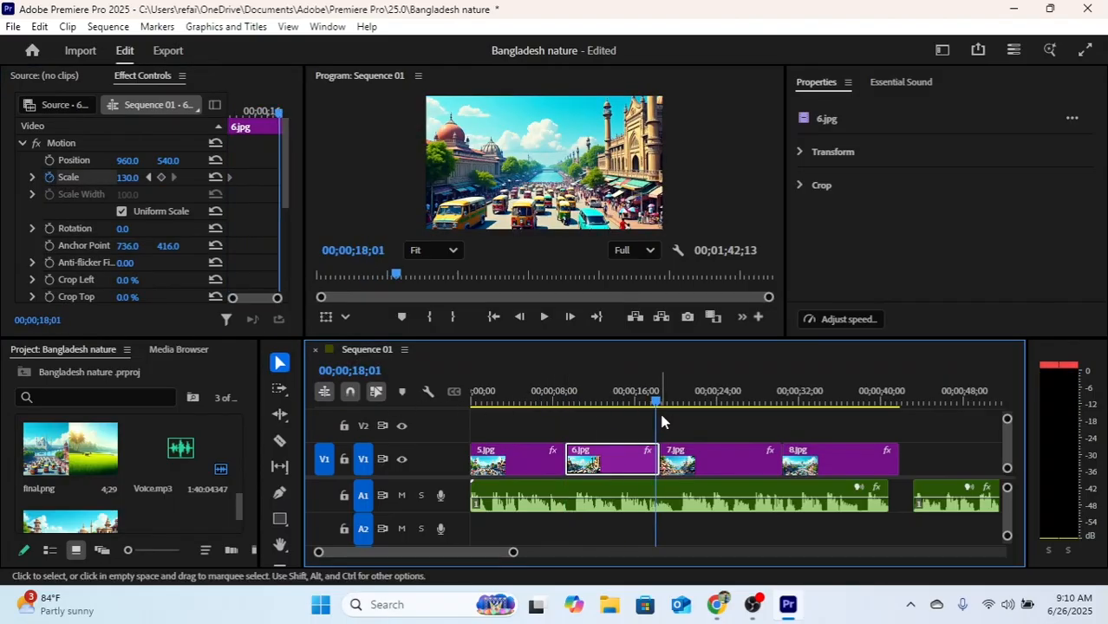
{"action": "left_click", "coordinate": [658, 405]}
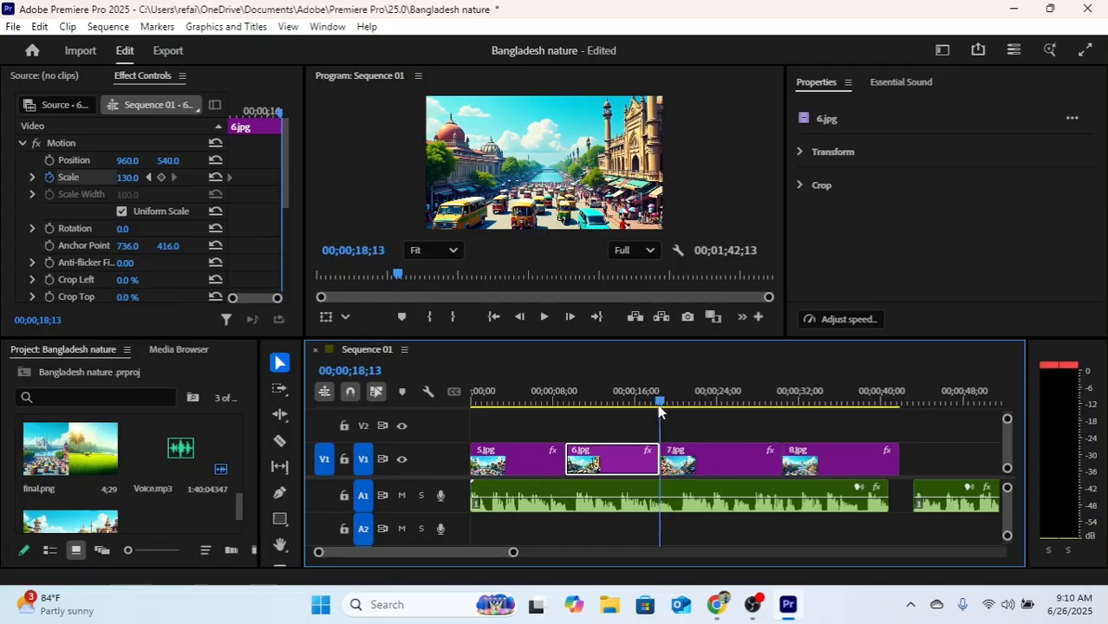
{"action": "left_click", "coordinate": [658, 404]}
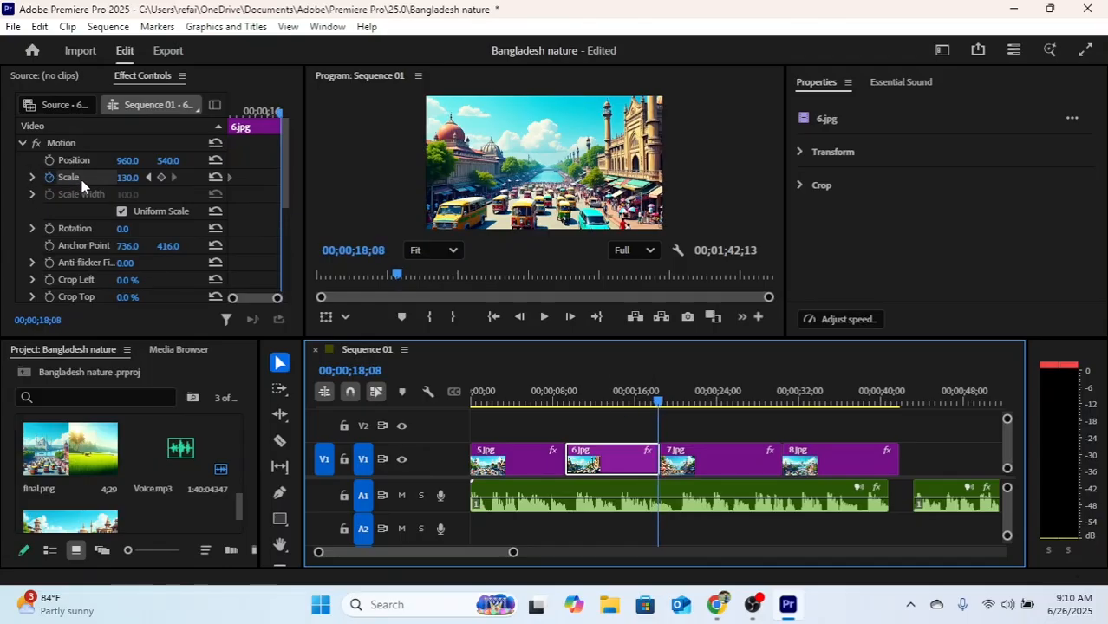
{"action": "left_click", "coordinate": [127, 177]}
{"action": "type", "text": "15"}
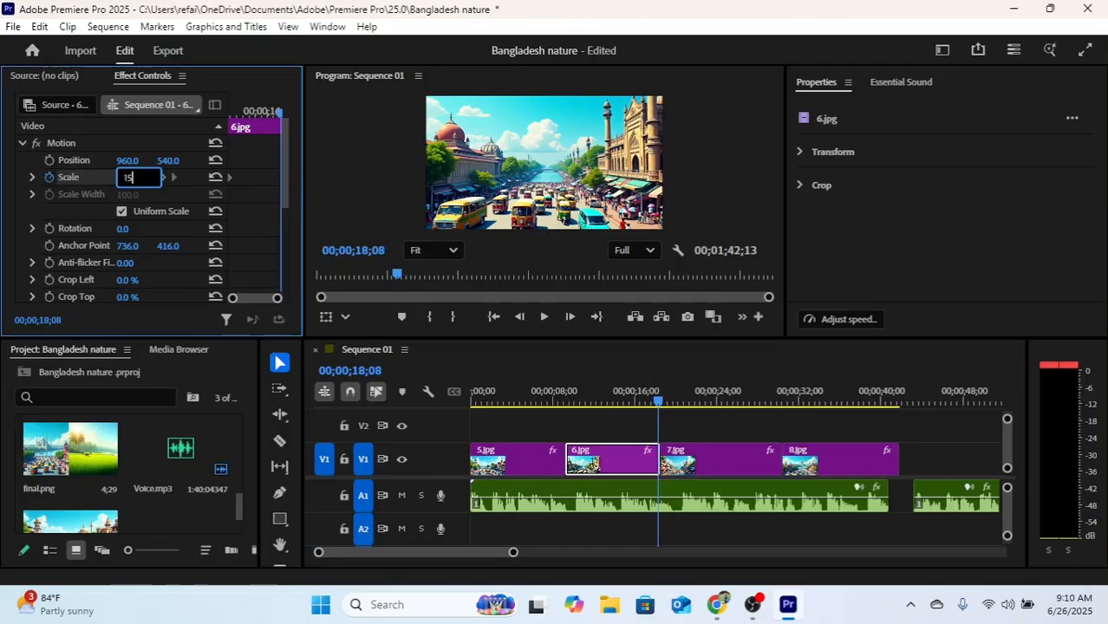
{"action": "type", "text": "0"}
{"action": "key", "text": "Return"}
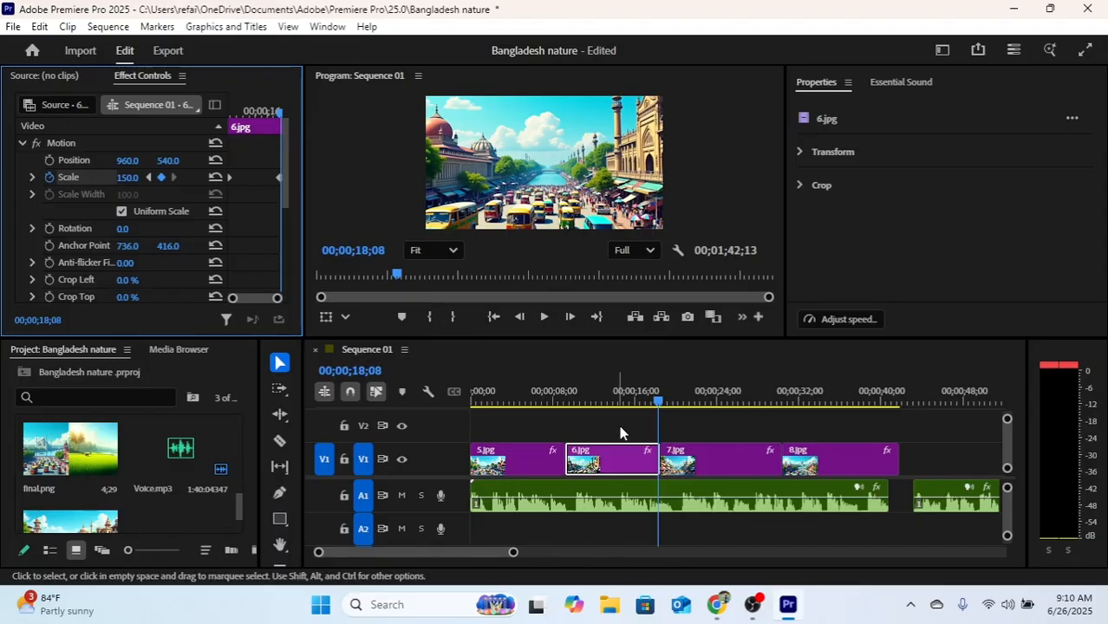
Animate the Scale of the 7.jpg clip with a 130 keyframe at its start and a 150 keyframe at its end
{"action": "left_click", "coordinate": [703, 455]}
{"action": "left_click", "coordinate": [661, 403]}
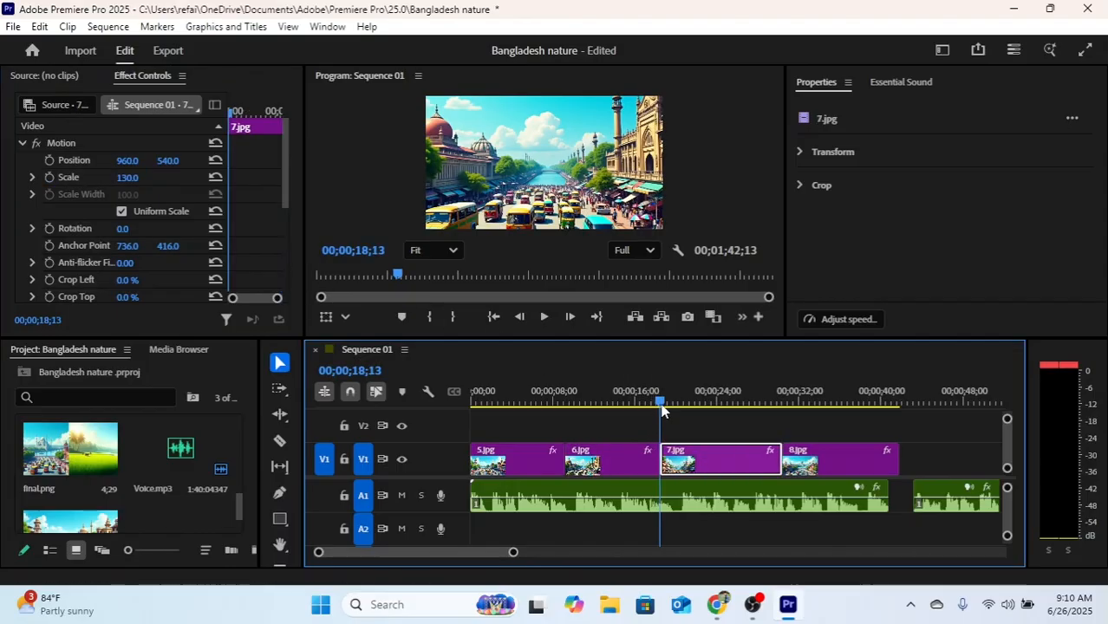
{"action": "left_click", "coordinate": [48, 177]}
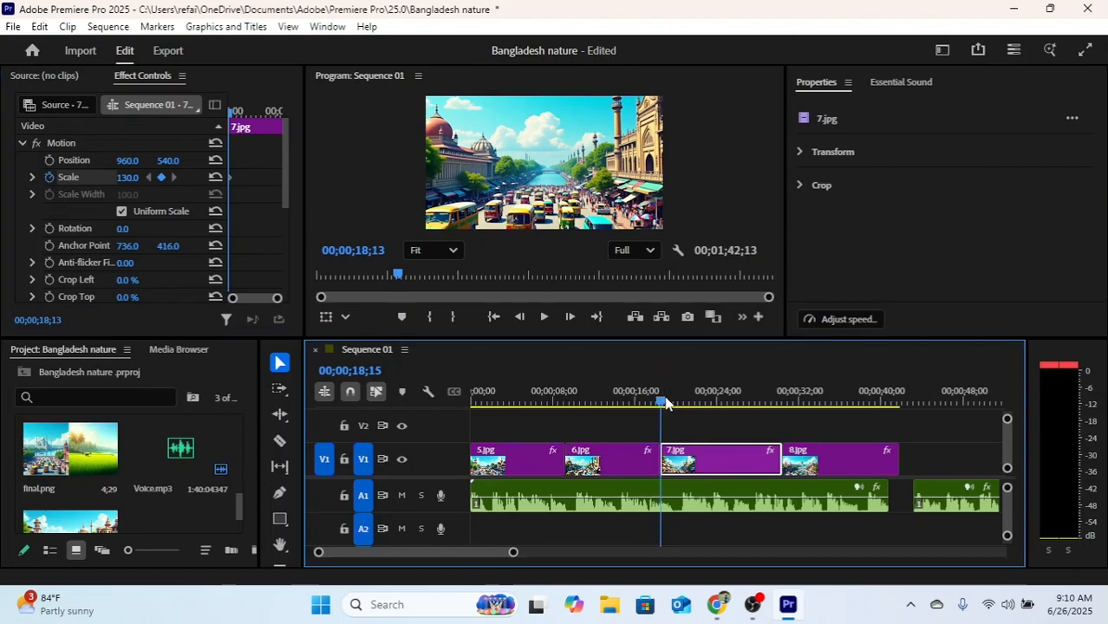
{"action": "left_click_drag", "start_coordinate": [740, 408], "coordinate": [781, 418]}
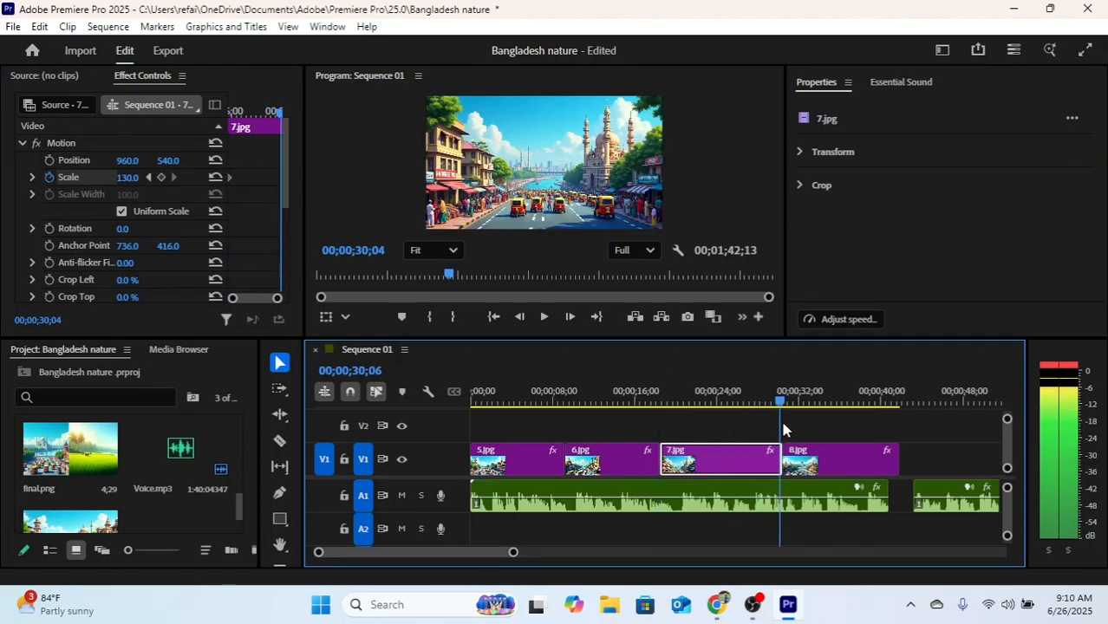
{"action": "left_click", "coordinate": [130, 178]}
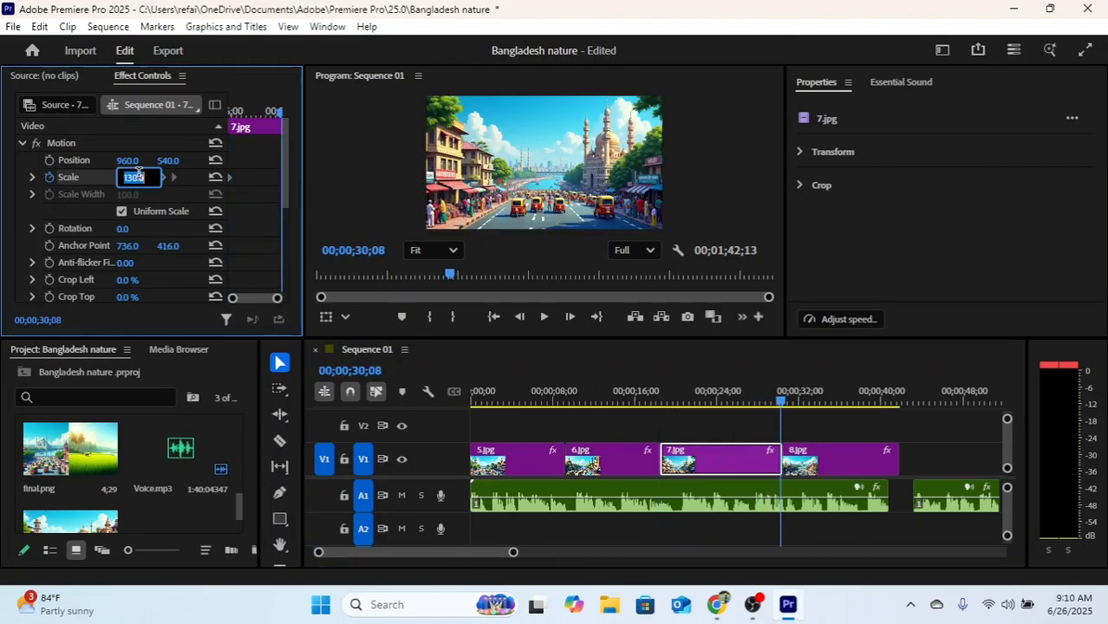
{"action": "type", "text": "150"}
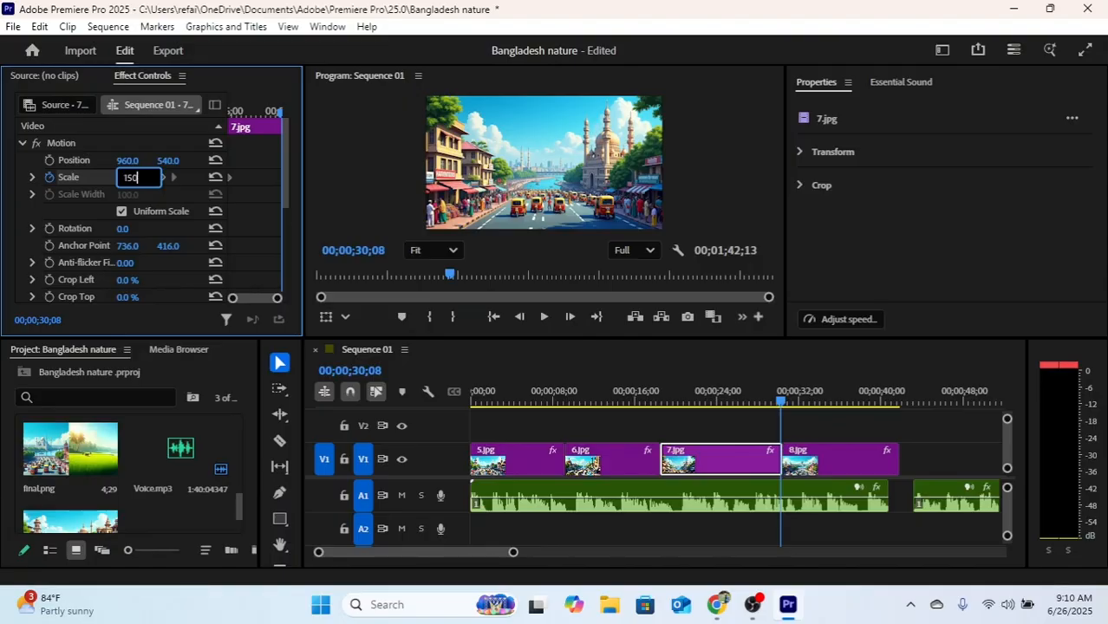
{"action": "key", "text": "Return"}
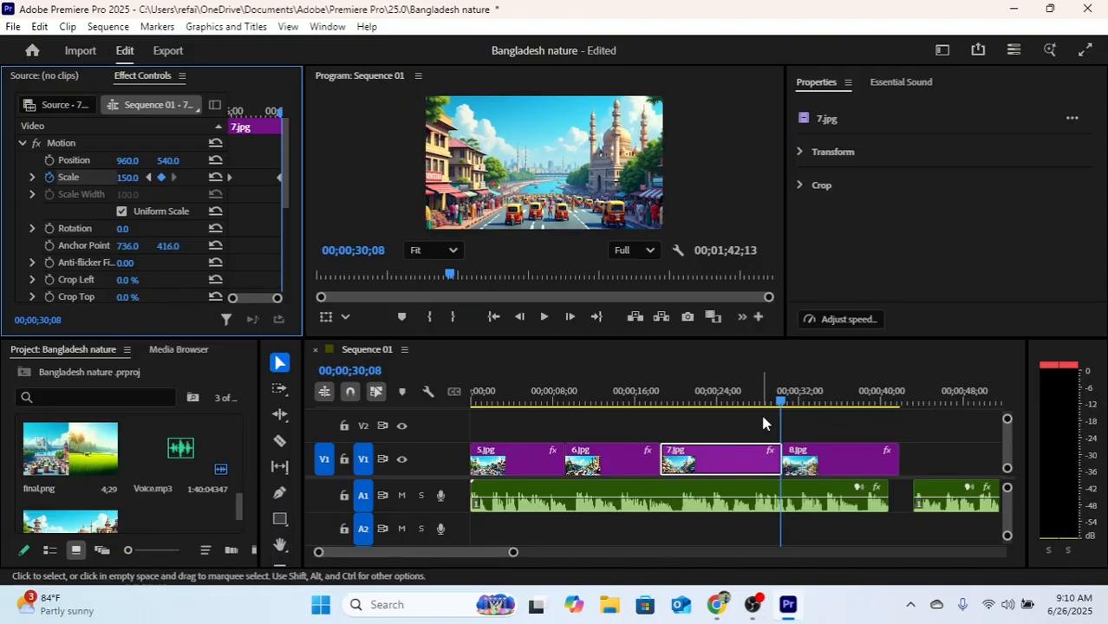
Add a Scale keyframe at the start of the 8.jpg clip, at 00;00;30;15
{"action": "left_click", "coordinate": [802, 460]}
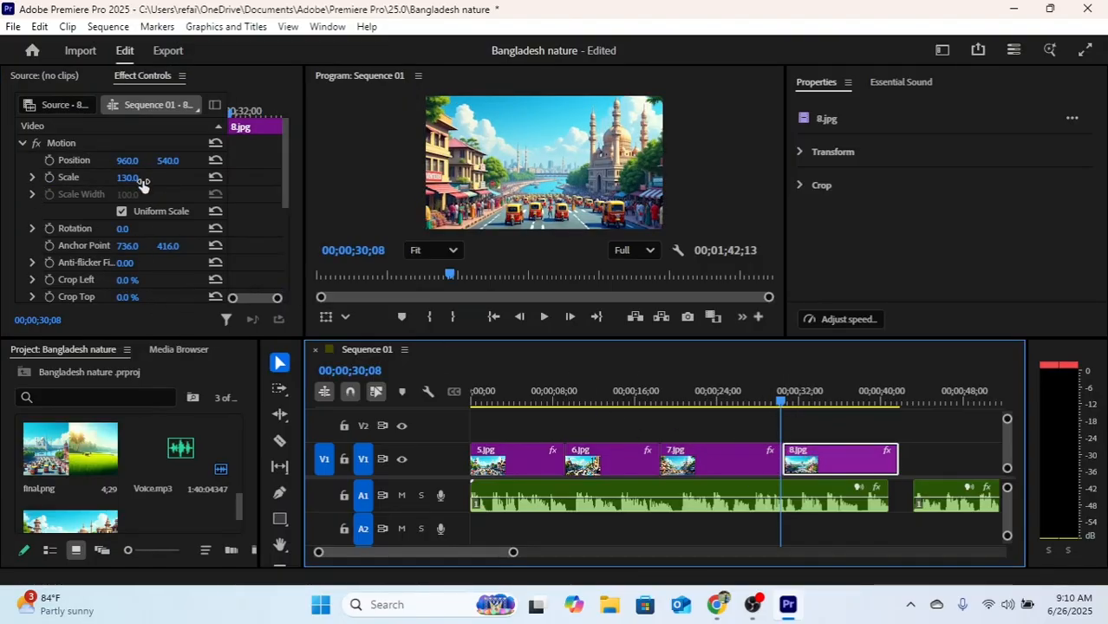
{"action": "left_click", "coordinate": [786, 404]}
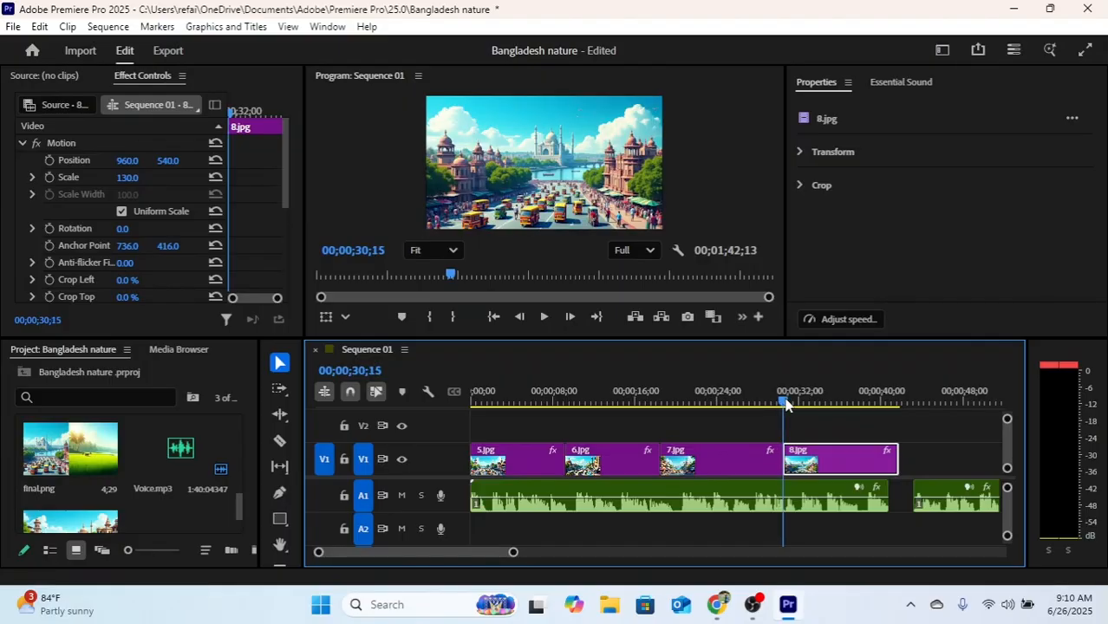
{"action": "key", "text": "Left"}
{"action": "key", "text": "Left"}
{"action": "key", "text": "Right"}
{"action": "key", "text": "Right"}
{"action": "left_click", "coordinate": [50, 178]}
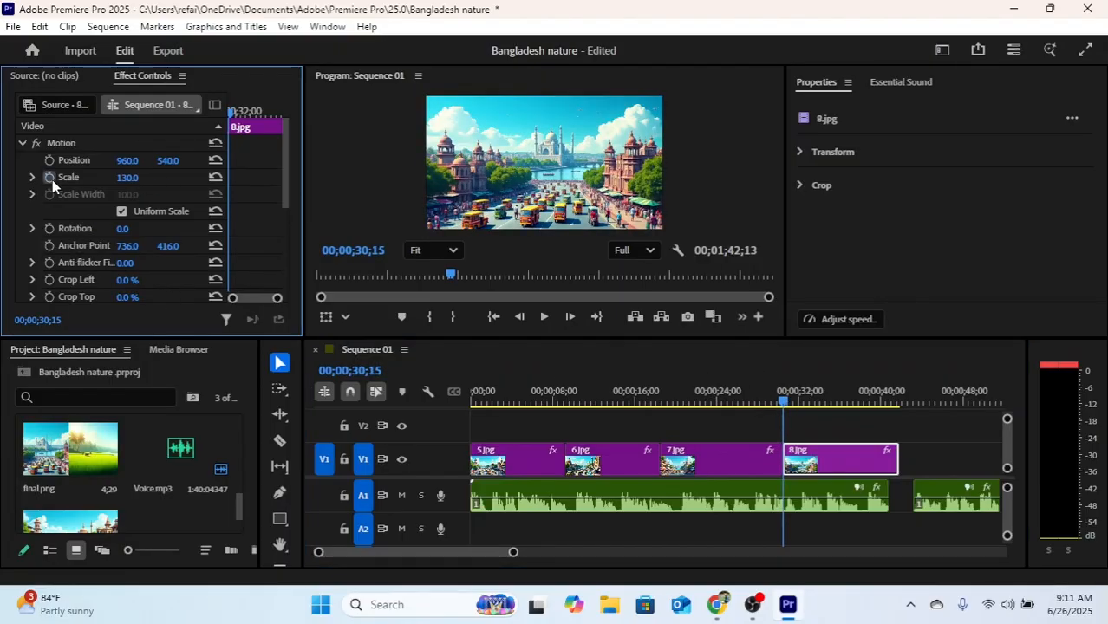
Add a Scale keyframe of 150 at the end of the 8.jpg clip, at 00;00;41;18
{"action": "left_click", "coordinate": [846, 401]}
{"action": "left_click_drag", "start_coordinate": [854, 424], "coordinate": [899, 441]}
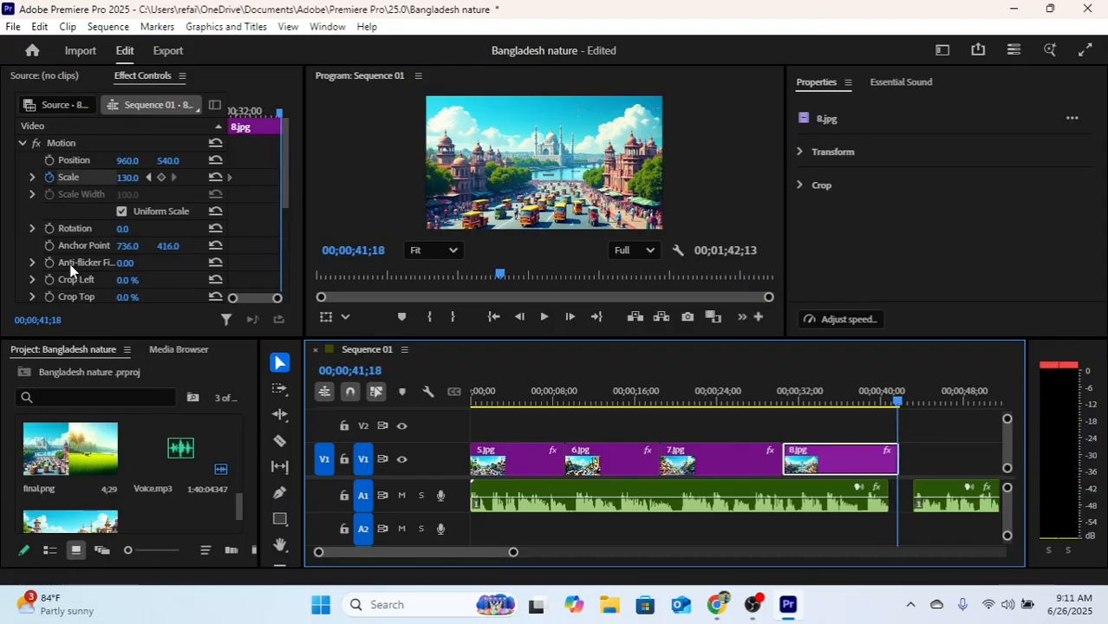
{"action": "left_click", "coordinate": [126, 177]}
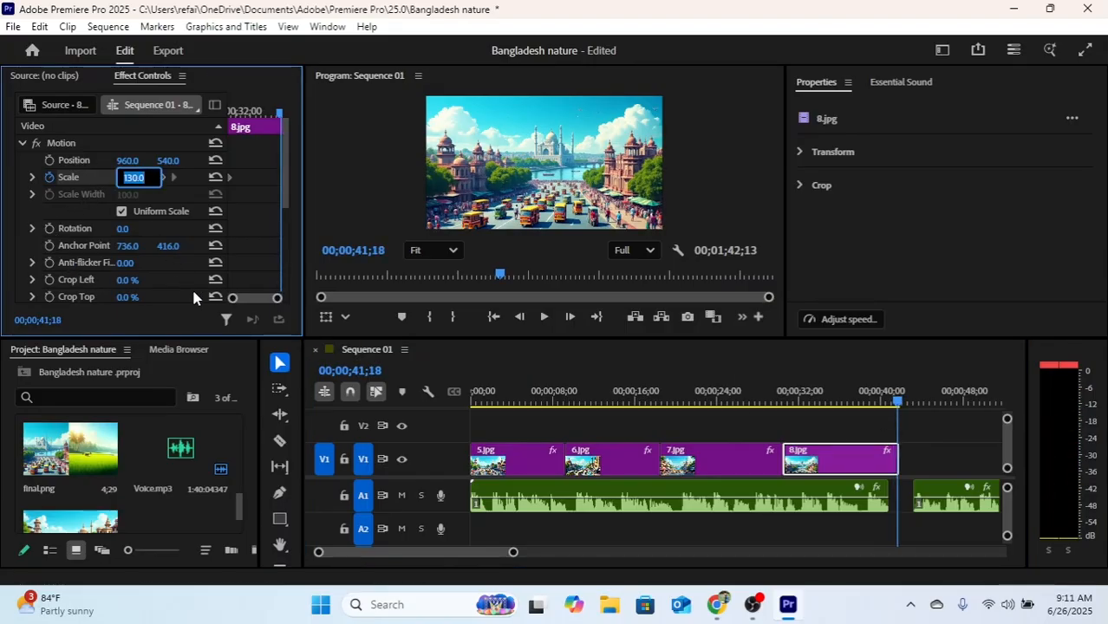
{"action": "type", "text": "150"}
{"action": "key", "text": "Return"}
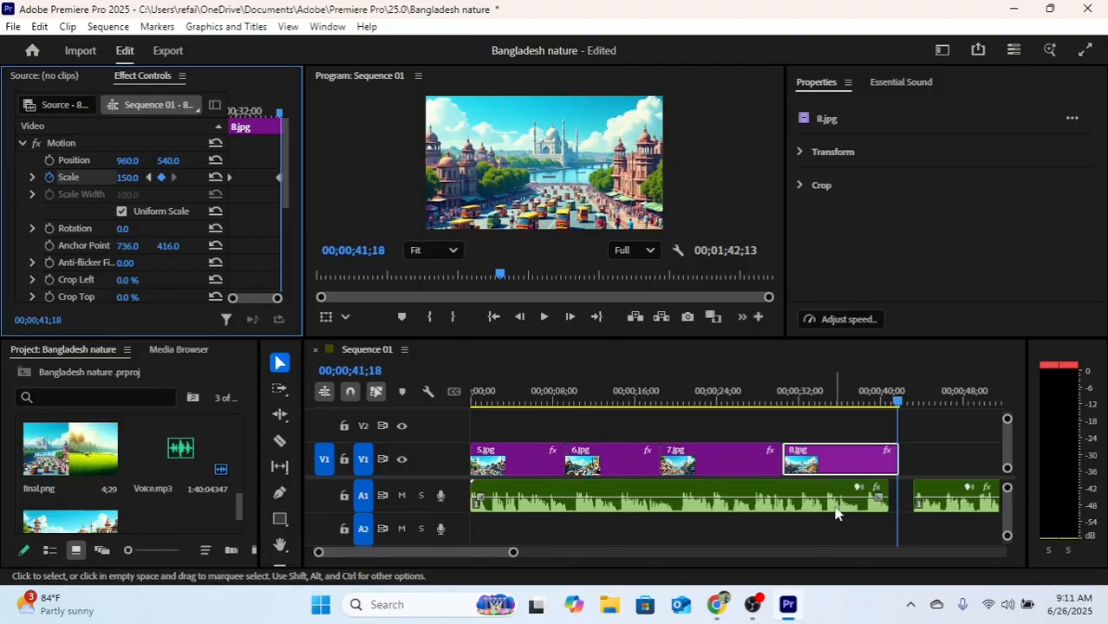
Check the image clips from the start of the sequence and move the playhead to 00;00;09;00, near the cut between 5.jpg and 6.jpg
{"action": "scroll", "coordinate": [833, 511], "scroll_direction": "down", "scroll_amount": 5}
{"action": "scroll", "coordinate": [791, 509], "scroll_direction": "down", "scroll_amount": 1}
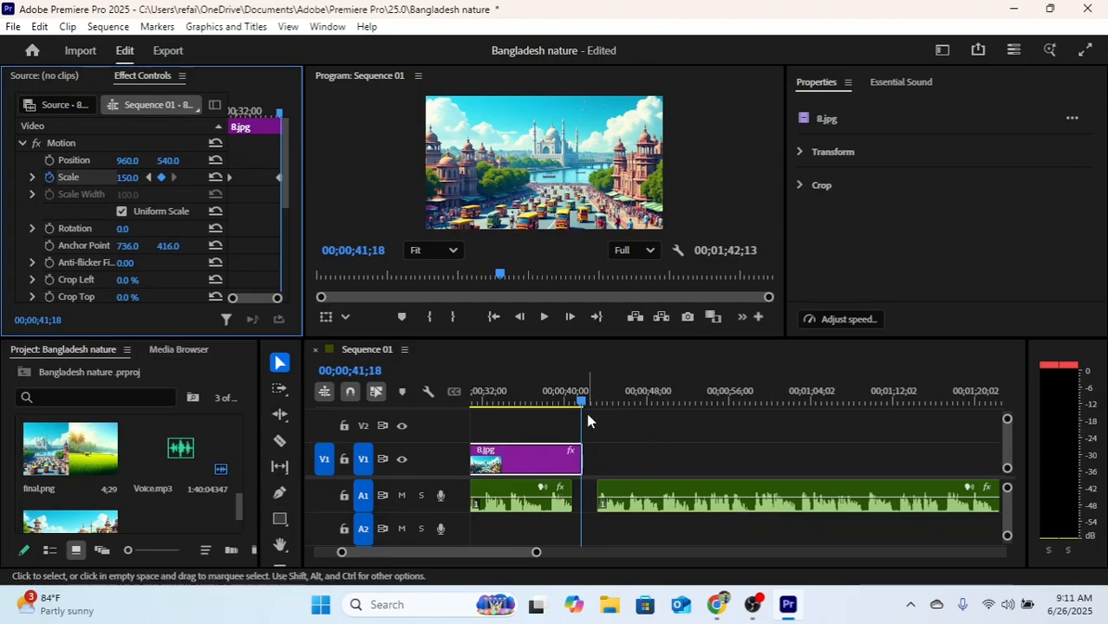
{"action": "left_click", "coordinate": [577, 455]}
{"action": "scroll", "coordinate": [644, 488], "scroll_direction": "up", "scroll_amount": 6}
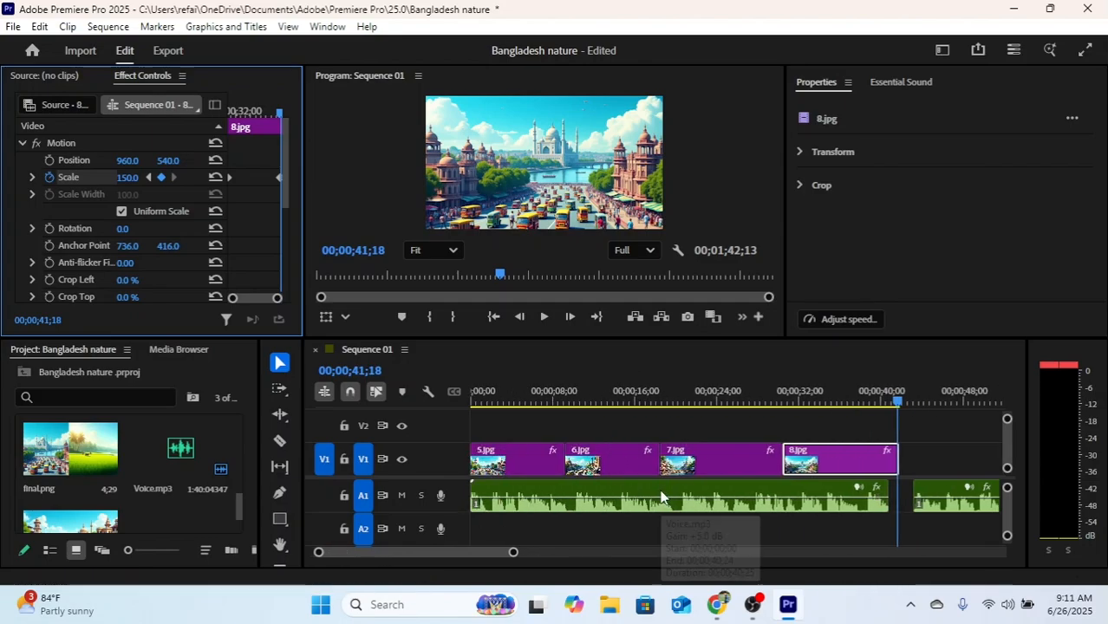
{"action": "left_click_drag", "start_coordinate": [727, 399], "coordinate": [445, 443]}
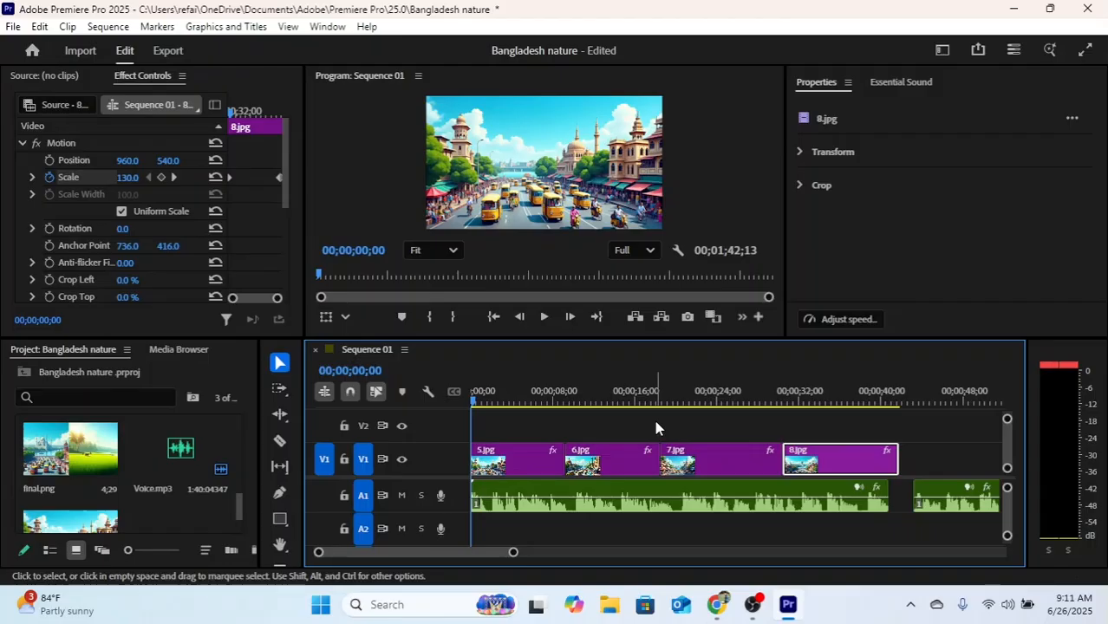
{"action": "left_click_drag", "start_coordinate": [513, 555], "coordinate": [618, 555]}
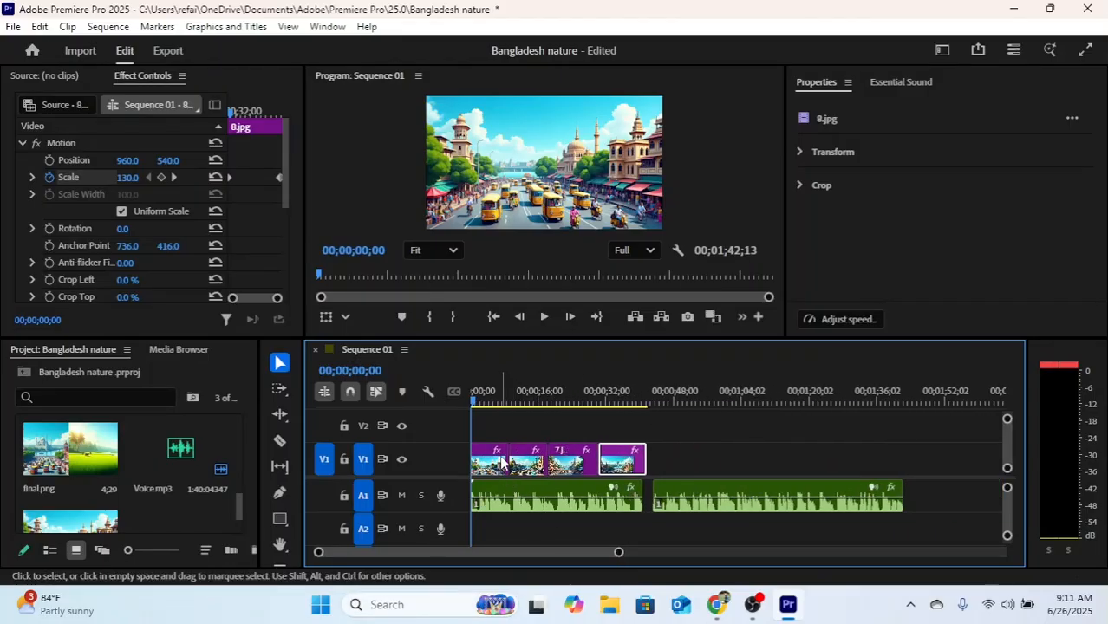
{"action": "mouse_move", "coordinate": [491, 404]}
{"action": "left_mouse_down"}
{"action": "mouse_move", "coordinate": [531, 402]}
{"action": "mouse_move", "coordinate": [502, 402]}
{"action": "mouse_move", "coordinate": [512, 405]}
{"action": "left_mouse_up"}
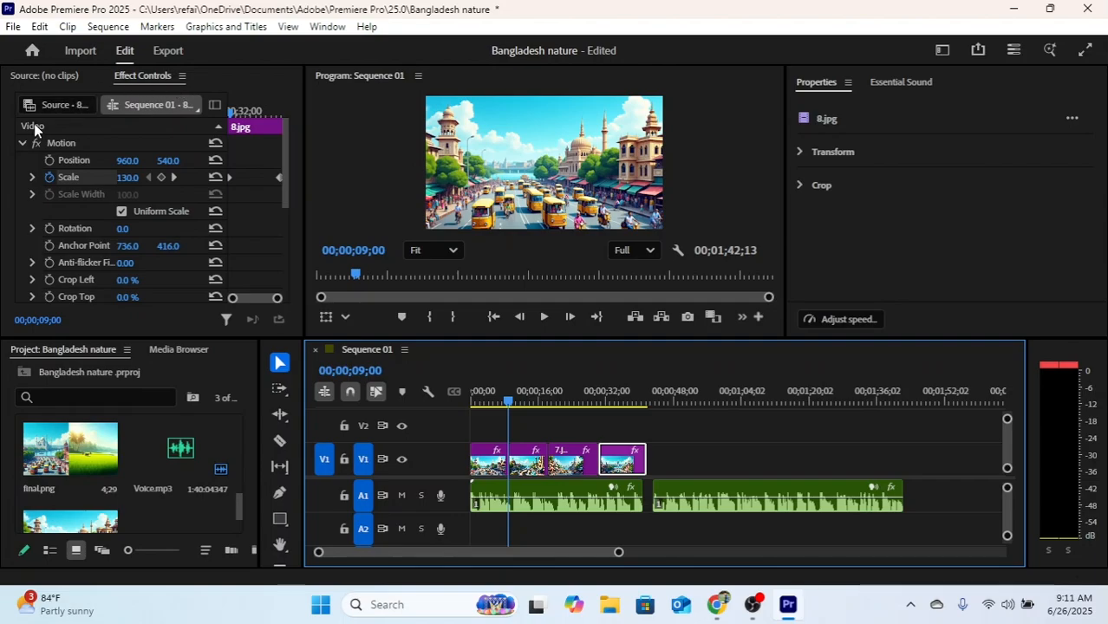
Collapse the Motion settings of the 8.jpg clip and bring up the effects library
{"action": "left_click", "coordinate": [27, 145]}
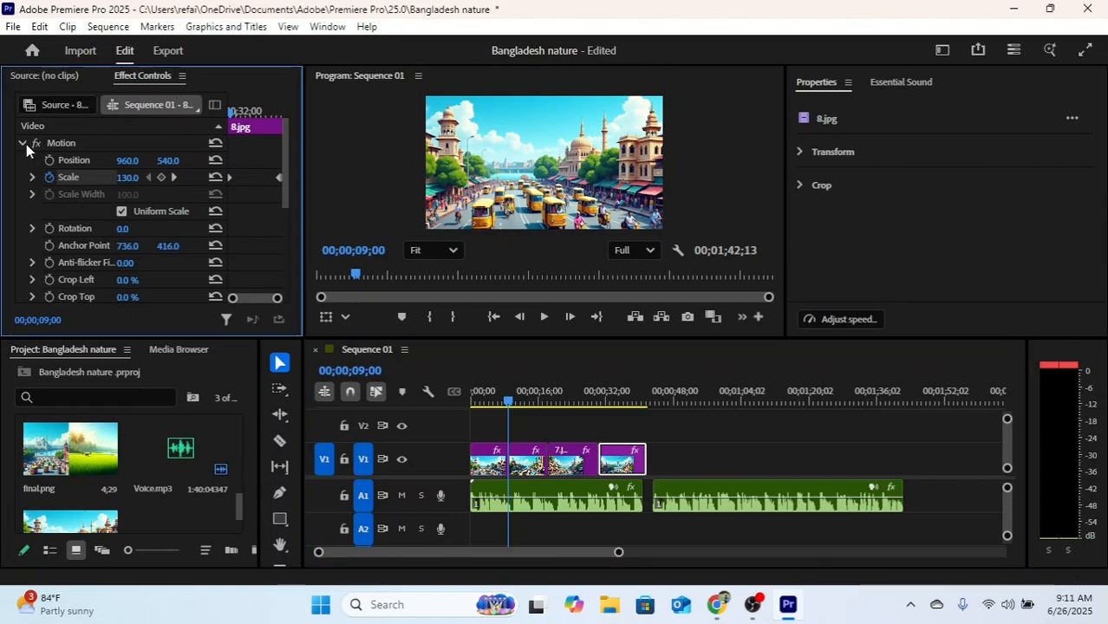
{"action": "left_click", "coordinate": [159, 352]}
{"action": "left_click", "coordinate": [115, 349]}
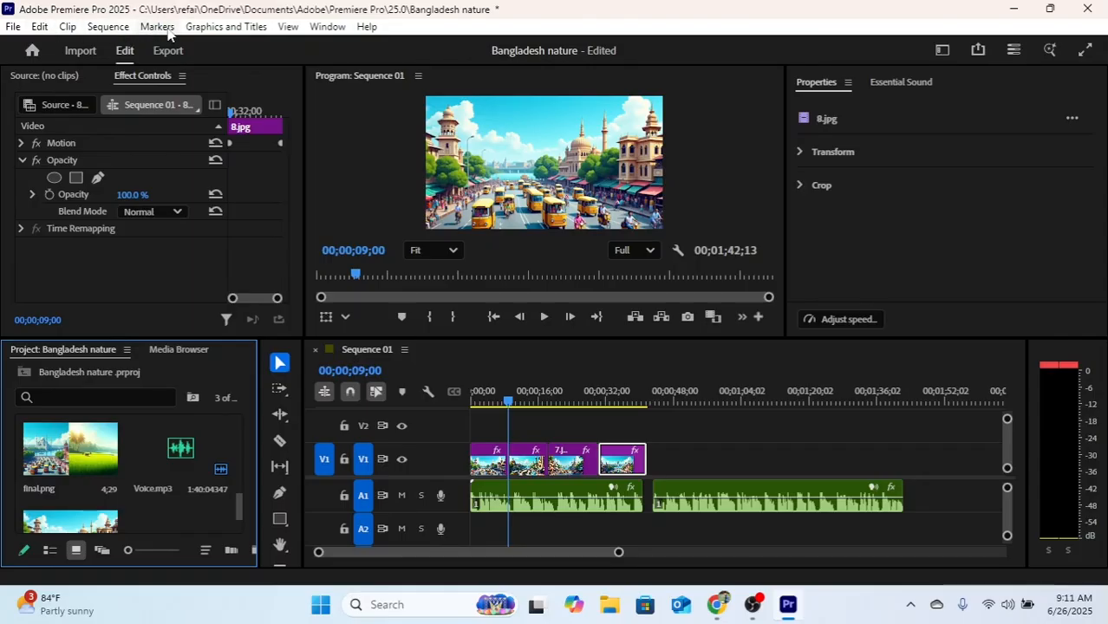
{"action": "left_click", "coordinate": [328, 27]}
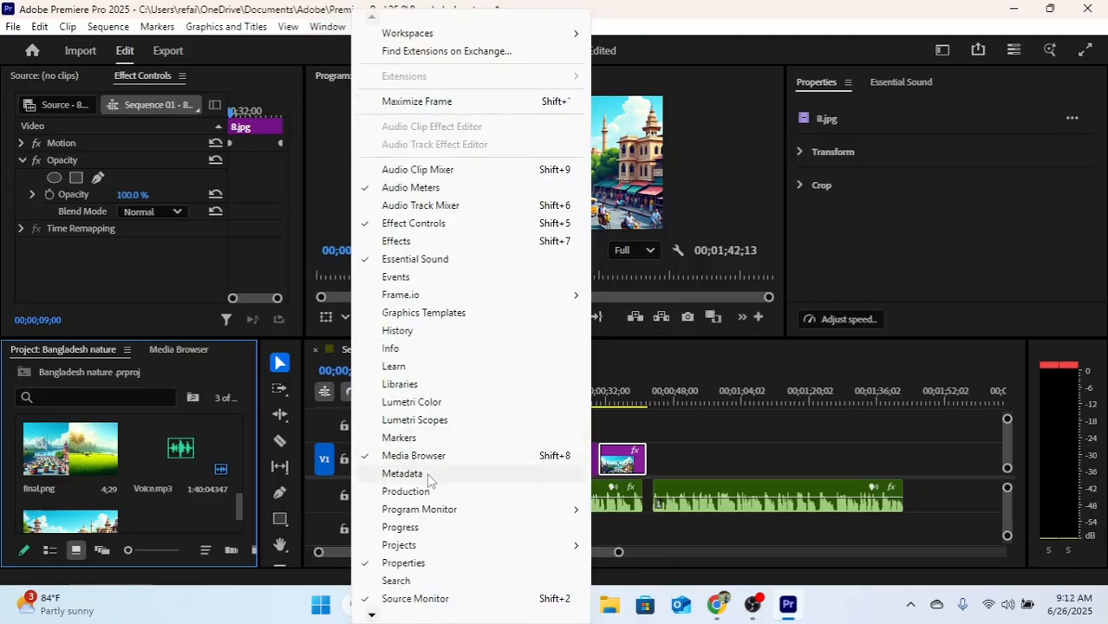
{"action": "left_click", "coordinate": [397, 242]}
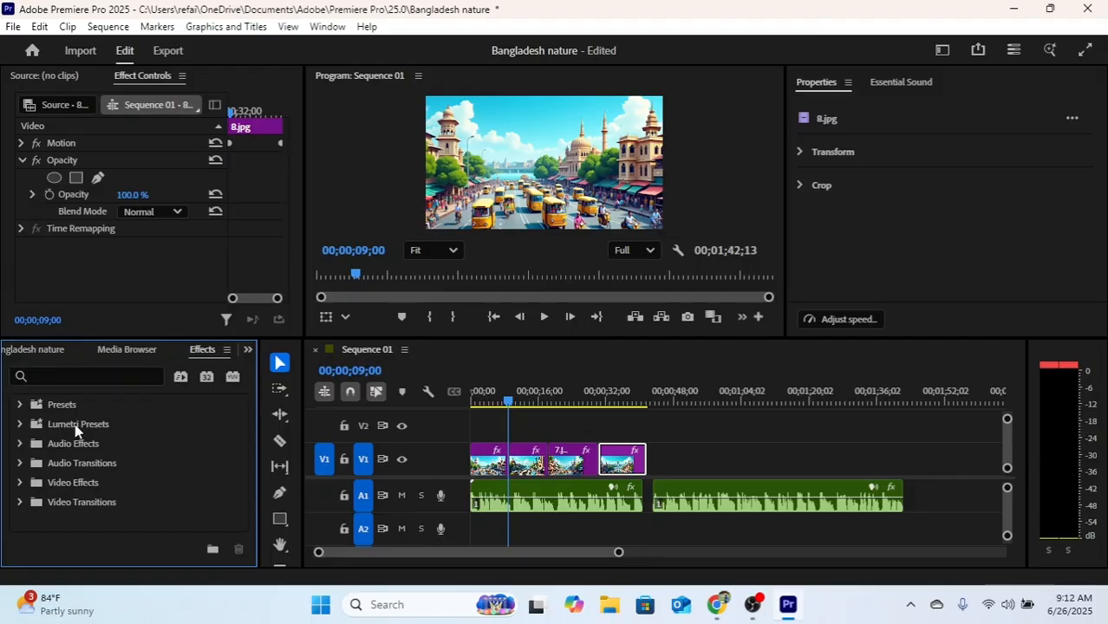
Search the effects for "dip to black", examine its place among the video transitions, and clear the search
{"action": "left_click", "coordinate": [55, 374]}
{"action": "type", "text": "d"}
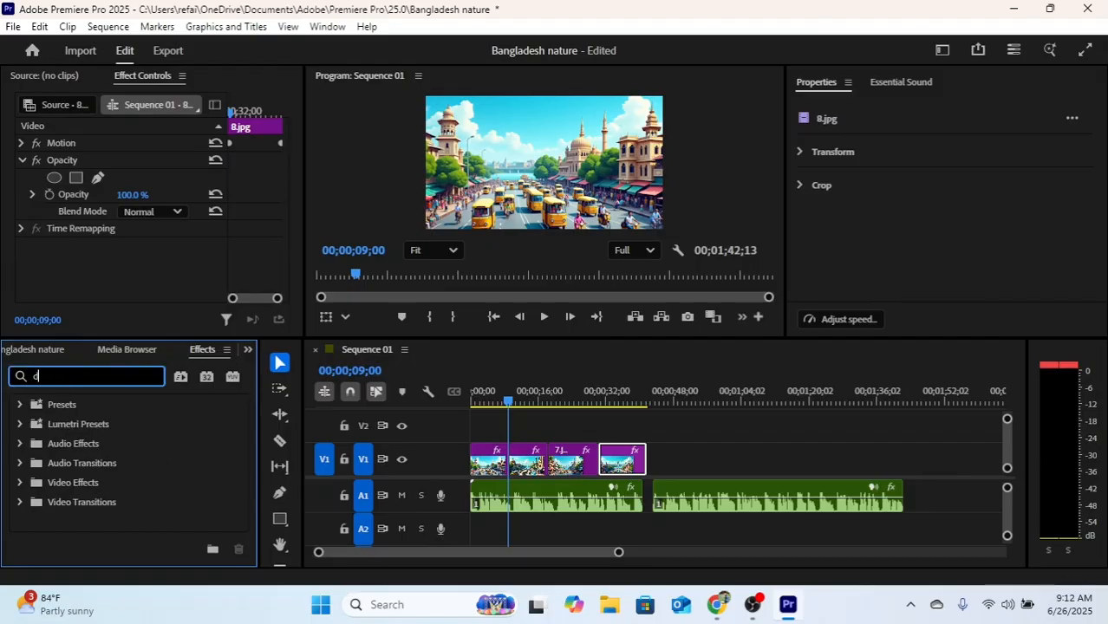
{"action": "type", "text": "ip to black"}
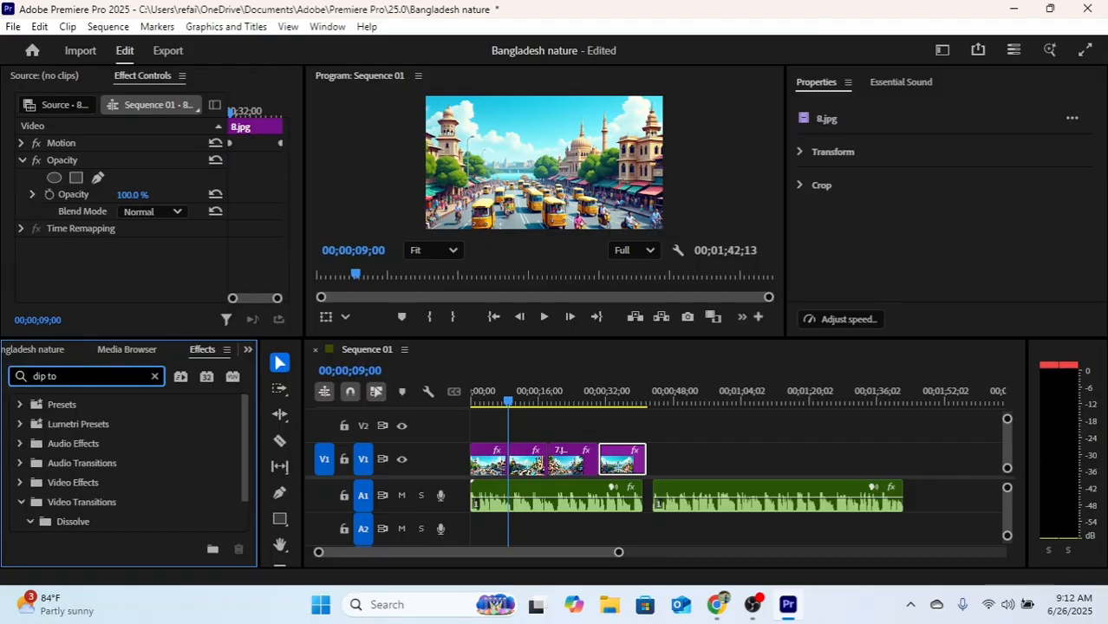
{"action": "key", "text": "Return"}
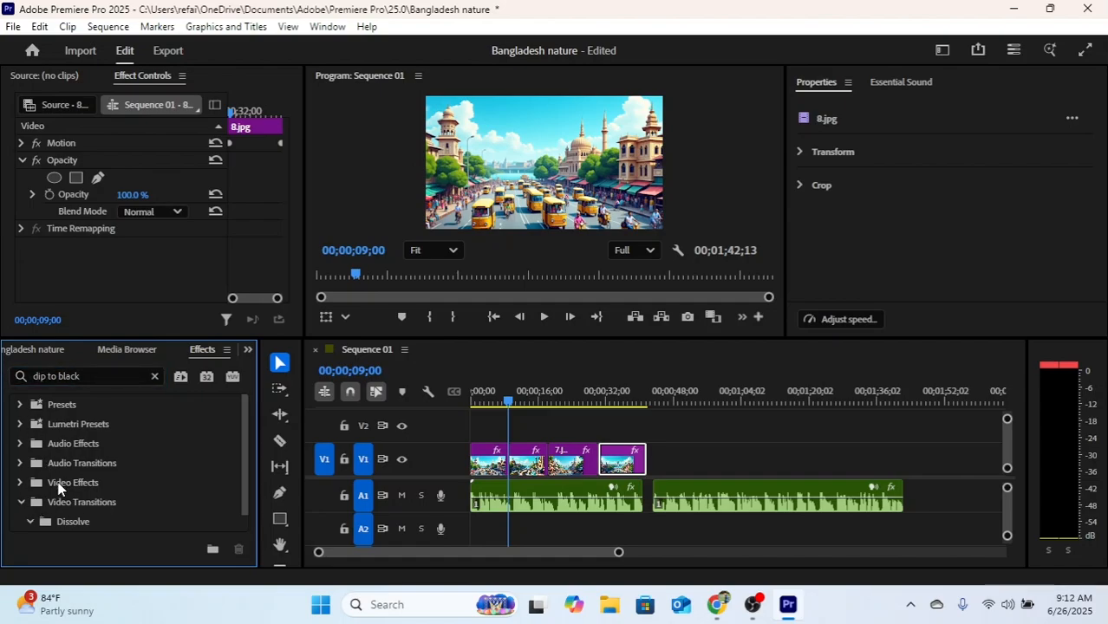
{"action": "left_click", "coordinate": [23, 504]}
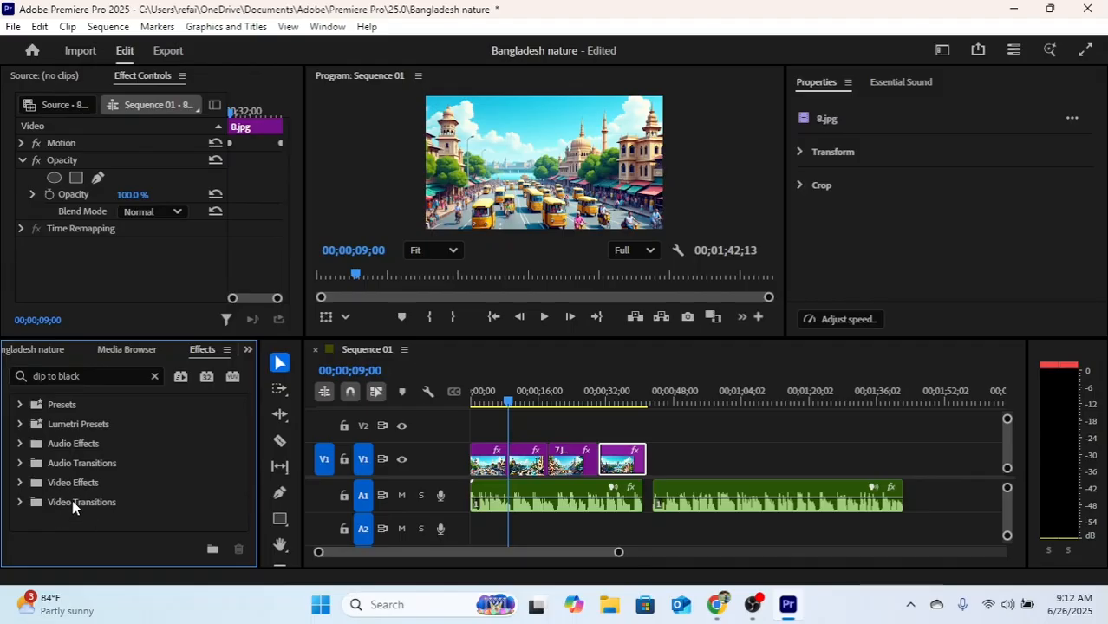
{"action": "left_click", "coordinate": [20, 503]}
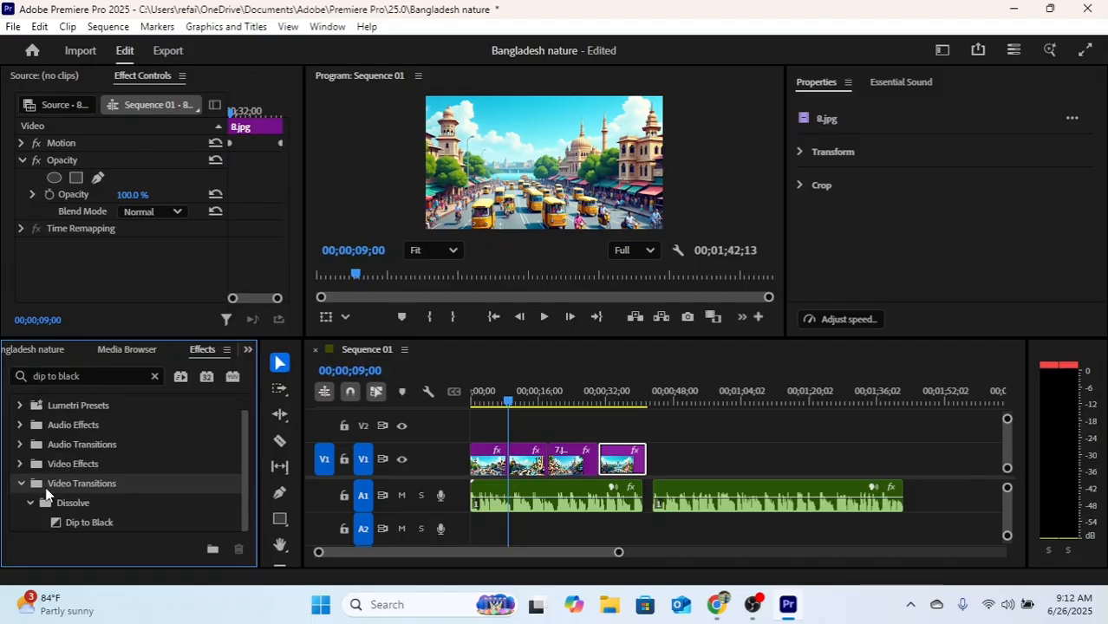
{"action": "left_click", "coordinate": [45, 504]}
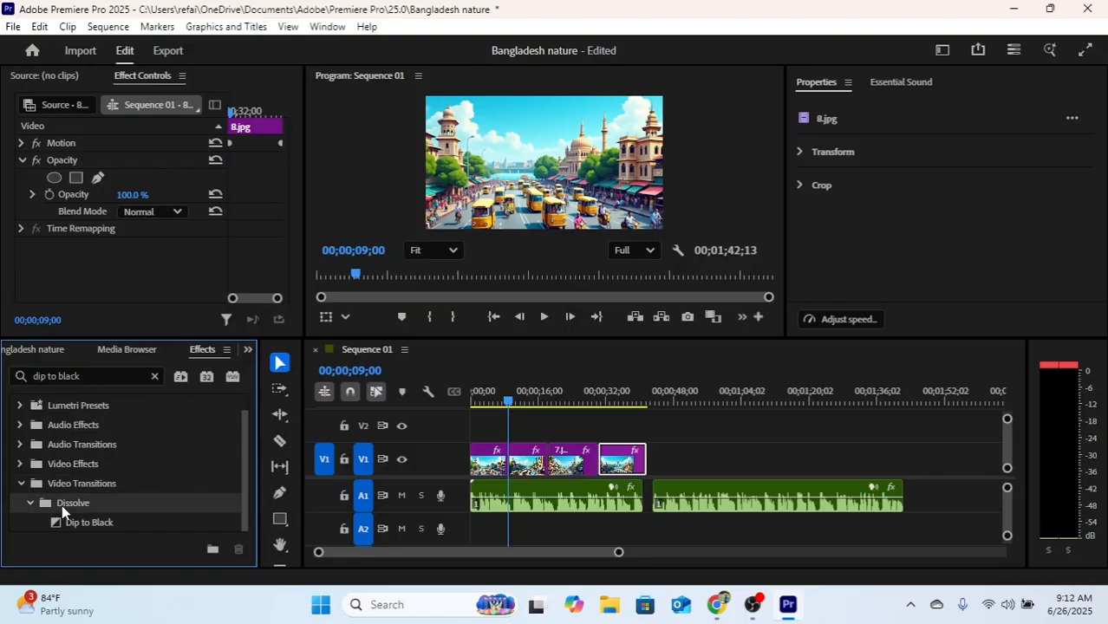
{"action": "left_click", "coordinate": [32, 504]}
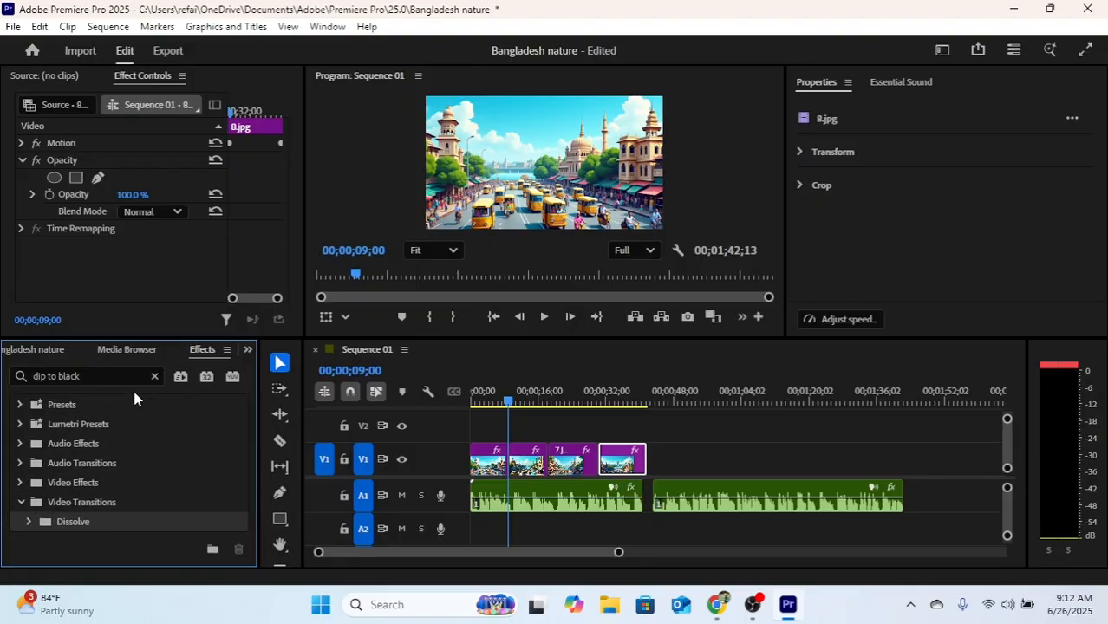
{"action": "left_click", "coordinate": [153, 378]}
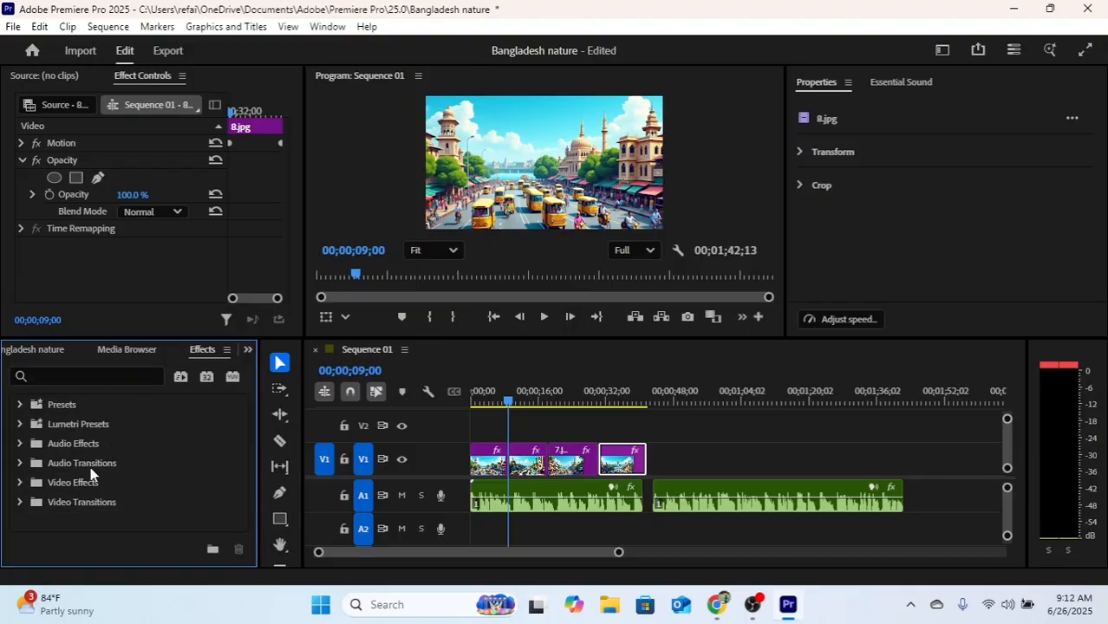
Apply the Dip to Black transition from the Dissolve video transitions to the cut between 5.jpg and 6.jpg
{"action": "left_click", "coordinate": [20, 503]}
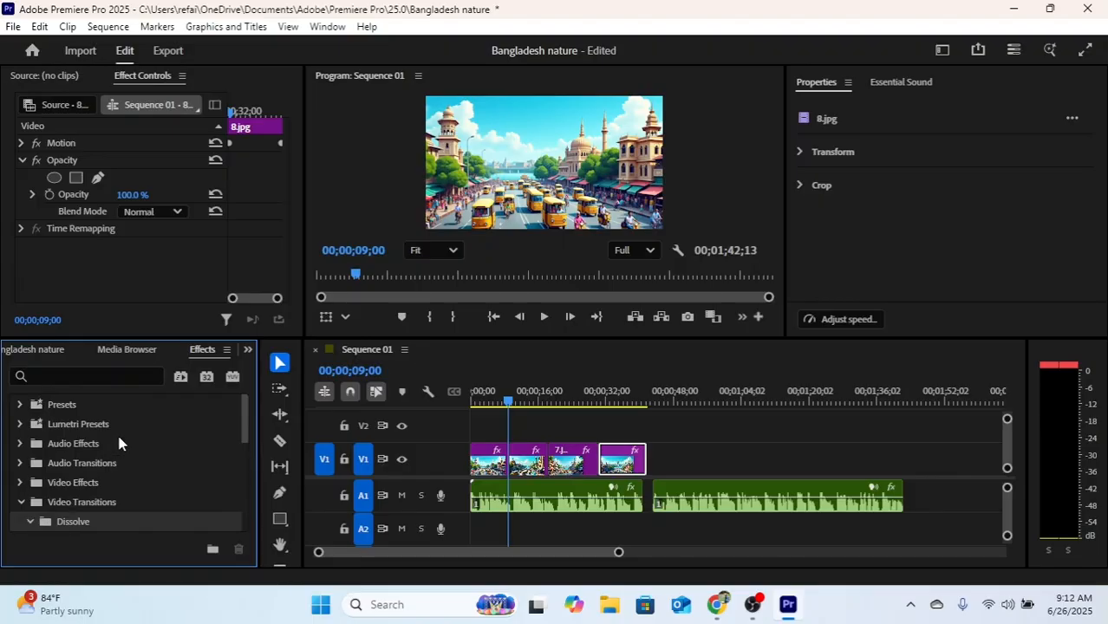
{"action": "left_click", "coordinate": [28, 522]}
{"action": "scroll", "coordinate": [98, 476], "scroll_direction": "down", "scroll_amount": 3}
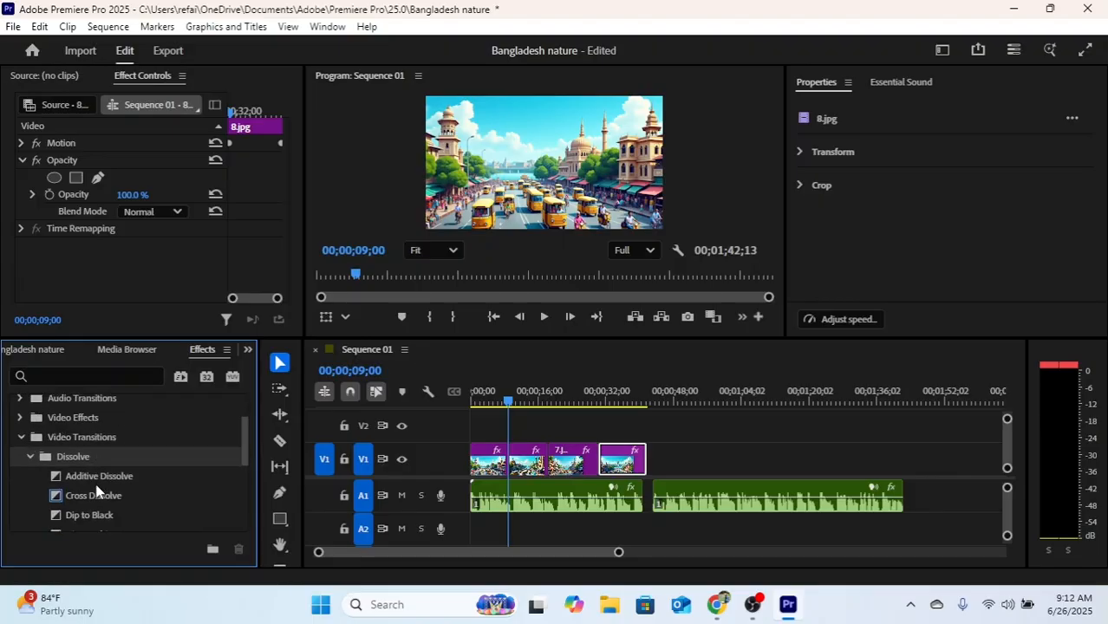
{"action": "scroll", "coordinate": [95, 491], "scroll_direction": "down", "scroll_amount": 2}
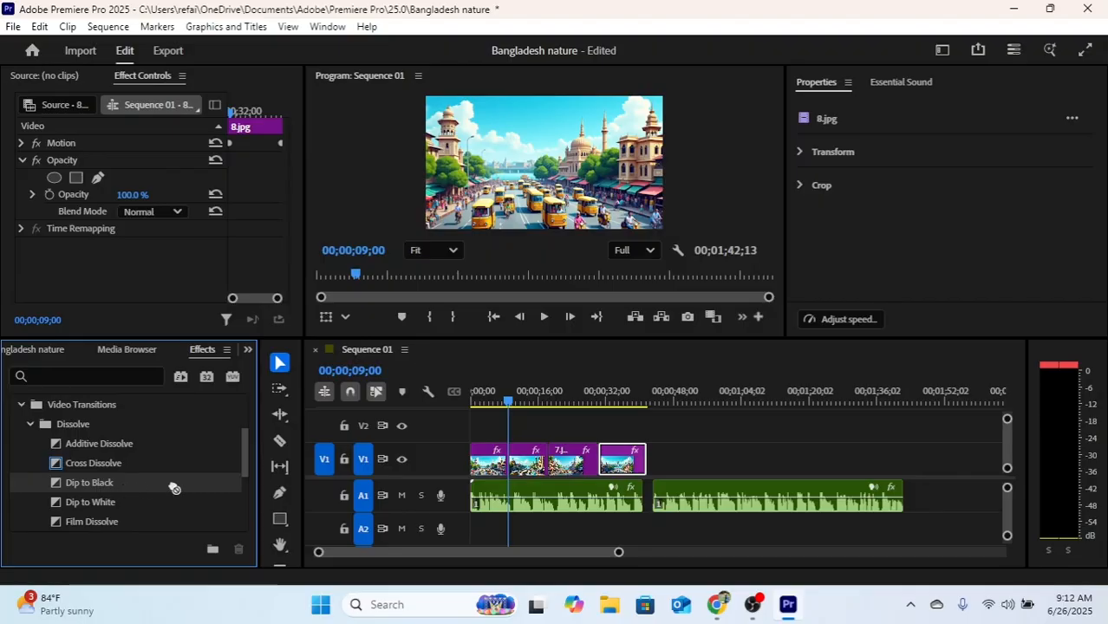
{"action": "left_click_drag", "start_coordinate": [174, 488], "coordinate": [505, 453]}
Play the sequence from 00;00;05;28 to preview the Dip to Black transition between 5.jpg and 6.jpg
{"action": "left_click_drag", "start_coordinate": [506, 402], "coordinate": [492, 404]}
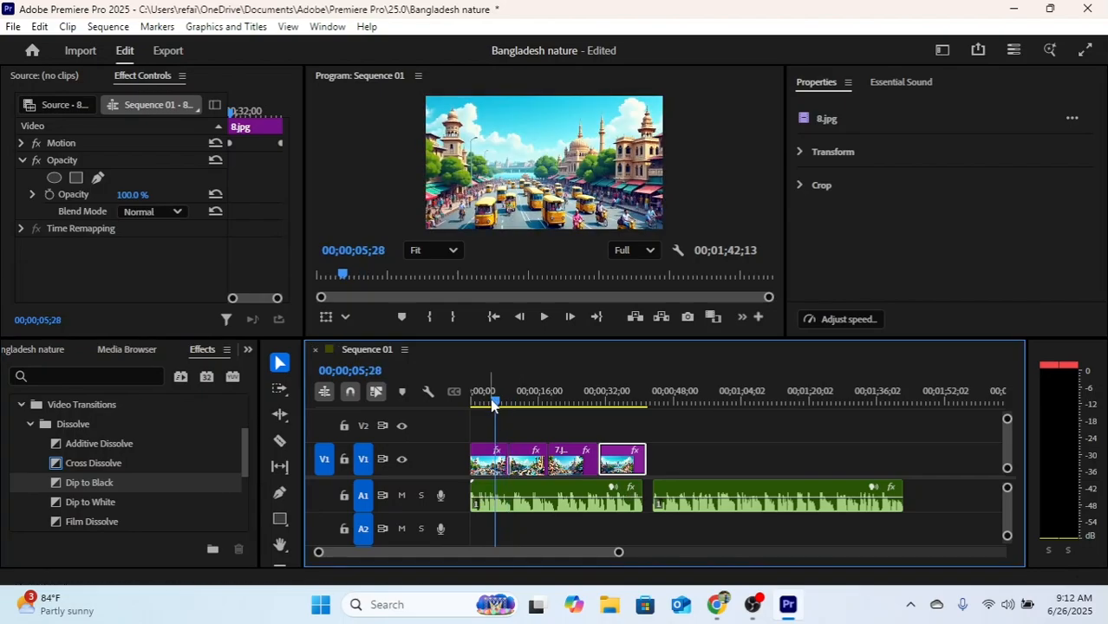
{"action": "scroll", "coordinate": [569, 508], "scroll_direction": "up", "scroll_amount": 8, "text": "alt"}
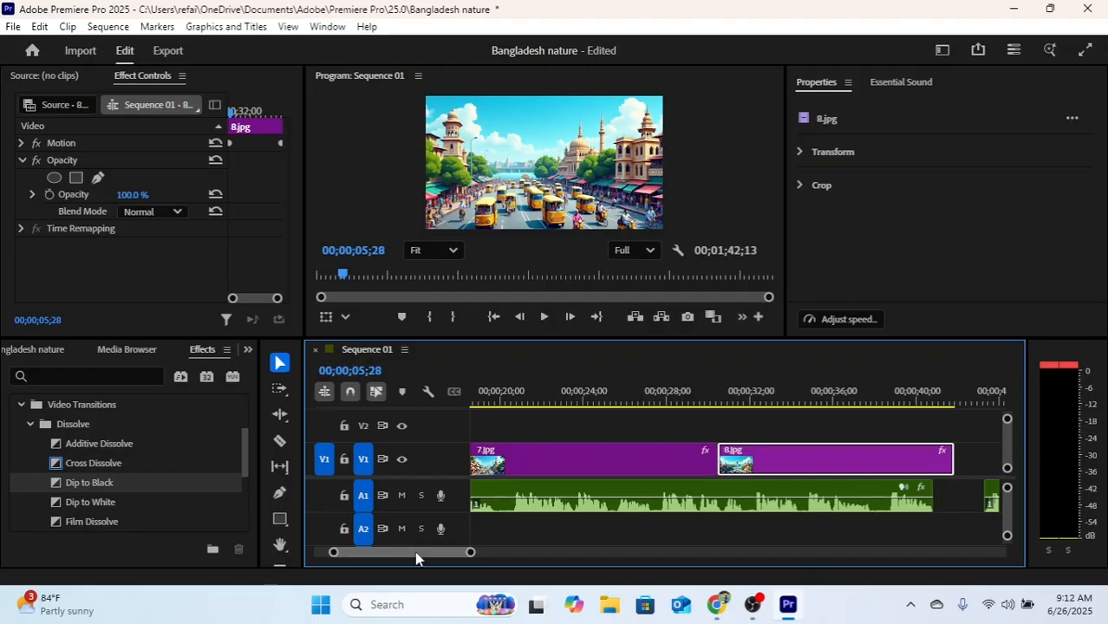
{"action": "left_click_drag", "start_coordinate": [417, 555], "coordinate": [400, 555]}
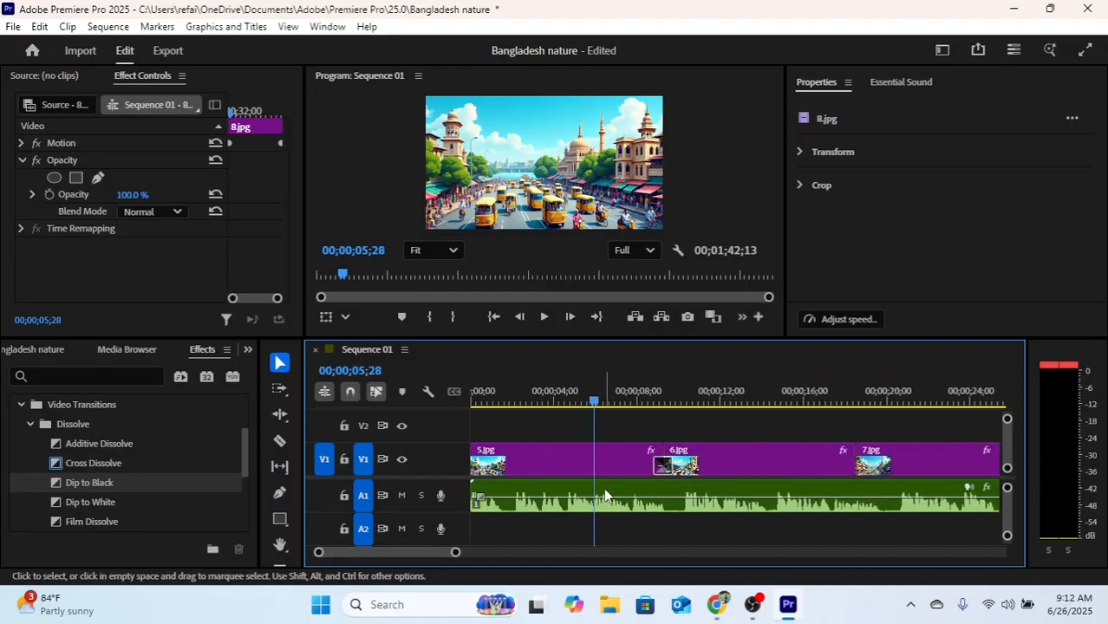
{"action": "left_click", "coordinate": [664, 466]}
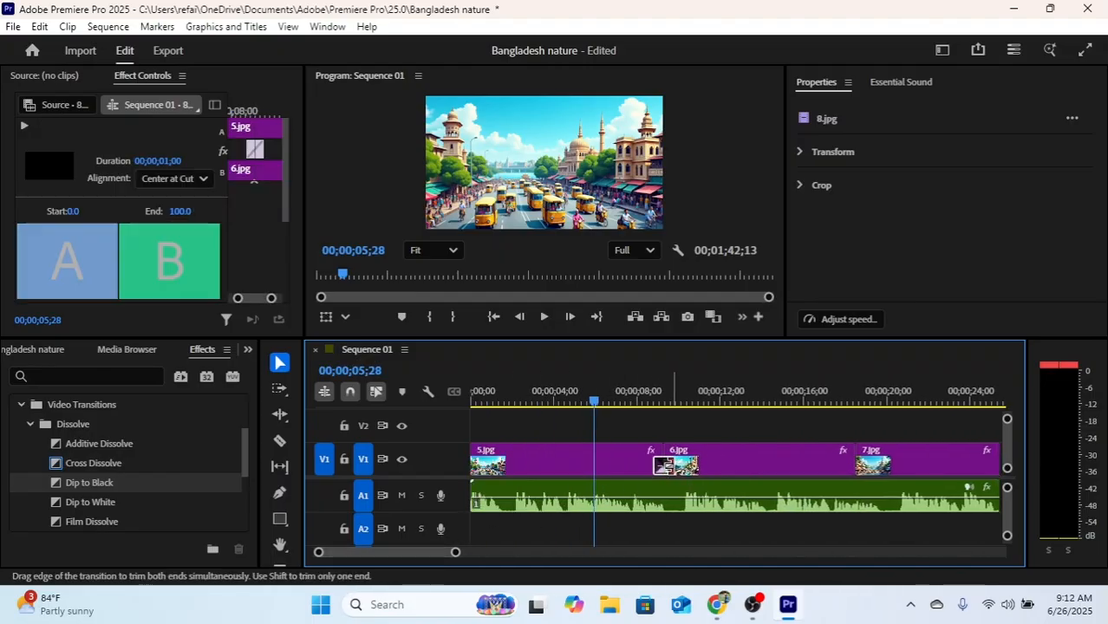
{"action": "left_click", "coordinate": [648, 423]}
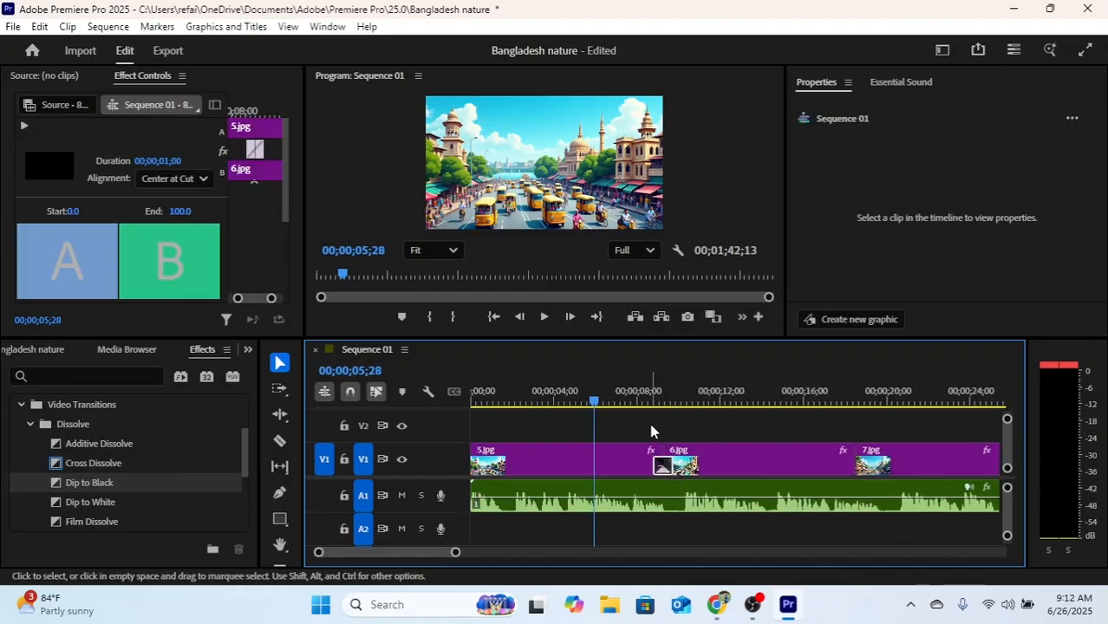
{"action": "key", "text": "space"}
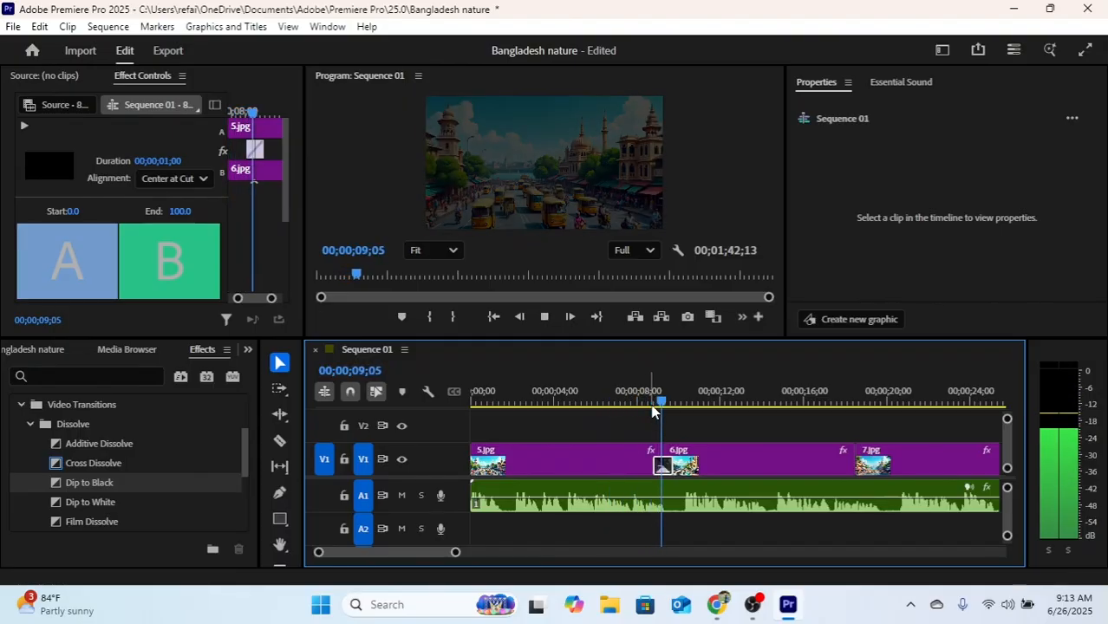
{"action": "key", "text": "space"}
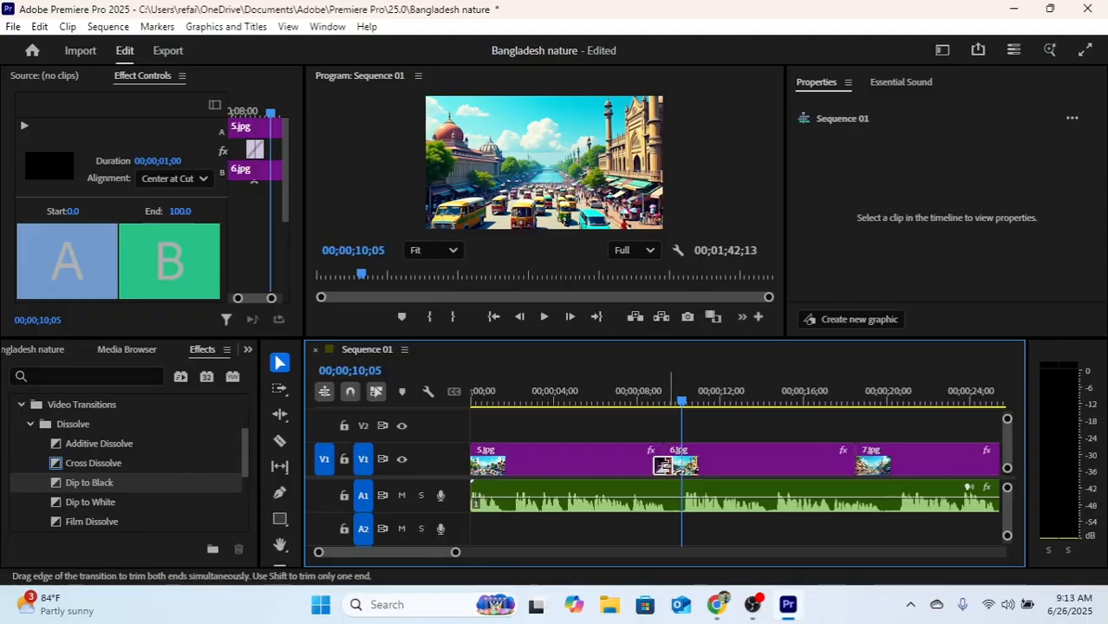
Lengthen the Dip to Black transition between 5.jpg and 6.jpg to 00;00;02;12 and play it back
{"action": "mouse_move", "coordinate": [663, 466]}
{"action": "left_mouse_down"}
{"action": "mouse_move", "coordinate": [693, 465]}
{"action": "mouse_move", "coordinate": [680, 468]}
{"action": "left_mouse_up"}
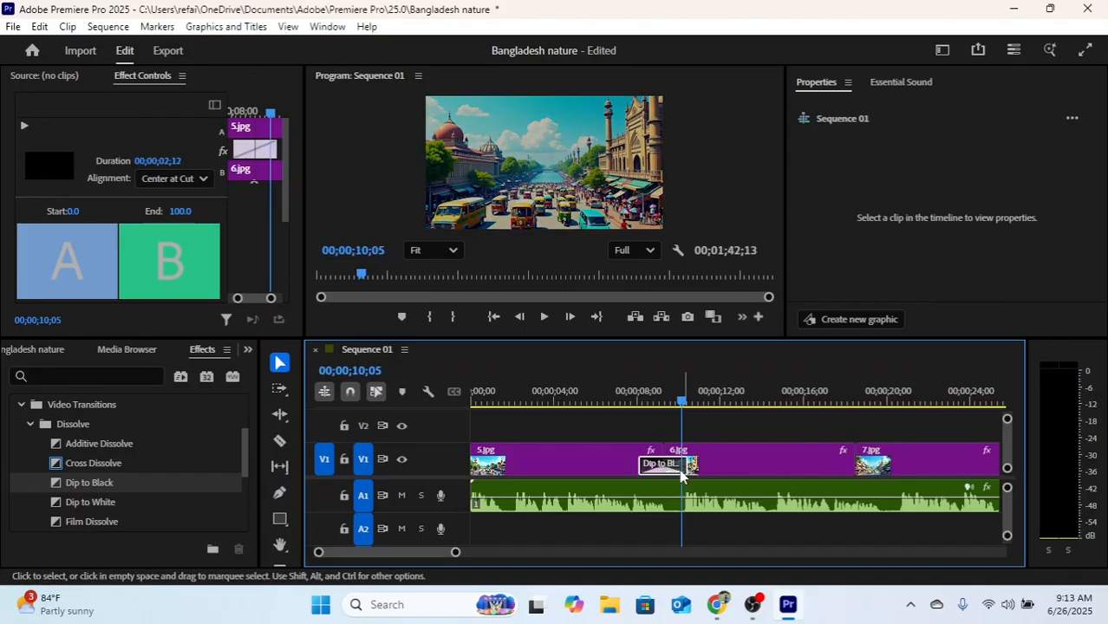
{"action": "left_click", "coordinate": [544, 401]}
{"action": "key", "text": "space"}
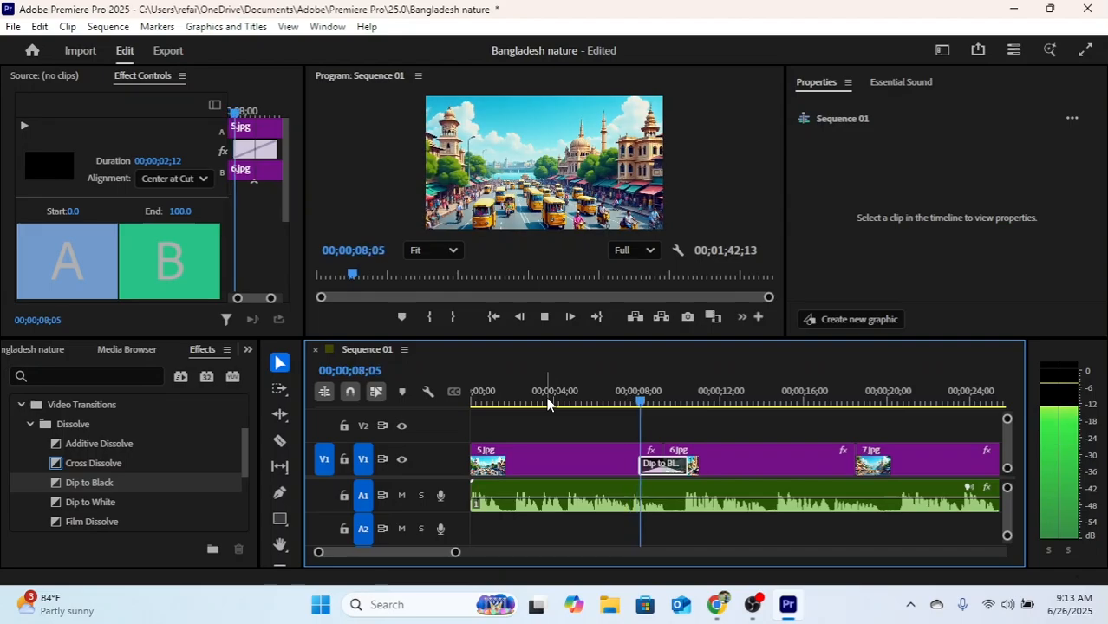
{"action": "key", "text": "space"}
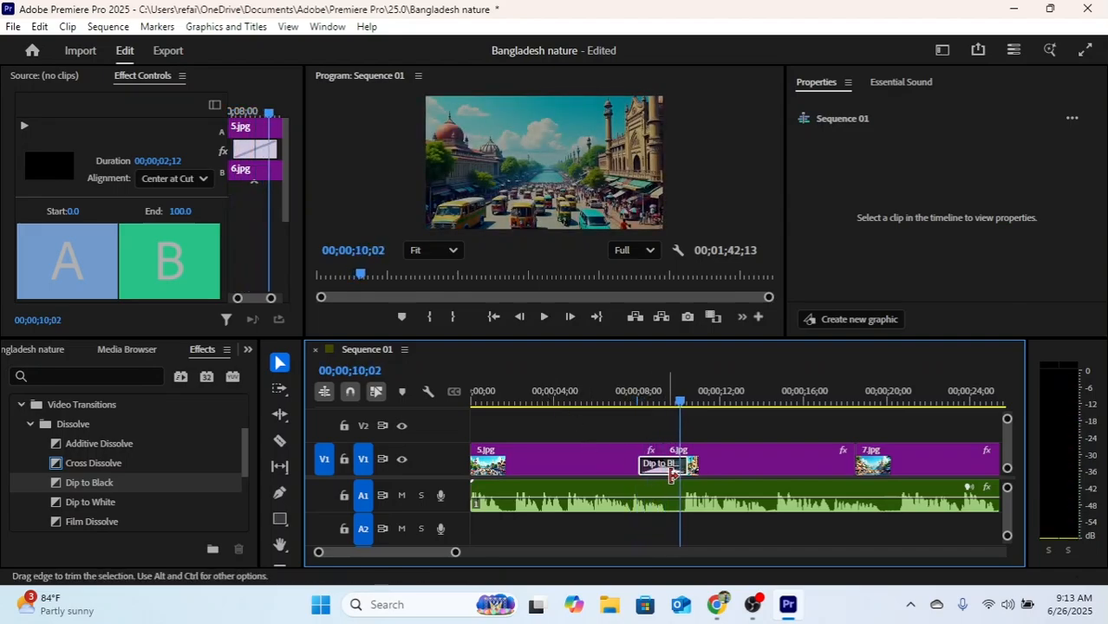
Set the duration of the Dip to Black transition between 5.jpg and 6.jpg to 00;00;01;18 and preview it
{"action": "left_click_drag", "start_coordinate": [687, 467], "coordinate": [678, 467]}
{"action": "left_click", "coordinate": [653, 405]}
{"action": "key", "text": "space"}
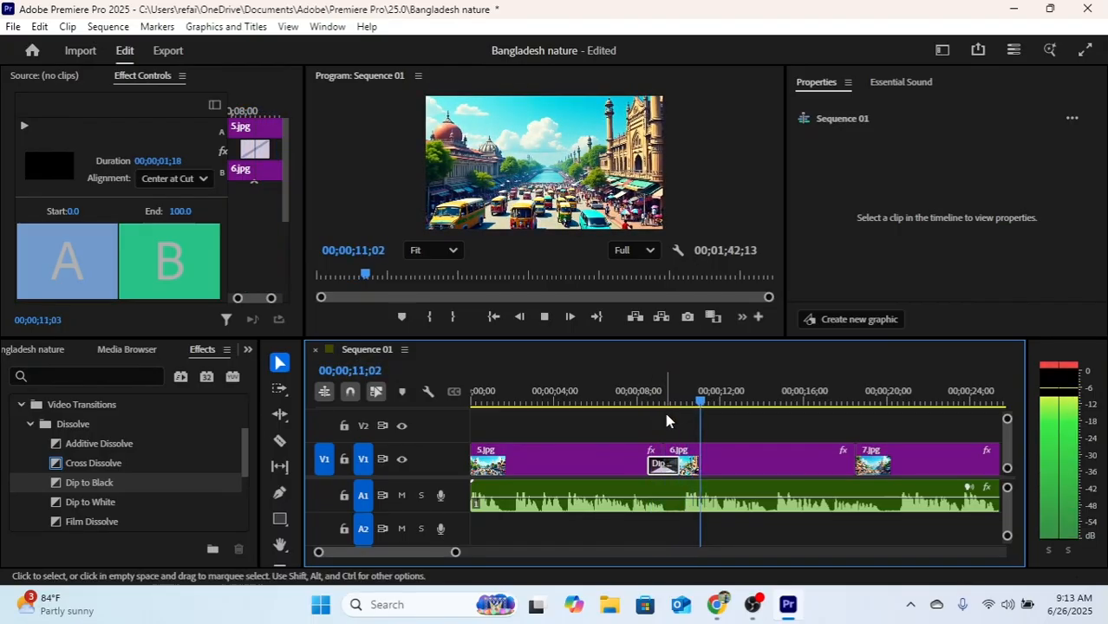
{"action": "scroll", "coordinate": [757, 503], "scroll_direction": "down", "scroll_amount": 2}
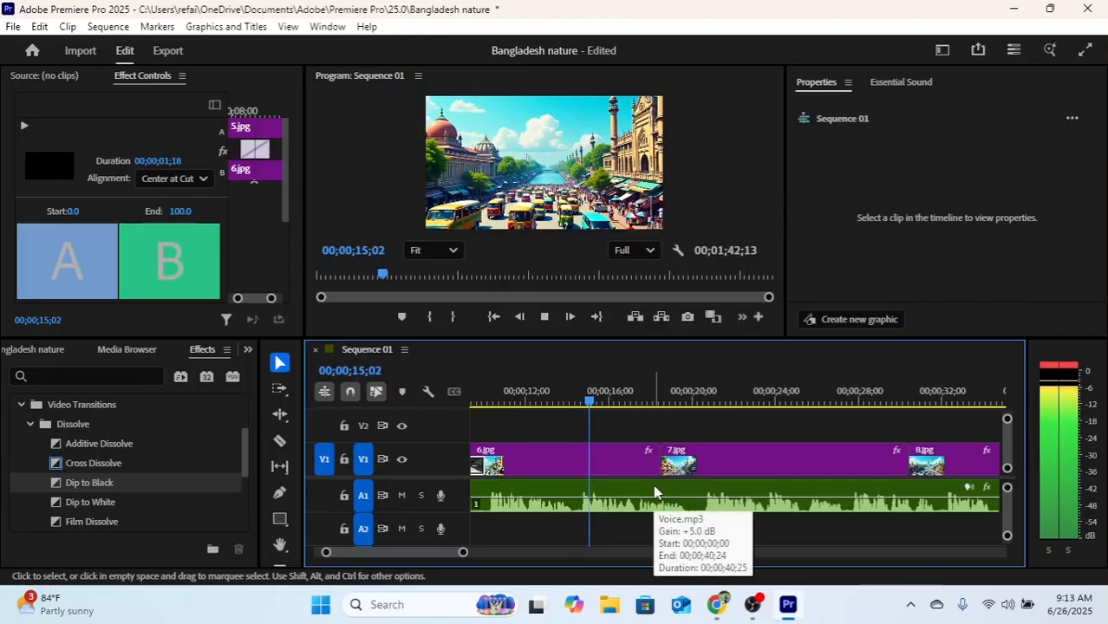
Play the sequence through 6.jpg and into 7.jpg, stopping at 00;00;21;15
{"action": "scroll", "coordinate": [638, 455], "scroll_direction": "up", "scroll_amount": 2}
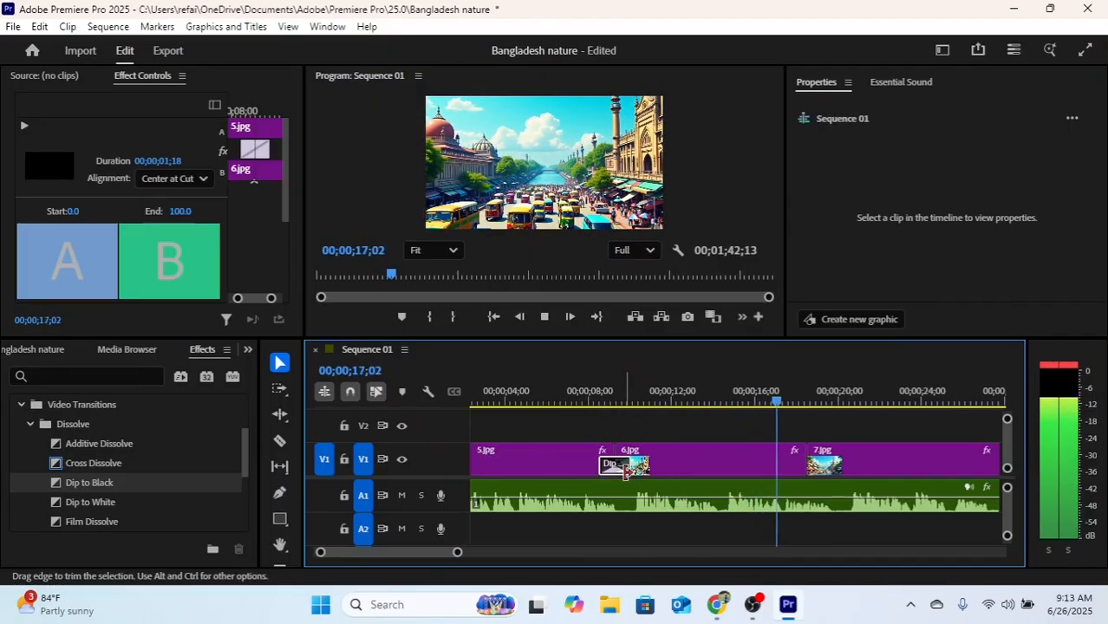
{"action": "key", "text": "space"}
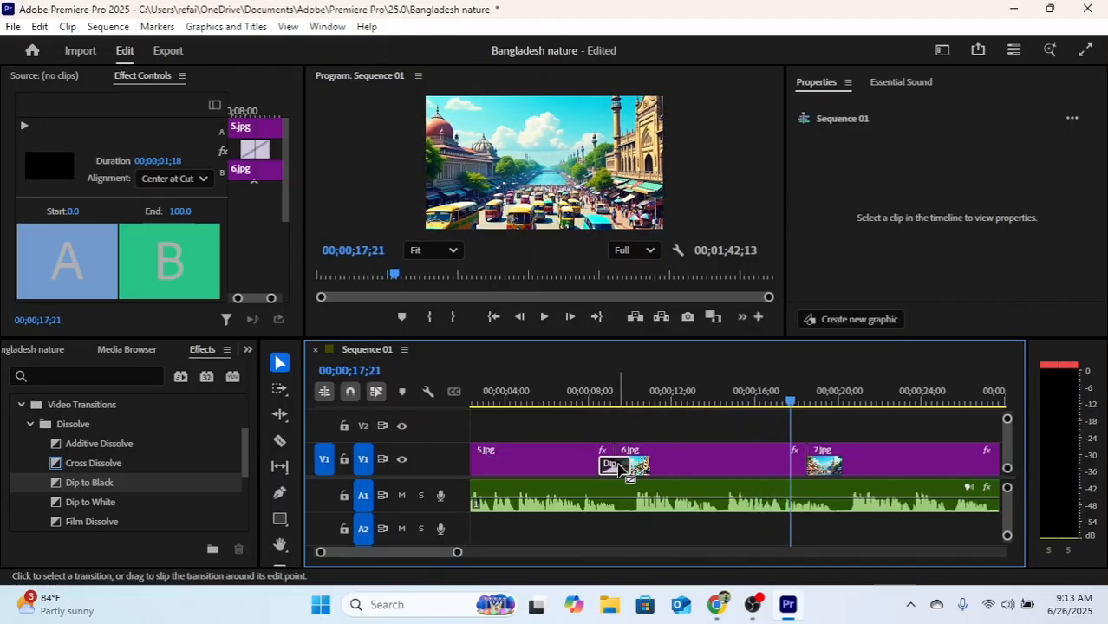
{"action": "key", "text": "space"}
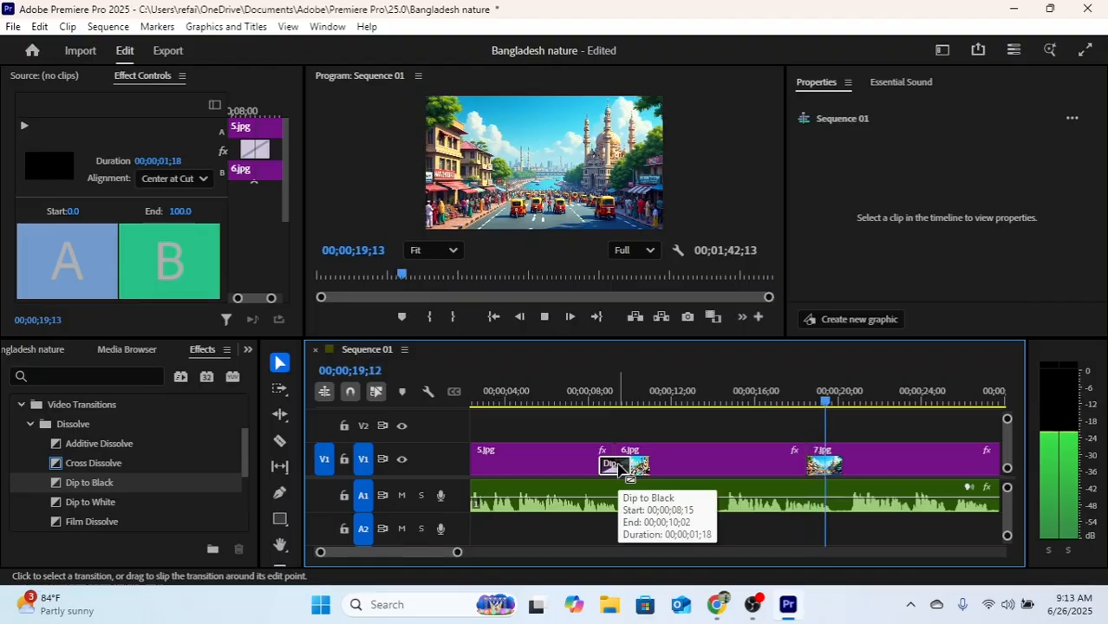
{"action": "scroll", "coordinate": [638, 468], "scroll_direction": "down", "scroll_amount": 3}
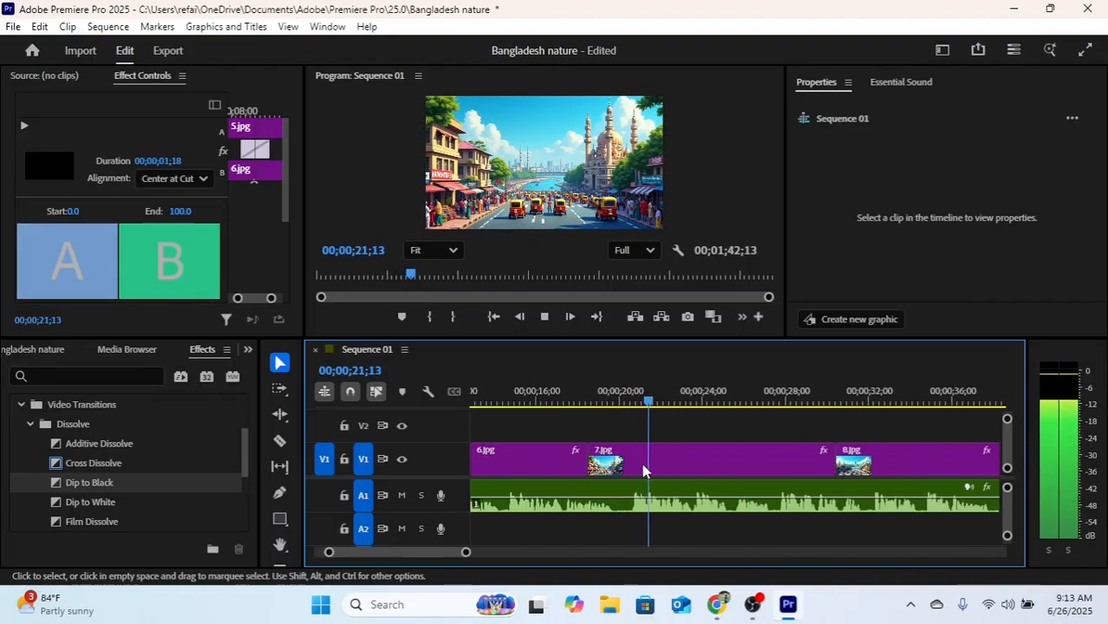
{"action": "key", "text": "space"}
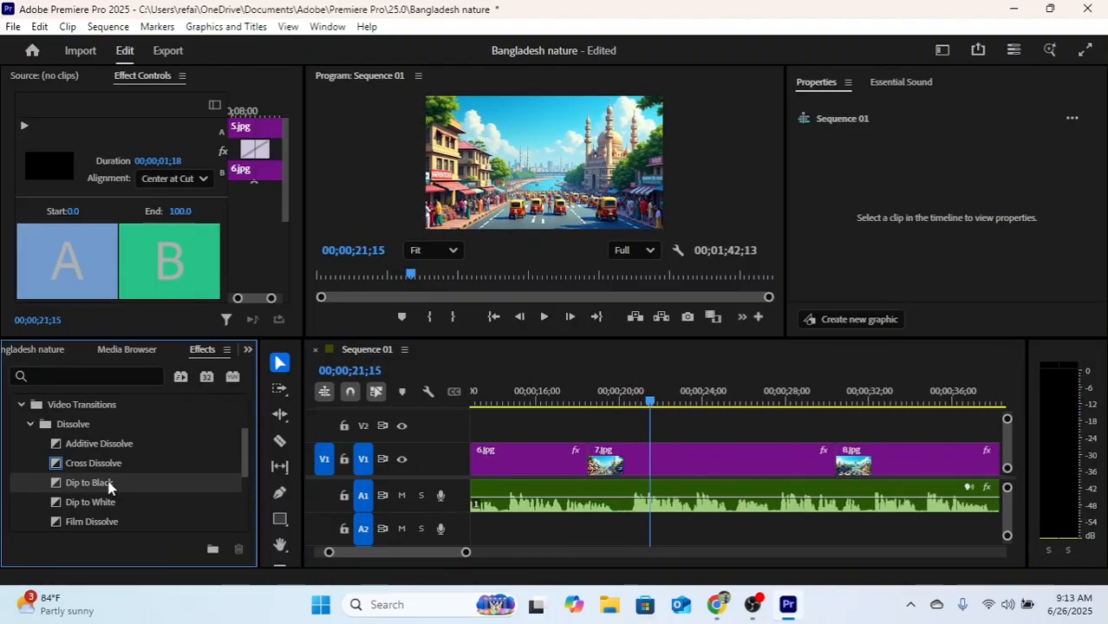
Apply Dip to Black to the 6.jpg–7.jpg and 7.jpg–8.jpg cuts and lengthen each transition to 00;00;01;24
{"action": "left_click_drag", "start_coordinate": [108, 488], "coordinate": [537, 461]}
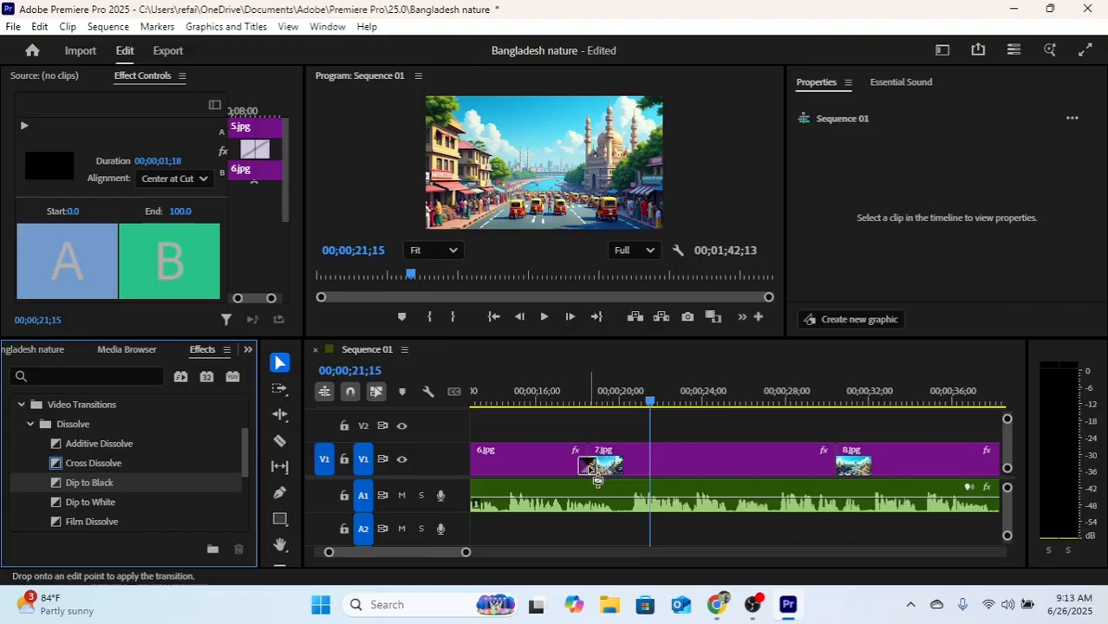
{"action": "mouse_move", "coordinate": [596, 479]}
{"action": "left_mouse_down"}
{"action": "mouse_move", "coordinate": [589, 466]}
{"action": "mouse_move", "coordinate": [601, 465]}
{"action": "left_mouse_up"}
{"action": "left_click_drag", "start_coordinate": [133, 491], "coordinate": [444, 480]}
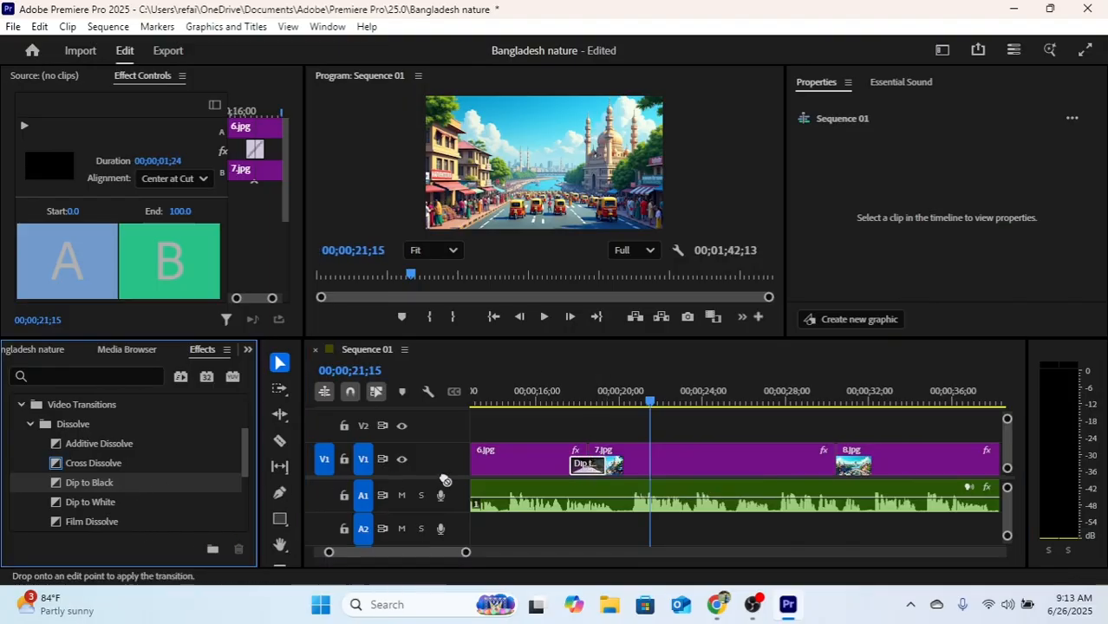
{"action": "left_click_drag", "start_coordinate": [839, 467], "coordinate": [835, 467]}
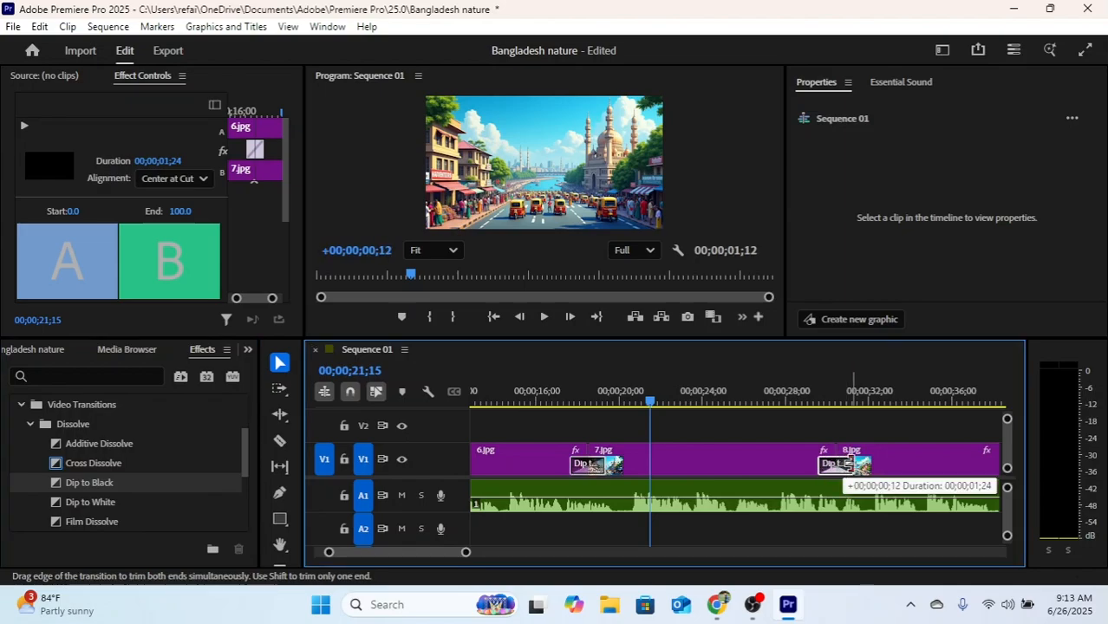
Look over the whole timeline to examine which narration on A1 still has no stills above it
{"action": "scroll", "coordinate": [819, 512], "scroll_direction": "down", "scroll_amount": 5}
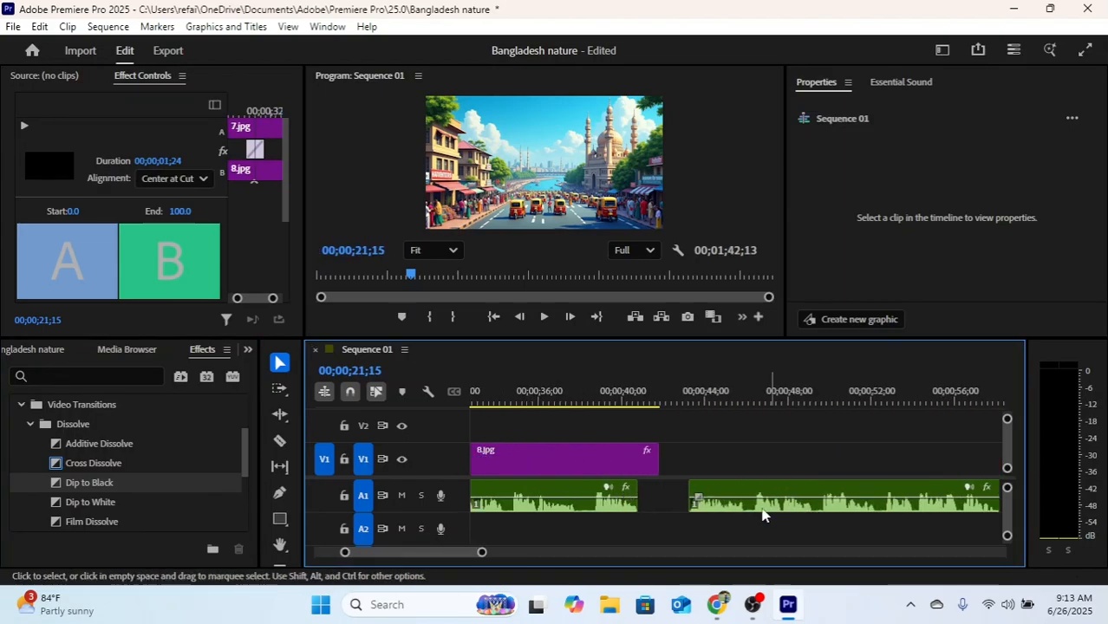
{"action": "scroll", "coordinate": [552, 484], "scroll_direction": "up", "scroll_amount": 5}
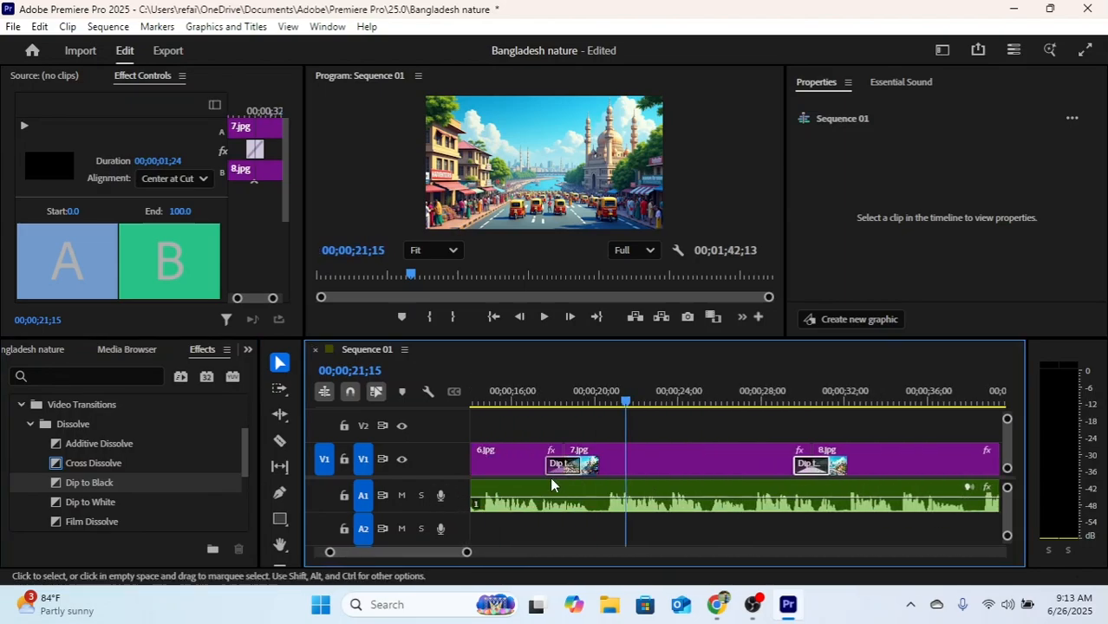
{"action": "scroll", "coordinate": [737, 517], "scroll_direction": "down", "scroll_amount": 20}
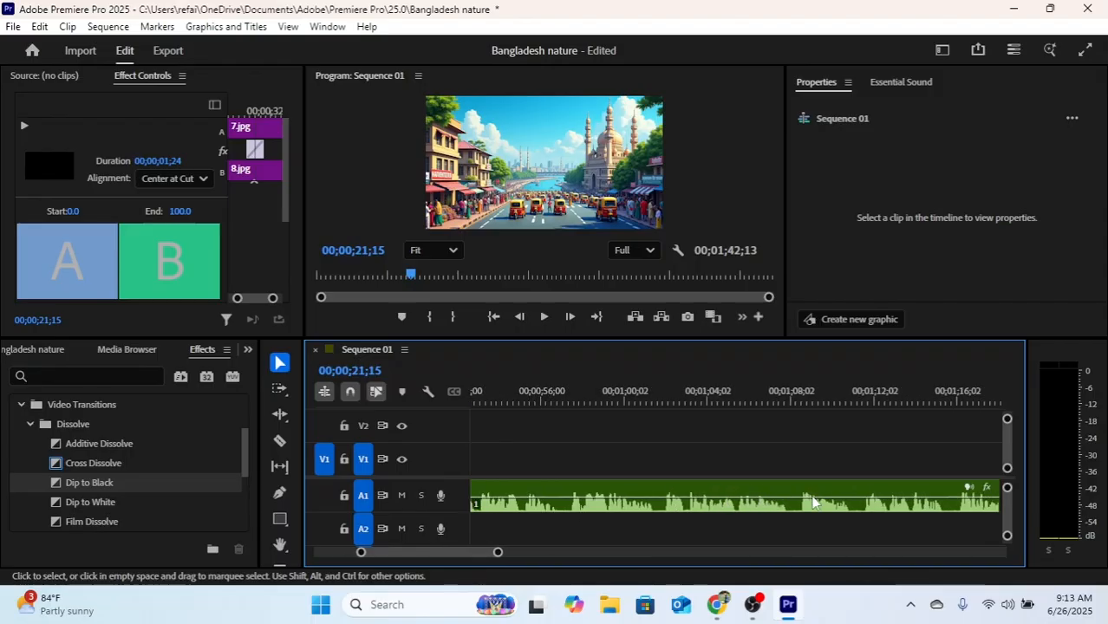
{"action": "scroll", "coordinate": [677, 462], "scroll_direction": "up", "scroll_amount": 4}
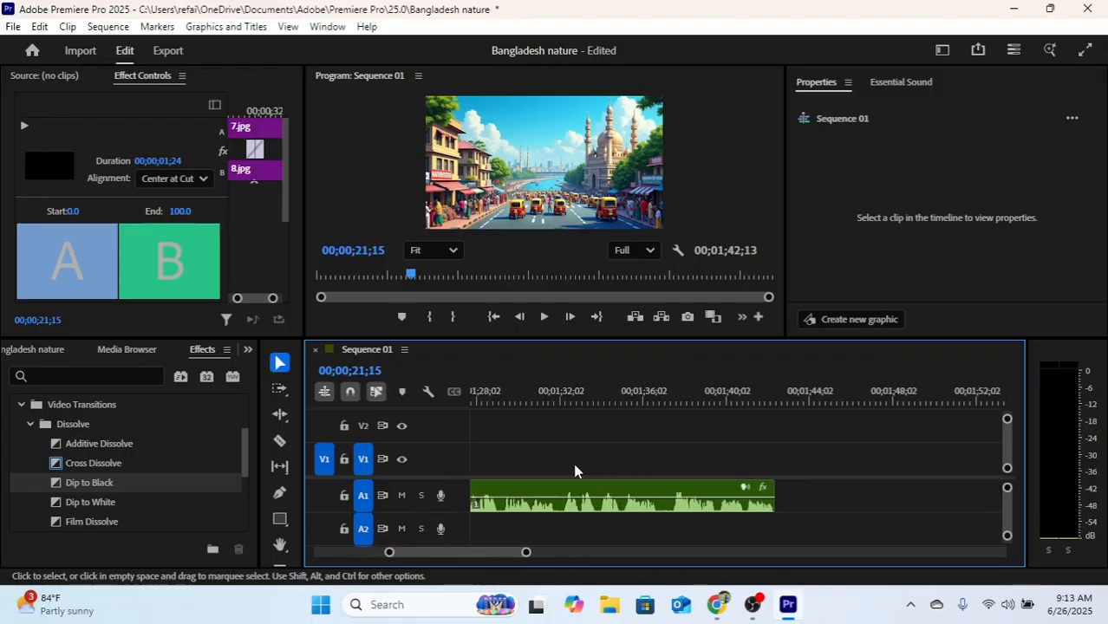
{"action": "scroll", "coordinate": [666, 471], "scroll_direction": "up", "scroll_amount": 12}
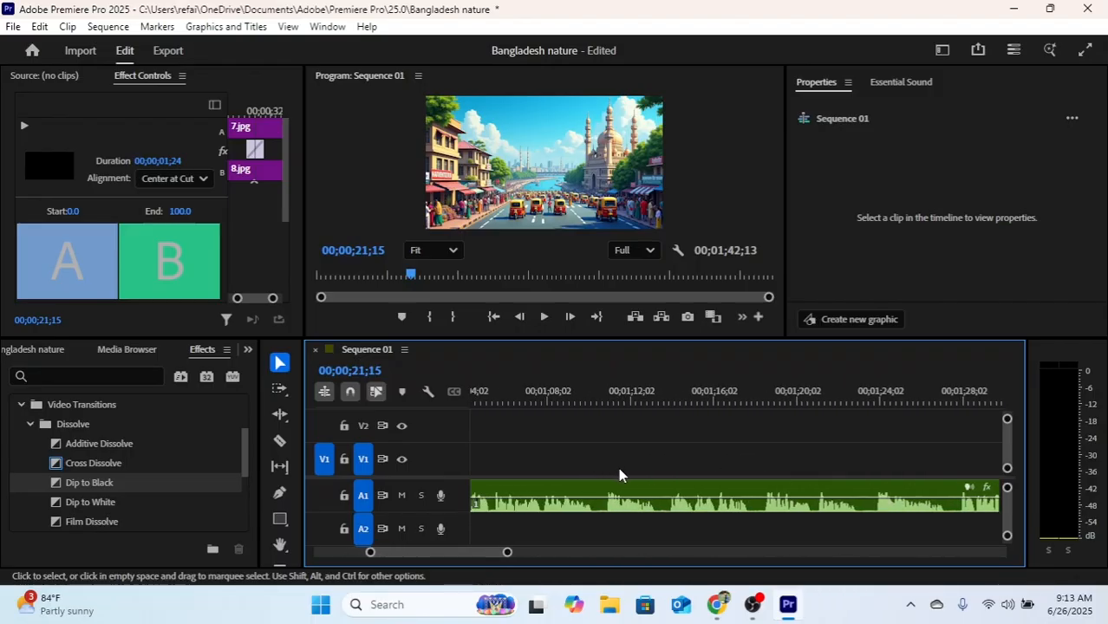
{"action": "scroll", "coordinate": [615, 470], "scroll_direction": "up", "scroll_amount": 3}
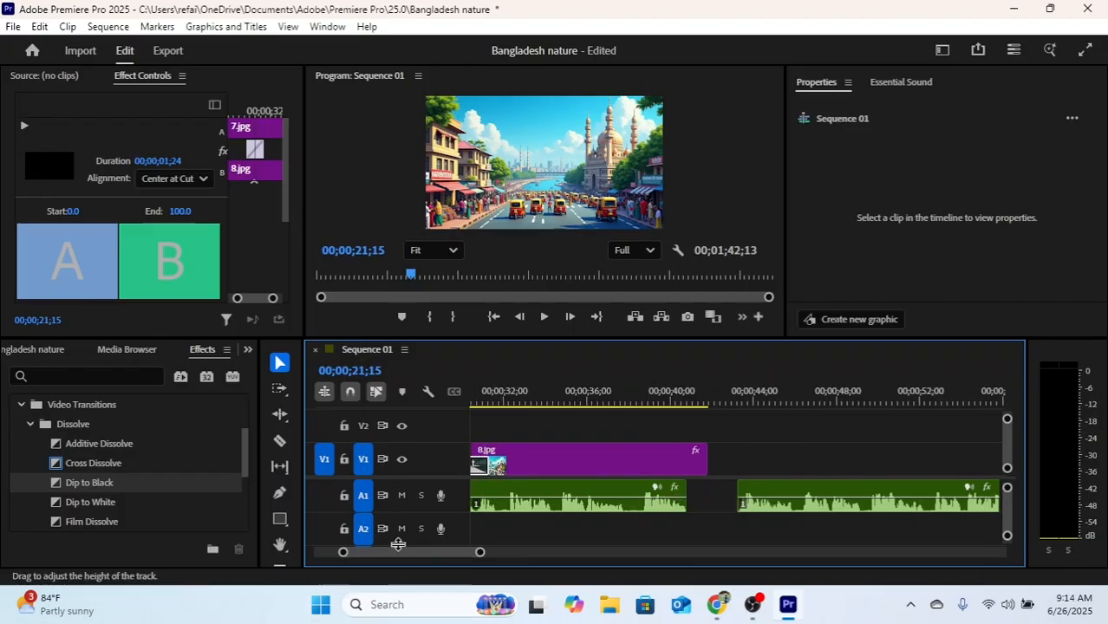
{"action": "left_click_drag", "start_coordinate": [405, 551], "coordinate": [384, 552]}
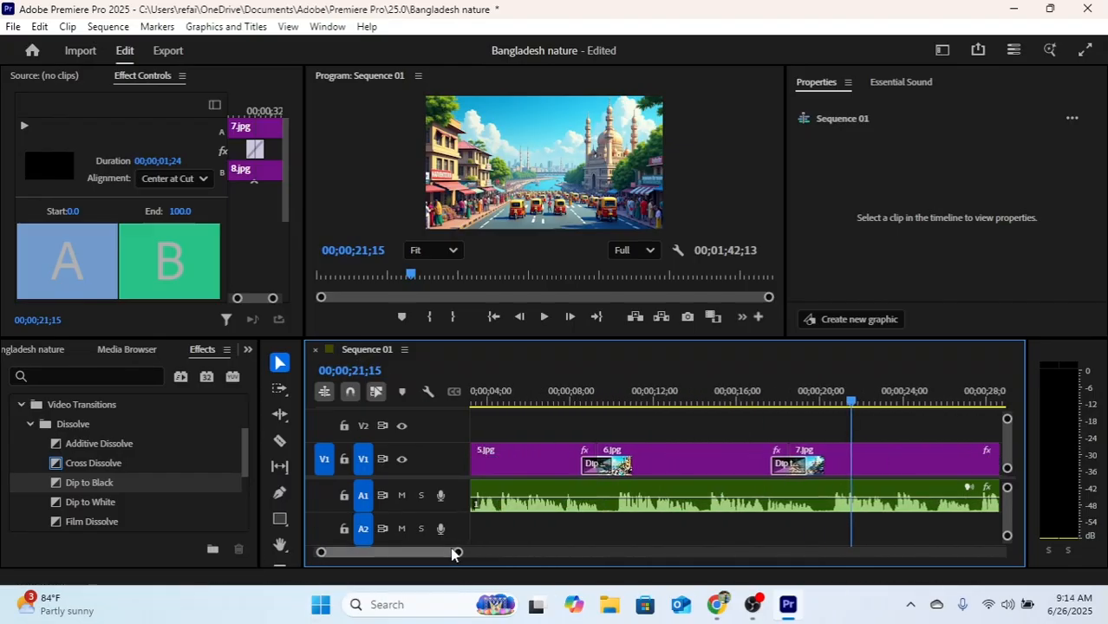
{"action": "left_click_drag", "start_coordinate": [454, 552], "coordinate": [585, 551]}
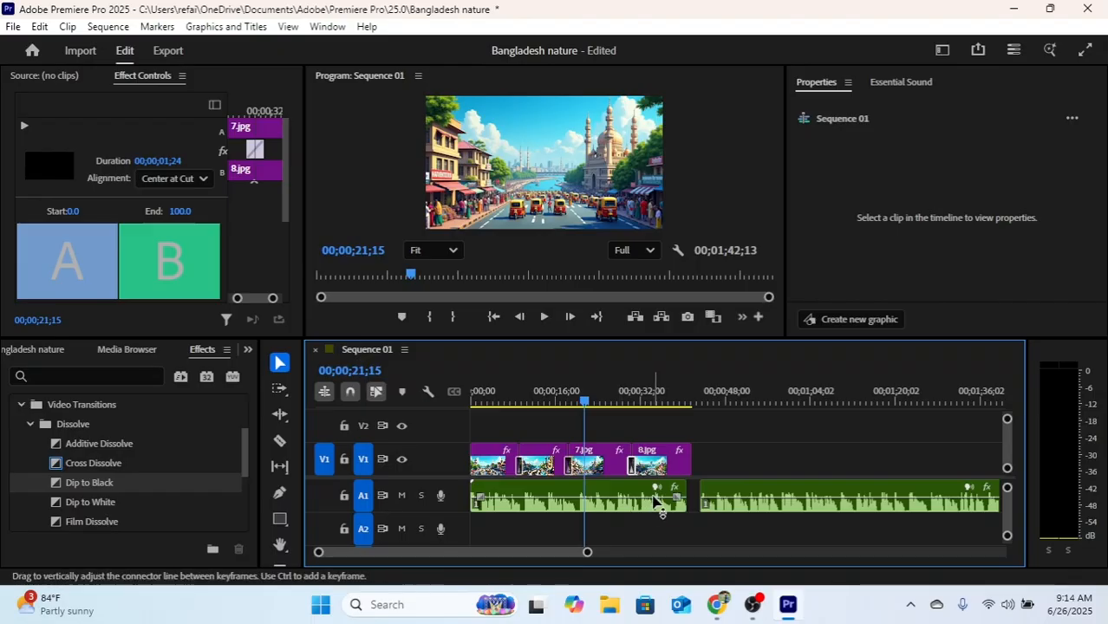
Place the playhead at the end of 8.jpg, at 00;00;41;07
{"action": "left_click", "coordinate": [668, 402]}
{"action": "left_click_drag", "start_coordinate": [671, 403], "coordinate": [692, 405]}
{"action": "left_click", "coordinate": [753, 605]}
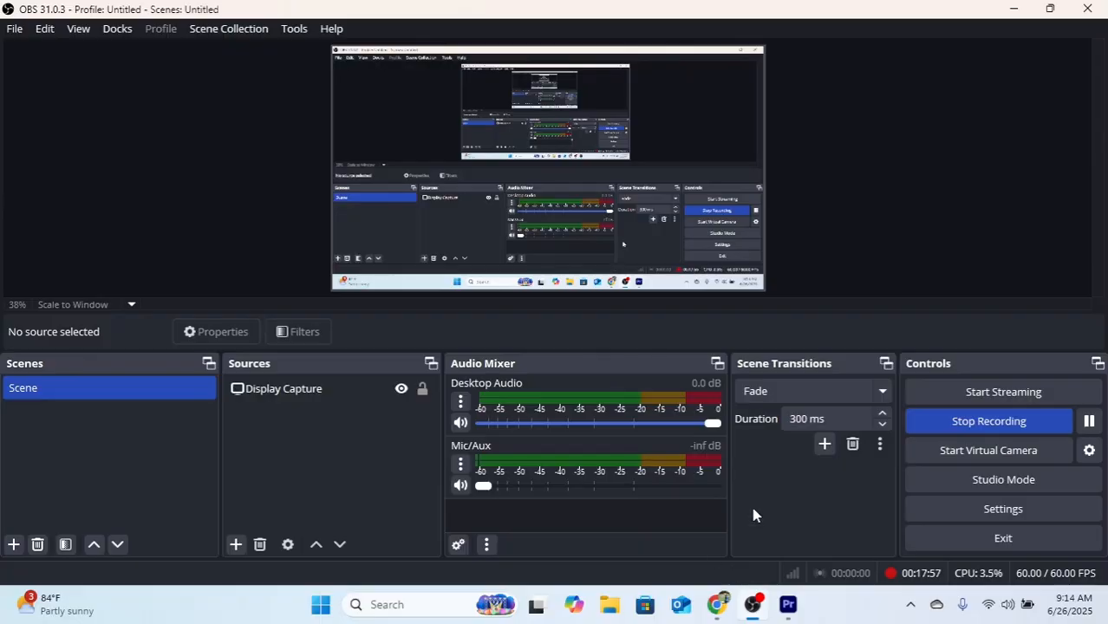
{"action": "left_click", "coordinate": [788, 605]}
Add 1.jpg, 2.jpg, 3.jpg and 4.jpg from the project to V1 directly after 8.jpg
{"action": "left_click", "coordinate": [35, 348]}
{"action": "scroll", "coordinate": [138, 451], "scroll_direction": "up", "scroll_amount": 4}
{"action": "left_click", "coordinate": [87, 452]}
{"action": "left_click", "coordinate": [177, 453], "text": "ctrl"}
{"action": "scroll", "coordinate": [79, 470], "scroll_direction": "down", "scroll_amount": 1}
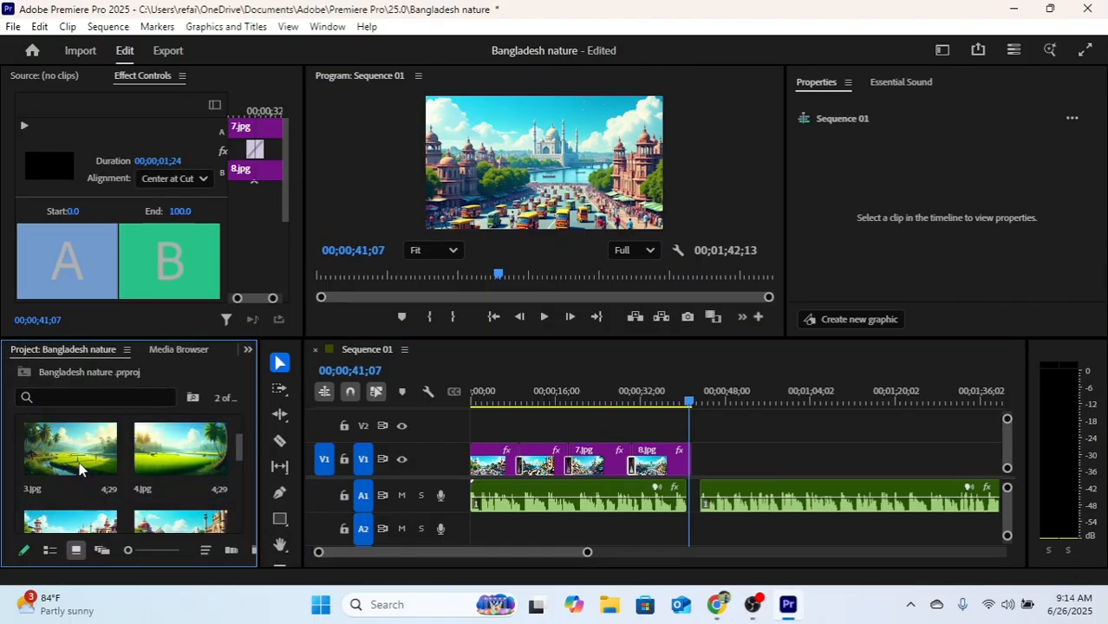
{"action": "left_click", "coordinate": [79, 469], "text": "ctrl"}
{"action": "left_click", "coordinate": [173, 465], "text": "ctrl"}
{"action": "scroll", "coordinate": [173, 465], "scroll_direction": "up", "scroll_amount": 1}
{"action": "left_click_drag", "start_coordinate": [174, 465], "coordinate": [694, 459]}
{"action": "scroll", "coordinate": [748, 490], "scroll_direction": "up", "scroll_amount": 3}
{"action": "scroll", "coordinate": [652, 479], "scroll_direction": "down", "scroll_amount": 2}
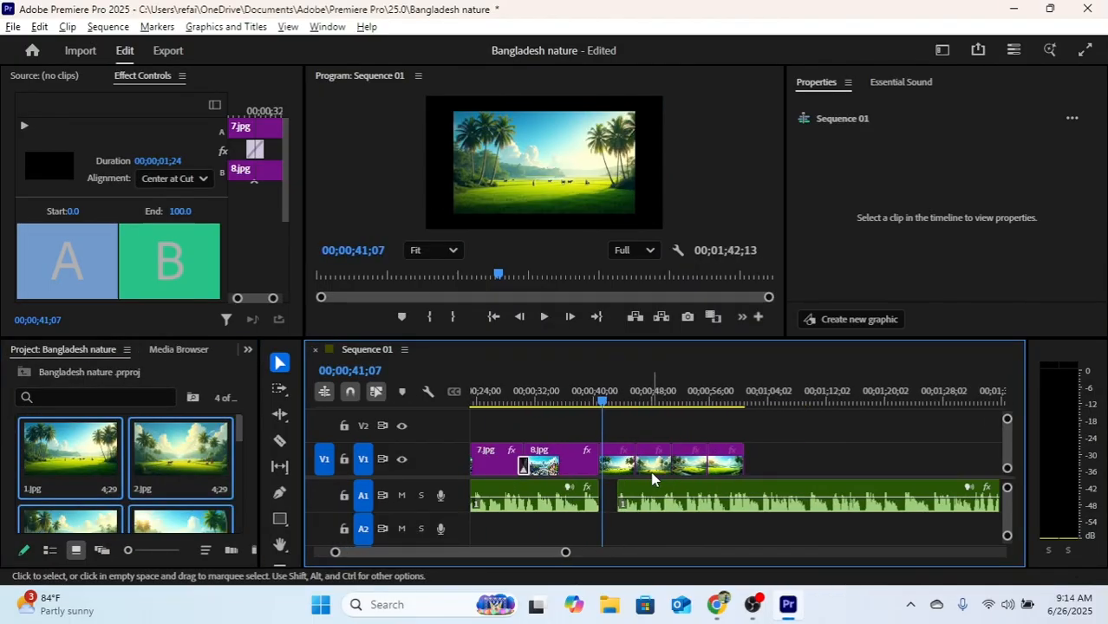
{"action": "scroll", "coordinate": [652, 479], "scroll_direction": "down", "scroll_amount": 1}
Lengthen 1.jpg, 2.jpg, 3.jpg and 4.jpg over the second narration part so they run back to back until about 00;01;22
{"action": "left_click", "coordinate": [892, 395]}
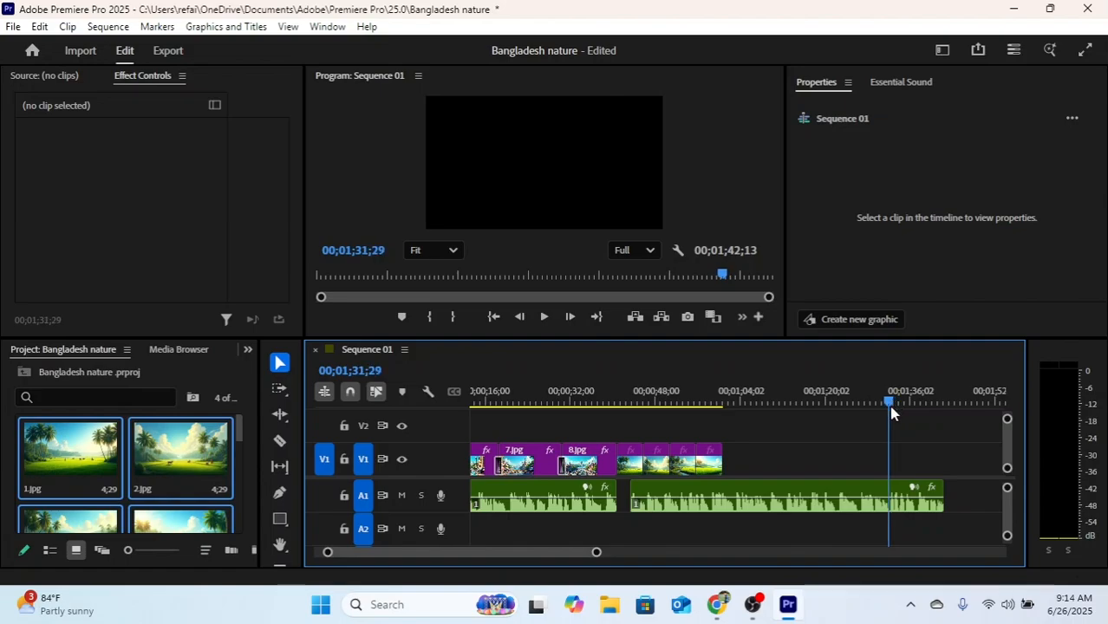
{"action": "double_click", "coordinate": [710, 458]}
{"action": "left_click_drag", "start_coordinate": [726, 433], "coordinate": [846, 459]}
{"action": "left_click", "coordinate": [674, 451]}
{"action": "left_click", "coordinate": [635, 460]}
{"action": "left_click", "coordinate": [636, 396]}
{"action": "scroll", "coordinate": [671, 434], "scroll_direction": "up", "scroll_amount": 3}
{"action": "left_click_drag", "start_coordinate": [567, 466], "coordinate": [641, 477]}
{"action": "scroll", "coordinate": [824, 459], "scroll_direction": "up", "scroll_amount": 1}
{"action": "scroll", "coordinate": [823, 458], "scroll_direction": "down", "scroll_amount": 4}
{"action": "left_click_drag", "start_coordinate": [978, 462], "coordinate": [796, 462]}
{"action": "left_click_drag", "start_coordinate": [817, 462], "coordinate": [791, 461]}
{"action": "scroll", "coordinate": [861, 472], "scroll_direction": "down", "scroll_amount": 3}
{"action": "left_click_drag", "start_coordinate": [901, 461], "coordinate": [809, 461]}
{"action": "left_click_drag", "start_coordinate": [820, 463], "coordinate": [846, 464]}
Set the Scale of 1.jpg and 2.jpg to 130 so the images fill the frame
{"action": "left_click", "coordinate": [600, 460]}
{"action": "left_click", "coordinate": [22, 143]}
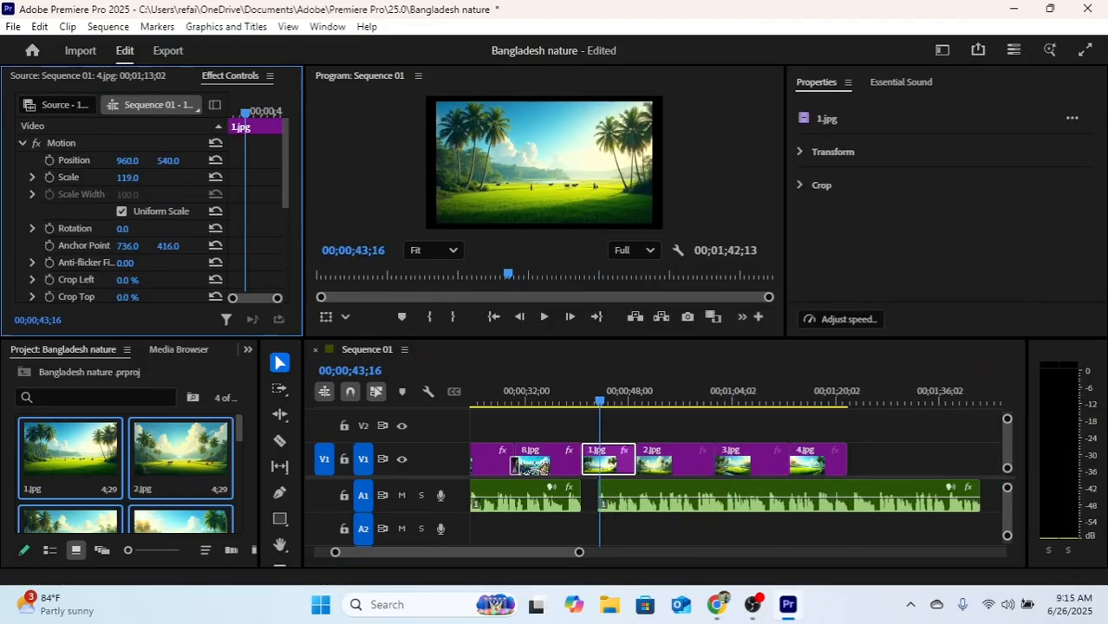
{"action": "left_click_drag", "start_coordinate": [128, 178], "coordinate": [139, 178]}
{"action": "type", "text": "130"}
{"action": "left_click", "coordinate": [673, 460]}
{"action": "left_click", "coordinate": [131, 177]}
{"action": "type", "text": "130"}
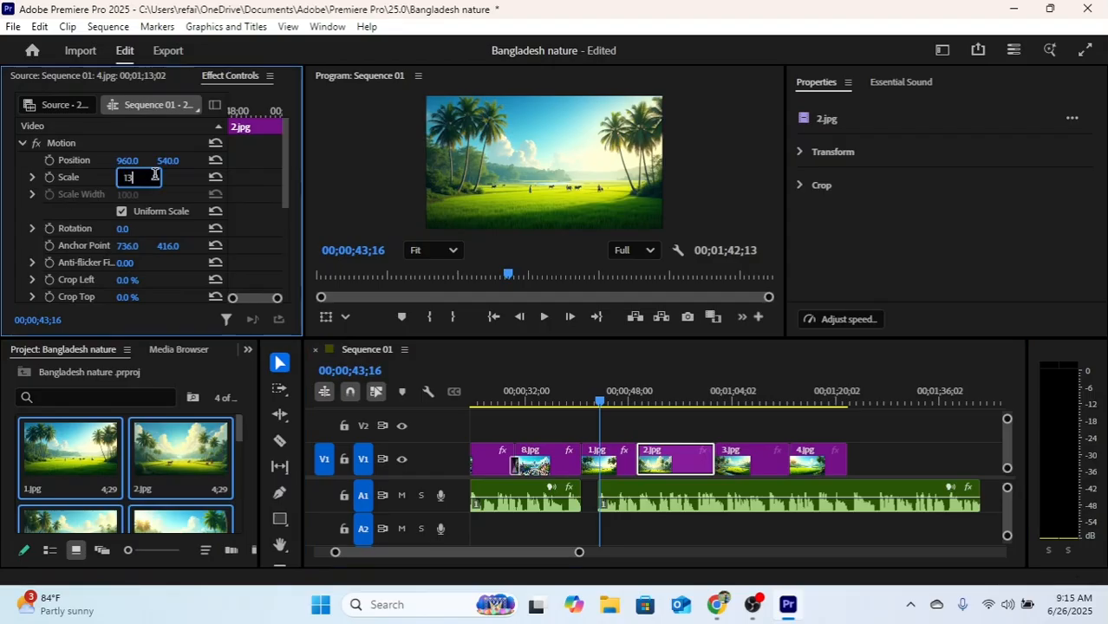
Set the Scale of 3.jpg and 4.jpg to 130 so the images fill the frame
{"action": "left_click", "coordinate": [742, 460]}
{"action": "left_click", "coordinate": [130, 177]}
{"action": "type", "text": "130"}
{"action": "left_click", "coordinate": [815, 459]}
{"action": "left_click", "coordinate": [130, 177]}
{"action": "type", "text": "13"}
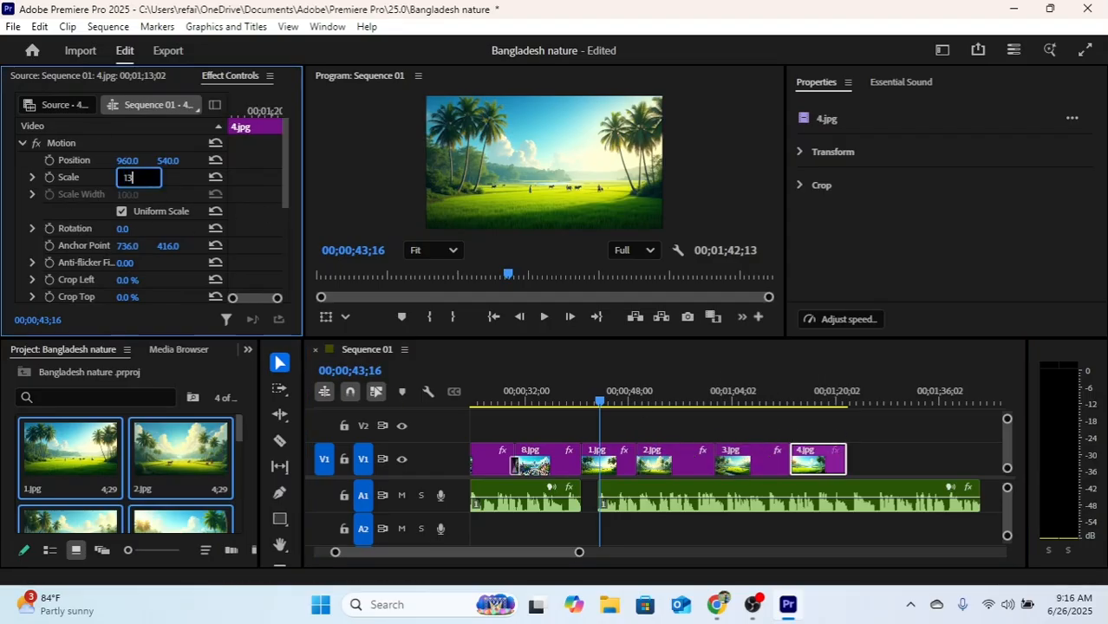
Keyframe a zoom-in on 1.jpg: Scale 130 at 00;00;40;23 and a larger Scale at 00;00;48;23
{"action": "left_click_drag", "start_coordinate": [602, 404], "coordinate": [582, 401]}
{"action": "left_click", "coordinate": [607, 459]}
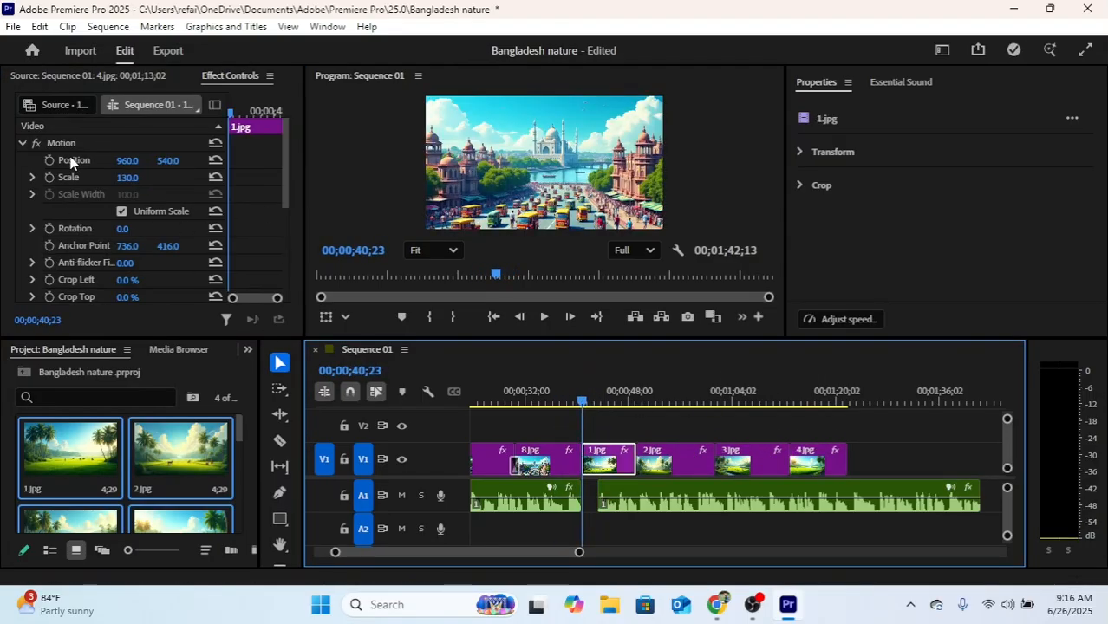
{"action": "left_click", "coordinate": [49, 177]}
{"action": "left_click", "coordinate": [634, 402]}
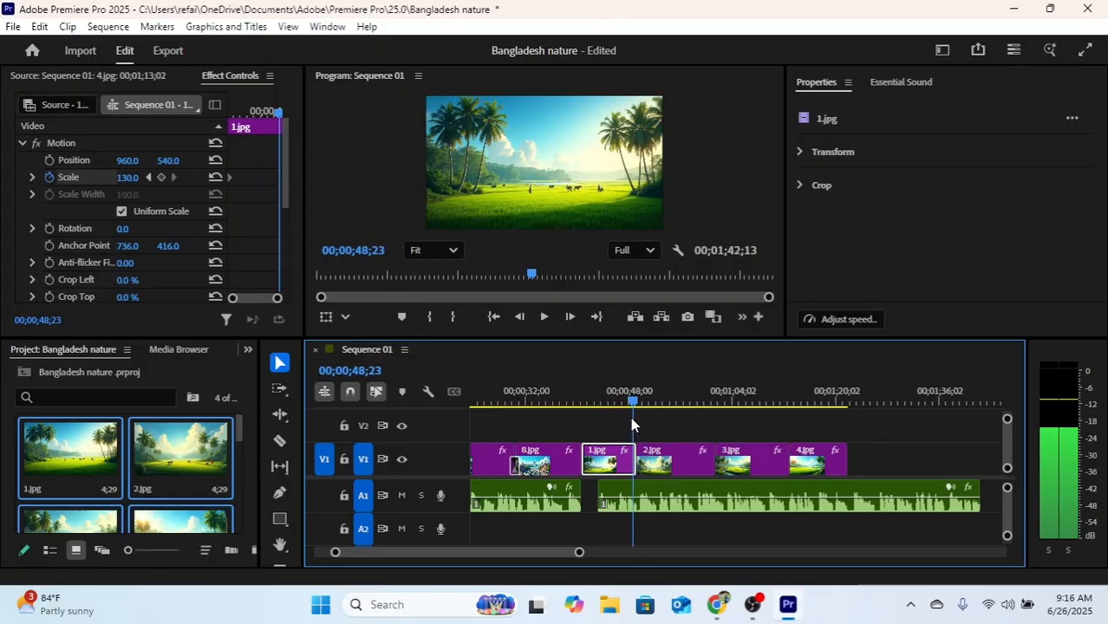
{"action": "left_click", "coordinate": [140, 178]}
{"action": "type", "text": "130"}
Keyframe a zoom-in on 2.jpg: Scale 130 at 00;00;49;01 and 150 at the clip's end
{"action": "left_click", "coordinate": [675, 462]}
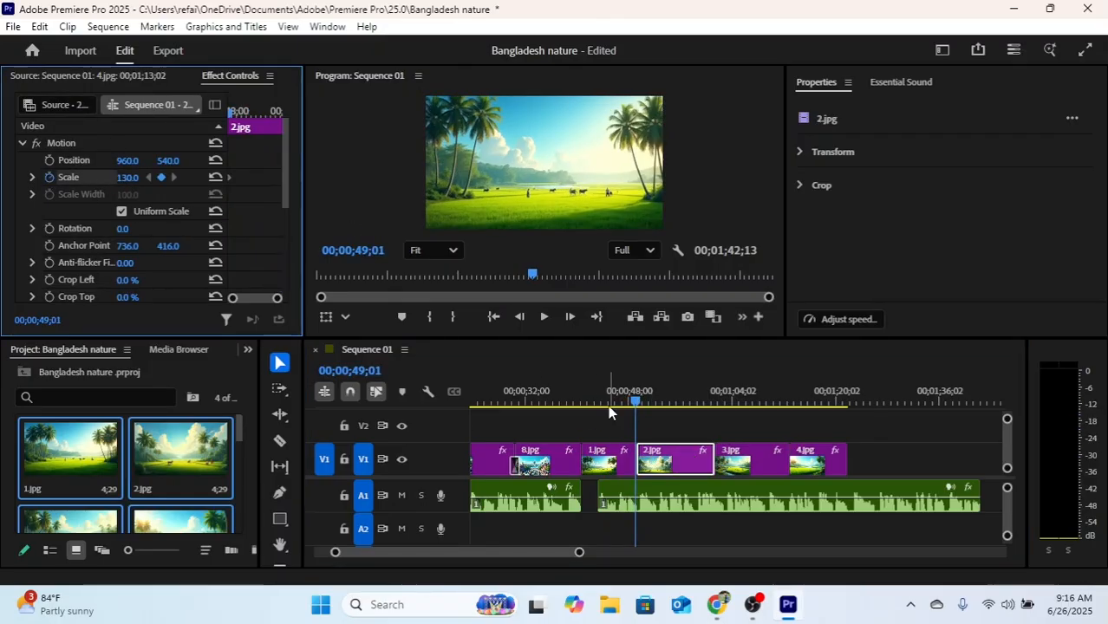
{"action": "left_click", "coordinate": [714, 402]}
{"action": "left_click", "coordinate": [139, 178]}
{"action": "type", "text": "150"}
{"action": "key", "text": "Return"}
Keyframe a zoom-in on 3.jpg from its current Scale at 00;01;01;04 to 150 at 00;01;12;23
{"action": "left_click", "coordinate": [750, 460]}
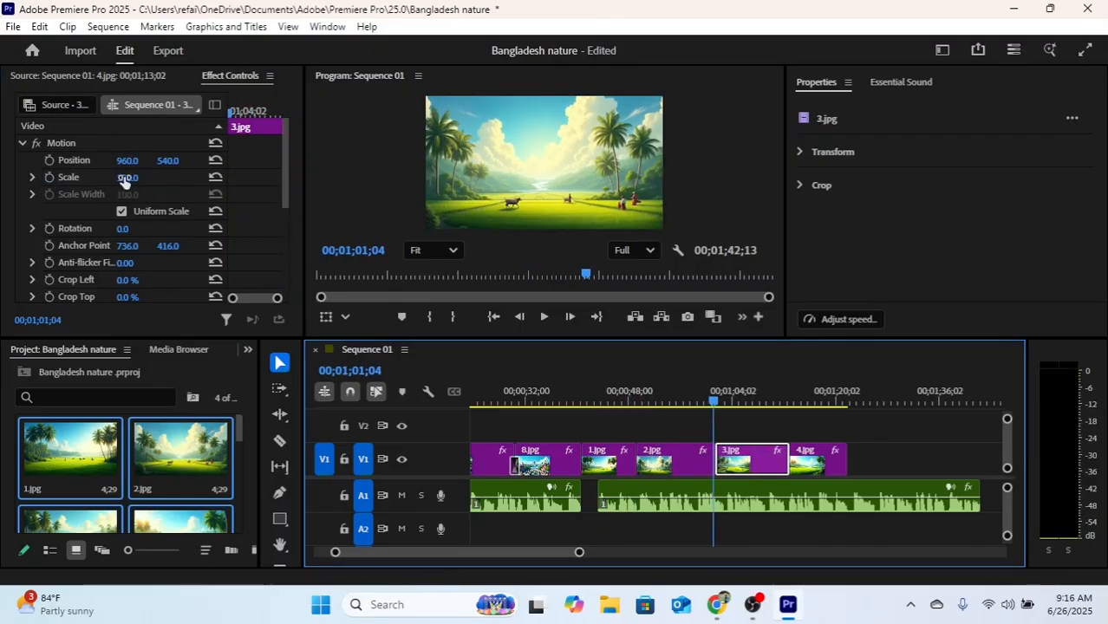
{"action": "left_click", "coordinate": [49, 177]}
{"action": "left_click", "coordinate": [789, 402]}
{"action": "left_click", "coordinate": [128, 178]}
{"action": "type", "text": "150"}
{"action": "key", "text": "Return"}
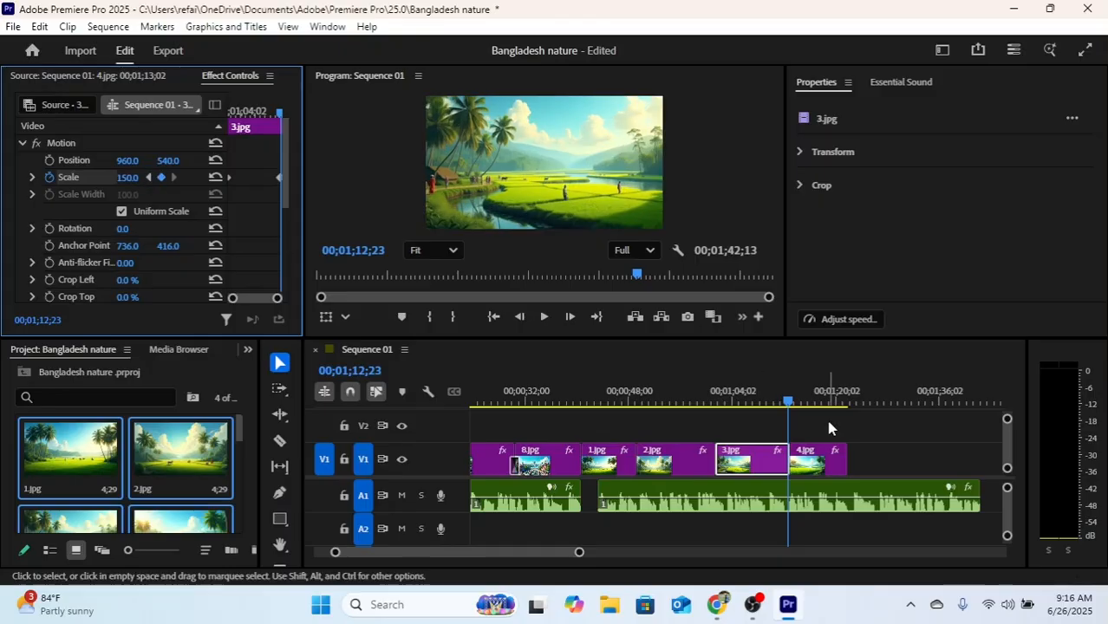
Keyframe a zoom-in on 4.jpg from its current Scale at the clip's start to 150 at its end, and scrub through it
{"action": "left_click", "coordinate": [818, 459]}
{"action": "left_click", "coordinate": [49, 176]}
{"action": "left_click", "coordinate": [847, 402]}
{"action": "left_click", "coordinate": [129, 179]}
{"action": "type", "text": "150"}
{"action": "key", "text": "Return"}
{"action": "left_click_drag", "start_coordinate": [705, 403], "coordinate": [855, 417]}
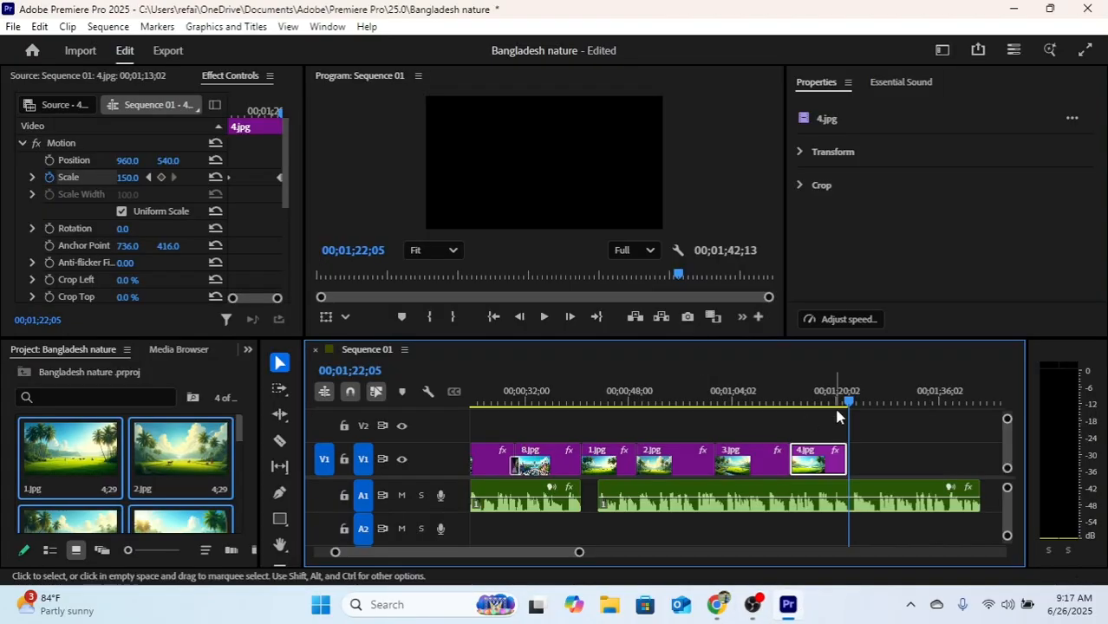
{"action": "left_click", "coordinate": [845, 402]}
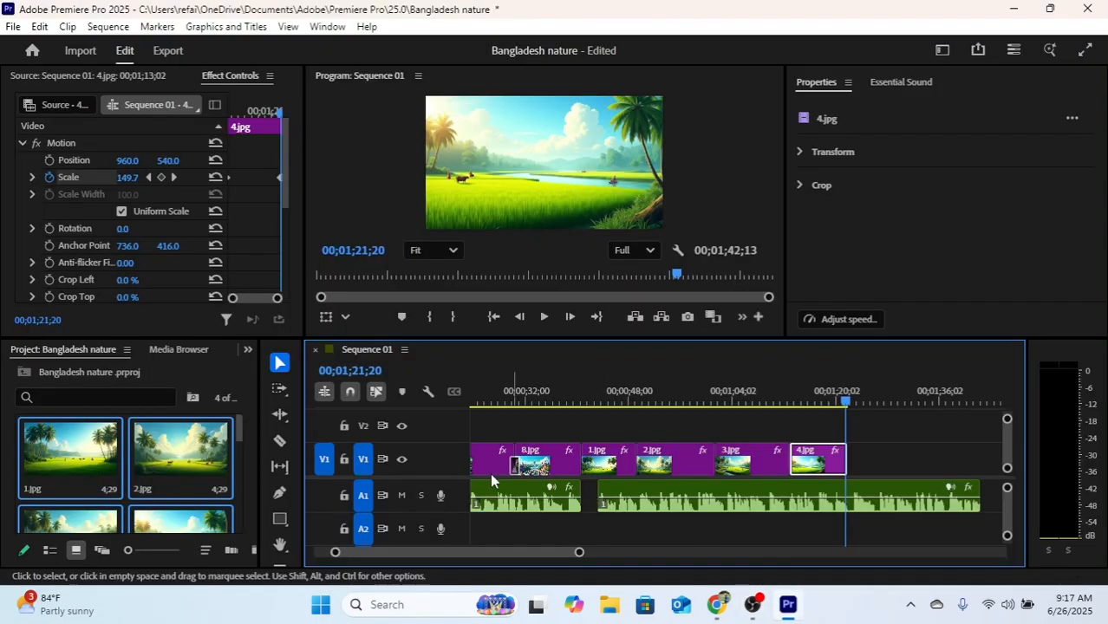
Apply Dip to Black to the cuts 8.jpg–1.jpg, 1.jpg–2.jpg, 2.jpg–3.jpg and 3.jpg–4.jpg
{"action": "left_click", "coordinate": [248, 350]}
{"action": "left_click", "coordinate": [260, 411]}
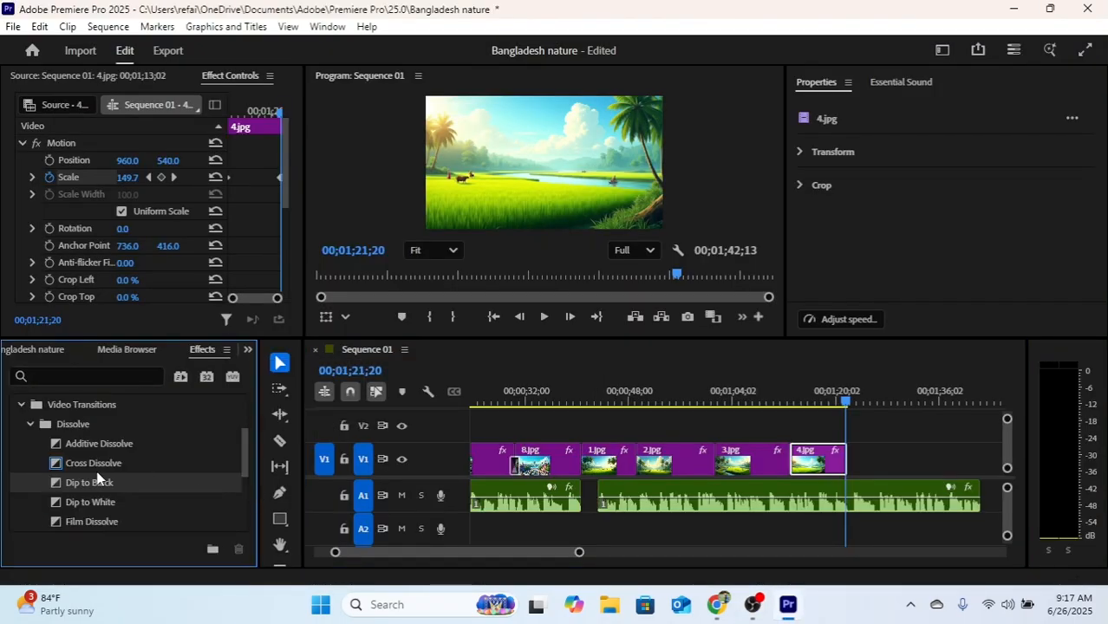
{"action": "left_click_drag", "start_coordinate": [93, 464], "coordinate": [581, 464]}
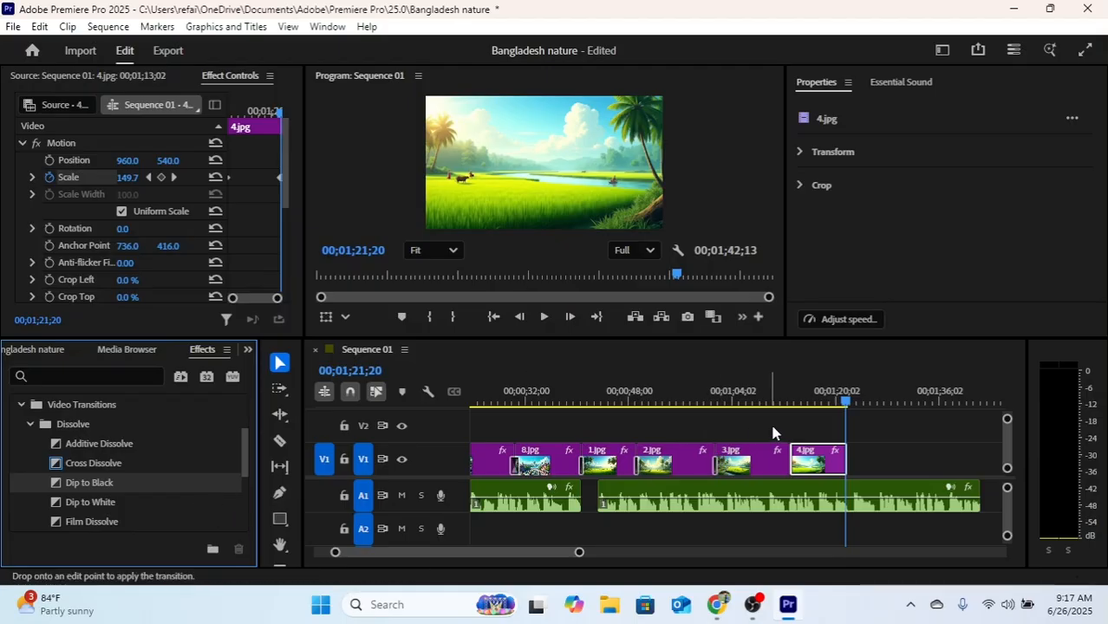
Lengthen the Dip to Black transitions at both ends of 1.jpg and set the one between 3.jpg and 4.jpg to 00;00;01;20
{"action": "left_click", "coordinate": [584, 400]}
{"action": "scroll", "coordinate": [644, 459], "scroll_direction": "up", "scroll_amount": 5, "text": "alt"}
{"action": "scroll", "coordinate": [643, 461], "scroll_direction": "up", "scroll_amount": 3}
{"action": "left_click", "coordinate": [558, 402]}
{"action": "left_click_drag", "start_coordinate": [612, 465], "coordinate": [639, 465]}
{"action": "scroll", "coordinate": [601, 468], "scroll_direction": "down", "scroll_amount": 5}
{"action": "left_click_drag", "start_coordinate": [416, 553], "coordinate": [415, 555]}
{"action": "left_click_drag", "start_coordinate": [687, 465], "coordinate": [715, 465]}
{"action": "left_click_drag", "start_coordinate": [414, 553], "coordinate": [438, 555]}
{"action": "left_click_drag", "start_coordinate": [539, 465], "coordinate": [561, 465]}
Lengthen the Dip to Black transition between 2.jpg and 3.jpg
{"action": "left_click_drag", "start_coordinate": [446, 552], "coordinate": [611, 552]}
{"action": "left_click_drag", "start_coordinate": [741, 401], "coordinate": [747, 400]}
{"action": "left_click_drag", "start_coordinate": [611, 552], "coordinate": [477, 553]}
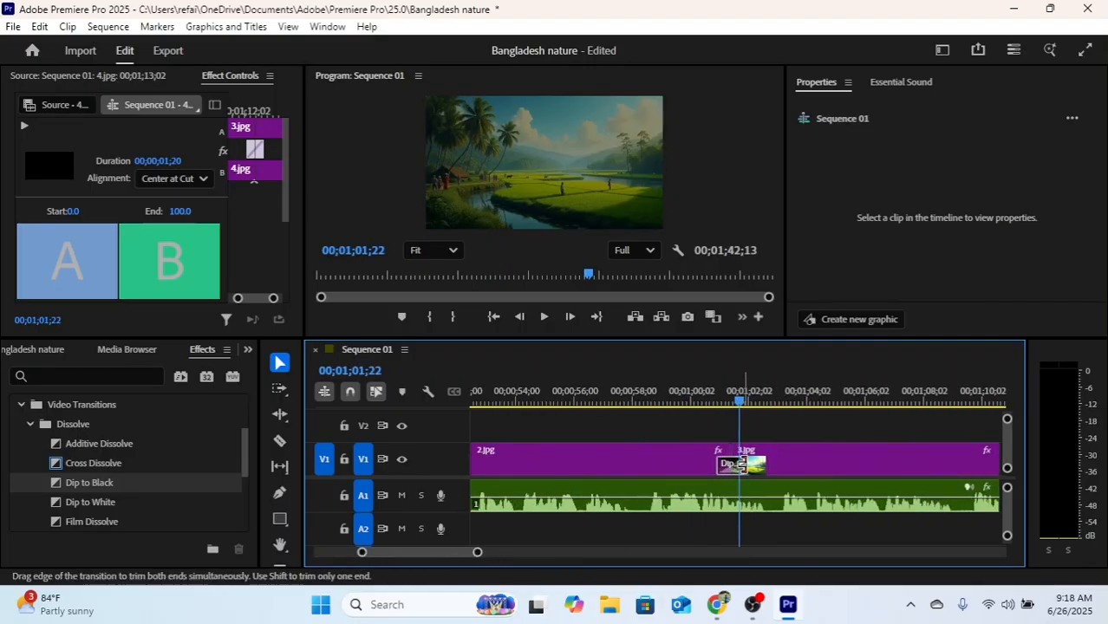
{"action": "left_click_drag", "start_coordinate": [743, 465], "coordinate": [771, 465]}
Adjust the Dip to Black transition between 3.jpg and 4.jpg to a duration of 00;00;02;08
{"action": "left_click_drag", "start_coordinate": [476, 553], "coordinate": [512, 552]}
{"action": "left_click", "coordinate": [846, 403]}
{"action": "left_click_drag", "start_coordinate": [760, 465], "coordinate": [787, 464]}
{"action": "left_click_drag", "start_coordinate": [486, 552], "coordinate": [621, 553]}
{"action": "left_click", "coordinate": [768, 403]}
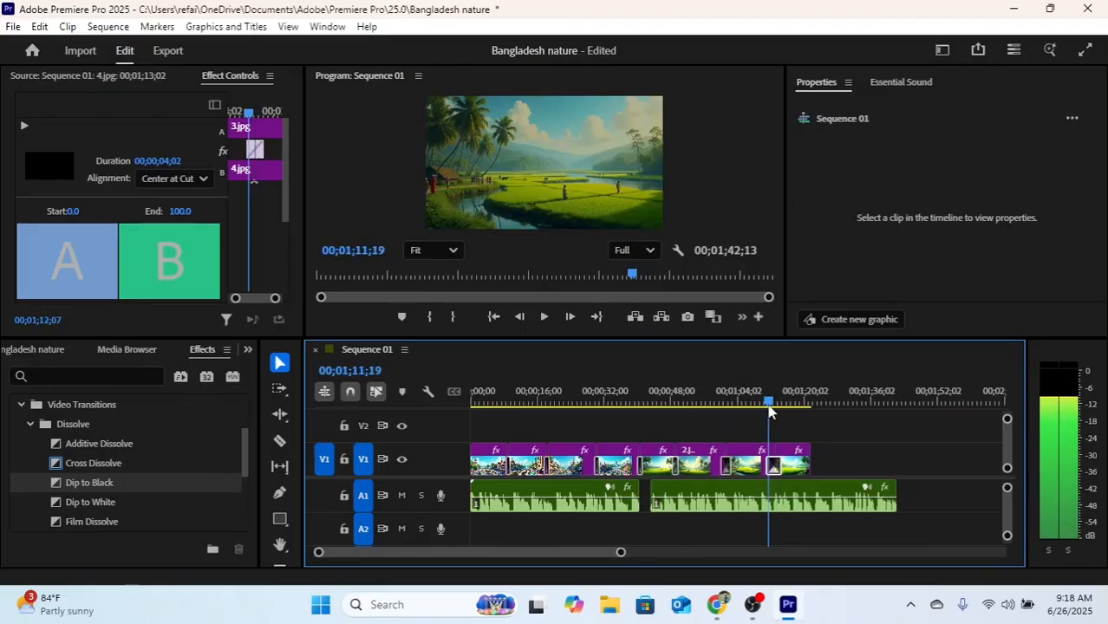
{"action": "left_click_drag", "start_coordinate": [768, 404], "coordinate": [772, 404]}
{"action": "left_click_drag", "start_coordinate": [621, 552], "coordinate": [501, 552]}
{"action": "left_click_drag", "start_coordinate": [810, 465], "coordinate": [785, 465]}
{"action": "left_click_drag", "start_coordinate": [485, 552], "coordinate": [378, 553]}
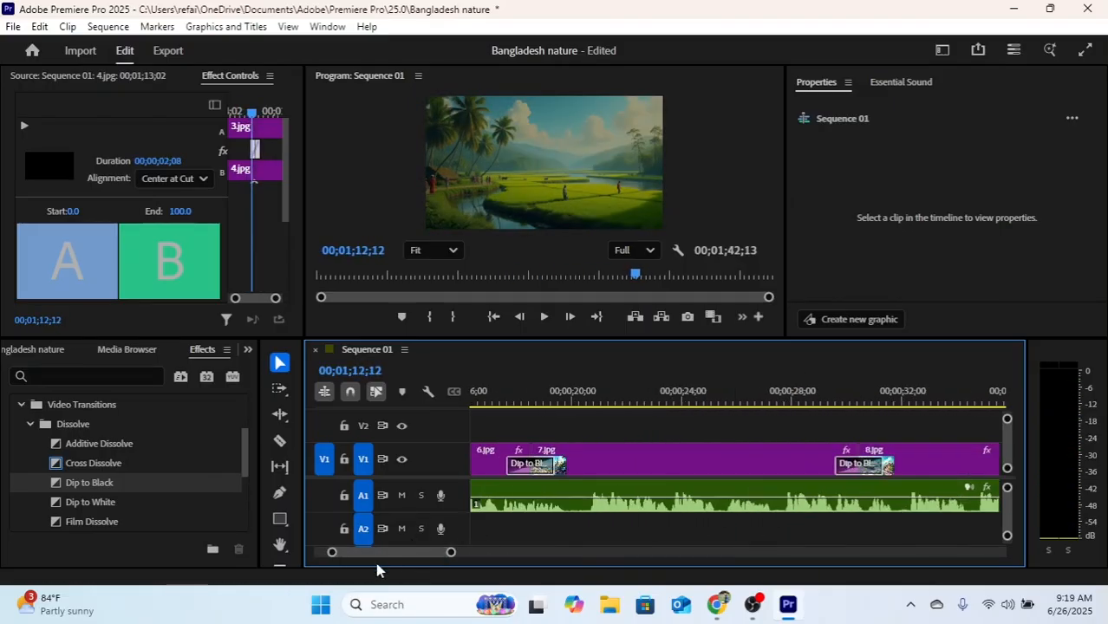
Review the stills and their transitions along the timeline up to the end of 4.jpg
{"action": "left_click_drag", "start_coordinate": [451, 552], "coordinate": [614, 550]}
{"action": "left_click_drag", "start_coordinate": [761, 403], "coordinate": [749, 403]}
{"action": "left_click_drag", "start_coordinate": [606, 553], "coordinate": [518, 555]}
{"action": "left_click_drag", "start_coordinate": [848, 467], "coordinate": [818, 471]}
{"action": "left_click_drag", "start_coordinate": [446, 553], "coordinate": [601, 555]}
{"action": "left_click_drag", "start_coordinate": [764, 404], "coordinate": [864, 405]}
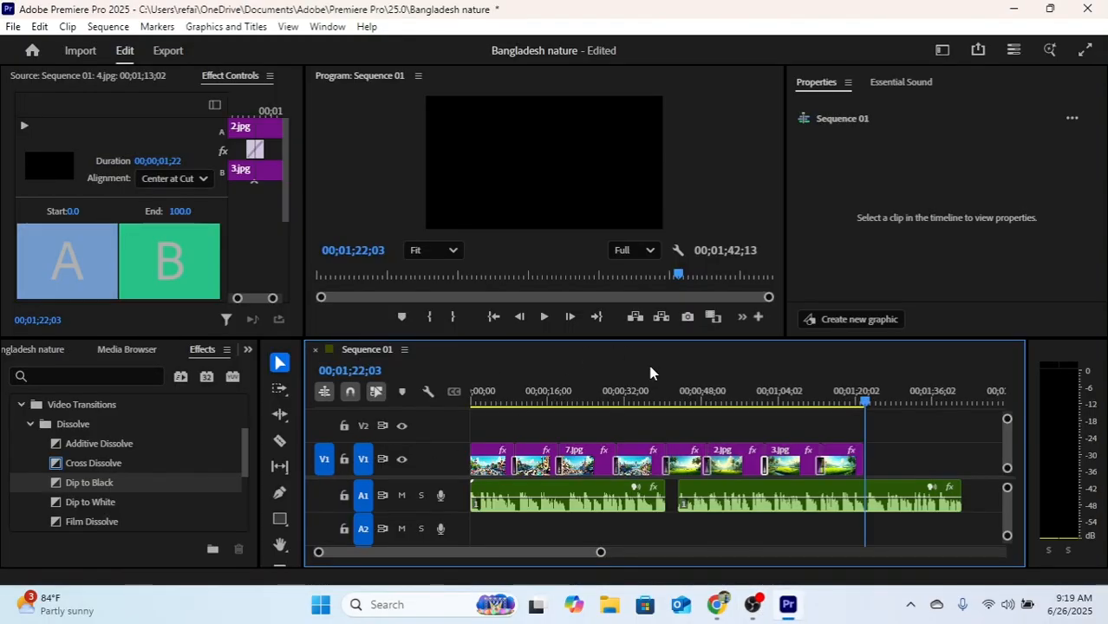
{"action": "left_click_drag", "start_coordinate": [850, 395], "coordinate": [836, 396]}
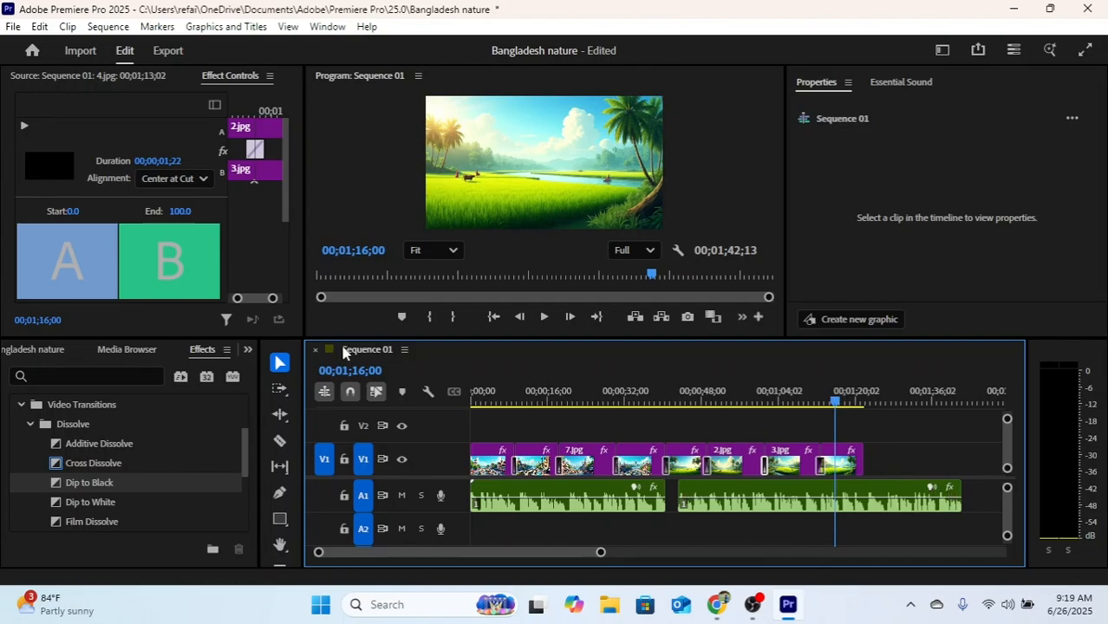
Place final.png on V1 directly after 4.jpg and extend it to the end of the narration
{"action": "left_click", "coordinate": [24, 350]}
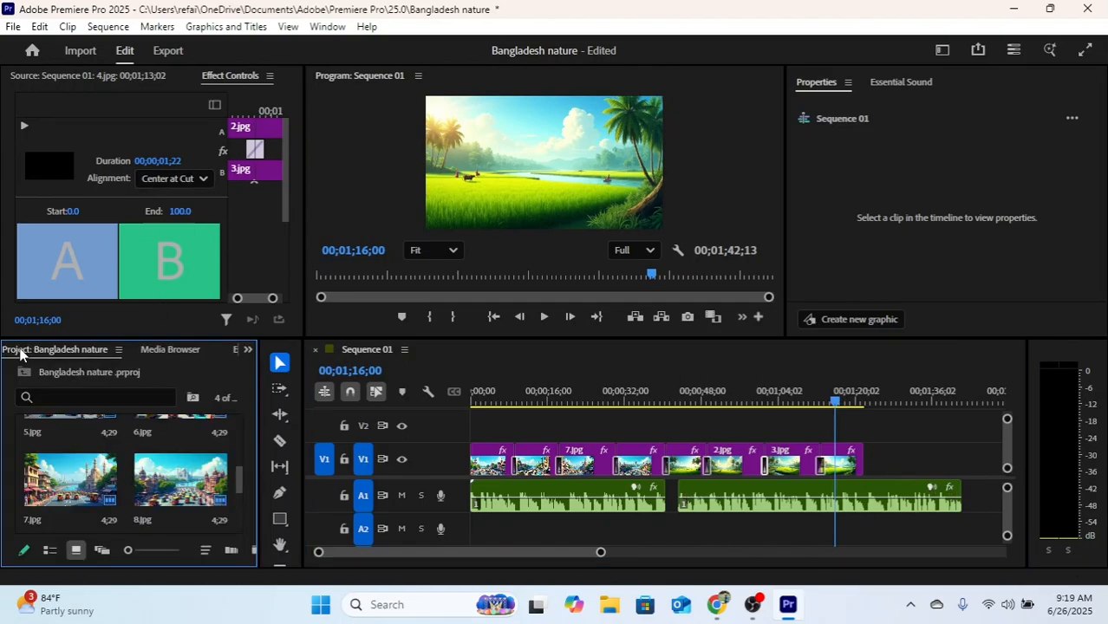
{"action": "scroll", "coordinate": [73, 497], "scroll_direction": "down", "scroll_amount": 2}
{"action": "scroll", "coordinate": [73, 497], "scroll_direction": "up", "scroll_amount": 2}
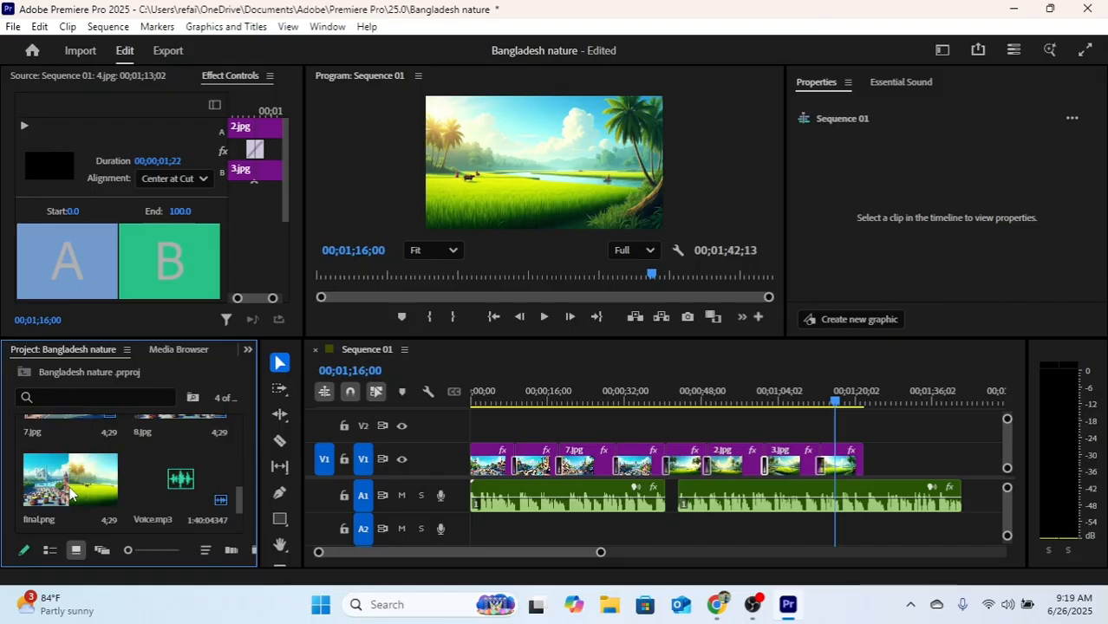
{"action": "left_click", "coordinate": [71, 491]}
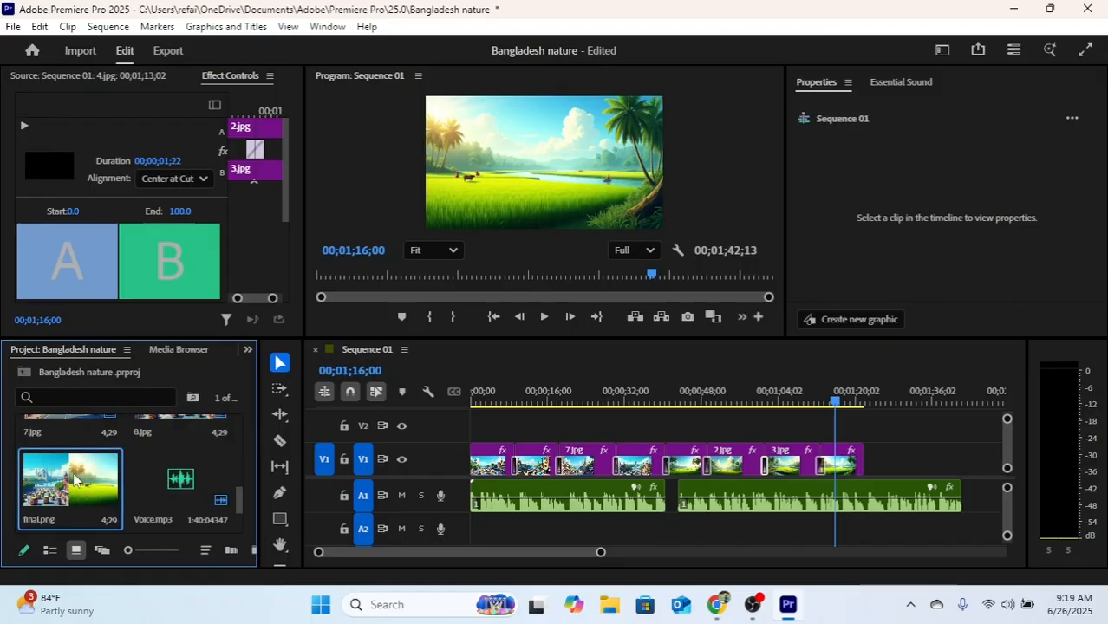
{"action": "left_click_drag", "start_coordinate": [213, 475], "coordinate": [957, 465]}
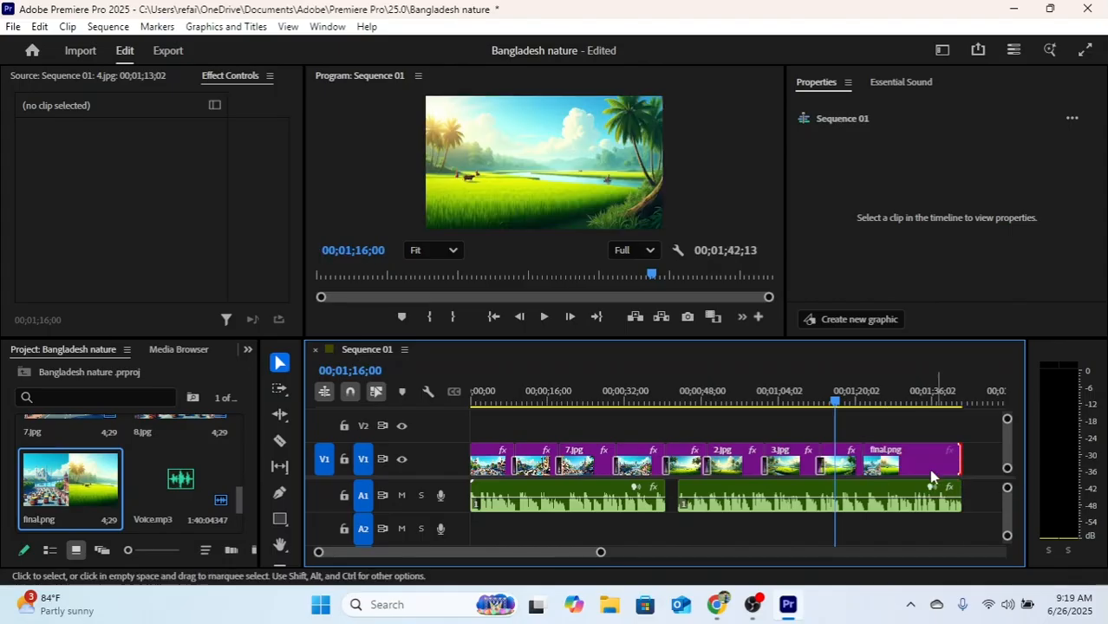
Enlarge final.png to a Scale of 150 to fill the frame
{"action": "left_click_drag", "start_coordinate": [876, 401], "coordinate": [874, 408]}
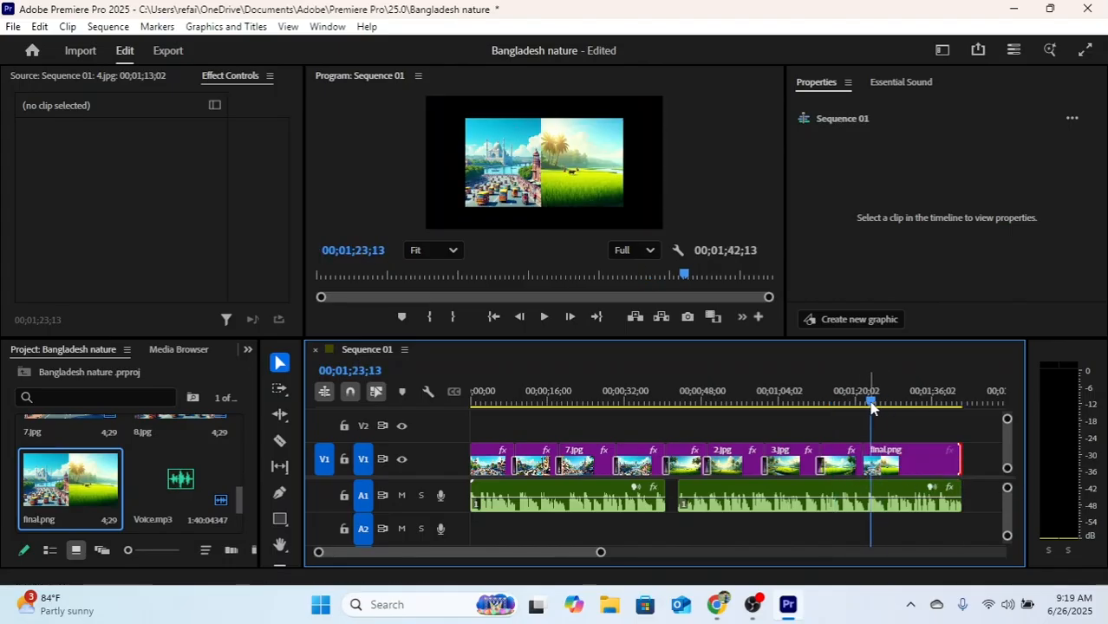
{"action": "left_click", "coordinate": [906, 461]}
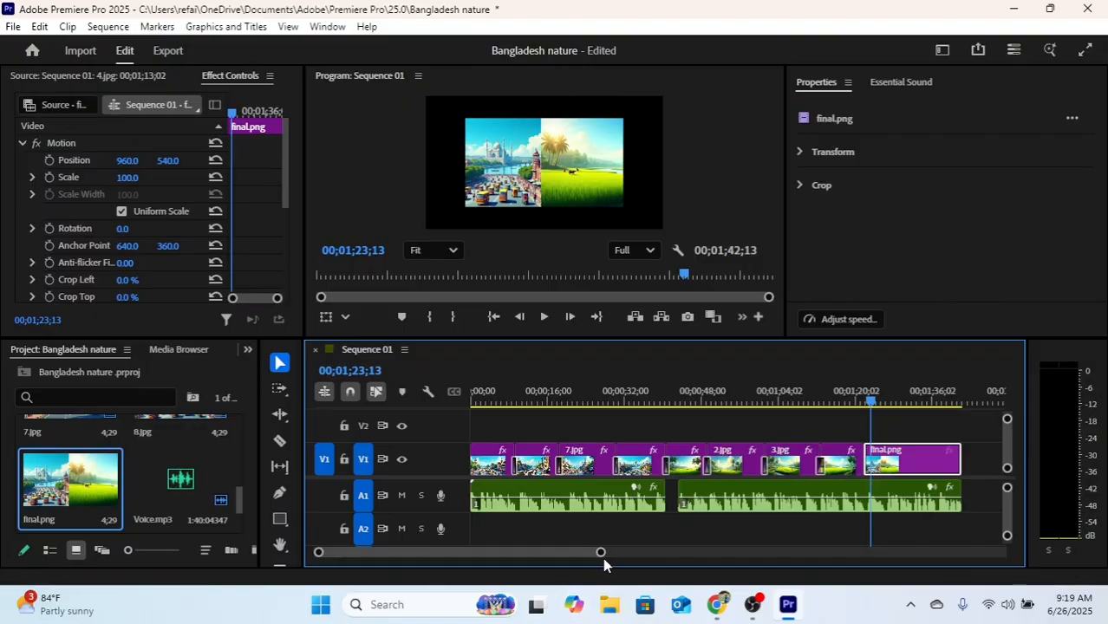
{"action": "mouse_move", "coordinate": [600, 553]}
{"action": "left_mouse_down"}
{"action": "mouse_move", "coordinate": [685, 555]}
{"action": "mouse_move", "coordinate": [588, 556]}
{"action": "left_mouse_up"}
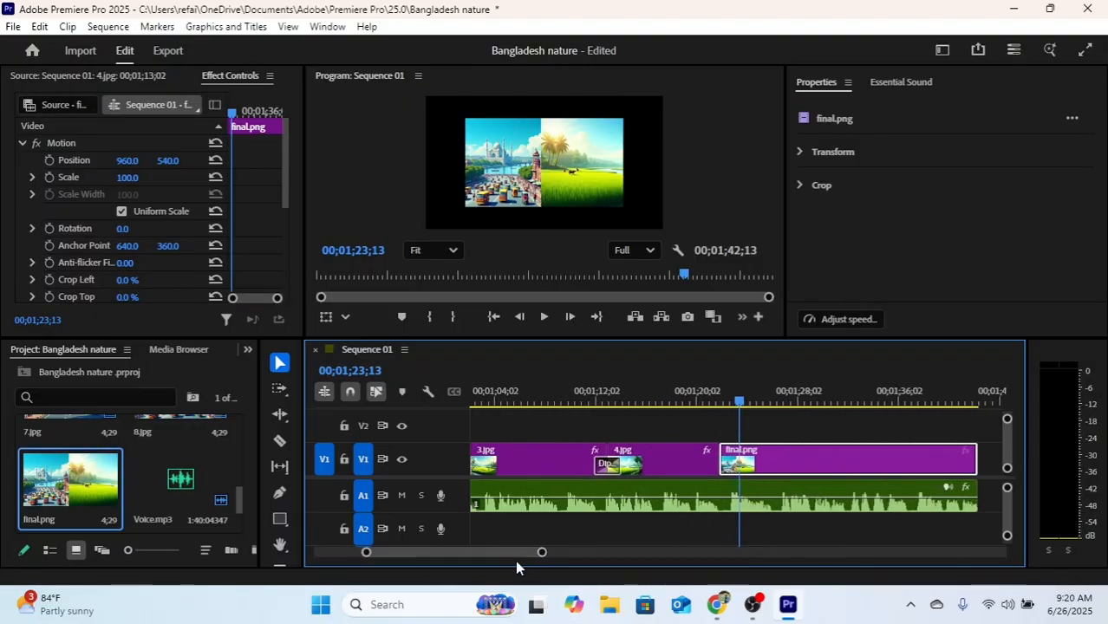
{"action": "scroll", "coordinate": [519, 552], "scroll_direction": "down", "scroll_amount": 5}
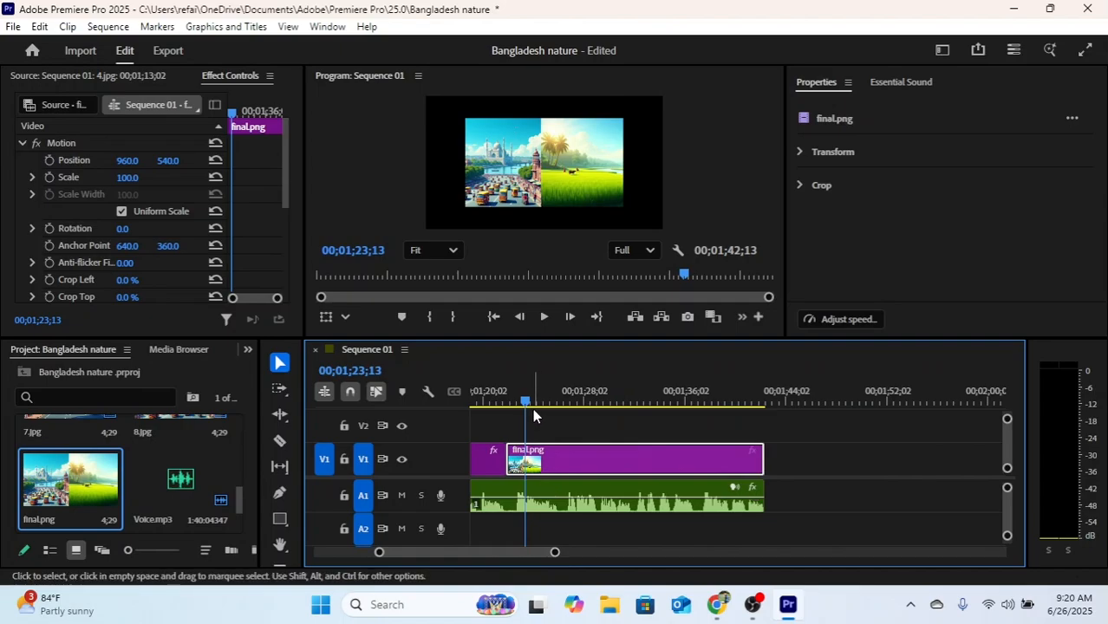
{"action": "left_click_drag", "start_coordinate": [533, 409], "coordinate": [507, 404]}
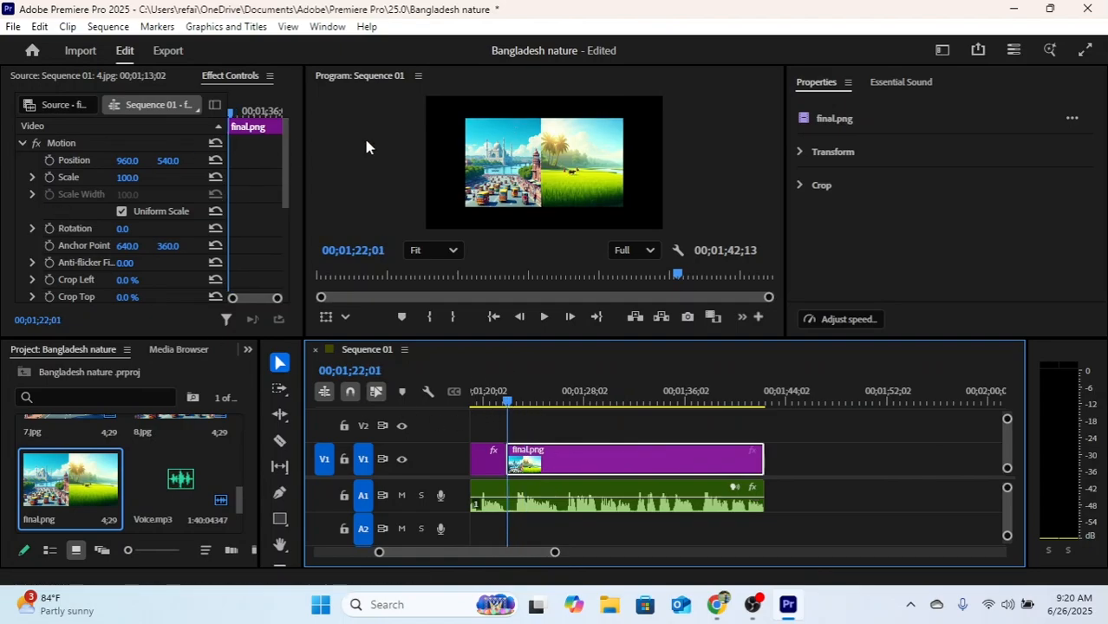
{"action": "left_click_drag", "start_coordinate": [124, 178], "coordinate": [169, 178]}
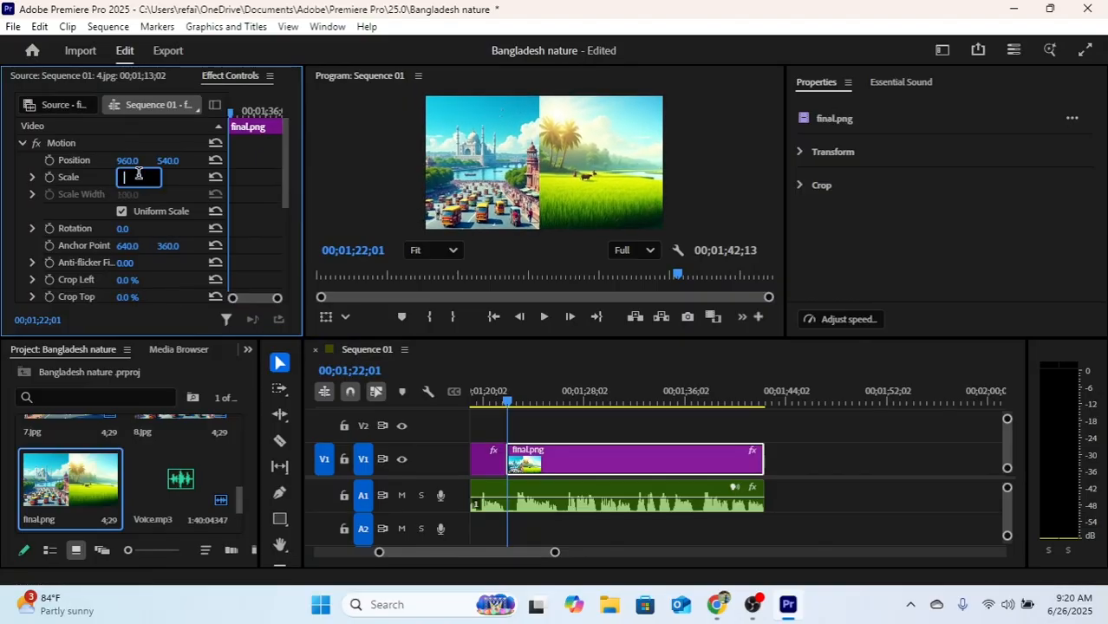
{"action": "key", "text": "Return"}
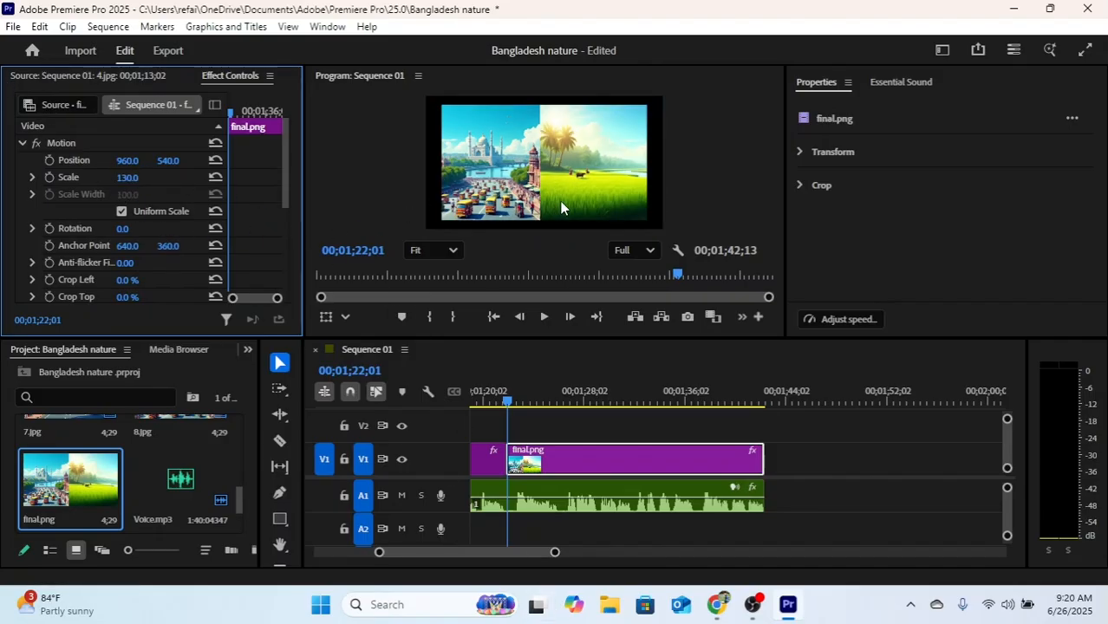
{"action": "left_click", "coordinate": [577, 192]}
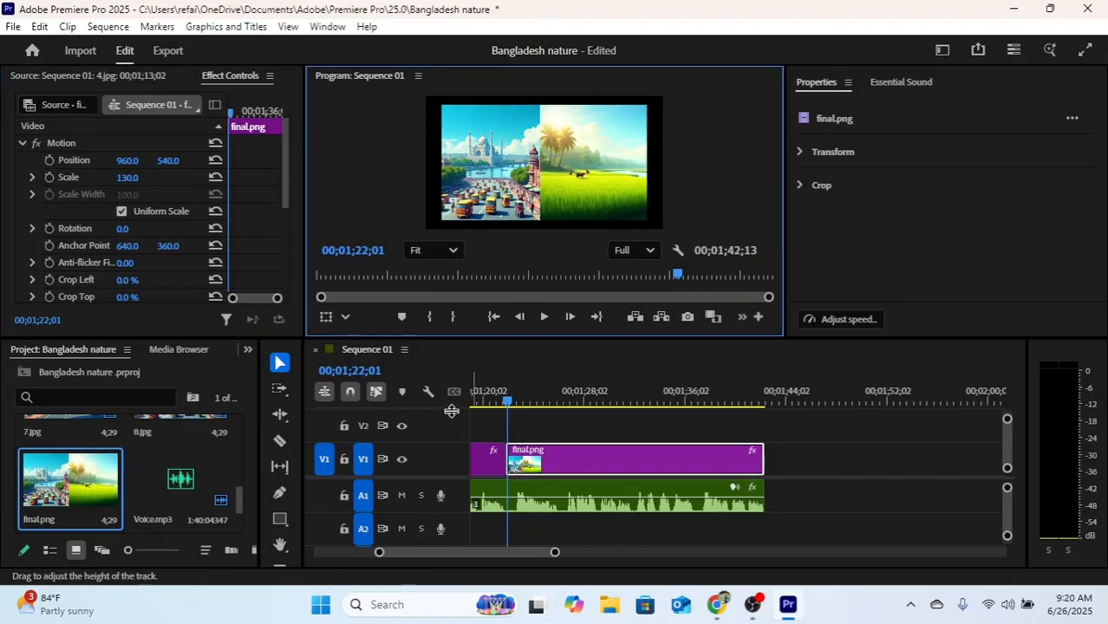
{"action": "left_click", "coordinate": [132, 177]}
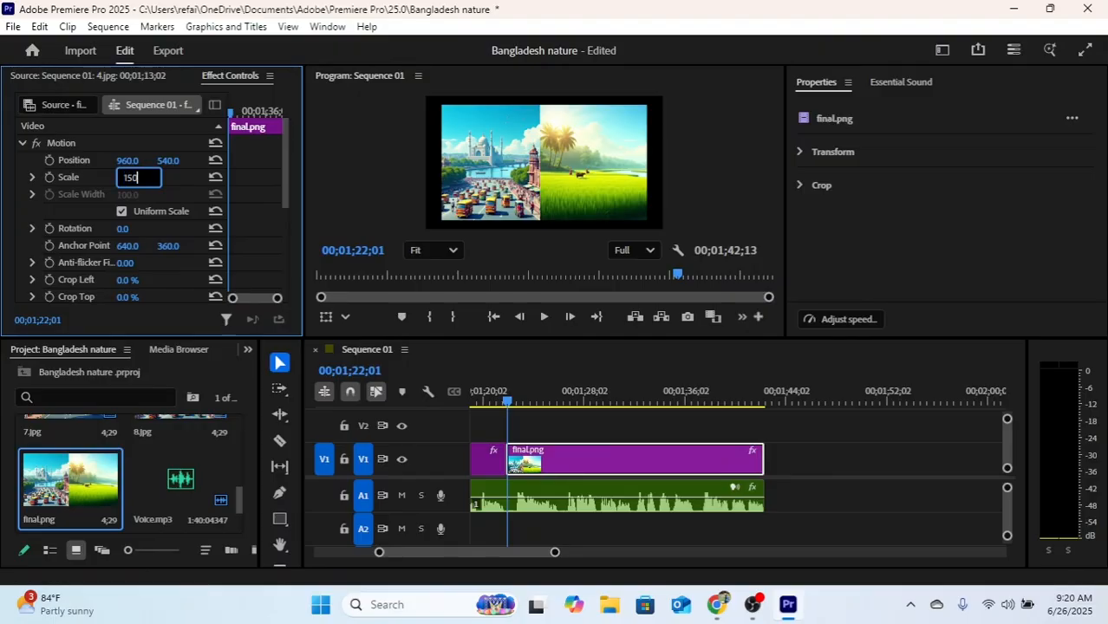
{"action": "key", "text": "Return"}
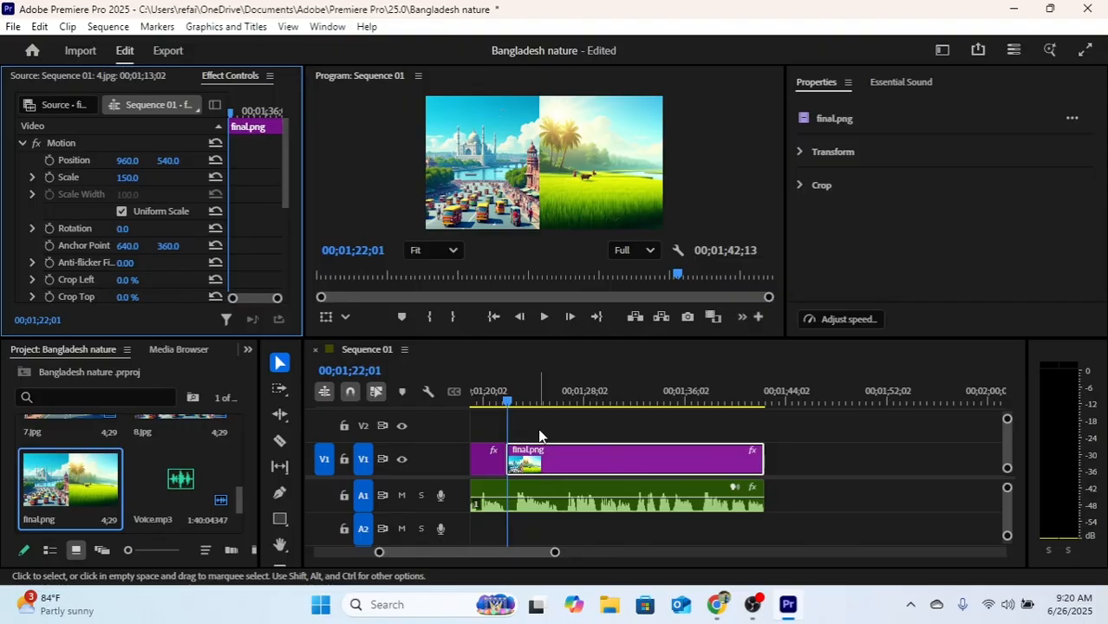
Keyframe a zoom in on final.png with Scale 150 at 00;01;22;01 and 170 at 00;01;25;04
{"action": "left_click", "coordinate": [49, 177]}
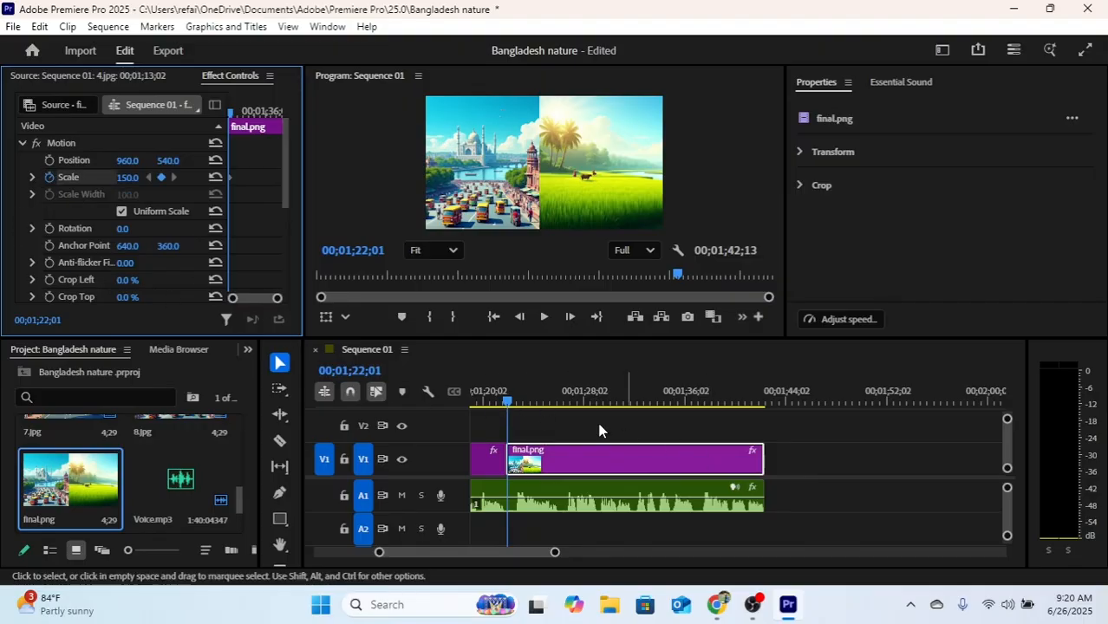
{"action": "left_click", "coordinate": [534, 466]}
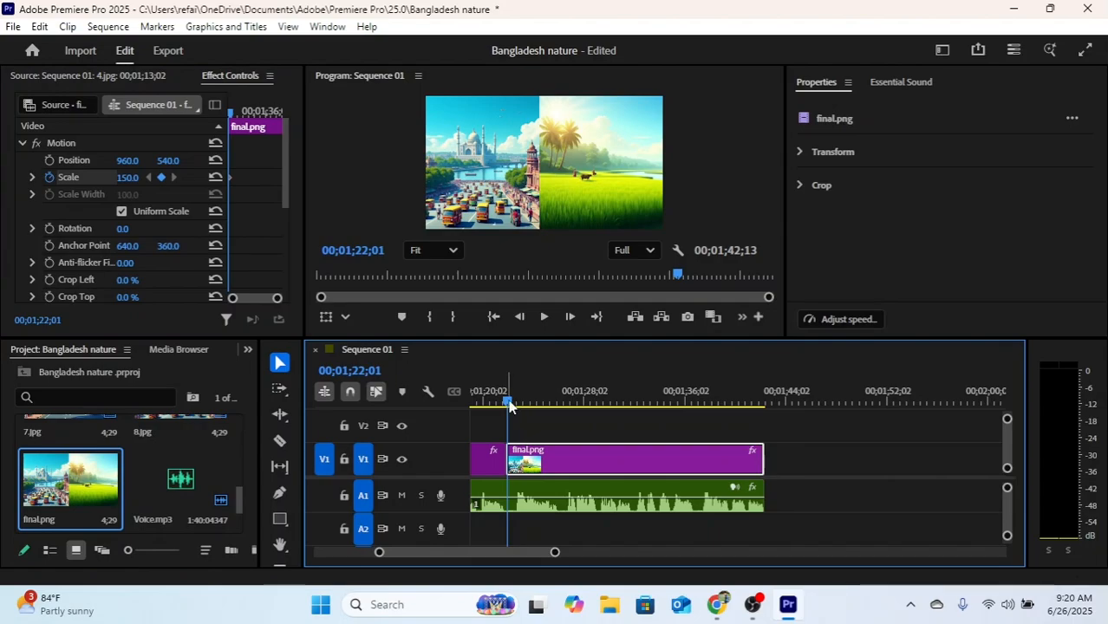
{"action": "left_click_drag", "start_coordinate": [510, 405], "coordinate": [547, 406]}
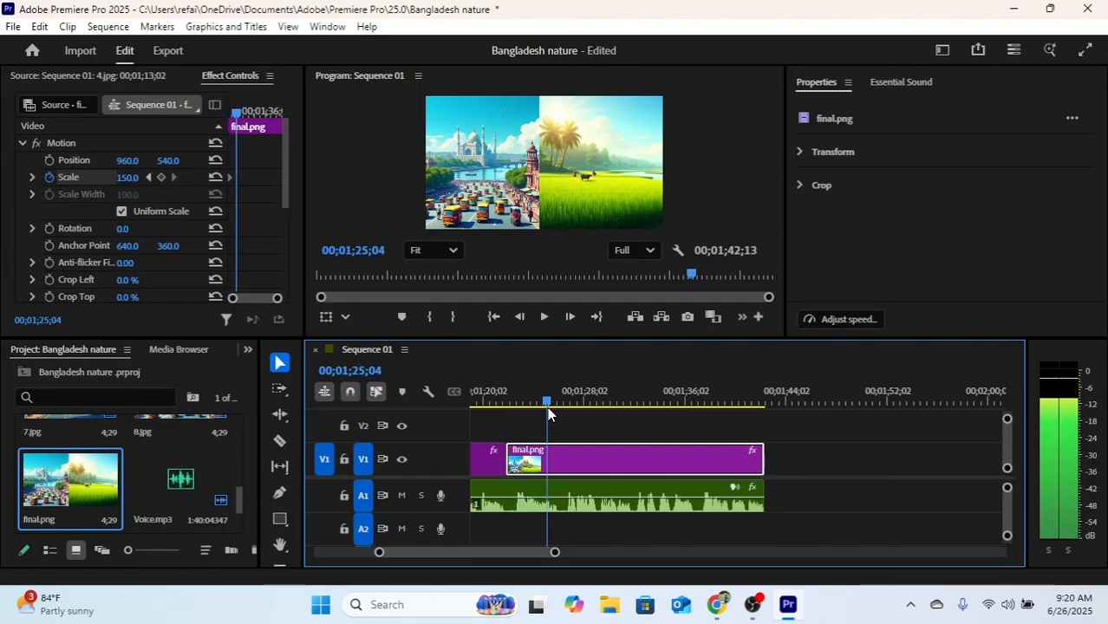
{"action": "left_click", "coordinate": [129, 177]}
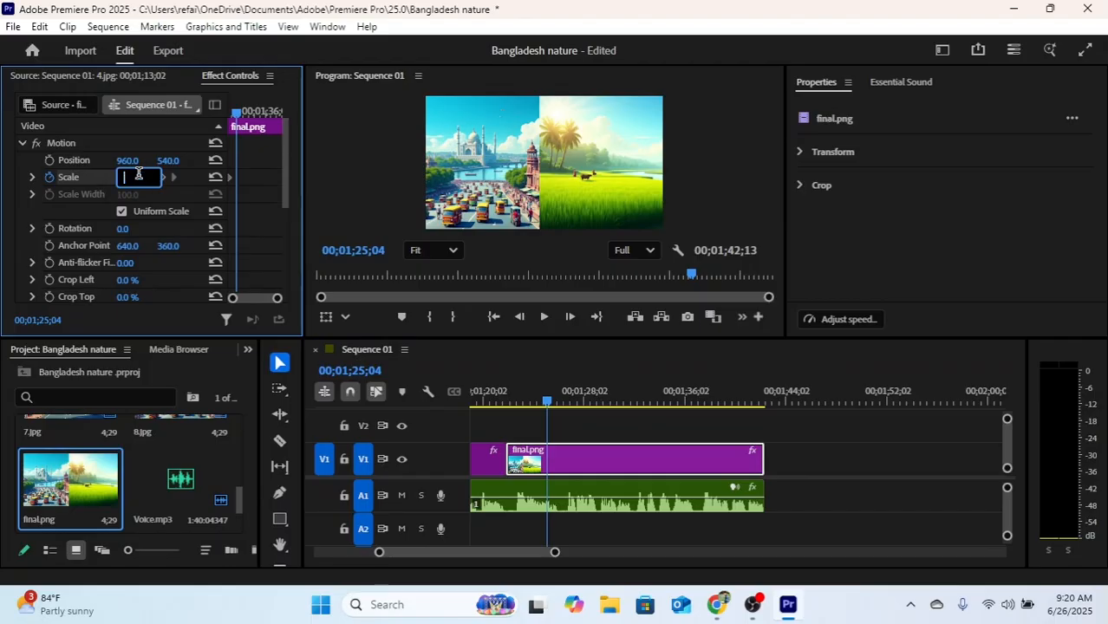
{"action": "key", "text": "Return"}
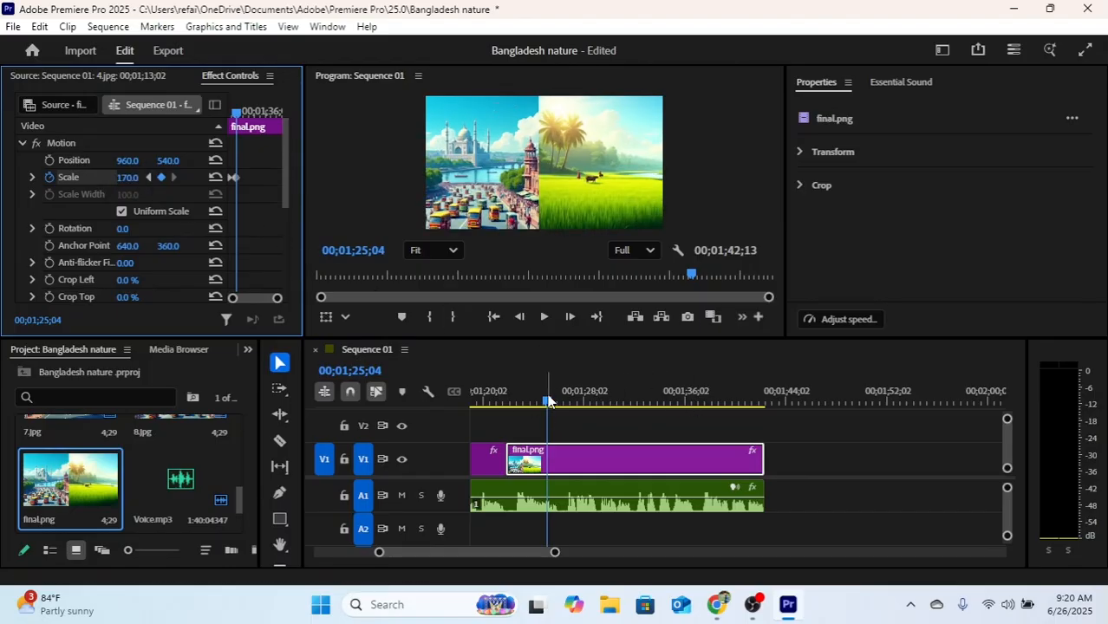
Add a Scale keyframe of 150 to final.png at 00;01;27;15 for the zoom out
{"action": "left_click_drag", "start_coordinate": [547, 403], "coordinate": [578, 403]}
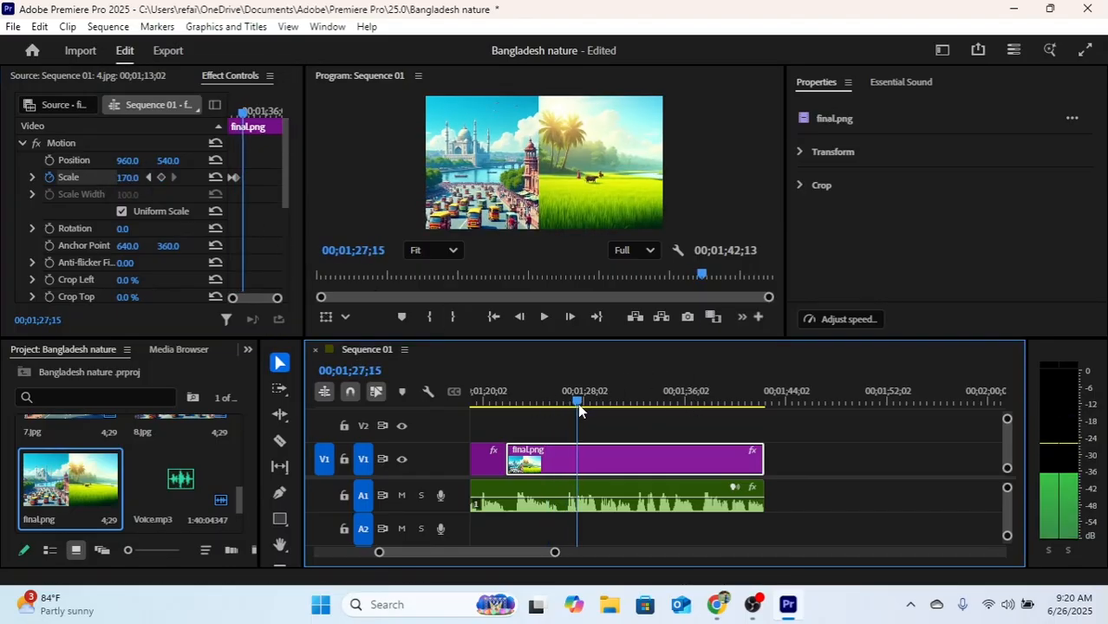
{"action": "left_click", "coordinate": [122, 178]}
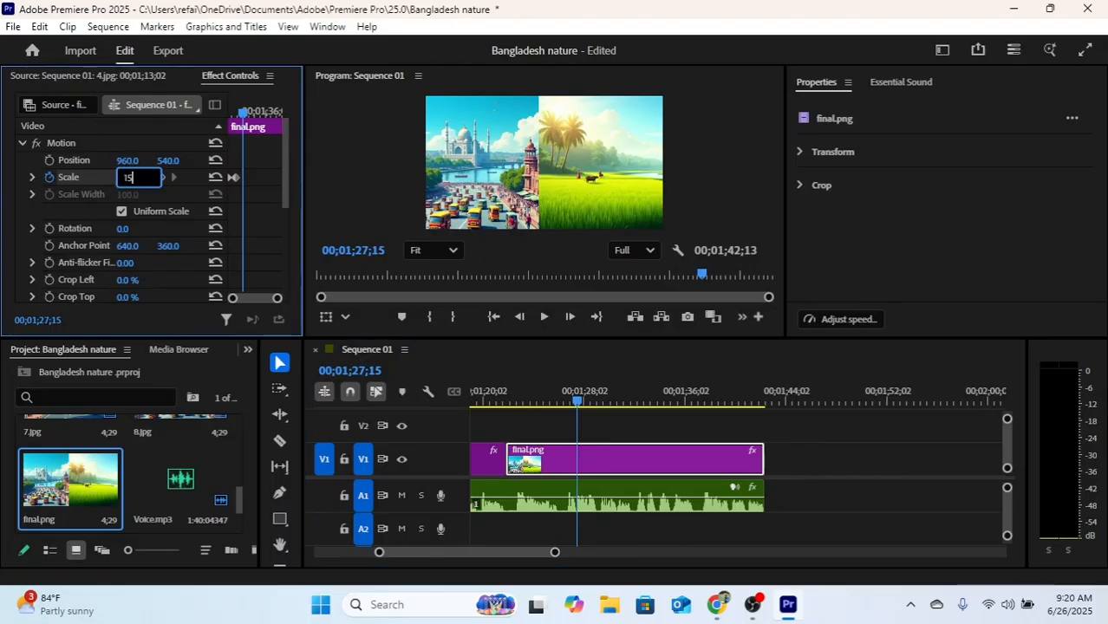
{"action": "type", "text": "150"}
{"action": "key", "text": "Return"}
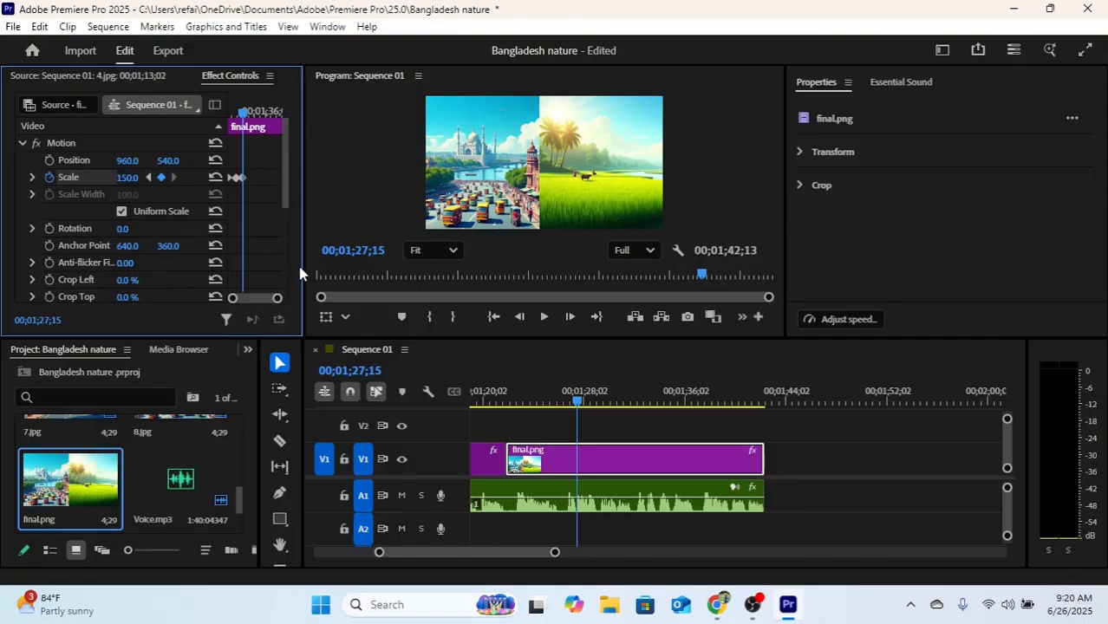
Copy the three Scale keyframes of final.png and paste them at 00;01;27;08 and 00;01;32;19
{"action": "mouse_move", "coordinate": [276, 299]}
{"action": "left_mouse_down"}
{"action": "mouse_move", "coordinate": [265, 297]}
{"action": "mouse_move", "coordinate": [275, 299]}
{"action": "left_mouse_up"}
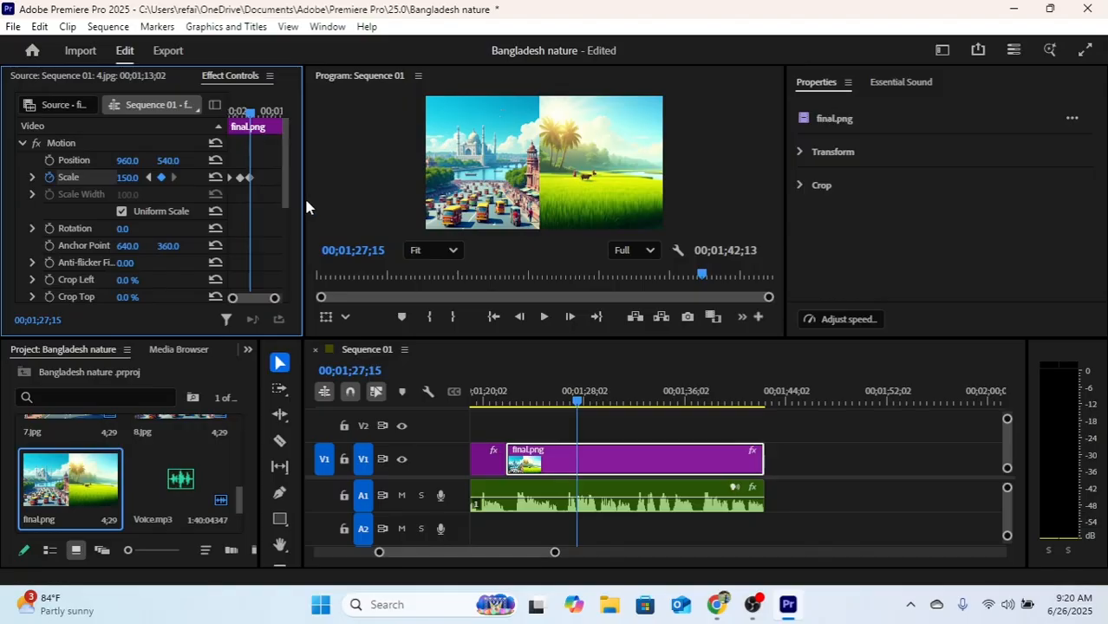
{"action": "left_click_drag", "start_coordinate": [305, 199], "coordinate": [512, 208]}
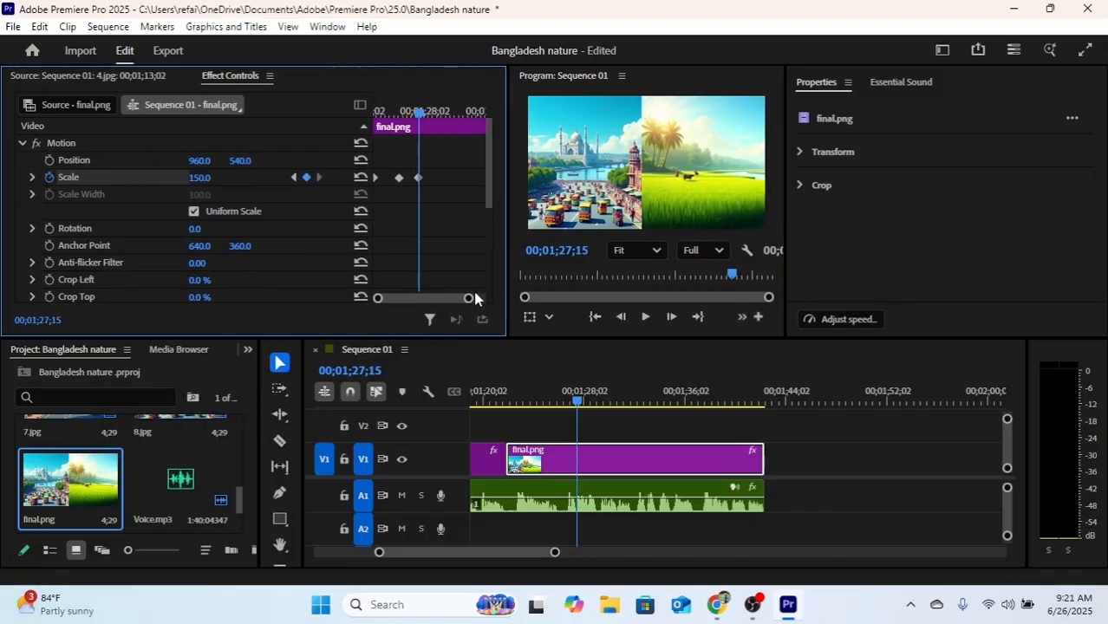
{"action": "mouse_move", "coordinate": [469, 299]}
{"action": "left_mouse_down"}
{"action": "mouse_move", "coordinate": [455, 297]}
{"action": "mouse_move", "coordinate": [477, 298]}
{"action": "left_mouse_up"}
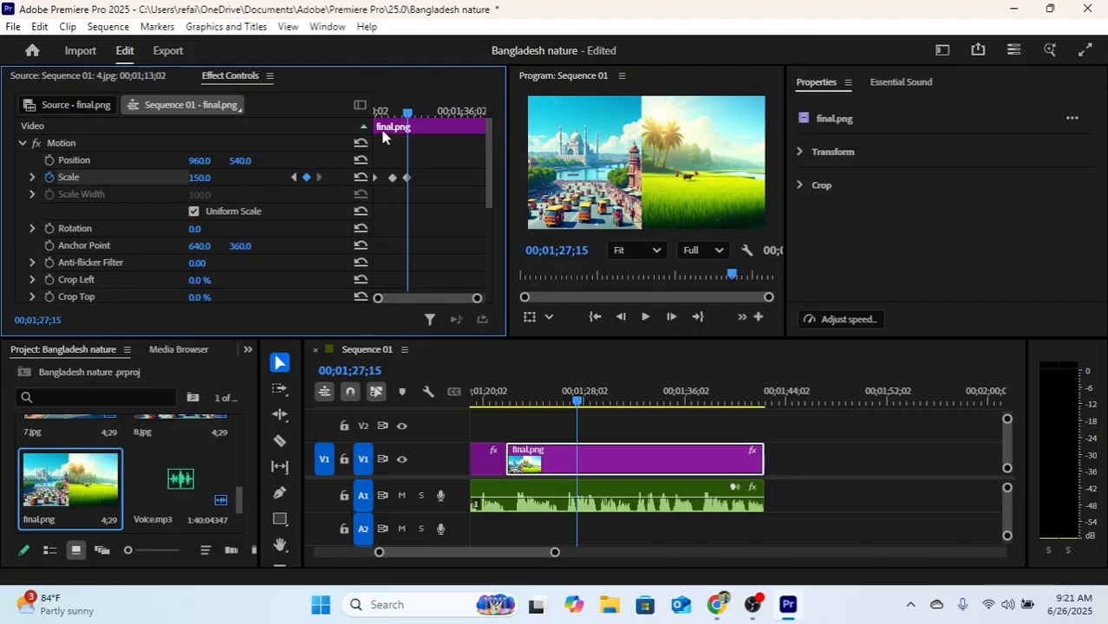
{"action": "left_click_drag", "start_coordinate": [408, 115], "coordinate": [406, 141]}
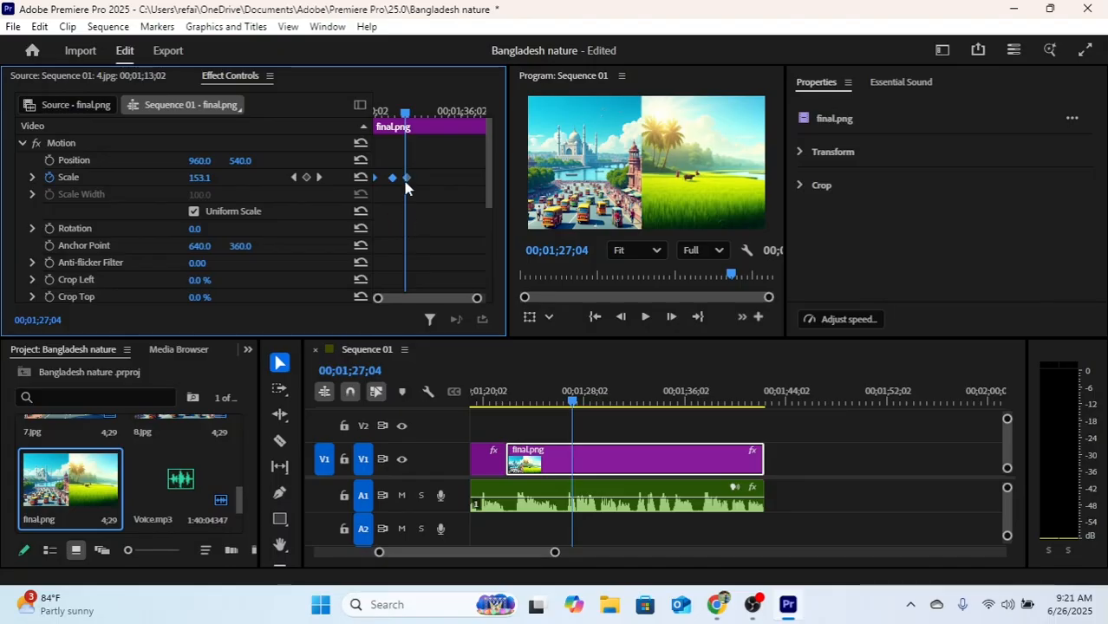
{"action": "mouse_move", "coordinate": [404, 114]}
{"action": "left_mouse_down"}
{"action": "mouse_move", "coordinate": [416, 128]}
{"action": "mouse_move", "coordinate": [406, 131]}
{"action": "left_mouse_up"}
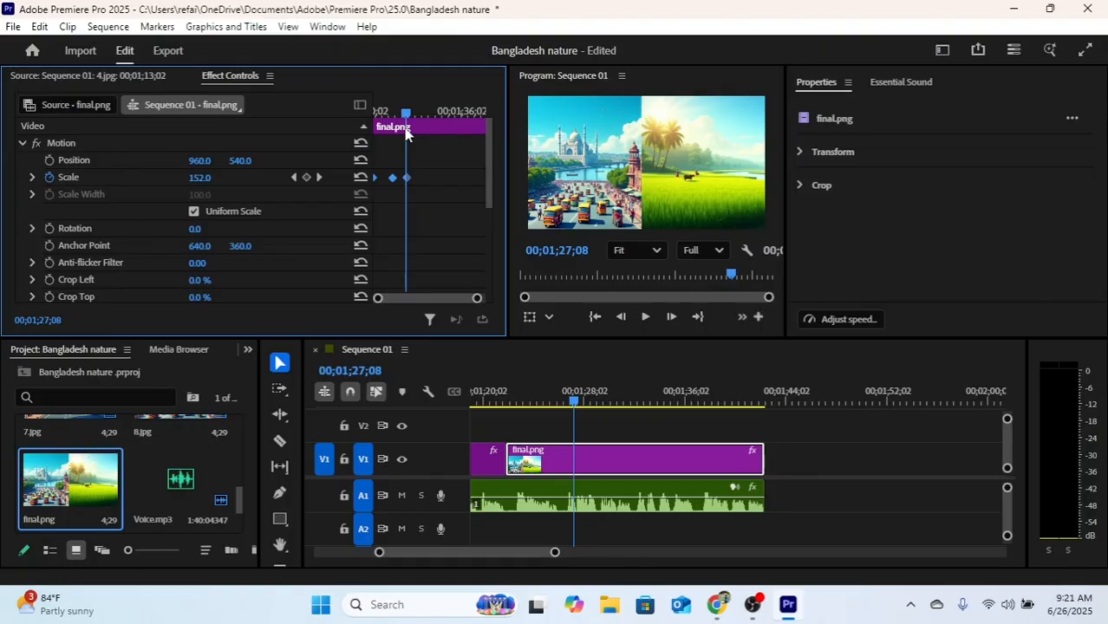
{"action": "key", "text": "ctrl+v"}
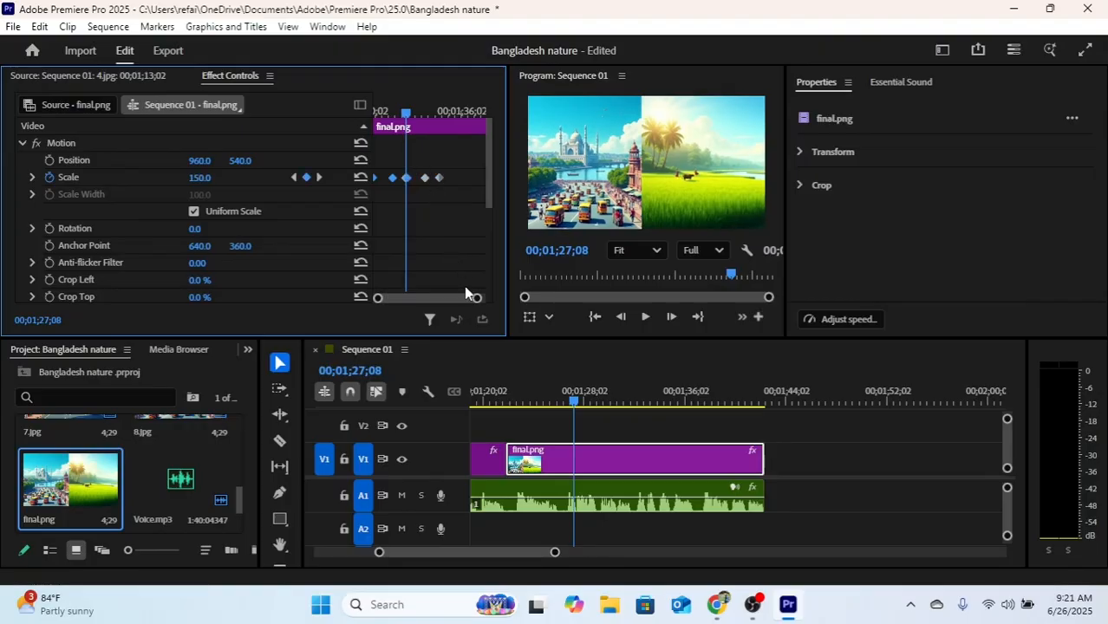
{"action": "left_click_drag", "start_coordinate": [404, 127], "coordinate": [441, 140]}
{"action": "key", "text": "ctrl+v"}
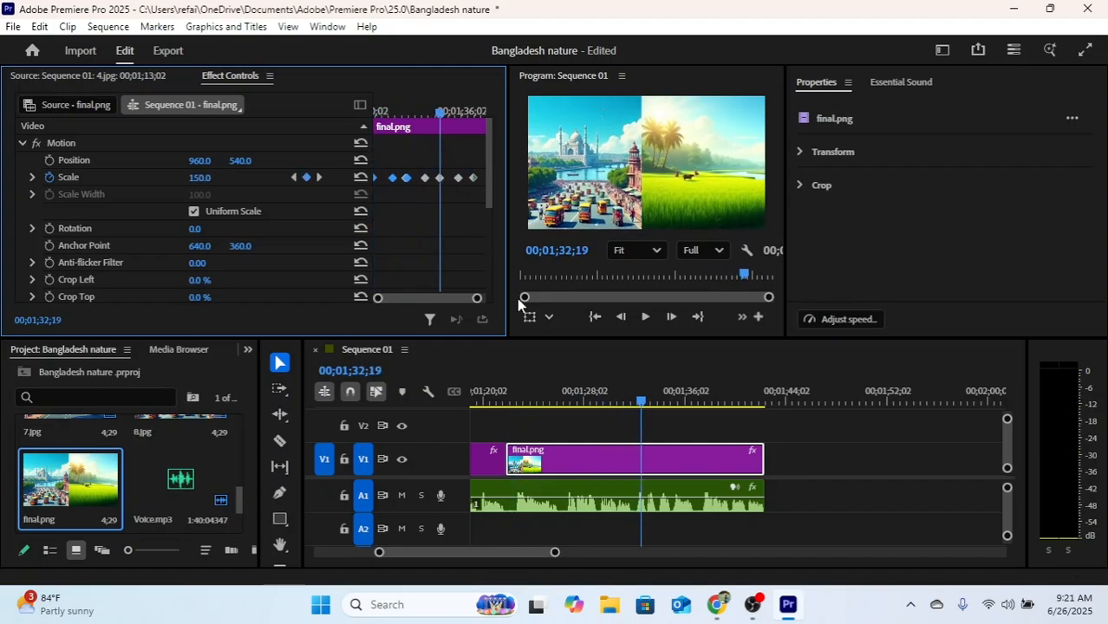
Paste the copied Scale keyframes again at 00;01;37;21 to continue the zoom to the end of final.png
{"action": "left_click_drag", "start_coordinate": [482, 298], "coordinate": [491, 300]}
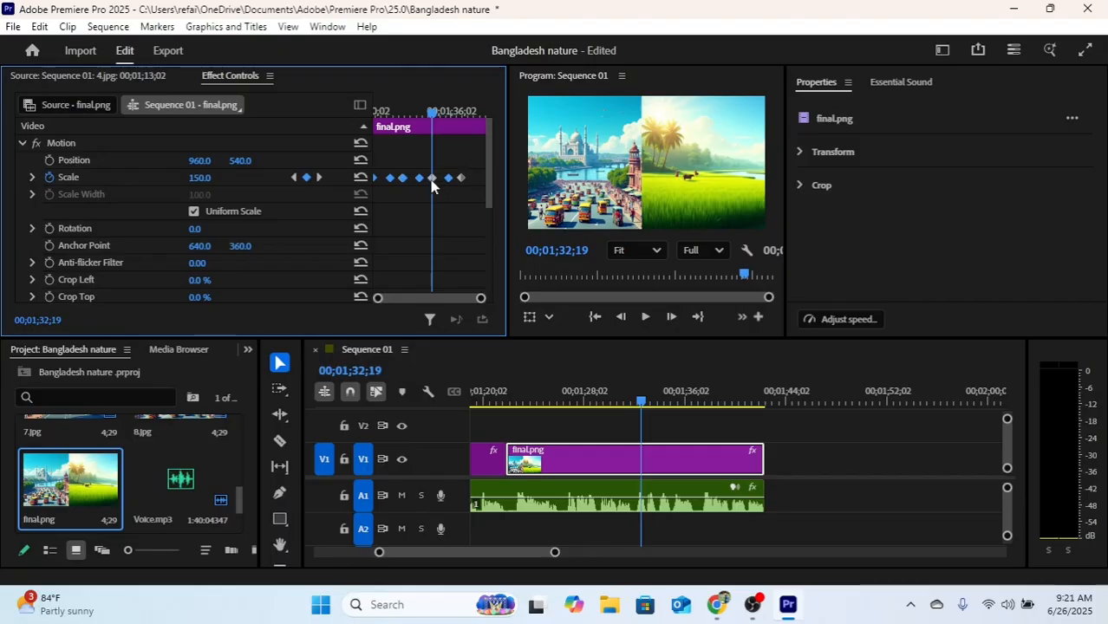
{"action": "left_click_drag", "start_coordinate": [431, 114], "coordinate": [414, 115]}
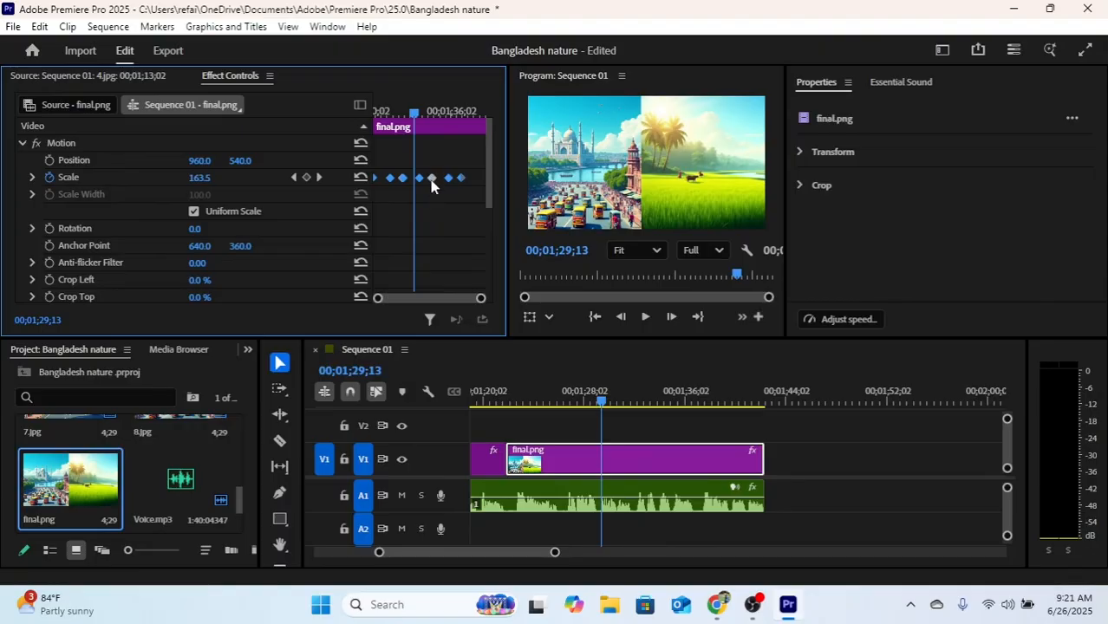
{"action": "scroll", "coordinate": [438, 208], "scroll_direction": "down", "scroll_amount": 2}
{"action": "scroll", "coordinate": [433, 217], "scroll_direction": "up", "scroll_amount": 1}
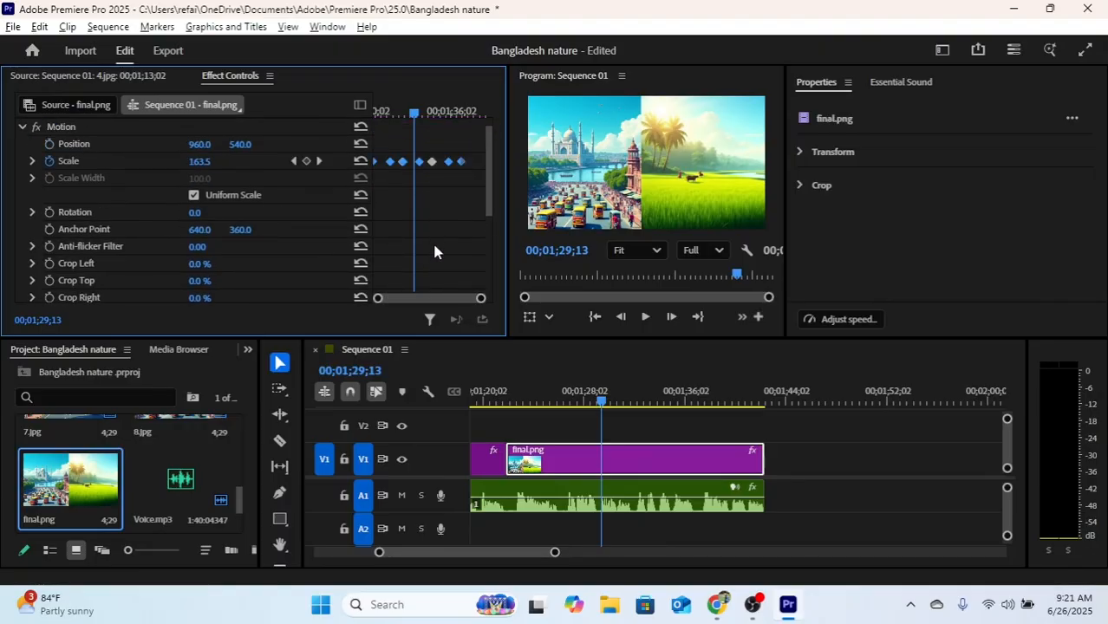
{"action": "mouse_move", "coordinate": [480, 298]}
{"action": "left_mouse_down"}
{"action": "mouse_move", "coordinate": [465, 300]}
{"action": "mouse_move", "coordinate": [496, 313]}
{"action": "left_mouse_up"}
{"action": "left_click_drag", "start_coordinate": [416, 111], "coordinate": [465, 143]}
{"action": "key", "text": "ctrl+v"}
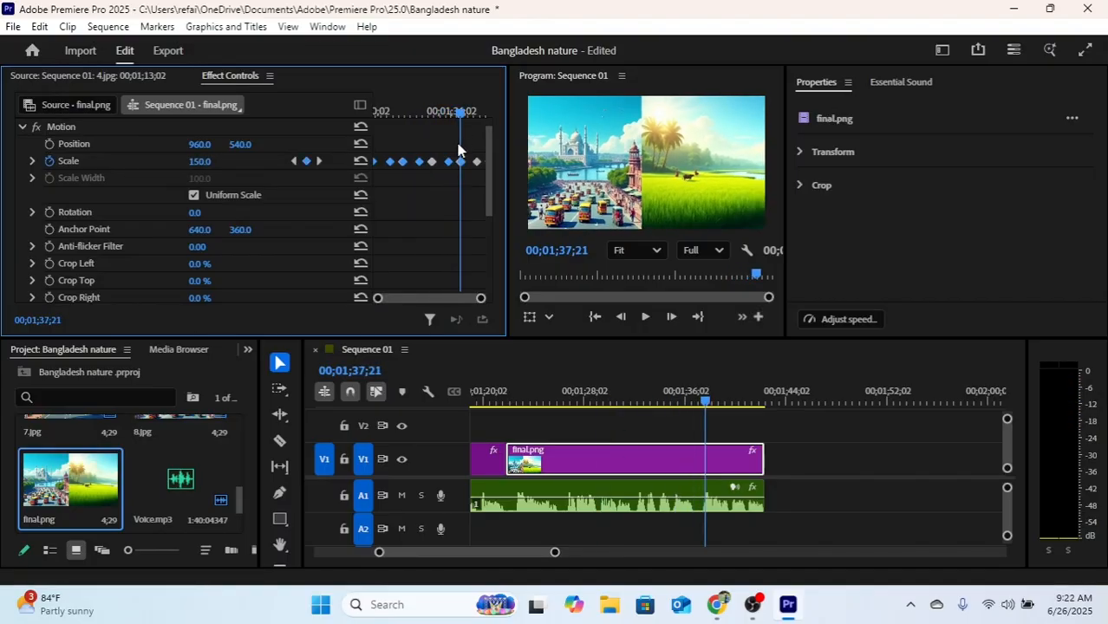
Play the opening of the sequence in a widened Program monitor and return the playhead to 00;00;00;00
{"action": "scroll", "coordinate": [438, 175], "scroll_direction": "down", "scroll_amount": 3}
{"action": "scroll", "coordinate": [438, 176], "scroll_direction": "up", "scroll_amount": 2}
{"action": "left_click_drag", "start_coordinate": [482, 298], "coordinate": [524, 298]}
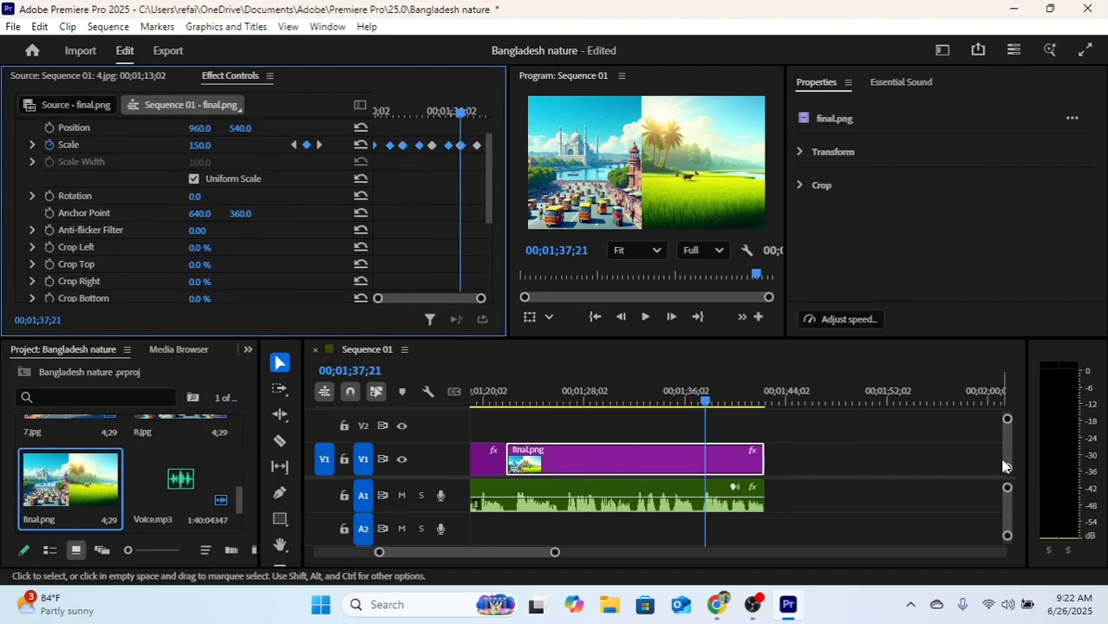
{"action": "left_click_drag", "start_coordinate": [460, 112], "coordinate": [337, 113]}
{"action": "key", "text": "space"}
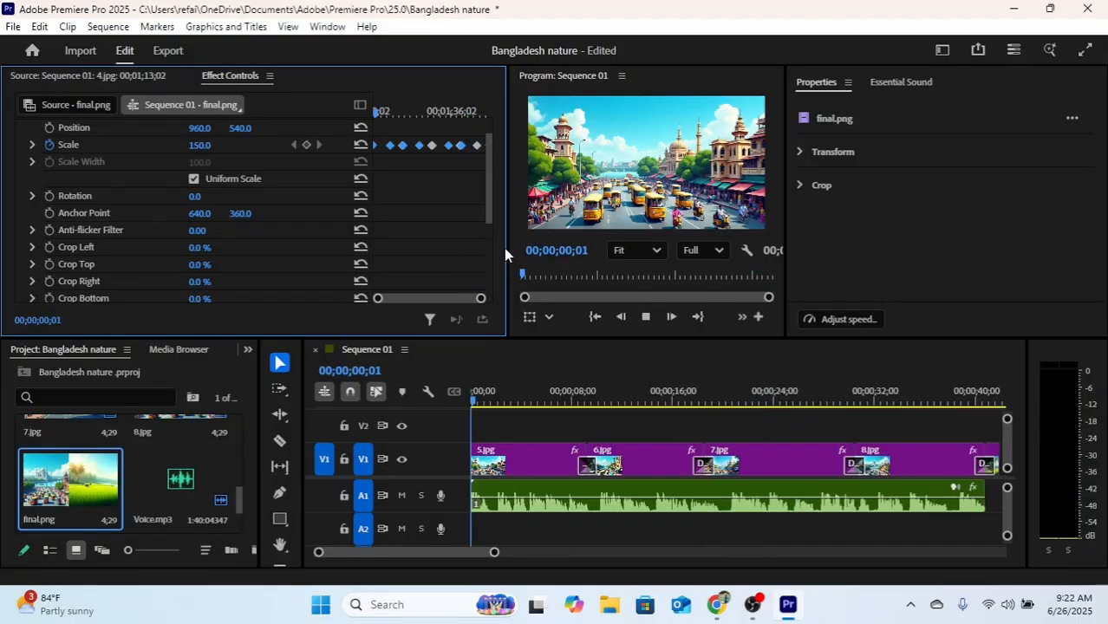
{"action": "key", "text": "space"}
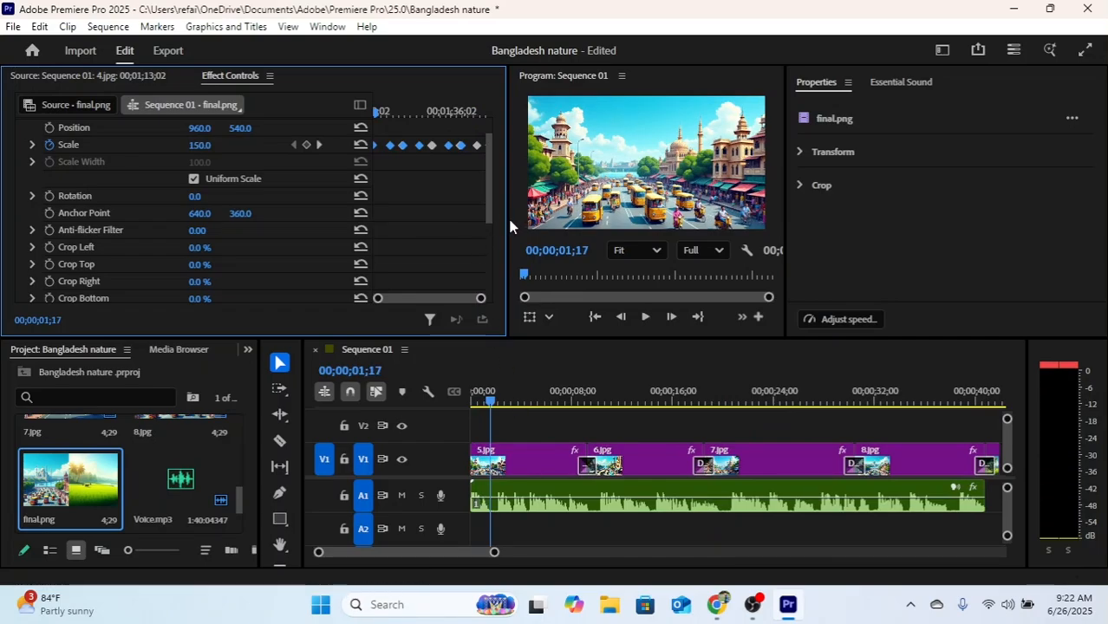
{"action": "left_click_drag", "start_coordinate": [510, 228], "coordinate": [261, 228]}
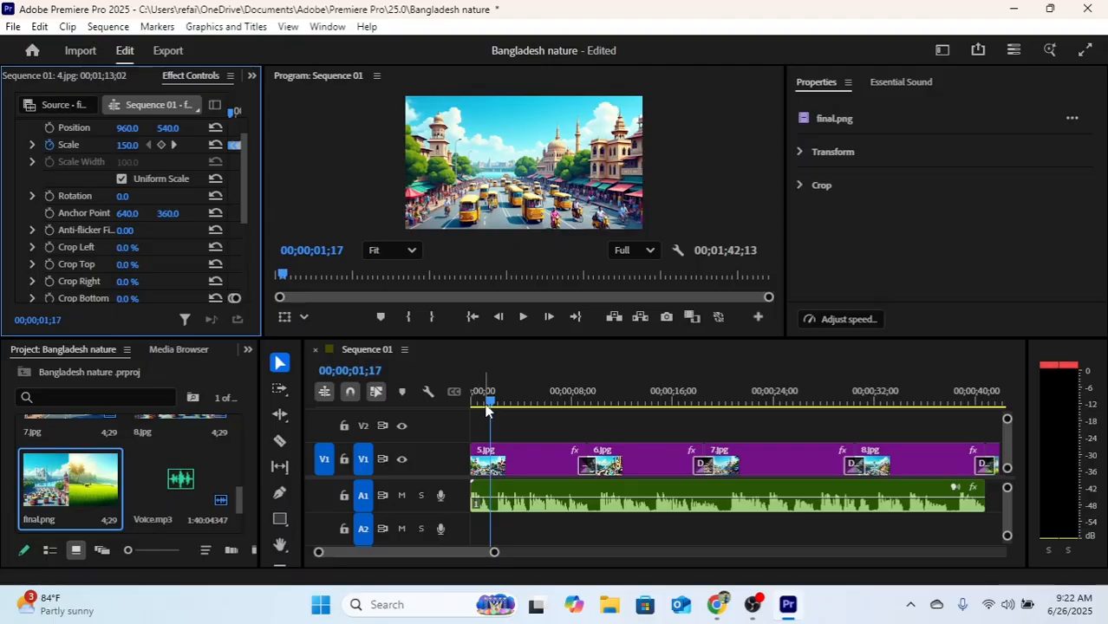
{"action": "left_click_drag", "start_coordinate": [489, 402], "coordinate": [434, 404]}
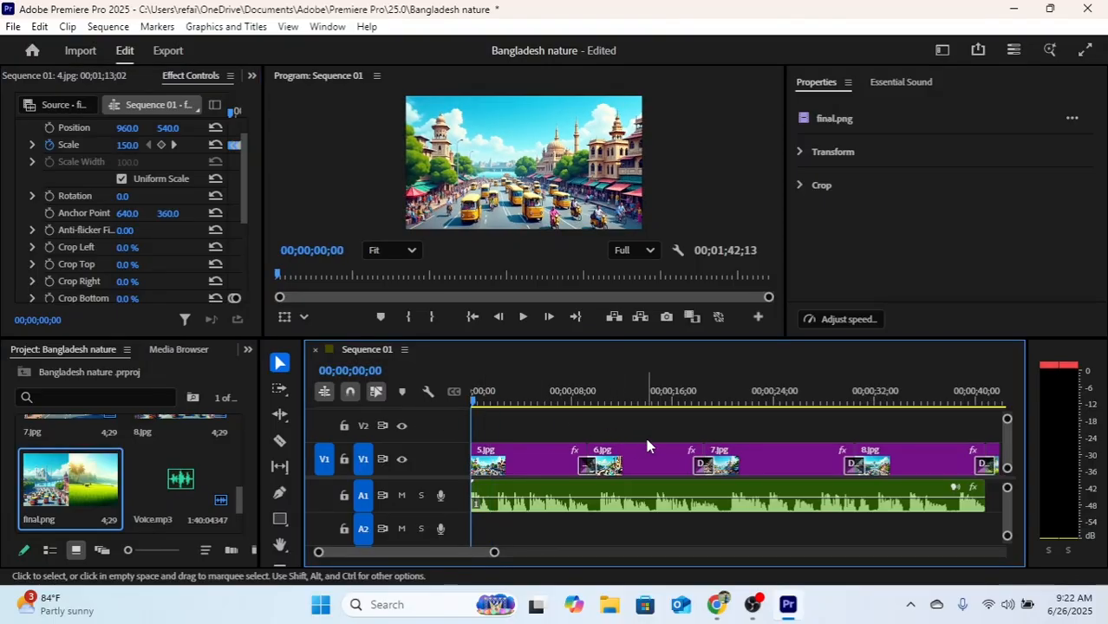
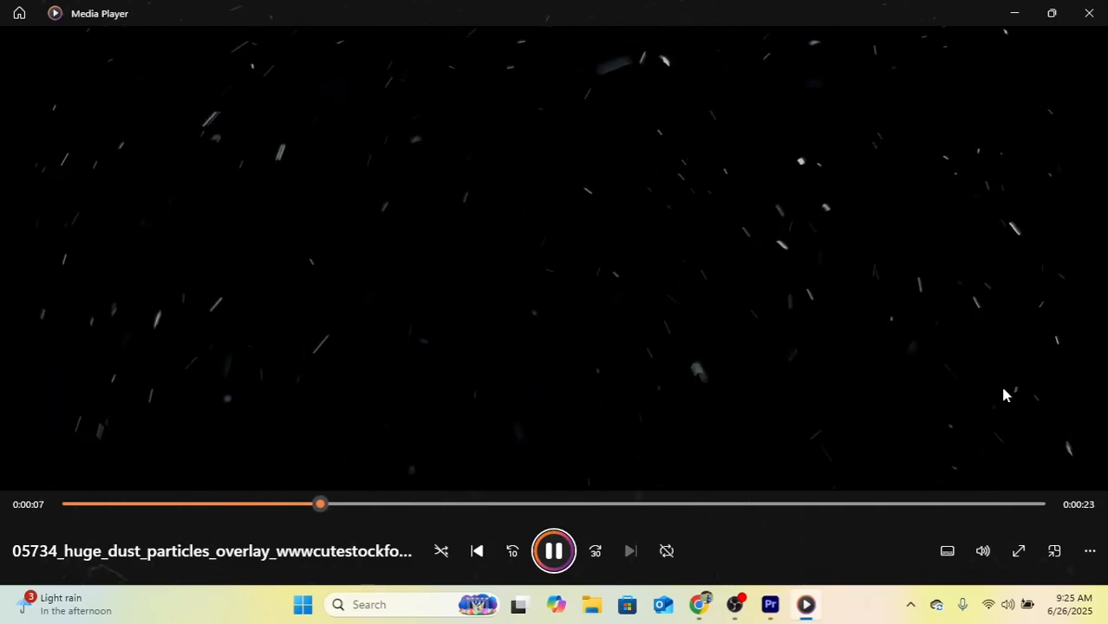
Import the 05734_huge_dust_particles_overlay video from the desktop, place it on V2 at the sequence start, and preview it up to 00;00;13;05
{"action": "left_click", "coordinate": [1103, 28]}
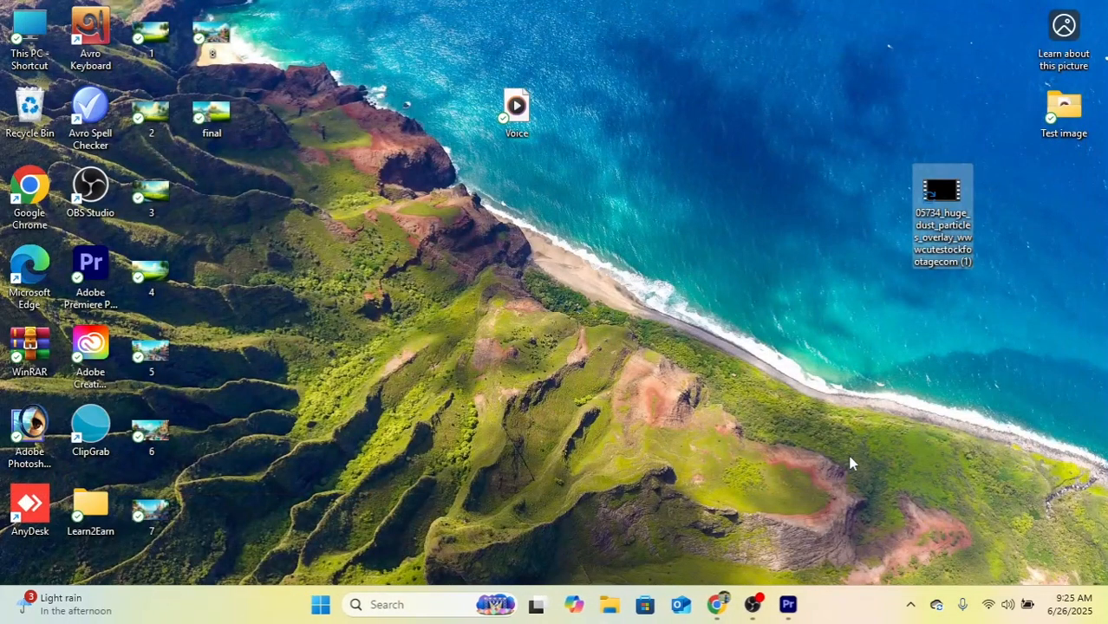
{"action": "left_click_drag", "start_coordinate": [935, 192], "coordinate": [180, 484]}
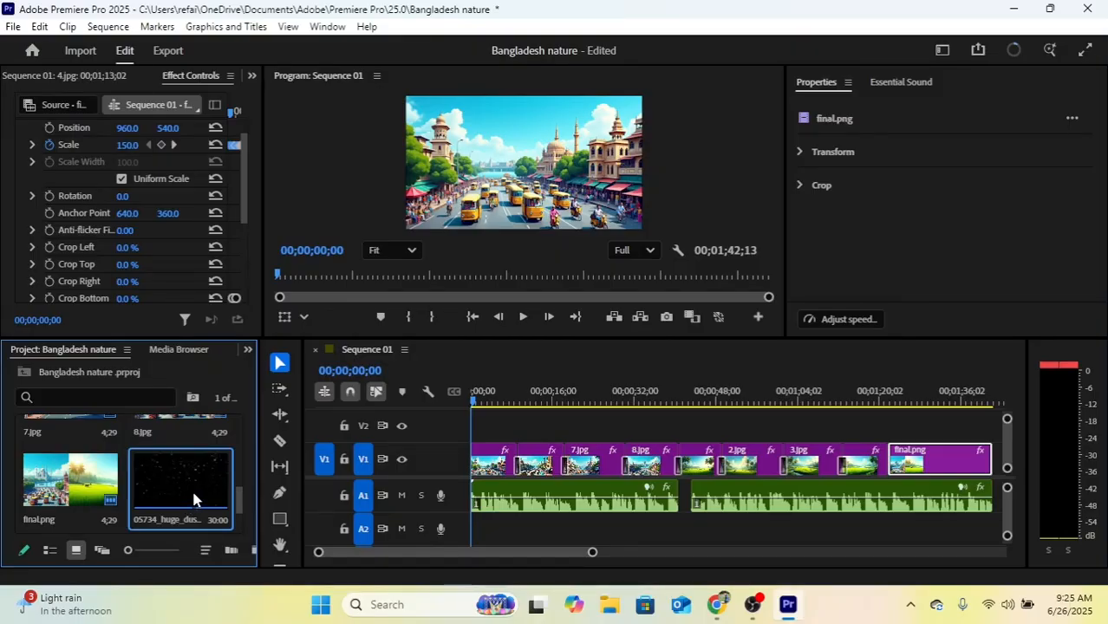
{"action": "left_click_drag", "start_coordinate": [193, 495], "coordinate": [462, 437]}
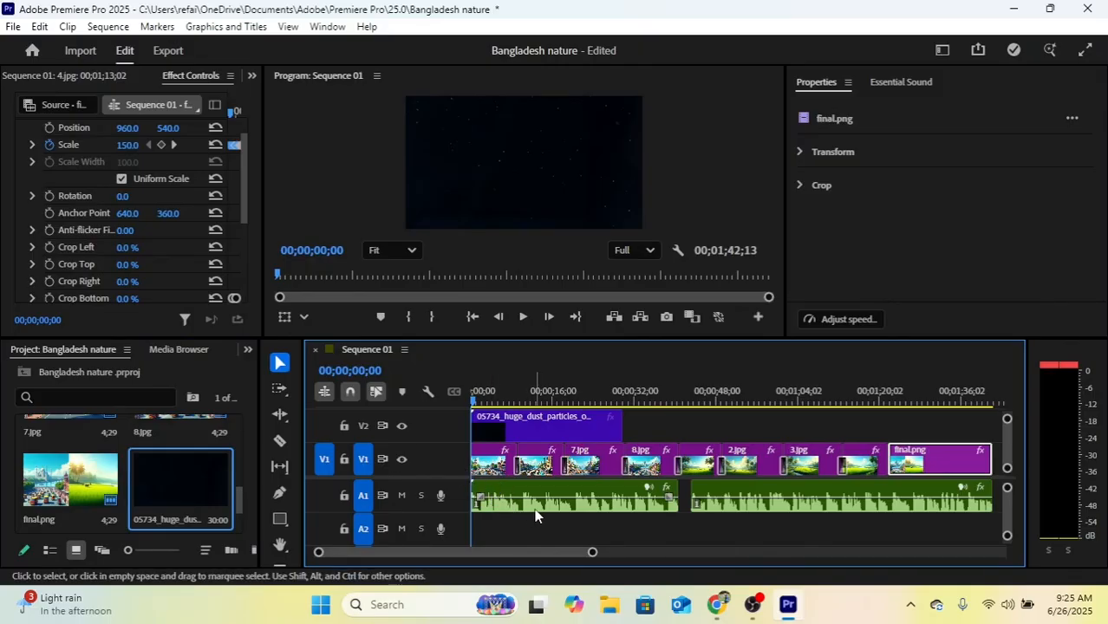
{"action": "key", "text": "space"}
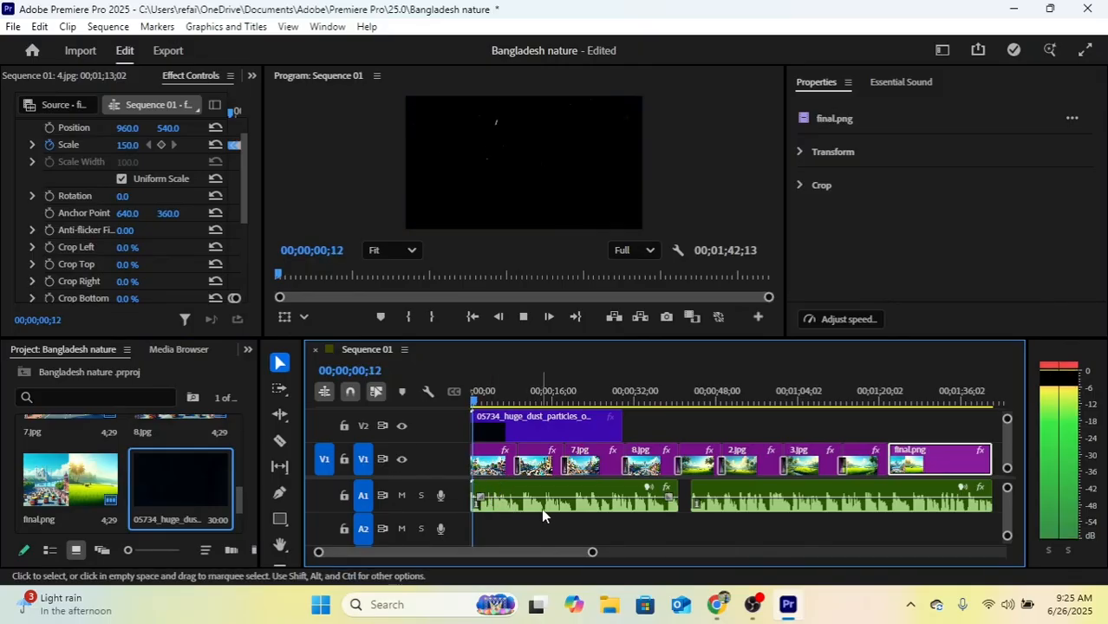
{"action": "left_click", "coordinate": [517, 405]}
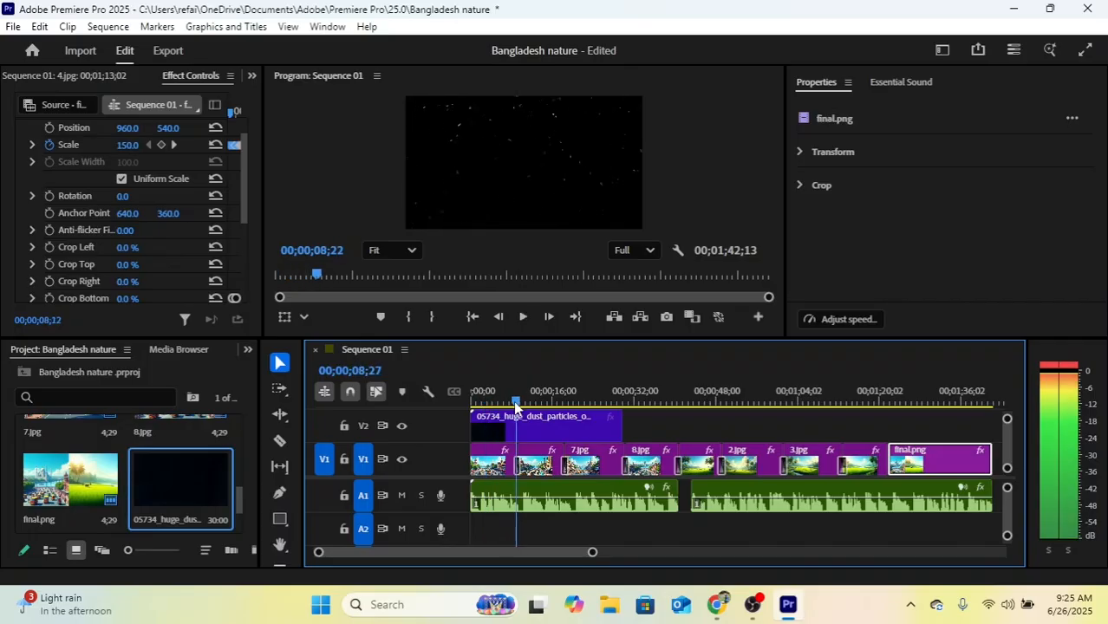
{"action": "left_click_drag", "start_coordinate": [516, 404], "coordinate": [538, 340]}
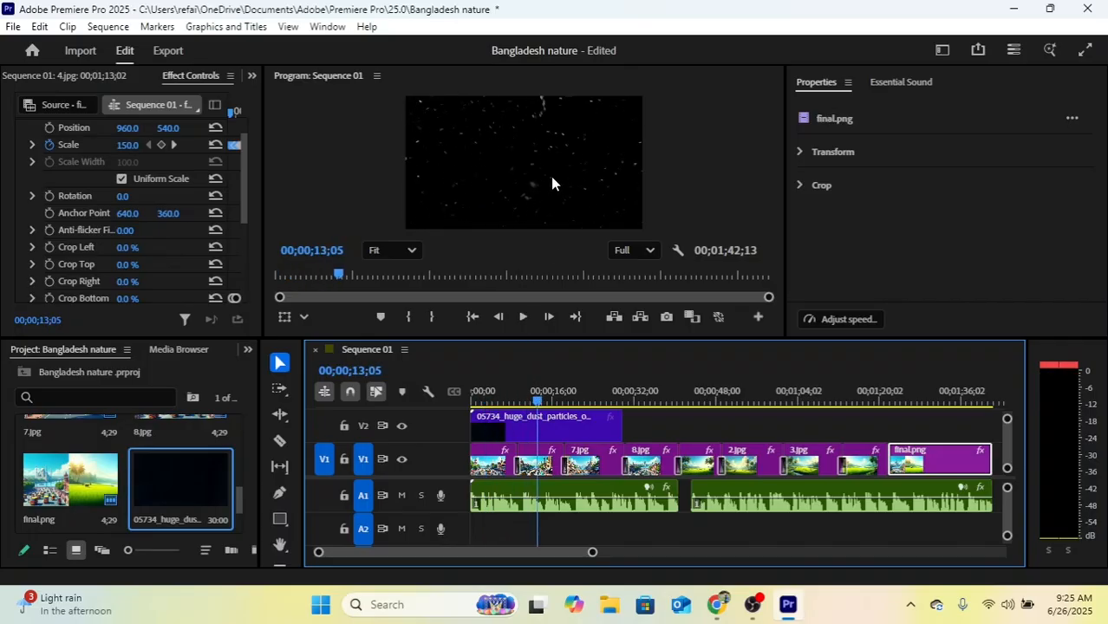
Set the dust particles overlay's Blend Mode to Screen and its Opacity to 50%, and play the sequence to check the effect
{"action": "left_click", "coordinate": [538, 417]}
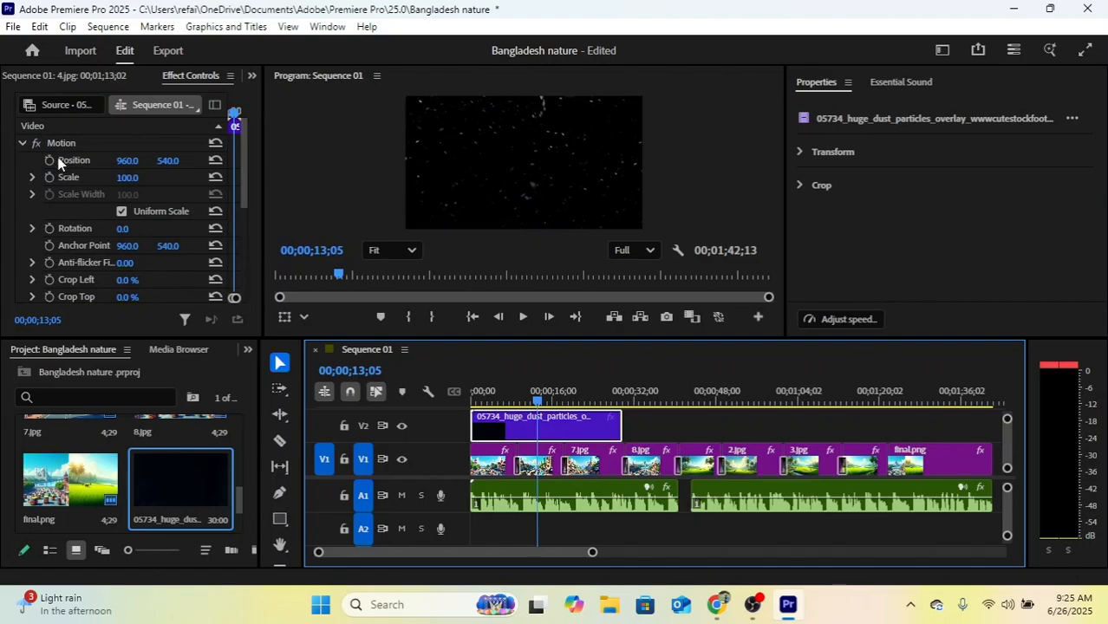
{"action": "left_click", "coordinate": [24, 144]}
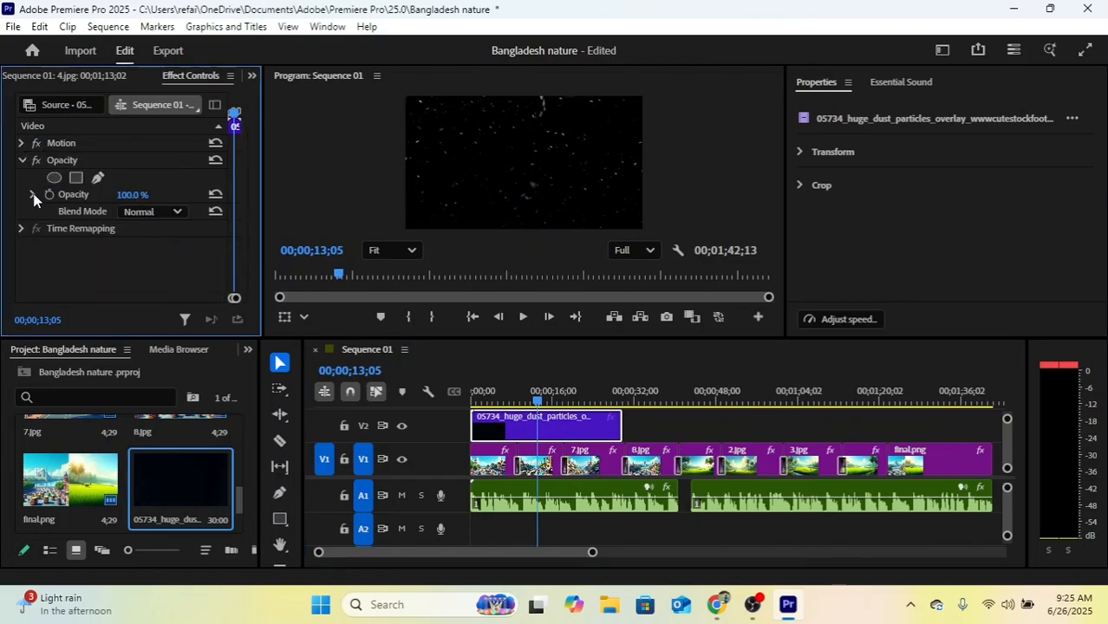
{"action": "left_click", "coordinate": [141, 214]}
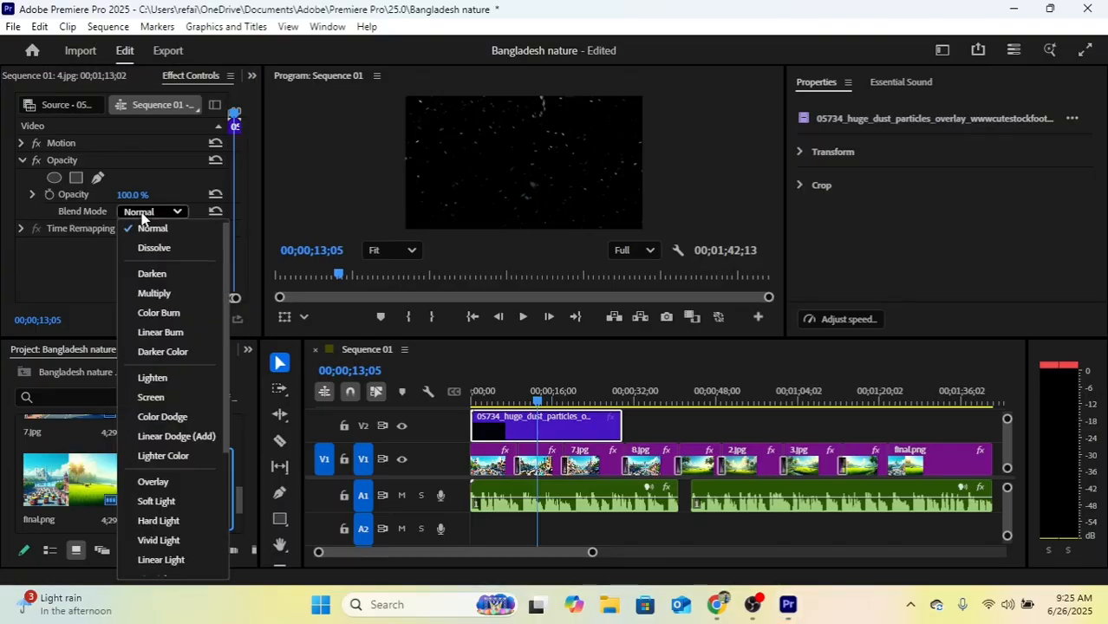
{"action": "left_click", "coordinate": [151, 398]}
{"action": "left_click", "coordinate": [138, 192]}
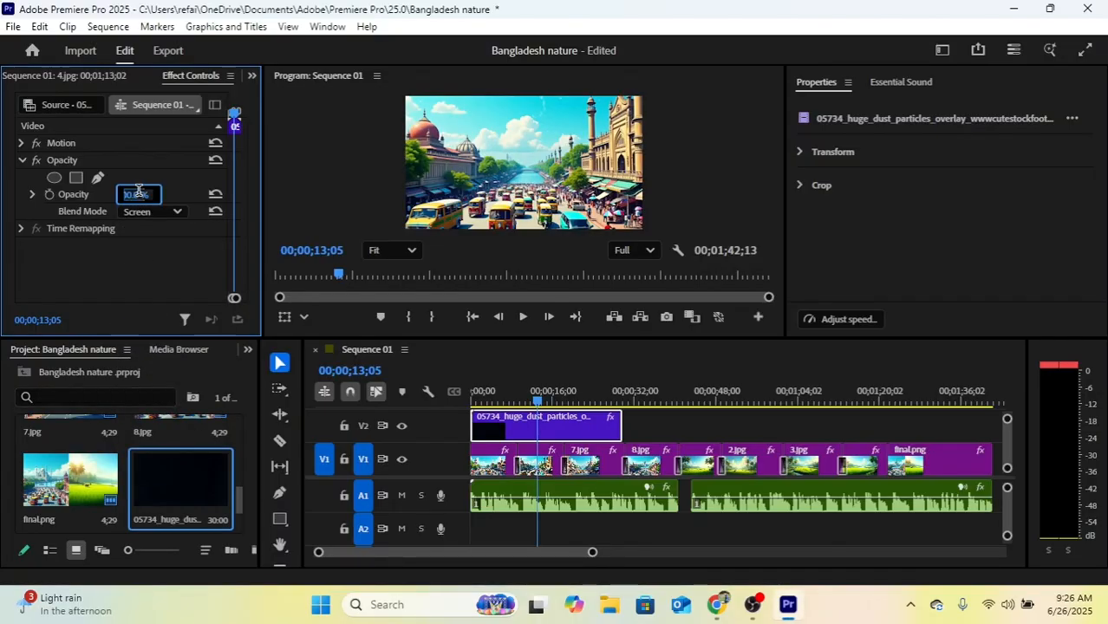
{"action": "type", "text": "50"}
{"action": "key", "text": "Return"}
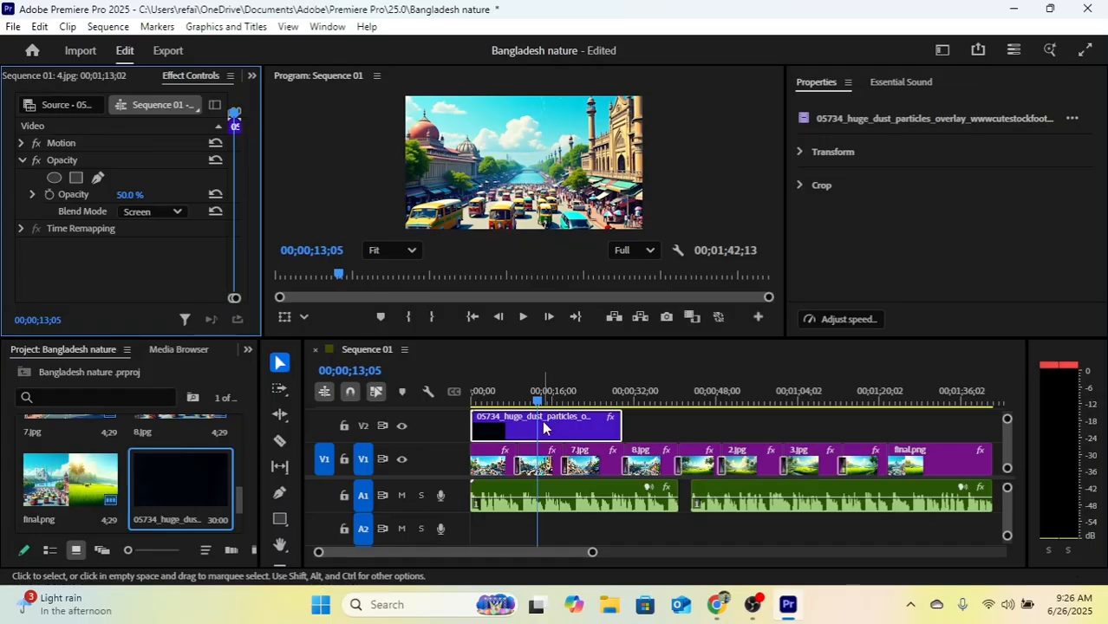
{"action": "key", "text": "space"}
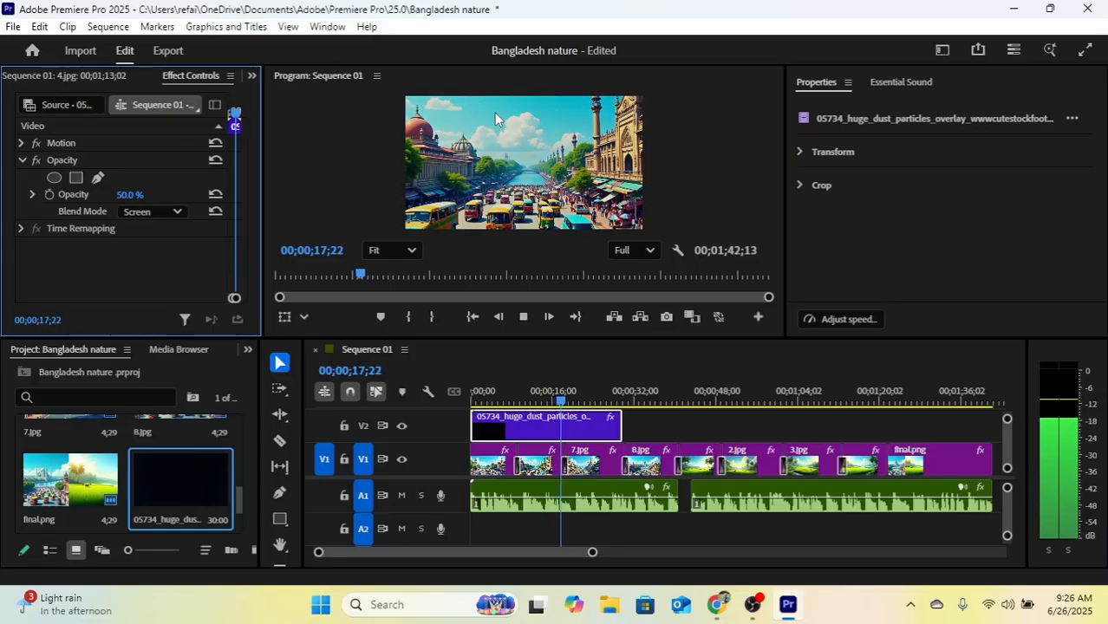
{"action": "key", "text": "space"}
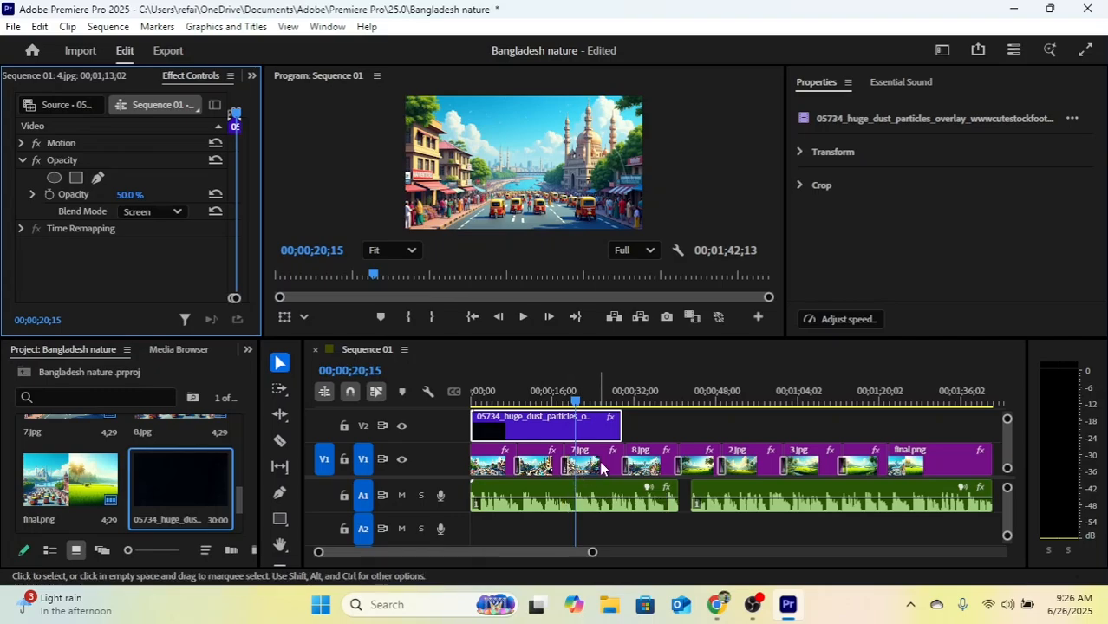
Copy the dust particles overlay clip and paste it on V2 at 00;00;29;16, 00;00;58;27 and 00;01;28;02
{"action": "left_click_drag", "start_coordinate": [576, 401], "coordinate": [622, 408]}
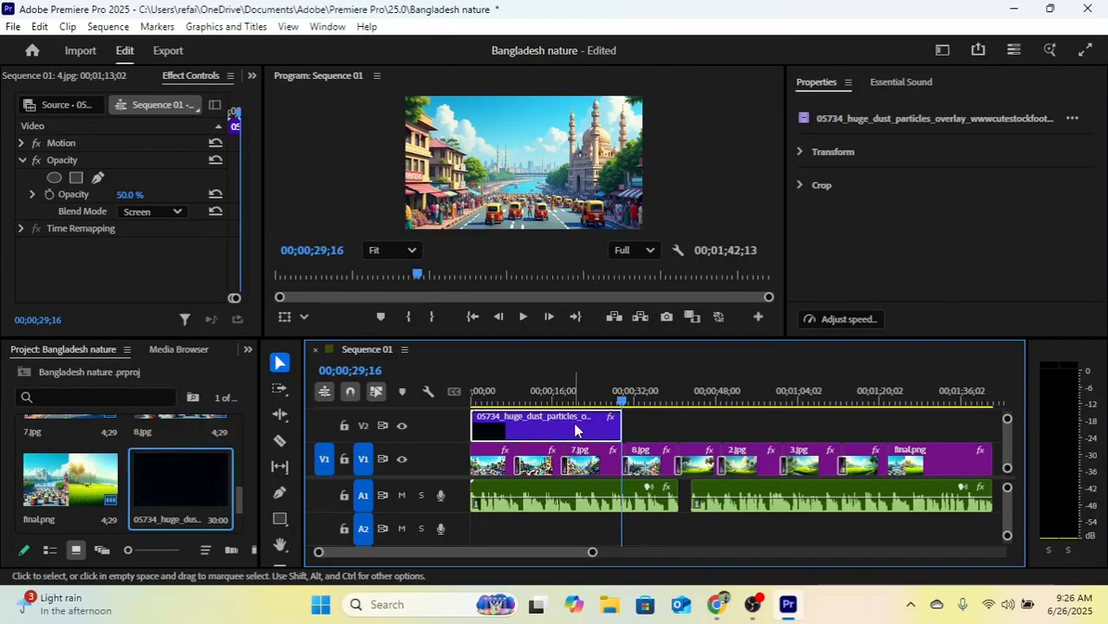
{"action": "key", "text": "ctrl+c"}
{"action": "key", "text": "ctrl+v"}
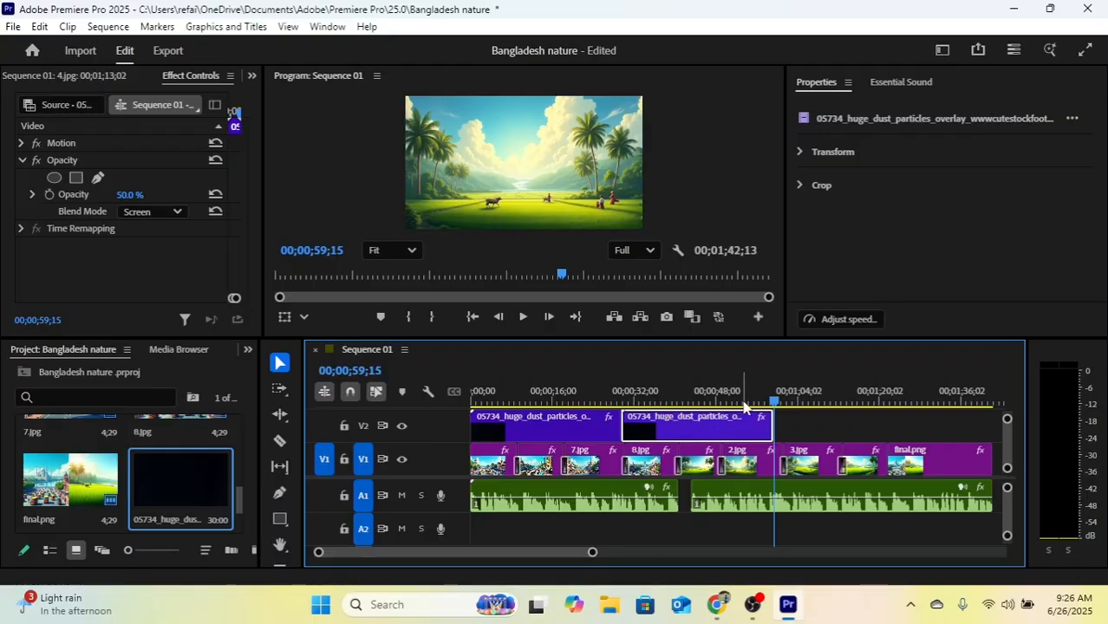
{"action": "left_click_drag", "start_coordinate": [743, 408], "coordinate": [775, 401]}
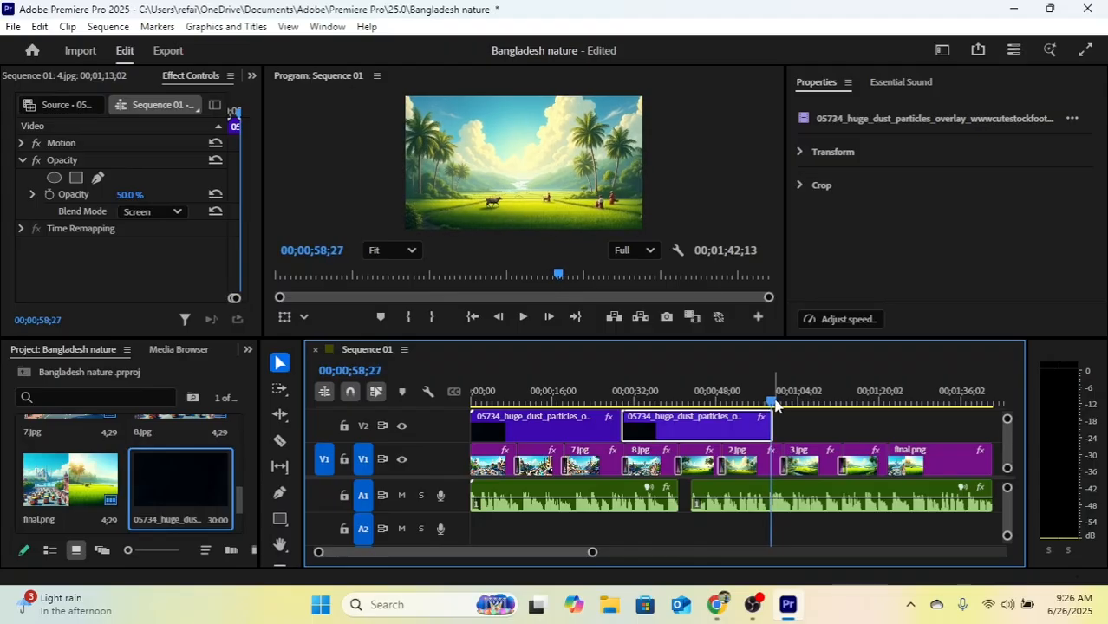
{"action": "key", "text": "ctrl+v"}
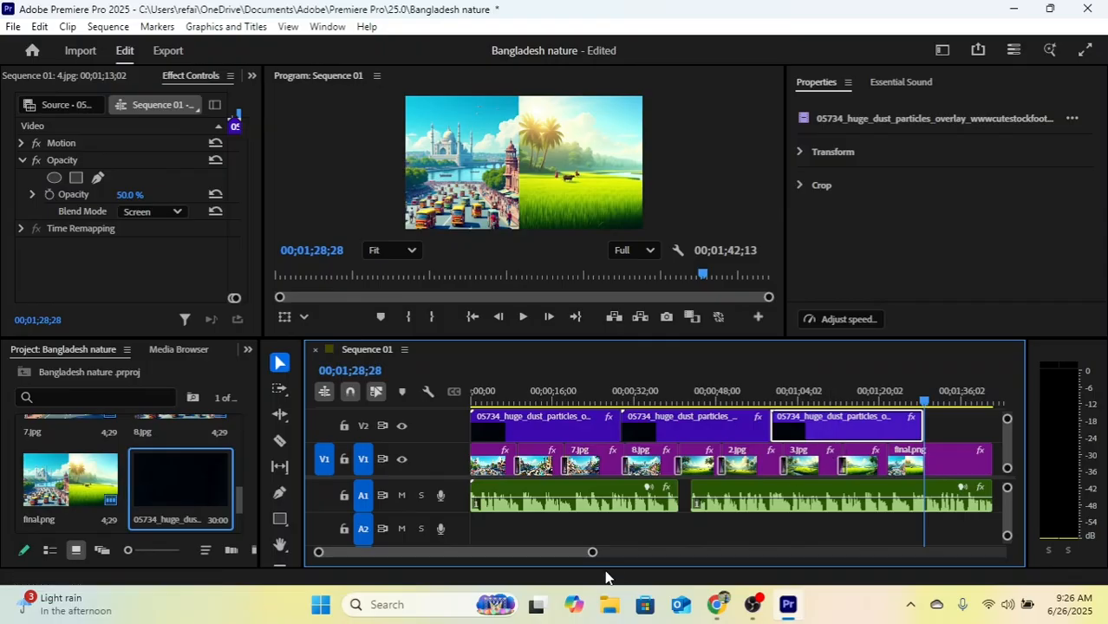
{"action": "left_click_drag", "start_coordinate": [592, 552], "coordinate": [704, 552]}
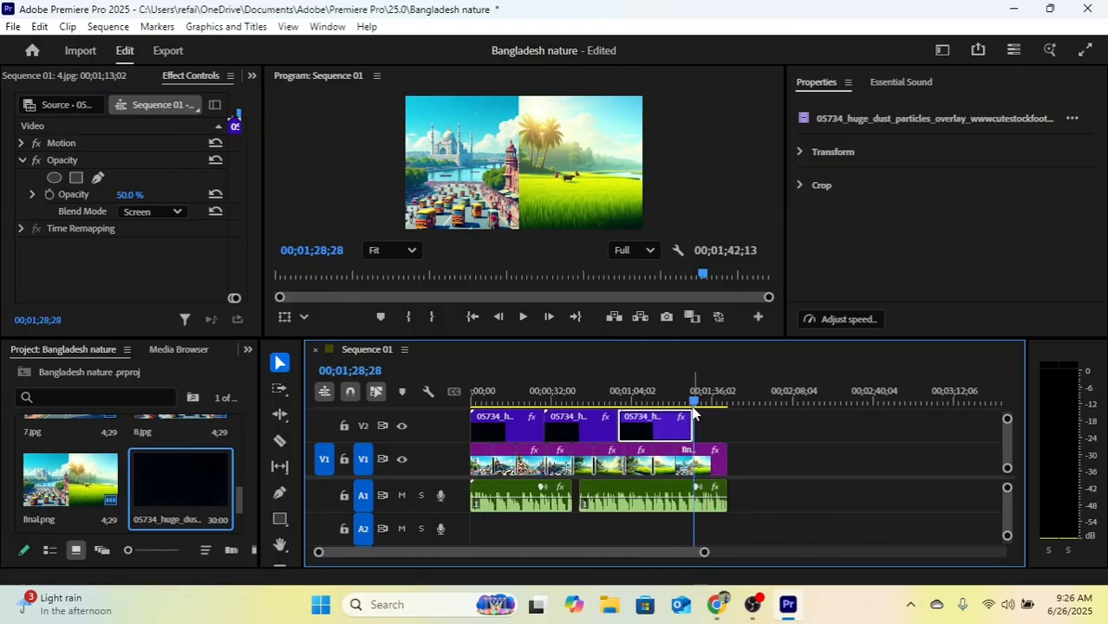
{"action": "left_click_drag", "start_coordinate": [693, 404], "coordinate": [692, 405]}
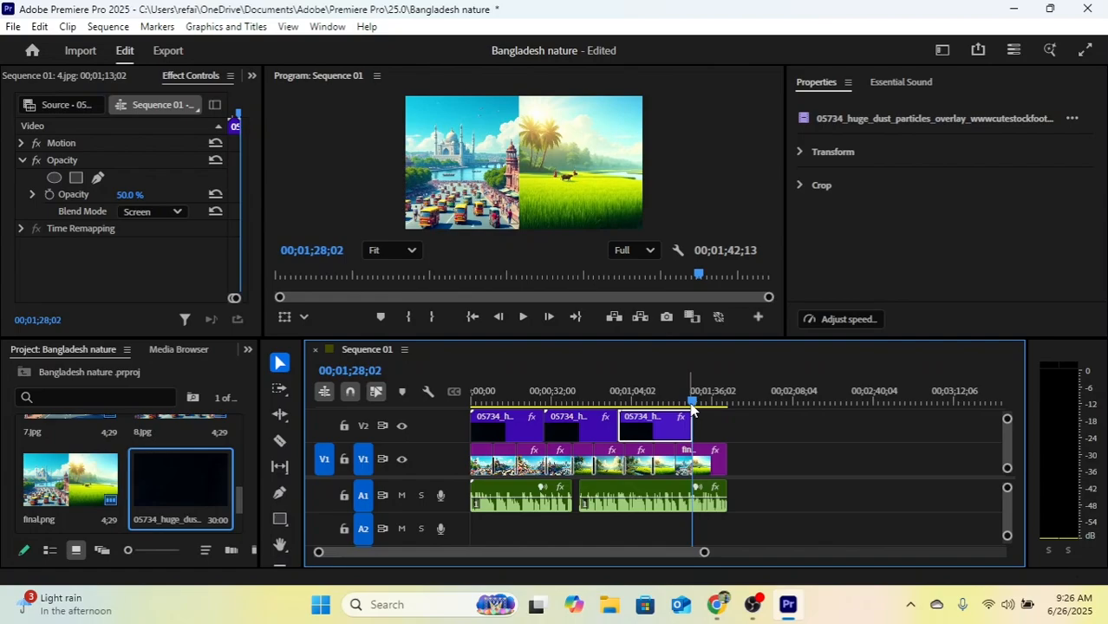
{"action": "key", "text": "ctrl+v"}
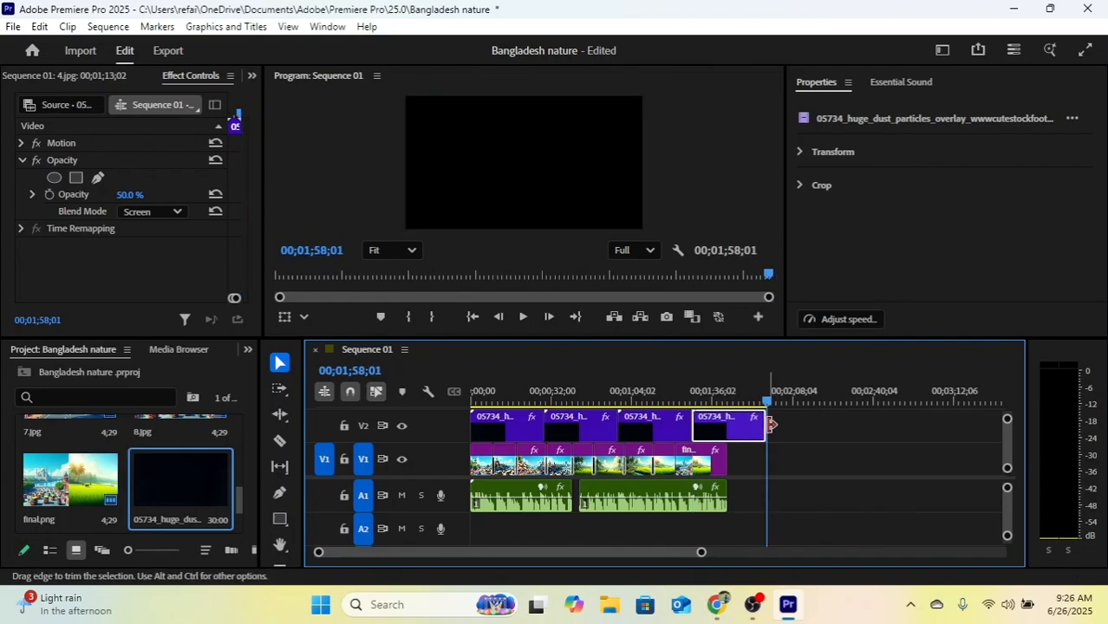
Cut the last dust overlay clip at 00;01;42;14, where final.png ends, and once more a few seconds further on
{"action": "left_click", "coordinate": [727, 402]}
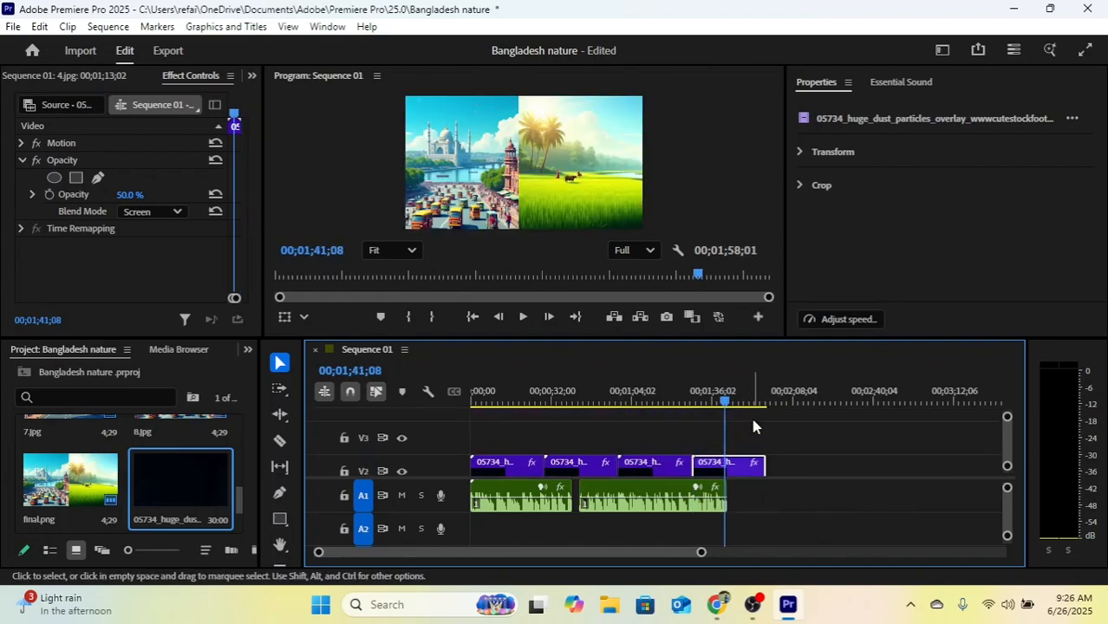
{"action": "scroll", "coordinate": [762, 440], "scroll_direction": "up", "scroll_amount": 2, "text": "alt"}
{"action": "scroll", "coordinate": [763, 441], "scroll_direction": "up", "scroll_amount": 3, "text": "alt"}
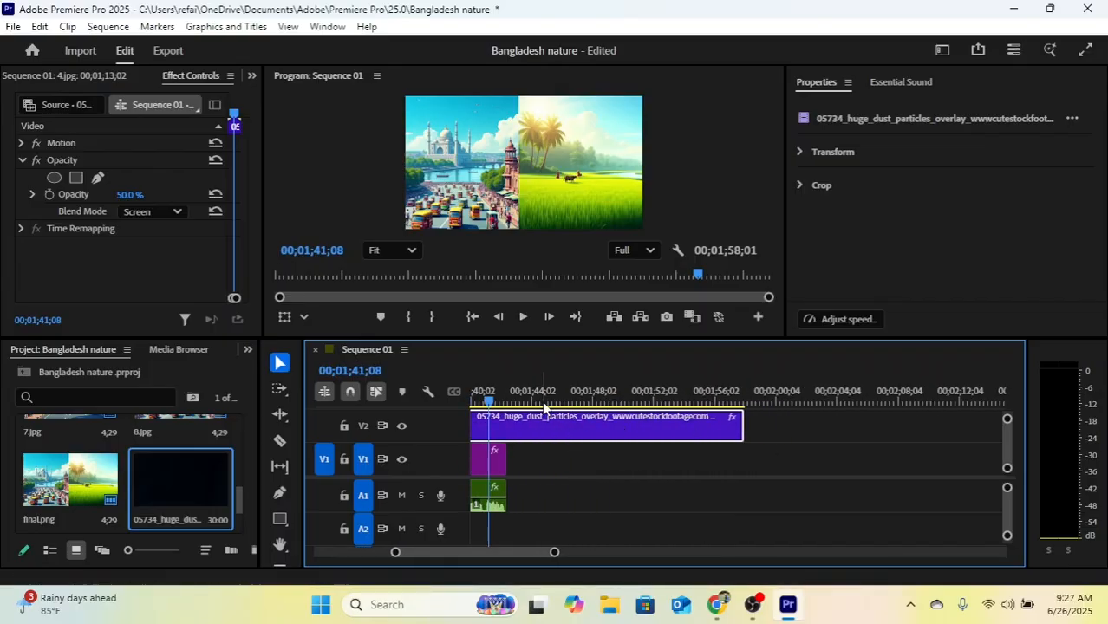
{"action": "left_click_drag", "start_coordinate": [537, 402], "coordinate": [510, 408]}
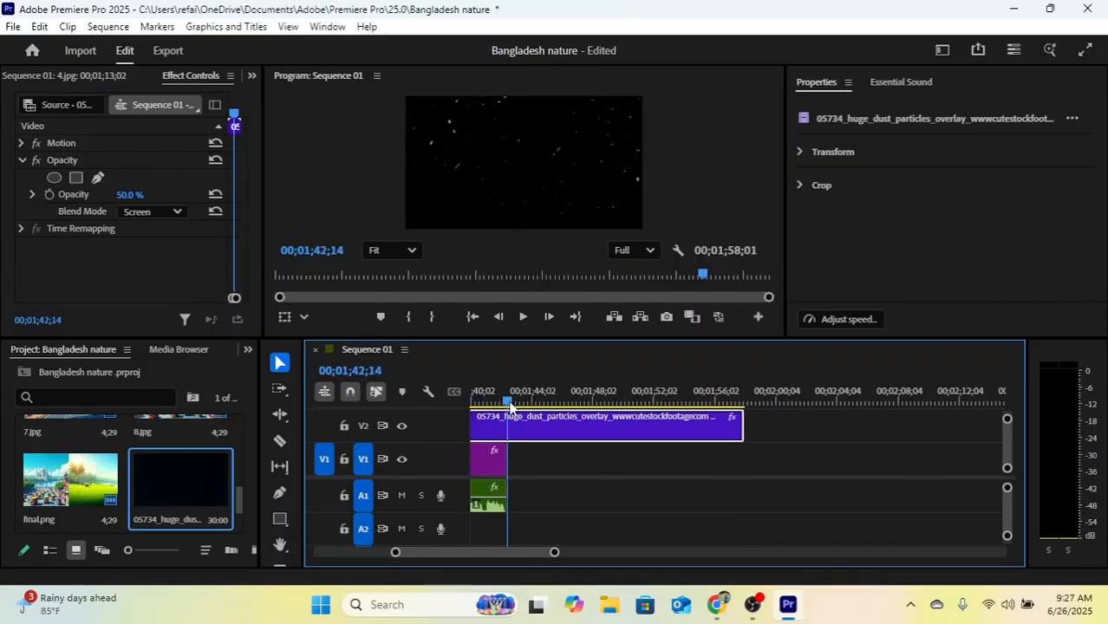
{"action": "left_click", "coordinate": [279, 440]}
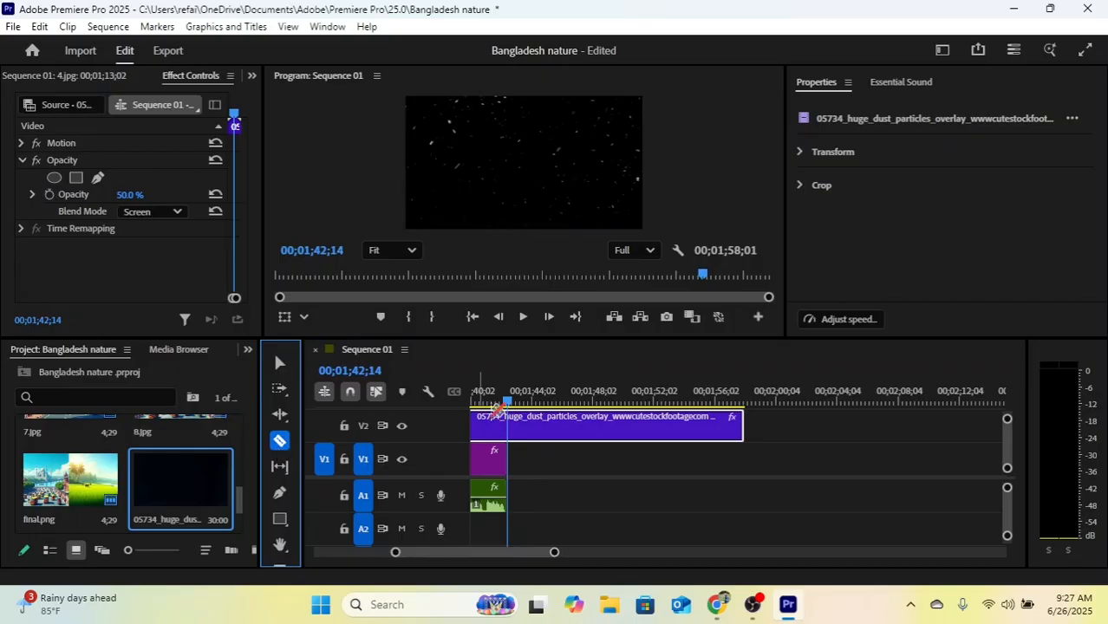
{"action": "left_click", "coordinate": [507, 425]}
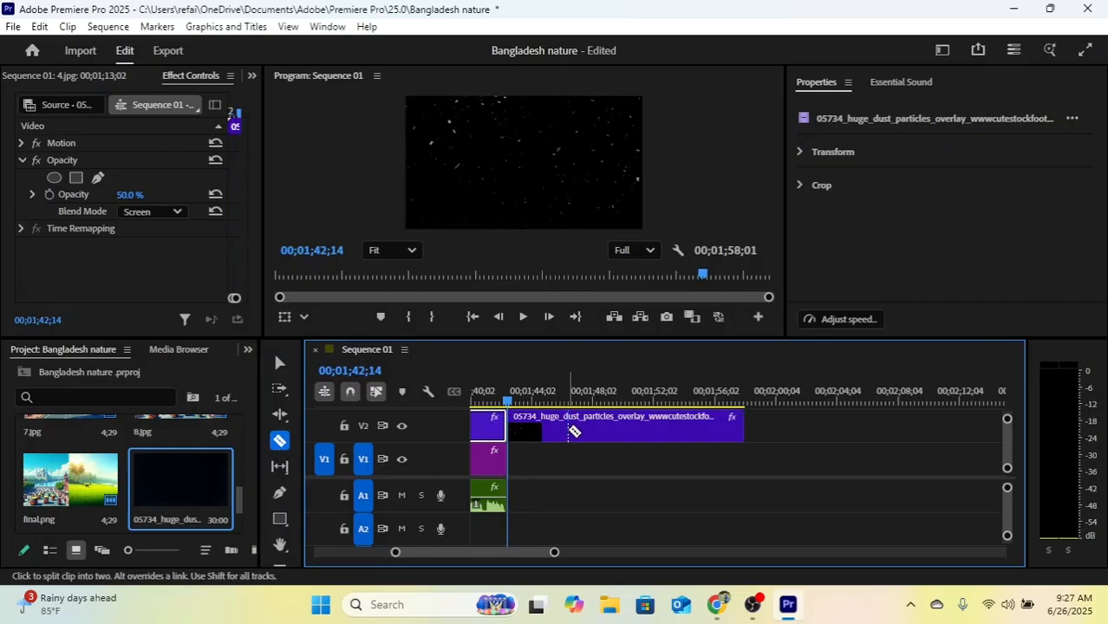
{"action": "left_click", "coordinate": [568, 427]}
Delete the two dust overlay pieces beyond the end of final.png and trim the remaining clip's end to 00;01;42;14
{"action": "left_click", "coordinate": [283, 370]}
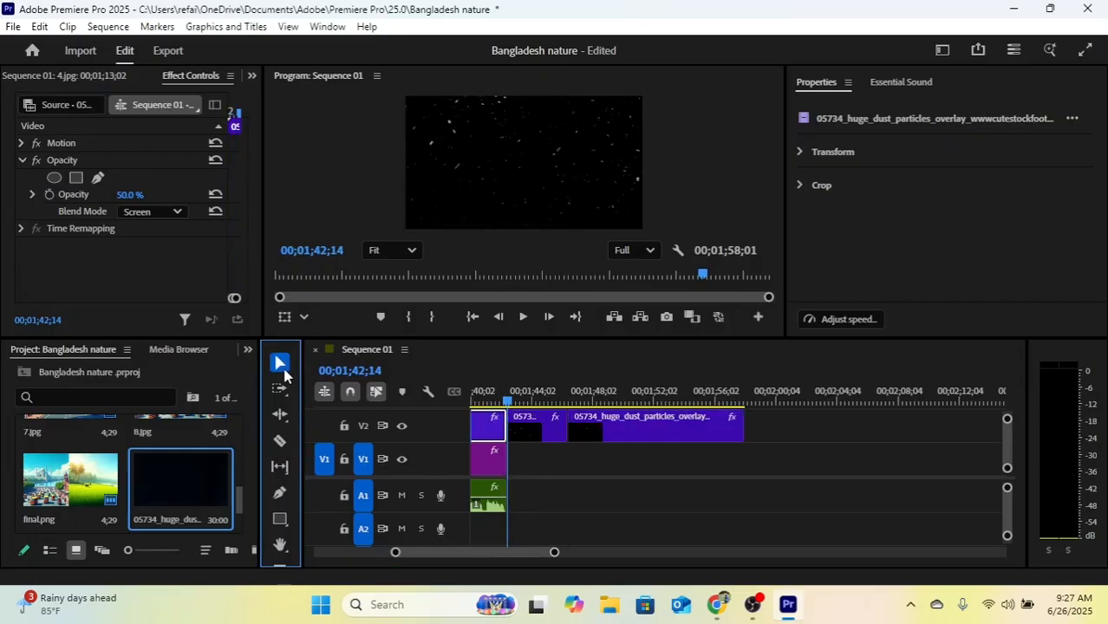
{"action": "left_click", "coordinate": [547, 427]}
{"action": "key", "text": "Delete"}
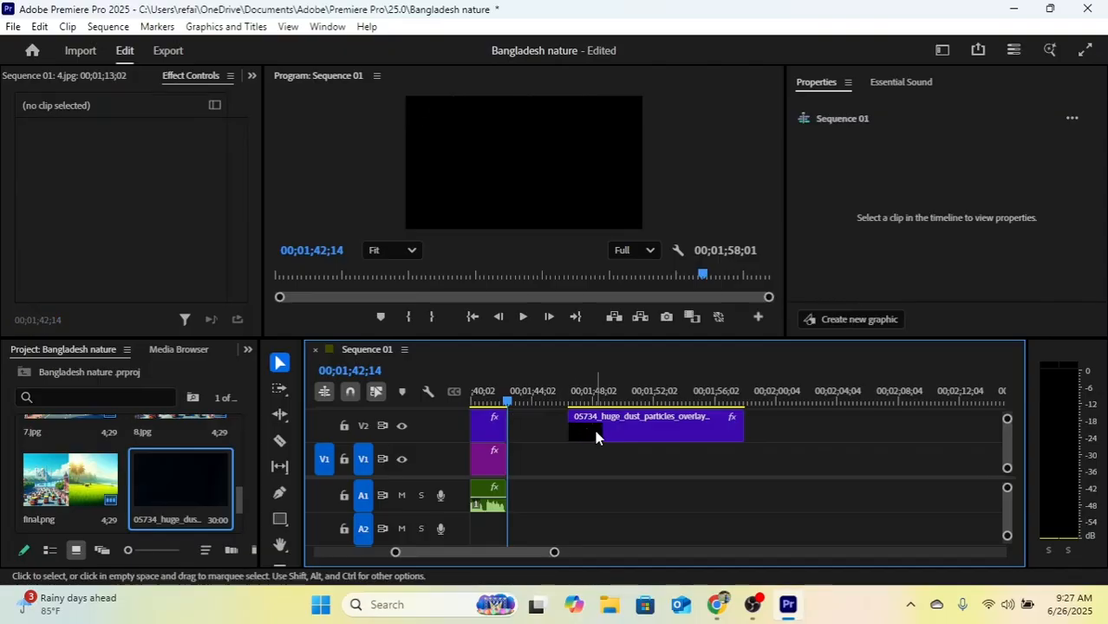
{"action": "left_click", "coordinate": [596, 437]}
{"action": "key", "text": "Delete"}
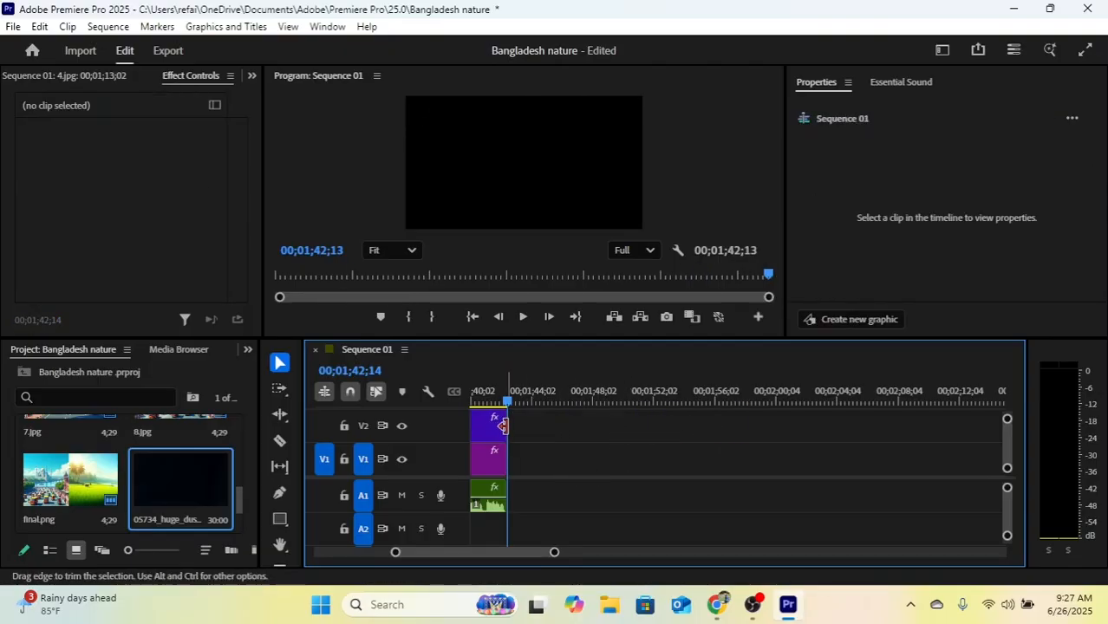
{"action": "mouse_move", "coordinate": [507, 425]}
{"action": "left_mouse_down"}
{"action": "mouse_move", "coordinate": [536, 426]}
{"action": "mouse_move", "coordinate": [508, 426]}
{"action": "left_mouse_up"}
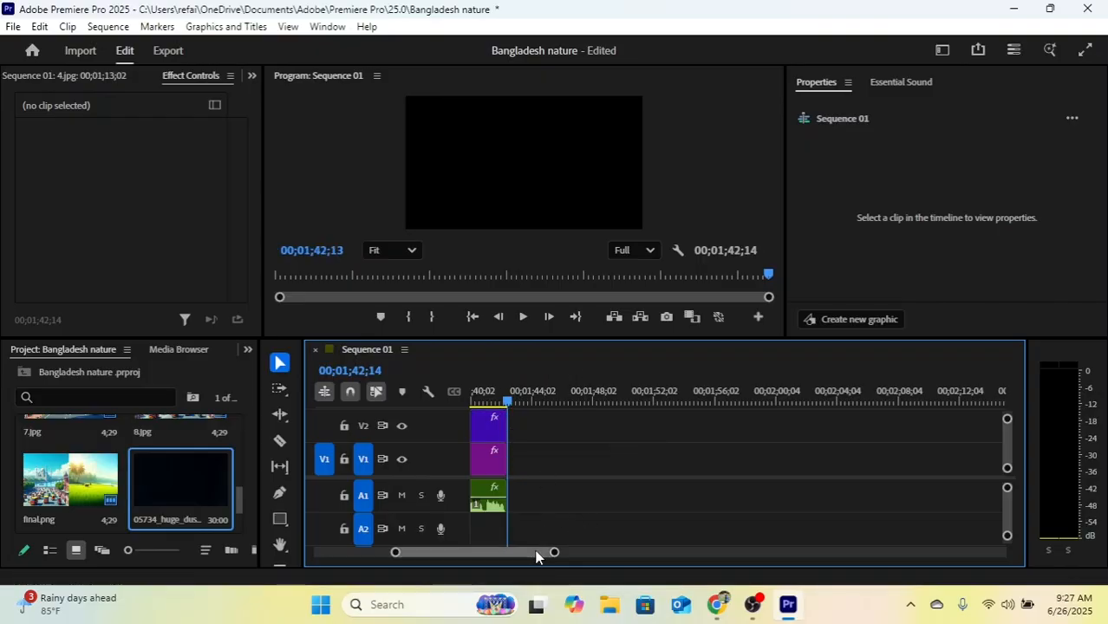
Examine the whole sequence across its video and audio tracks, and move the playhead back towards the sequence start
{"action": "left_click_drag", "start_coordinate": [538, 552], "coordinate": [392, 562]}
{"action": "left_click_drag", "start_coordinate": [477, 552], "coordinate": [634, 568]}
{"action": "left_click_drag", "start_coordinate": [487, 560], "coordinate": [404, 561]}
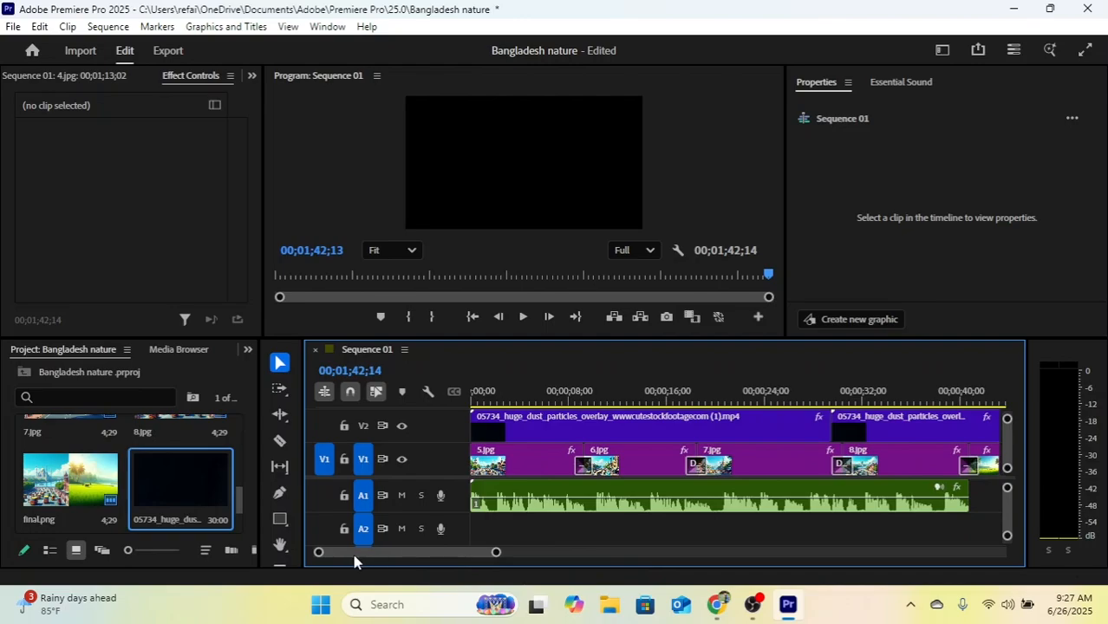
{"action": "left_click_drag", "start_coordinate": [495, 553], "coordinate": [594, 553]}
{"action": "scroll", "coordinate": [500, 529], "scroll_direction": "down", "scroll_amount": 2}
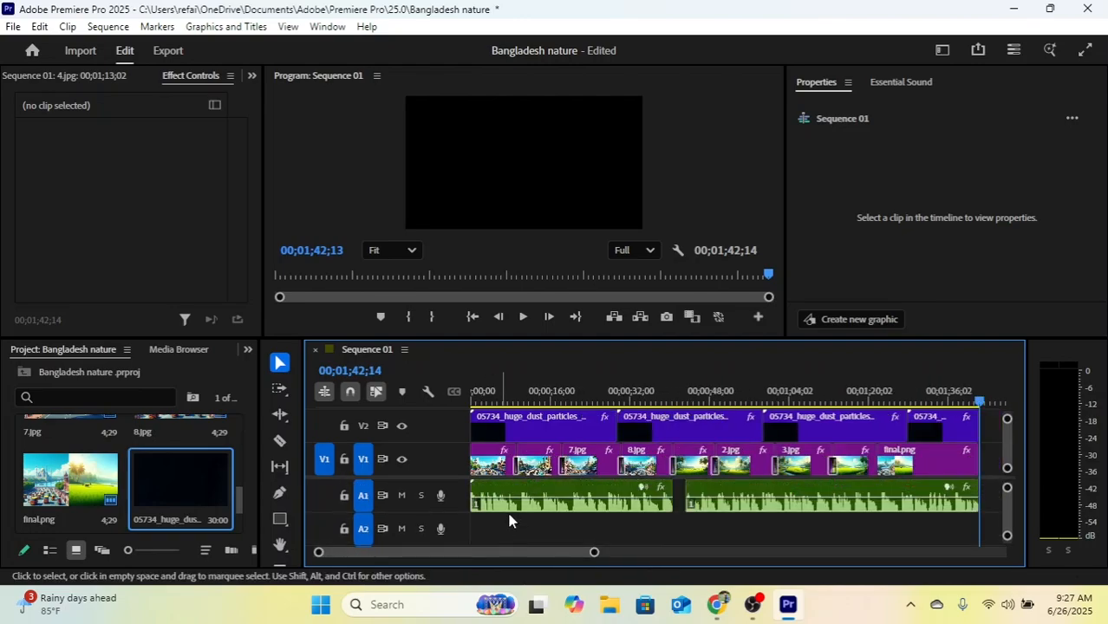
{"action": "scroll", "coordinate": [510, 519], "scroll_direction": "down", "scroll_amount": 1}
{"action": "scroll", "coordinate": [541, 491], "scroll_direction": "right", "scroll_amount": 1}
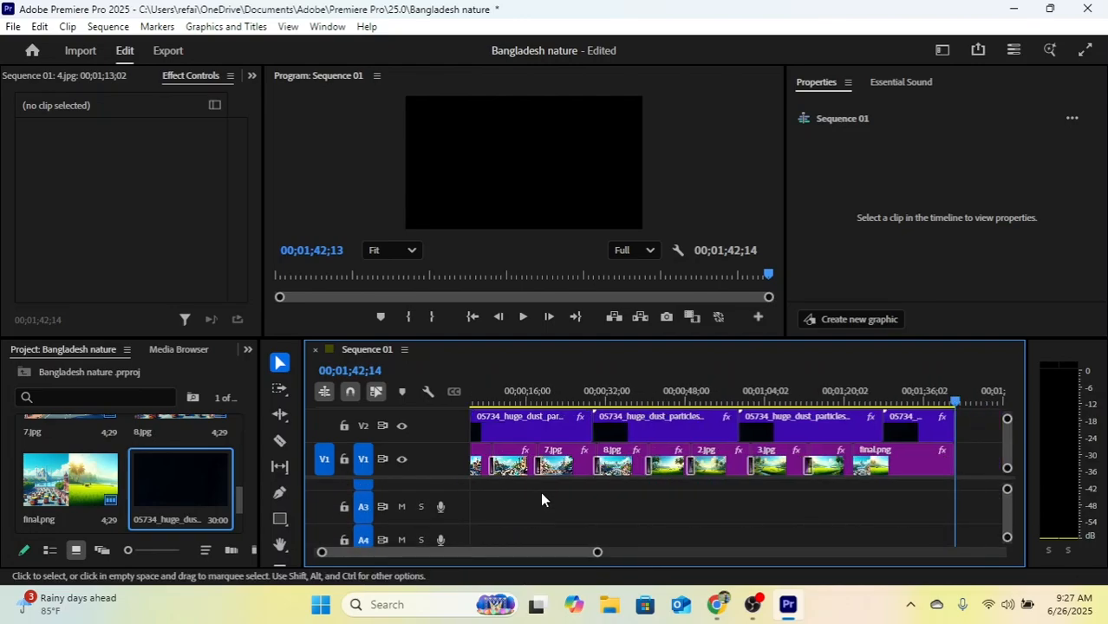
{"action": "scroll", "coordinate": [517, 496], "scroll_direction": "down", "scroll_amount": 1}
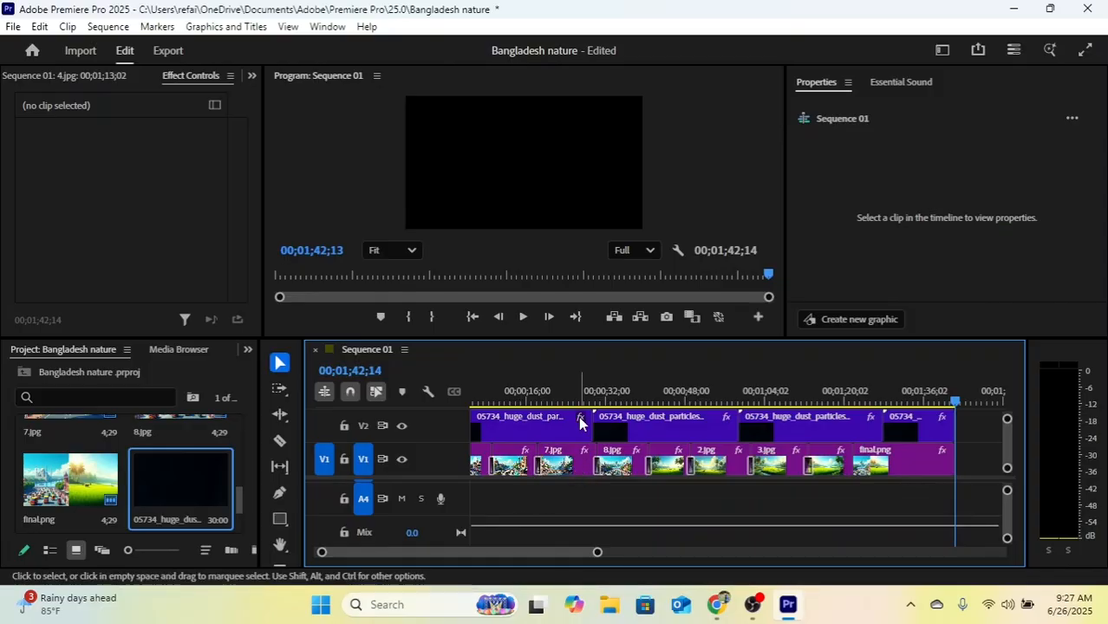
{"action": "scroll", "coordinate": [579, 415], "scroll_direction": "up", "scroll_amount": 1}
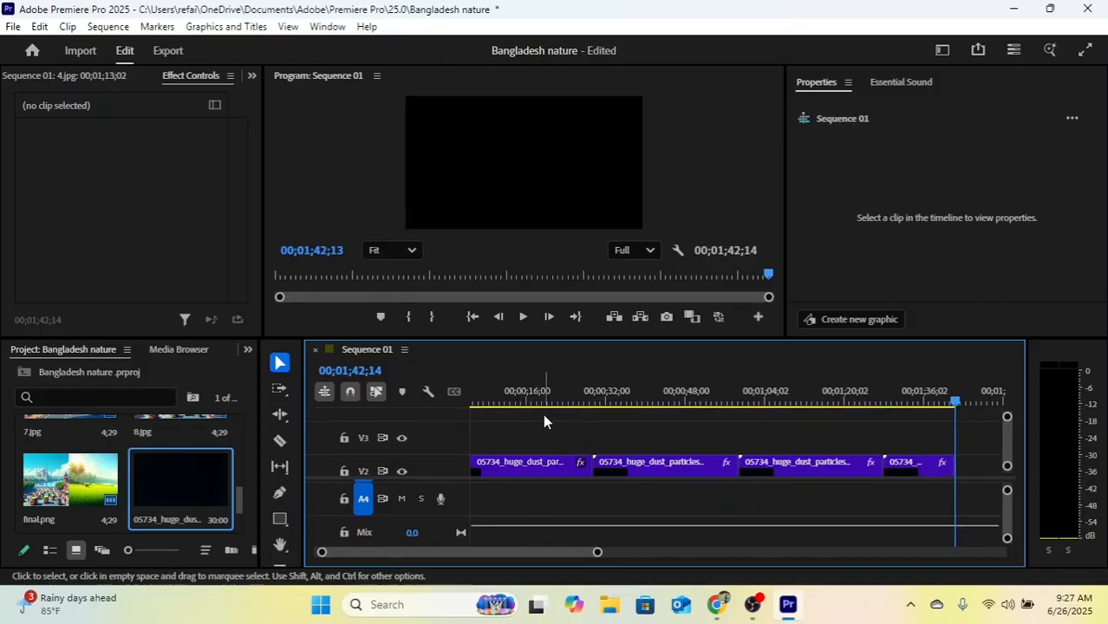
{"action": "scroll", "coordinate": [543, 414], "scroll_direction": "down", "scroll_amount": 1}
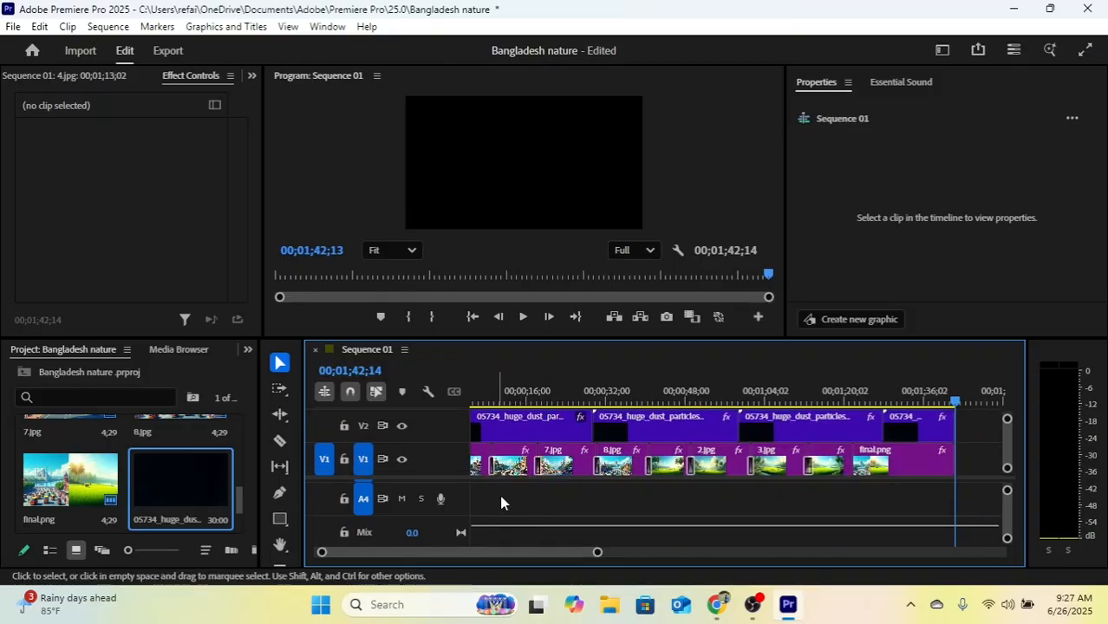
{"action": "scroll", "coordinate": [512, 505], "scroll_direction": "up", "scroll_amount": 1}
{"action": "scroll", "coordinate": [526, 523], "scroll_direction": "up", "scroll_amount": 2}
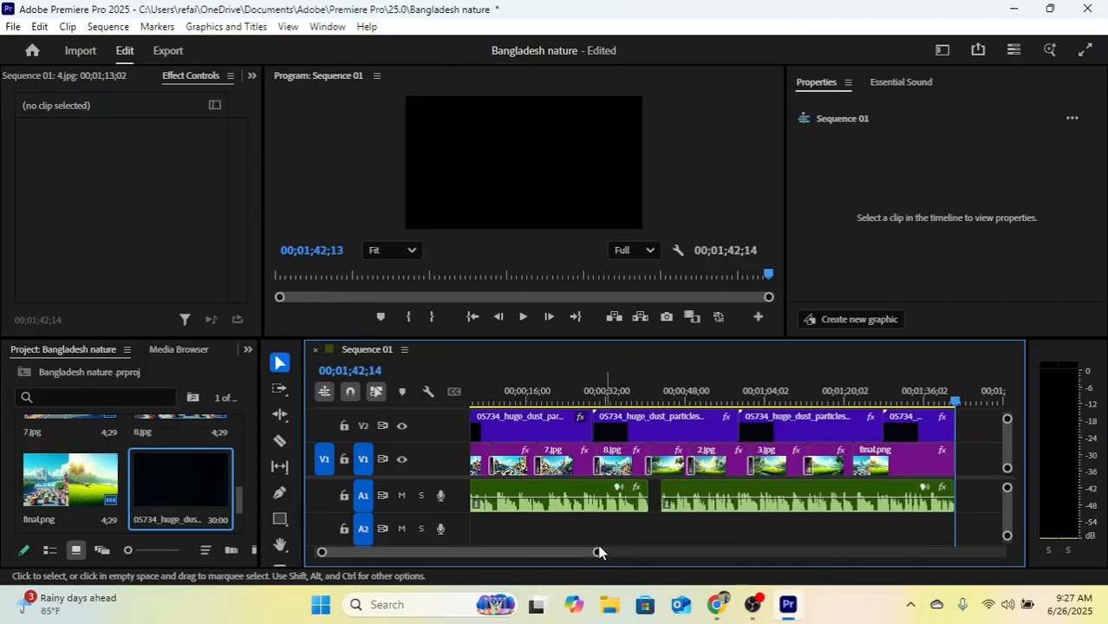
{"action": "left_click_drag", "start_coordinate": [597, 553], "coordinate": [543, 551]}
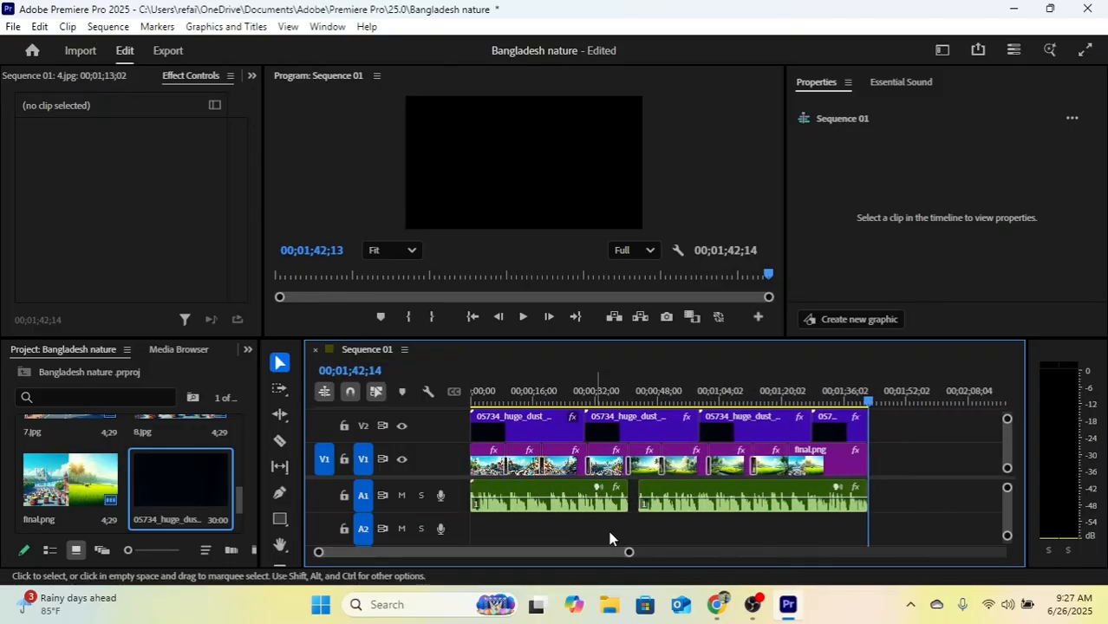
{"action": "mouse_move", "coordinate": [630, 553]}
{"action": "left_mouse_down"}
{"action": "mouse_move", "coordinate": [641, 557]}
{"action": "mouse_move", "coordinate": [631, 558]}
{"action": "left_mouse_up"}
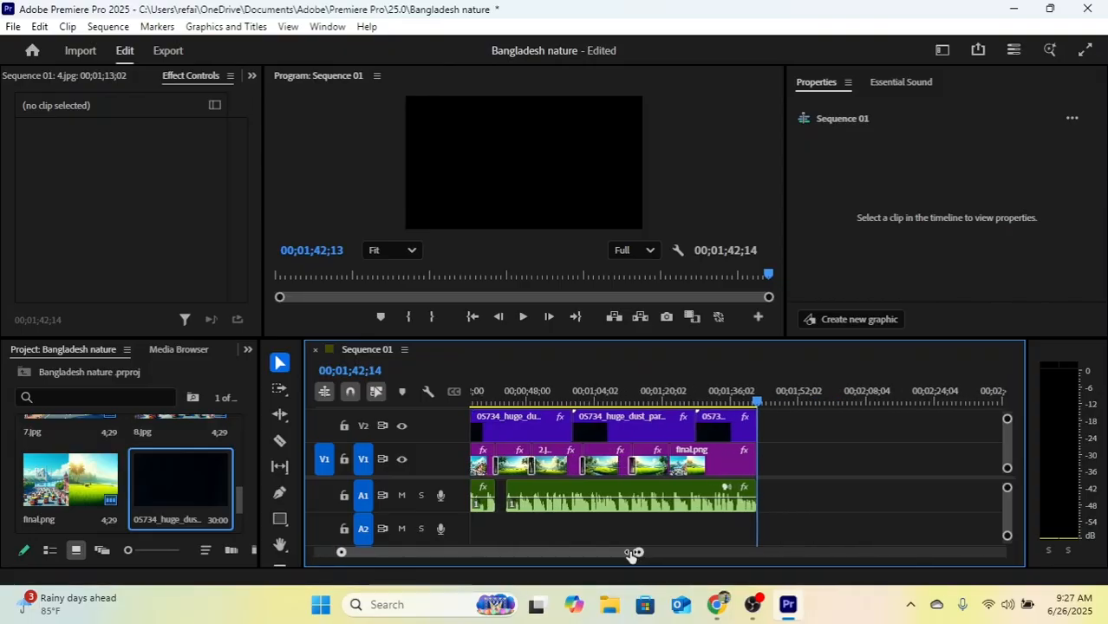
{"action": "left_click_drag", "start_coordinate": [756, 401], "coordinate": [222, 441]}
{"action": "left_click_drag", "start_coordinate": [612, 553], "coordinate": [582, 557]}
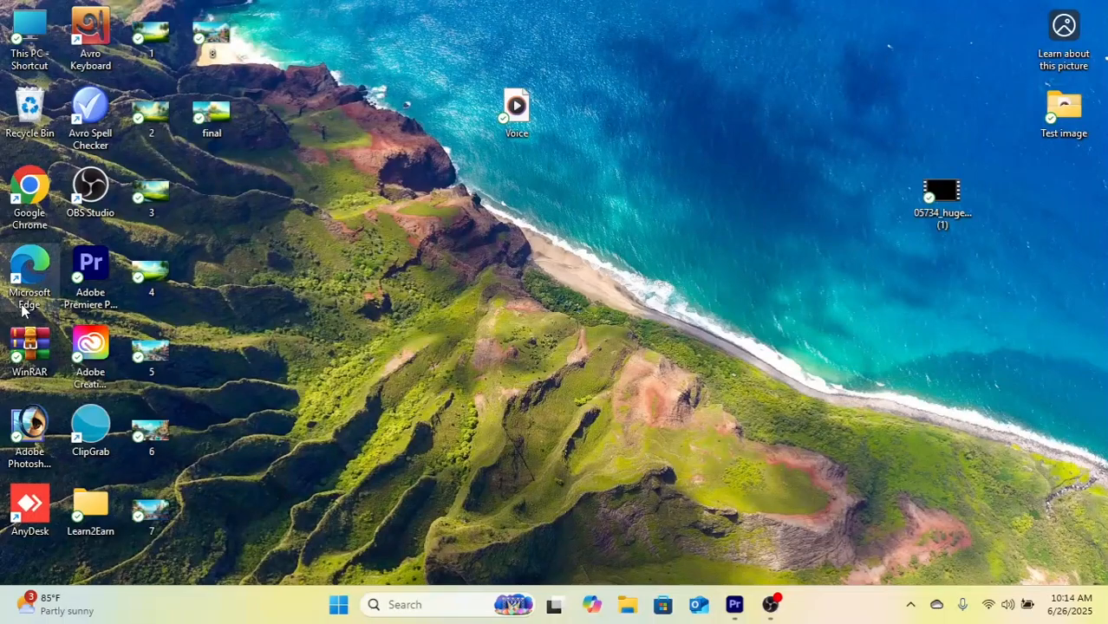
Switch to Google Chrome with the Life Vision profile and open learn2earnbd.com at the Adobe Premiere Pro Zero to Hero Course section
{"action": "double_click", "coordinate": [40, 174]}
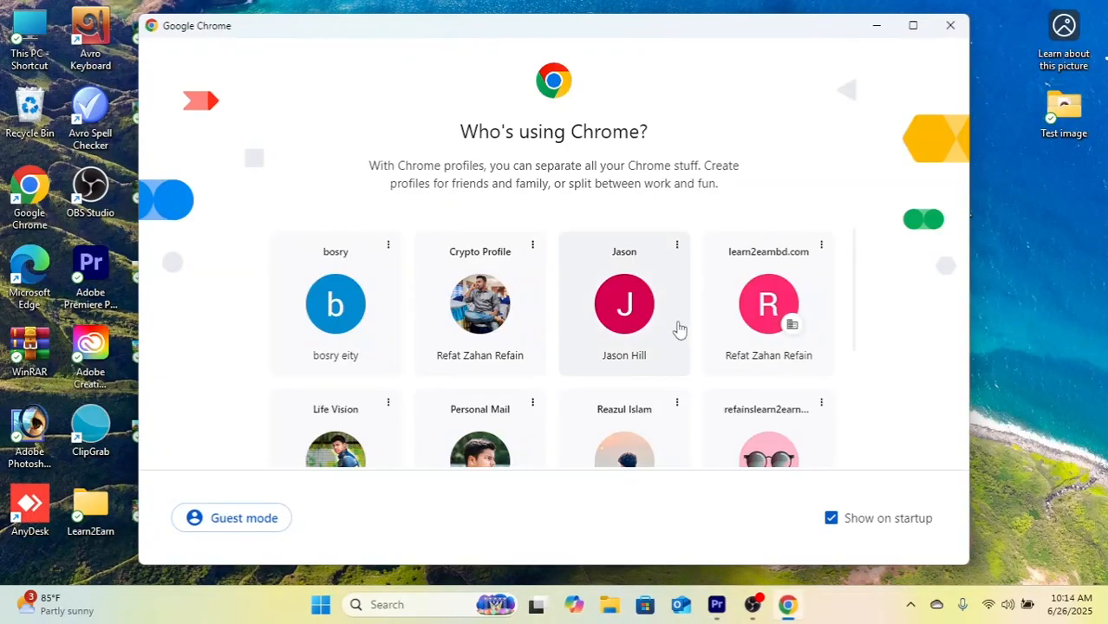
{"action": "left_click", "coordinate": [339, 463]}
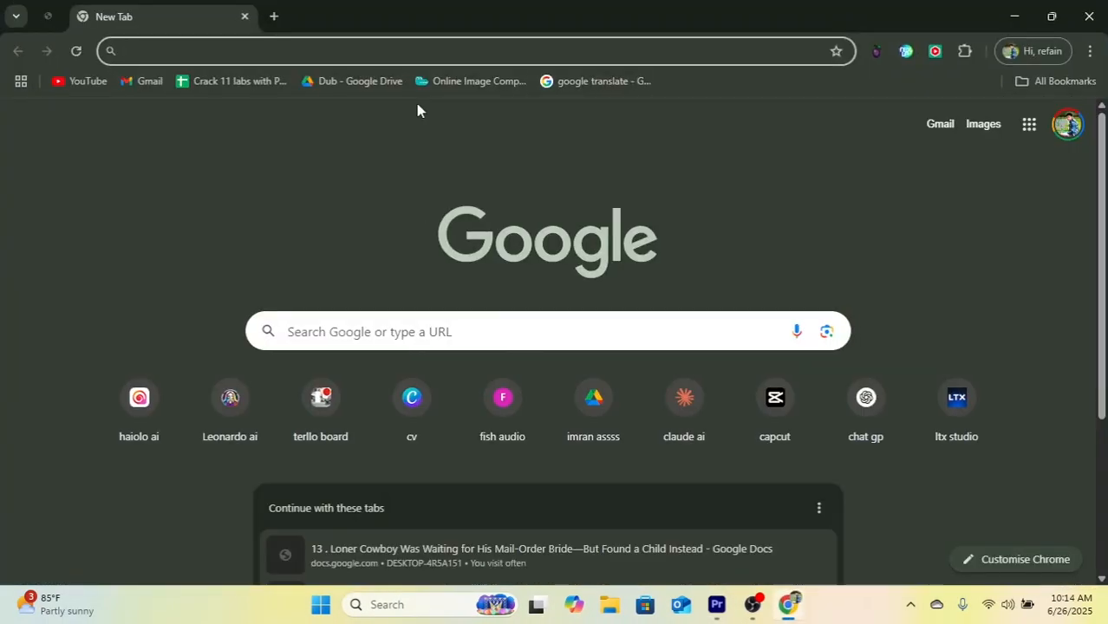
{"action": "type", "text": "lear"}
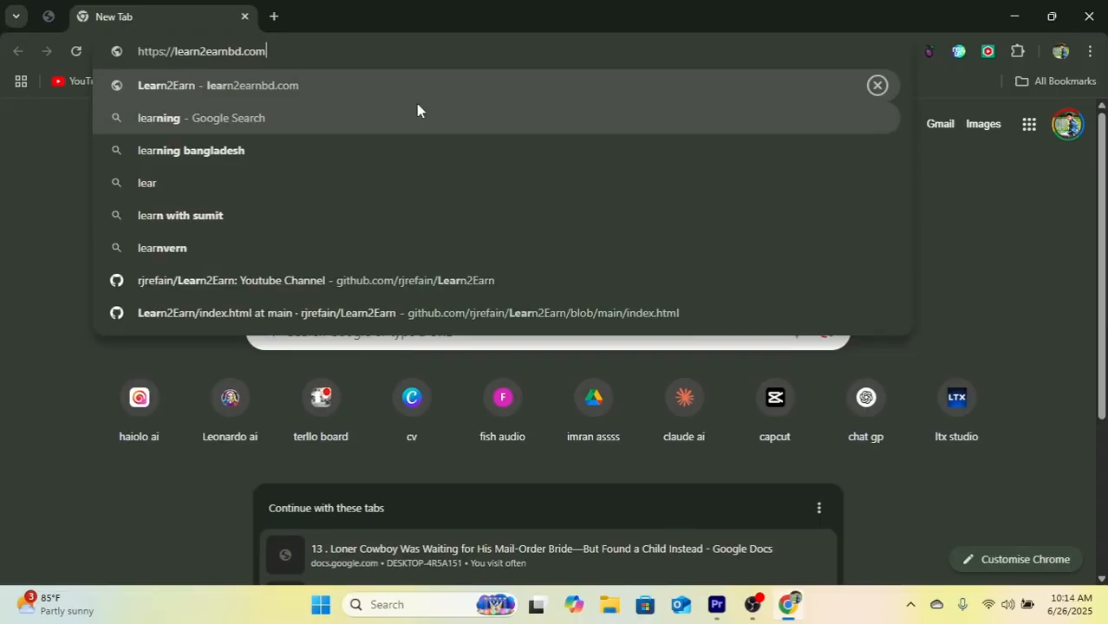
{"action": "key", "text": "BackSpace"}
{"action": "type", "text": "n2earnbd"}
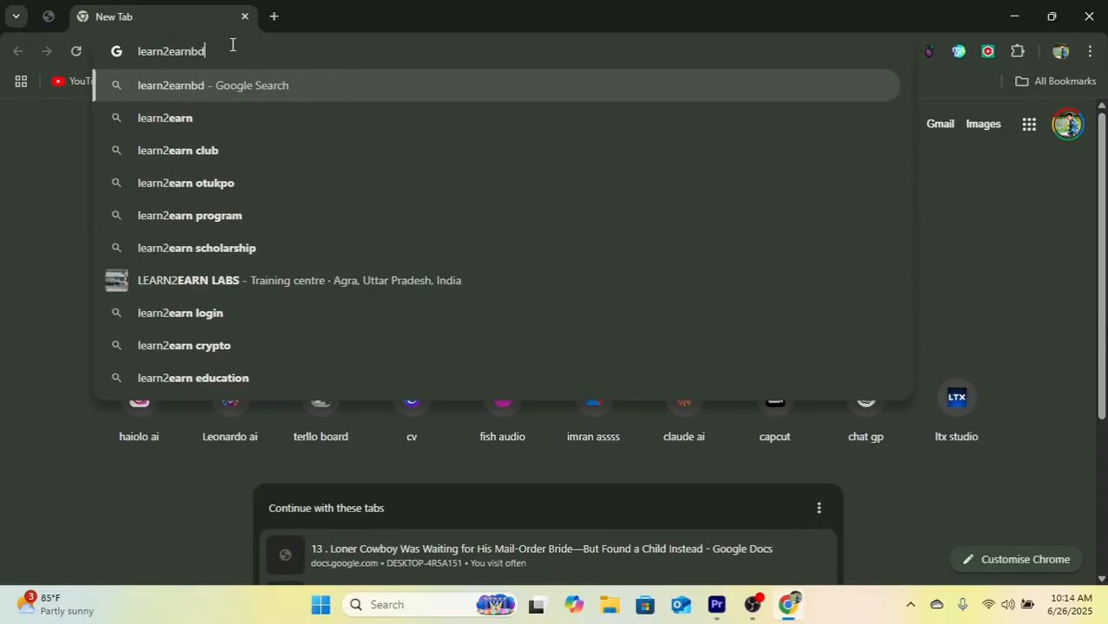
{"action": "key", "text": "Return"}
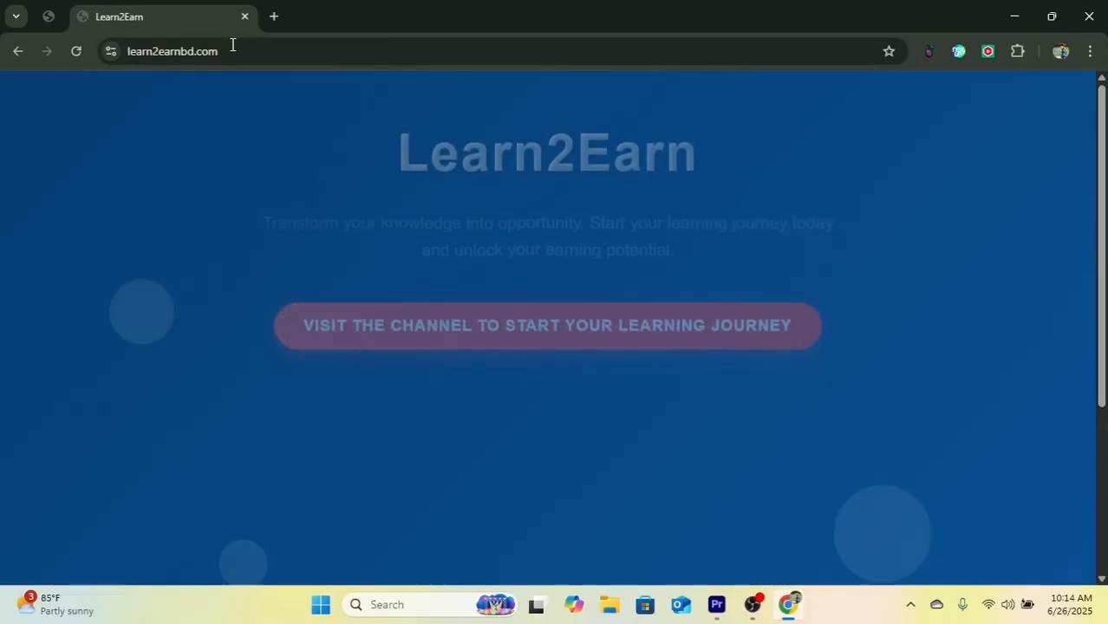
{"action": "scroll", "coordinate": [721, 248], "scroll_direction": "down", "scroll_amount": 2}
{"action": "scroll", "coordinate": [717, 256], "scroll_direction": "down", "scroll_amount": 1}
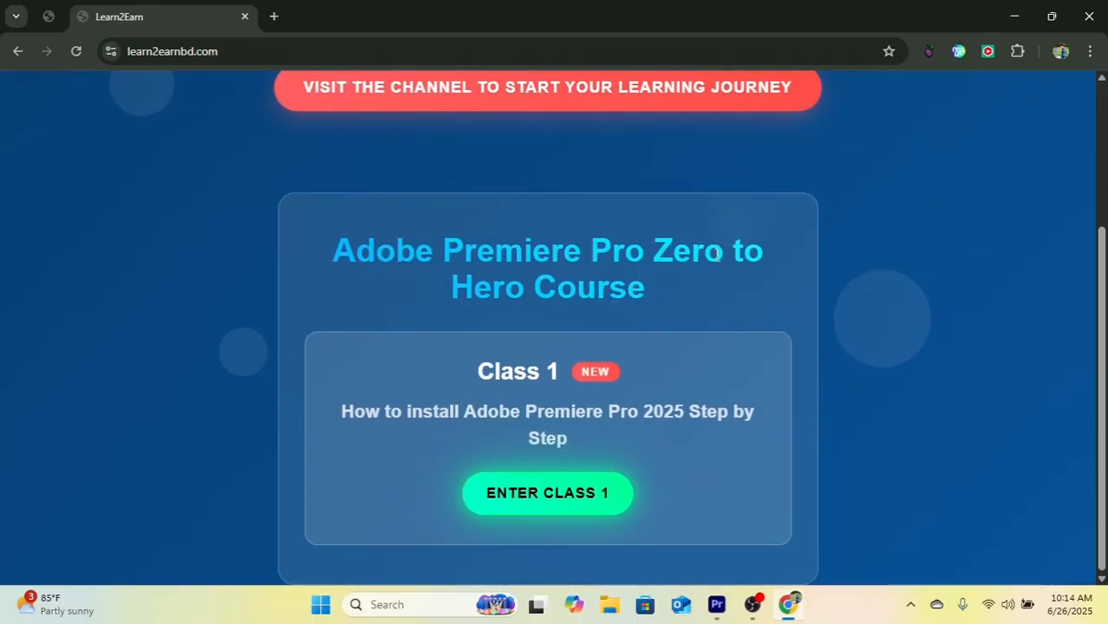